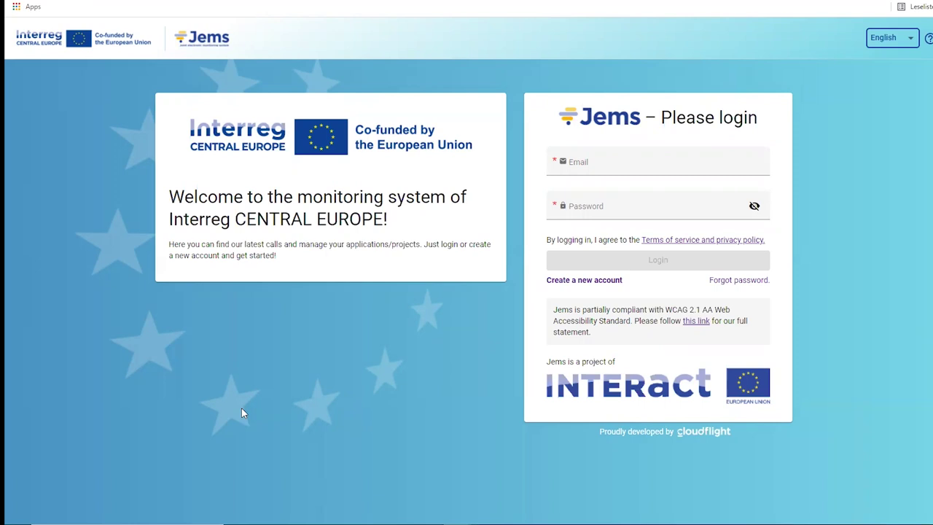
- Check the login page's interface language choices and its help and legal information
left_click(594, 156)
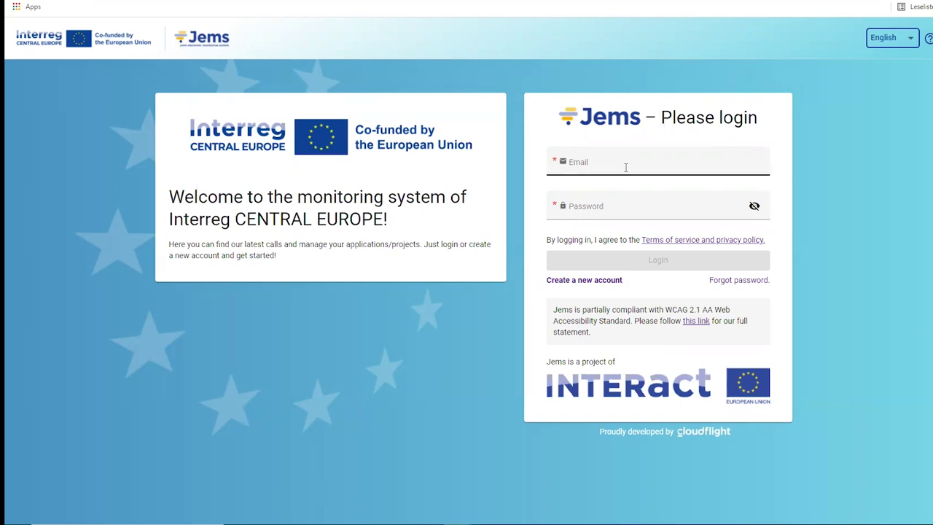
left_click(602, 207)
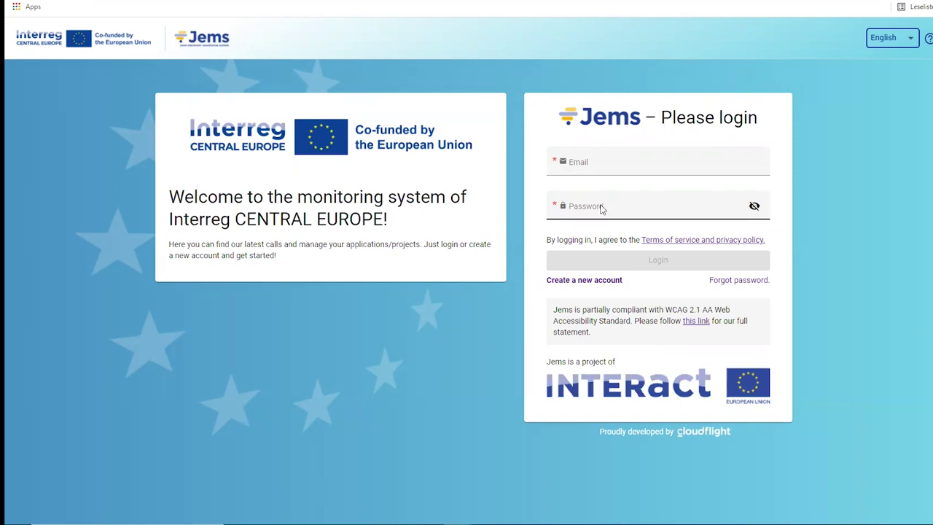
left_click(911, 40)
left_click(911, 44)
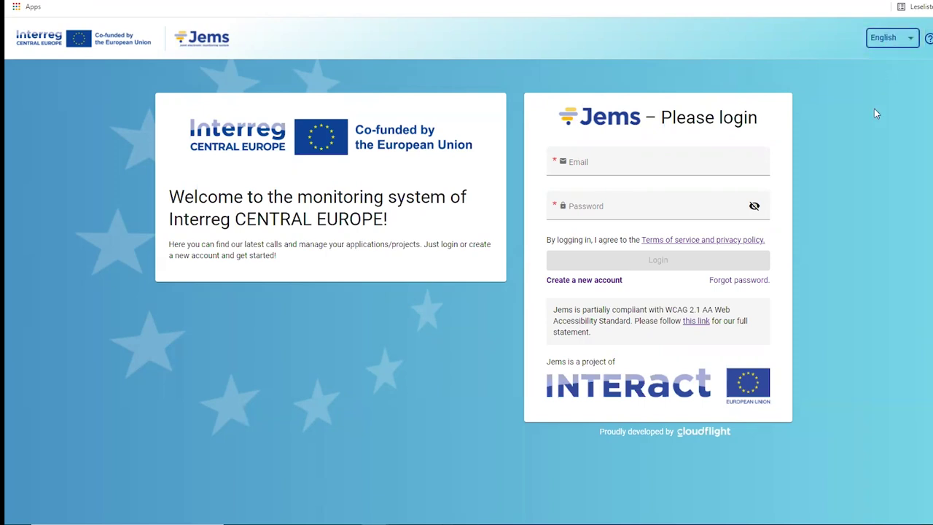
left_click(928, 41)
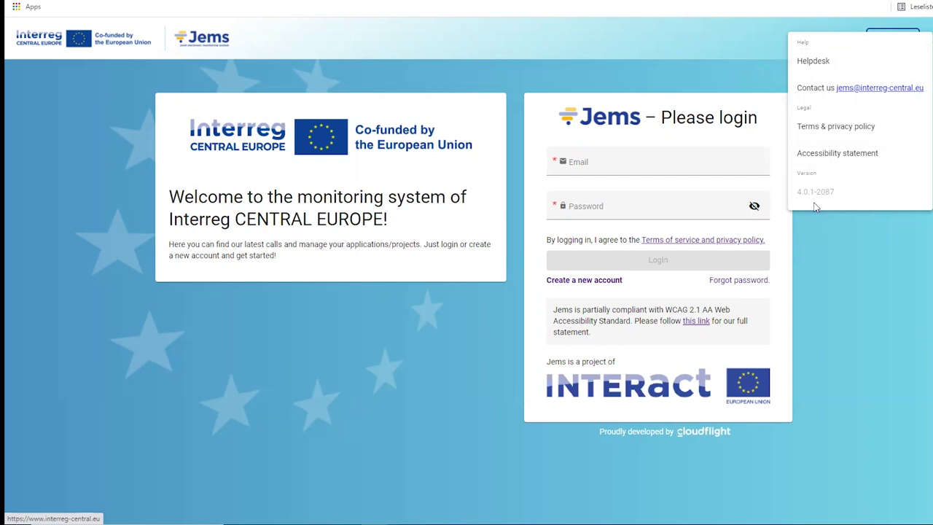
left_click(844, 272)
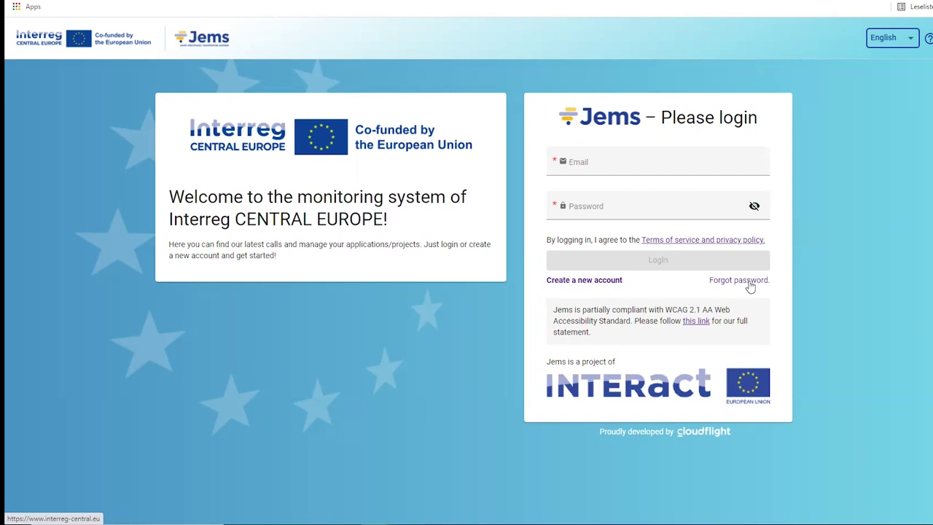
- Start a new account registration with the applicant's first name, last name and e-mail address
left_click(602, 284)
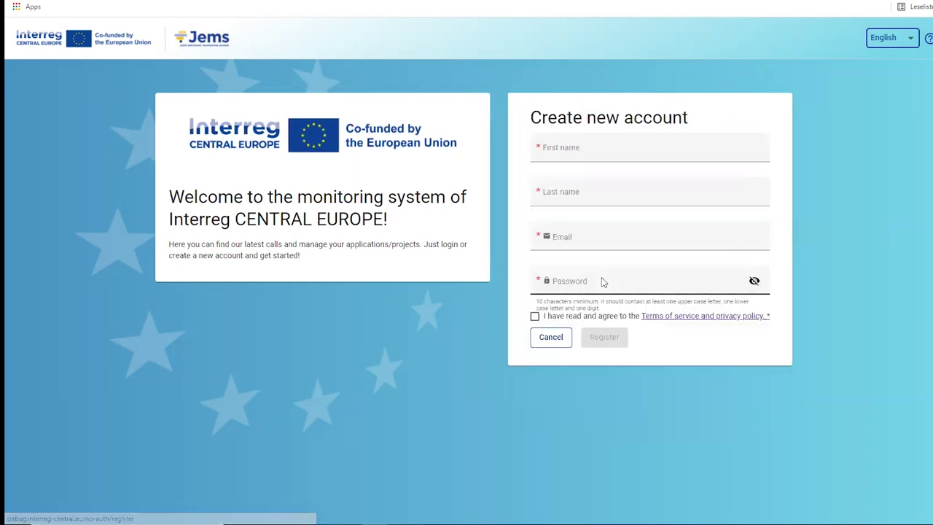
left_click(614, 151)
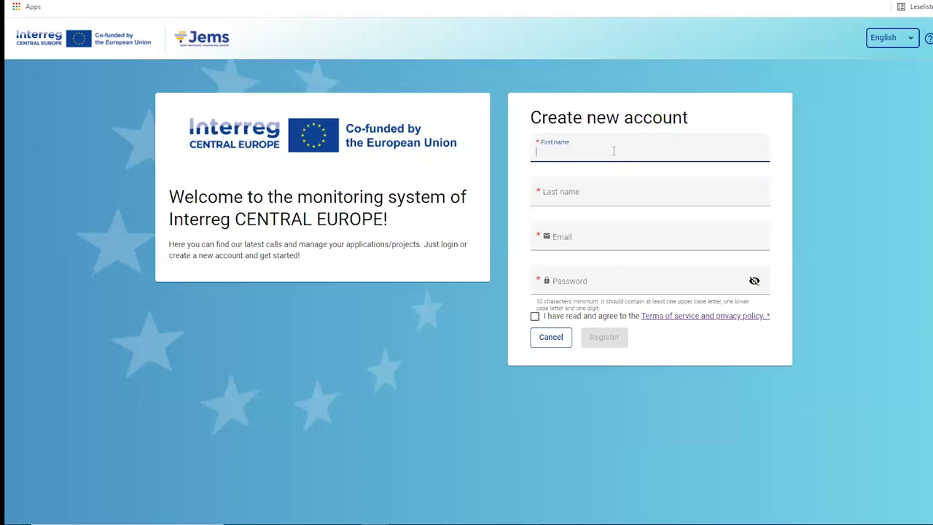
type("clauda")
left_click(600, 193)
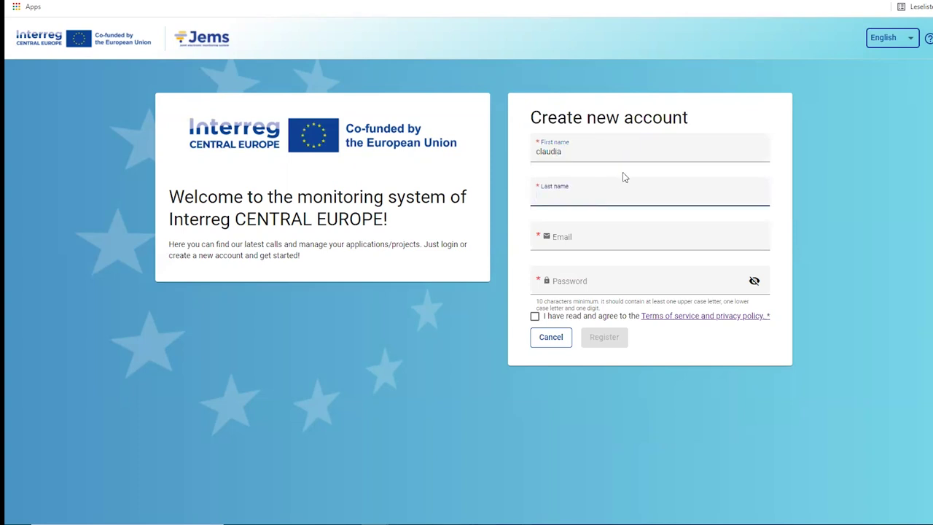
left_click(605, 236)
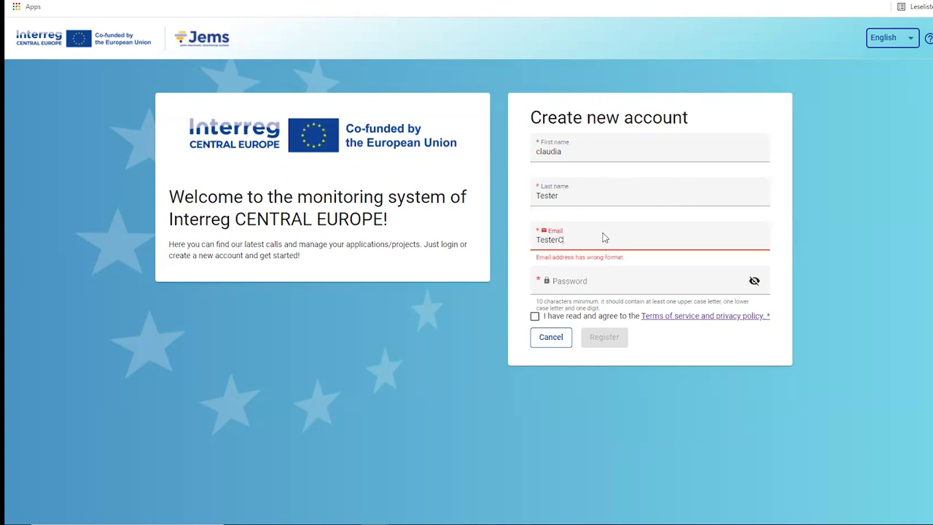
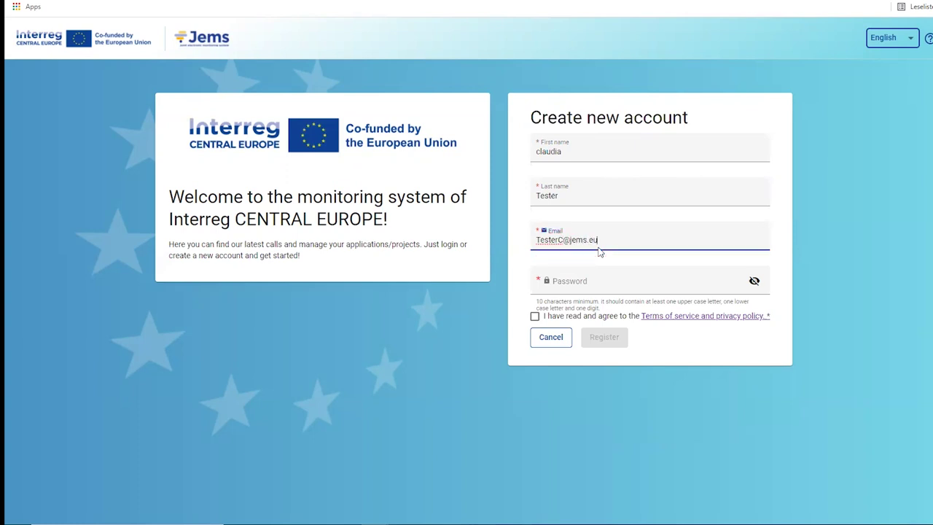
- Set the account password, accept the terms of service and privacy policy, and register
left_click(604, 276)
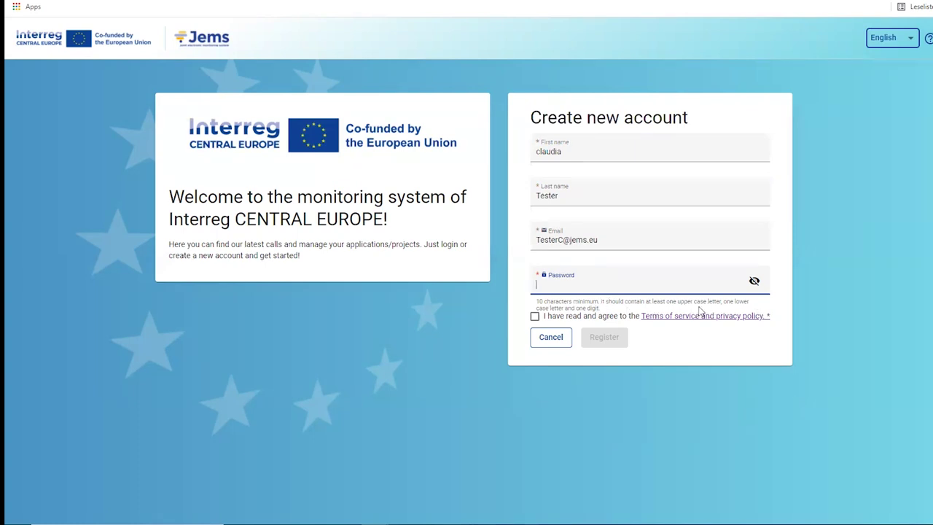
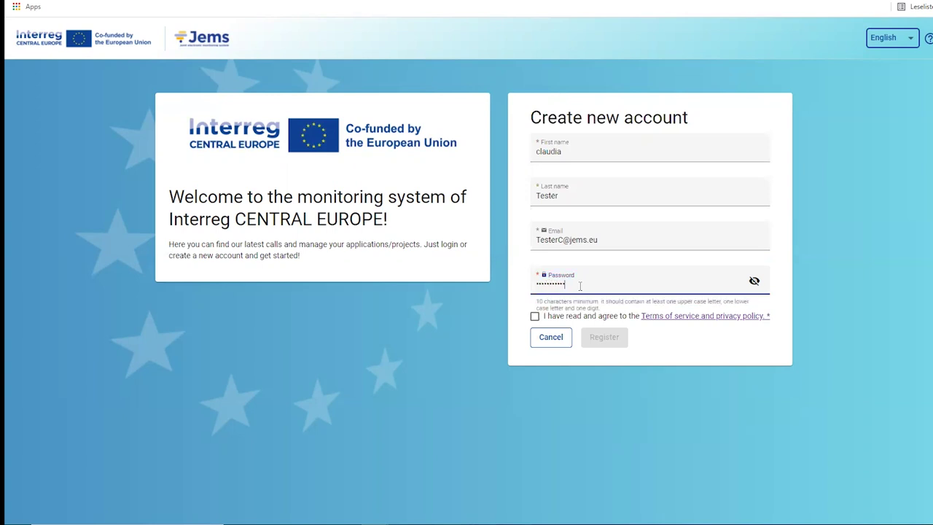
left_click(535, 317)
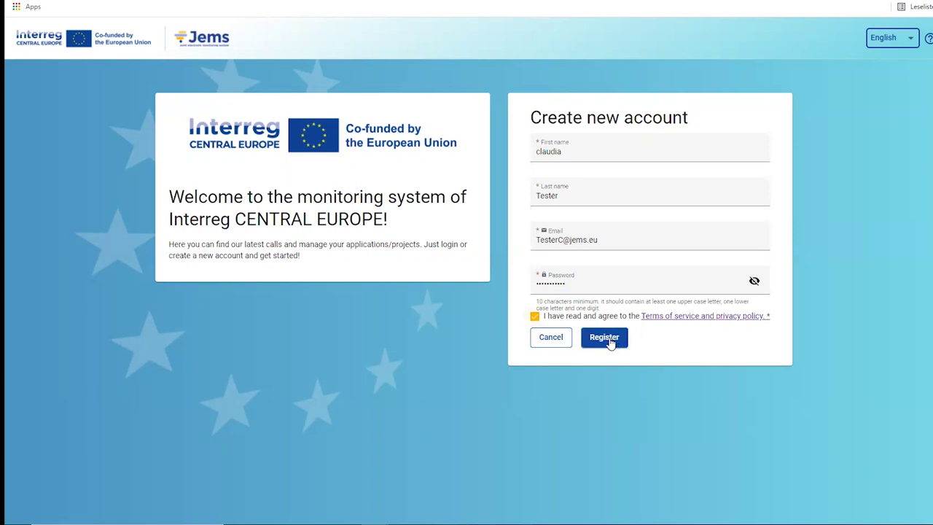
left_click(610, 341)
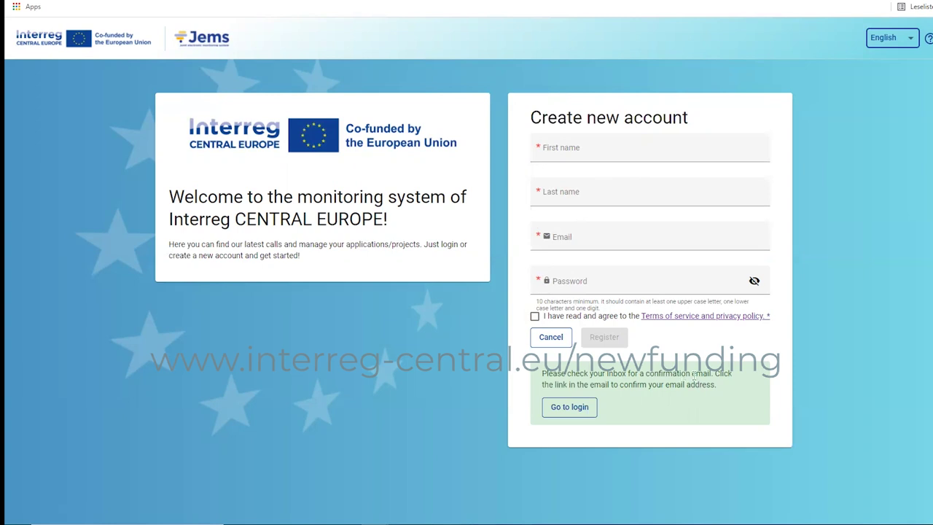
- Try logging in with the new account's e-mail, get the AUTH error, and clear the password
left_click(578, 408)
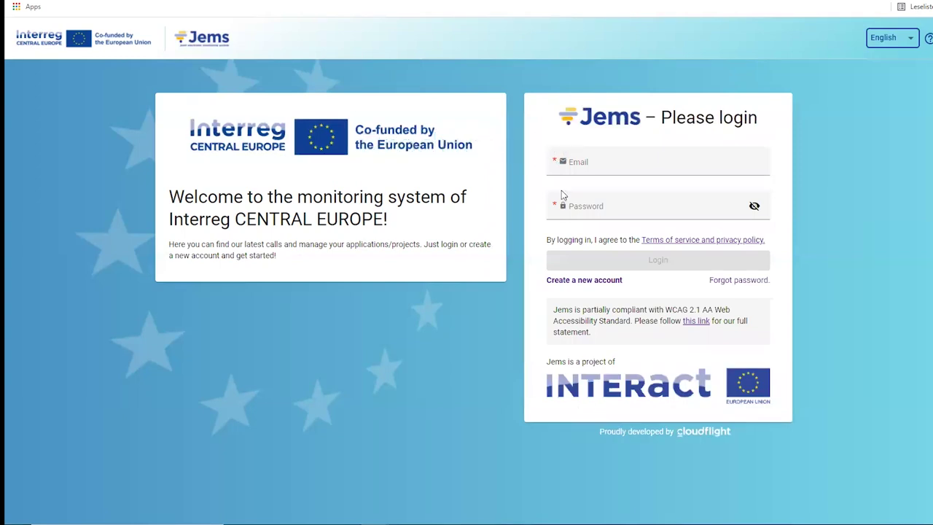
left_click(612, 160)
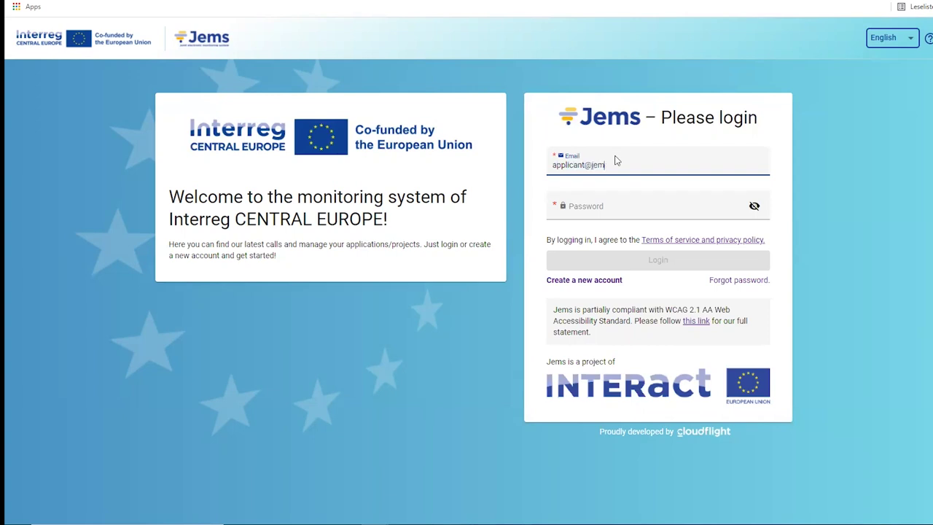
left_click(574, 208)
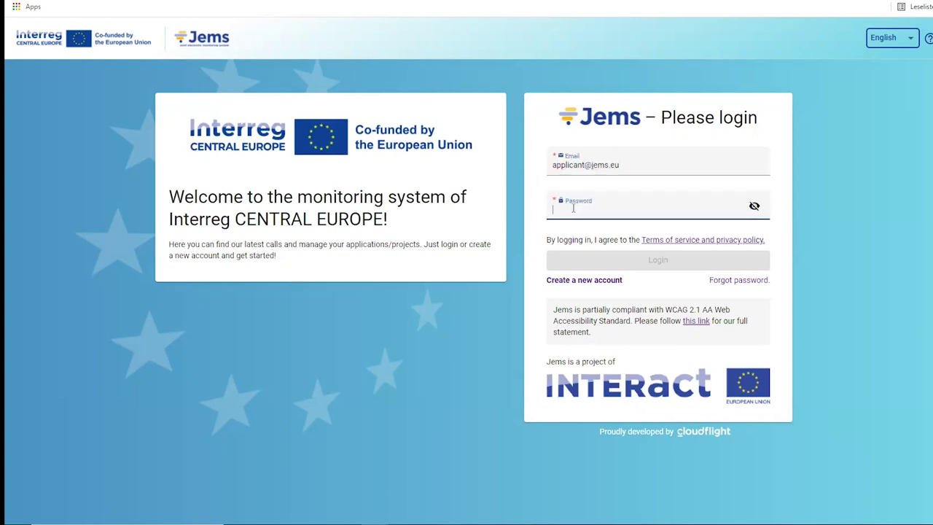
type("applic")
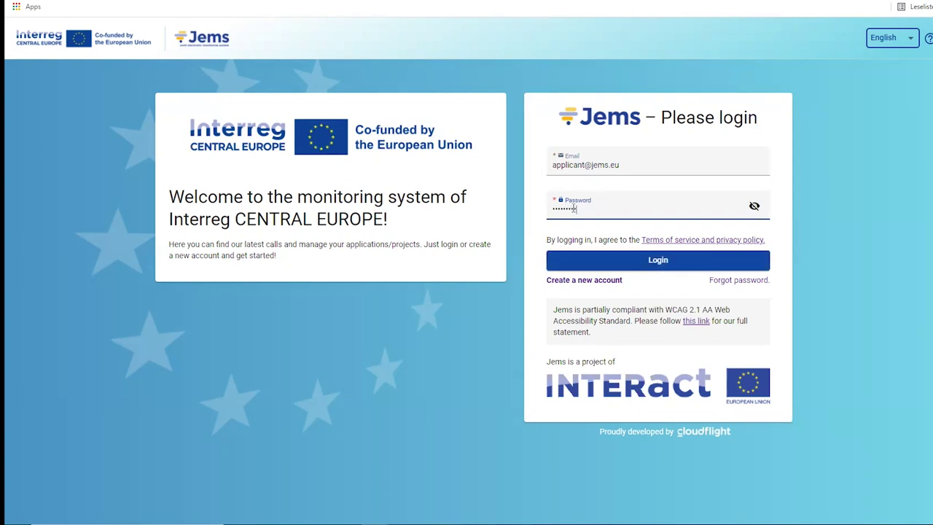
left_click(654, 261)
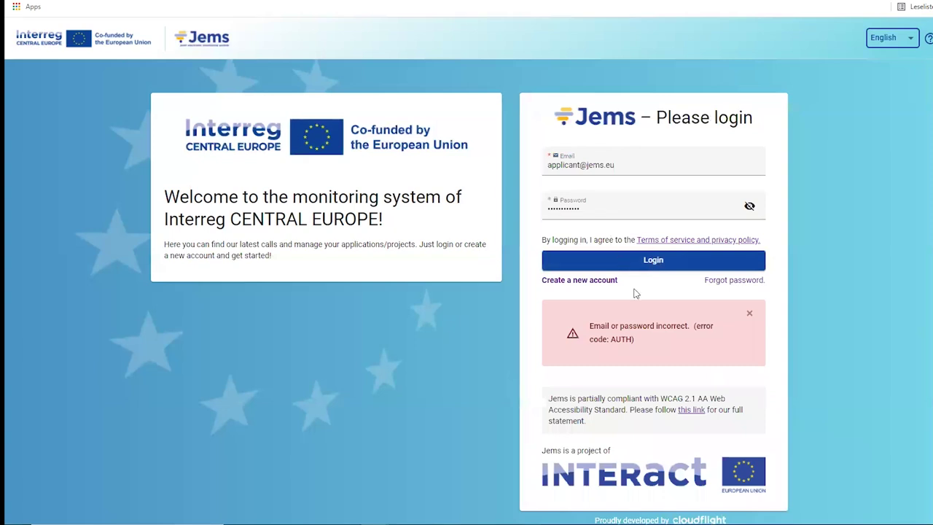
left_click_drag(591, 208, 530, 209)
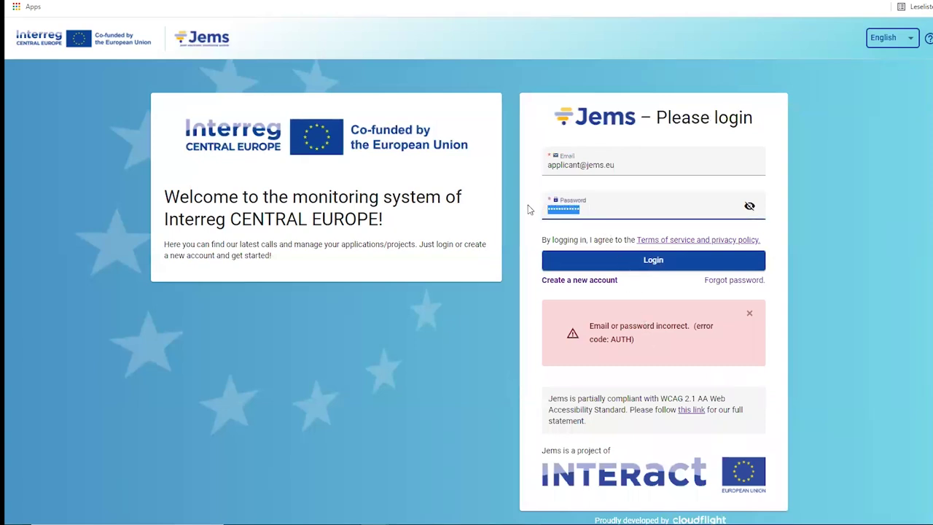
type("••")
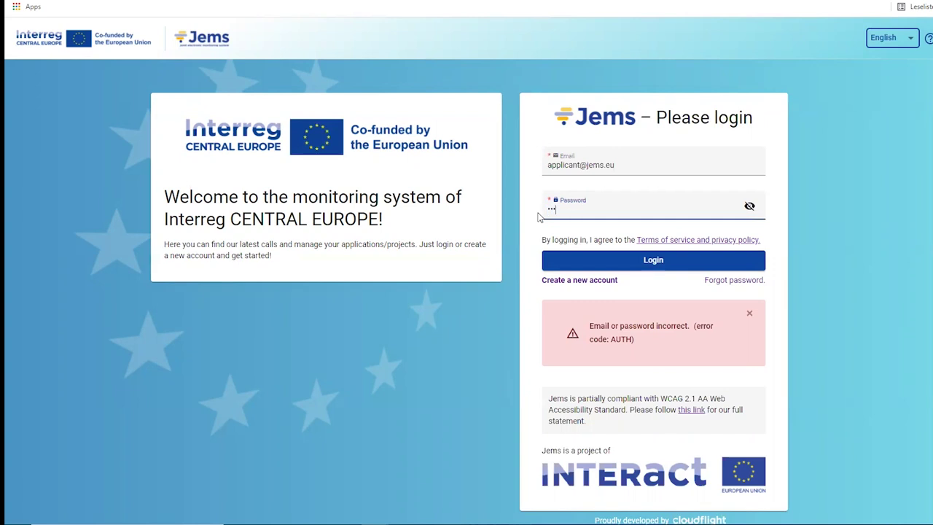
type("•")
- Submit the login with the corrected password to open the applicant Dashboard
key("Return")
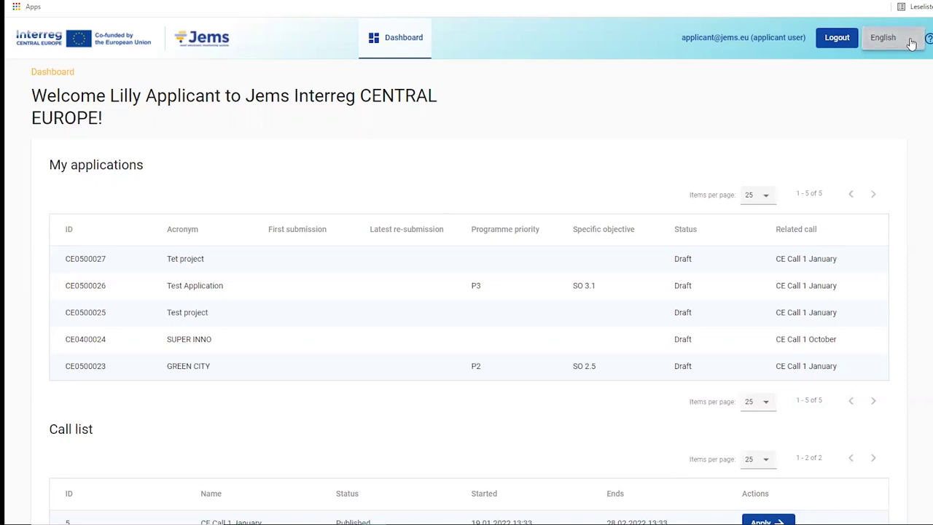
left_click(927, 41)
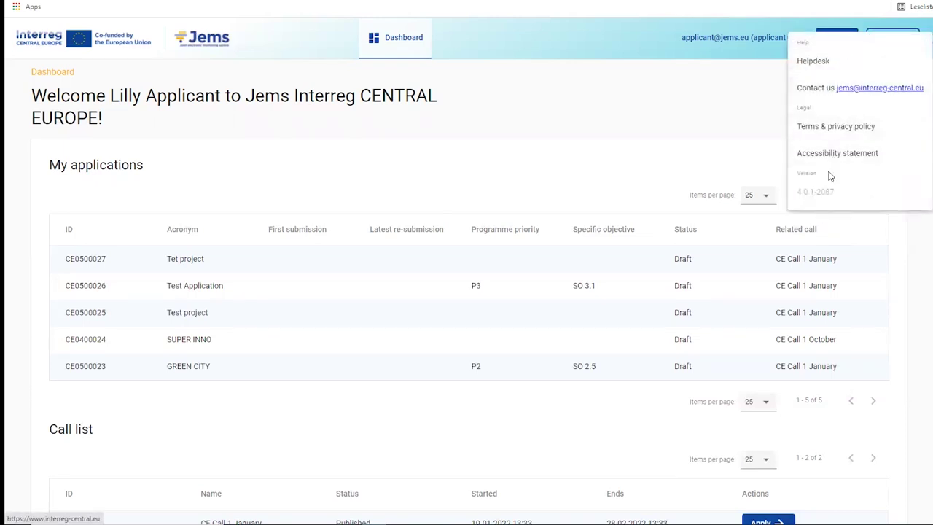
left_click(608, 110)
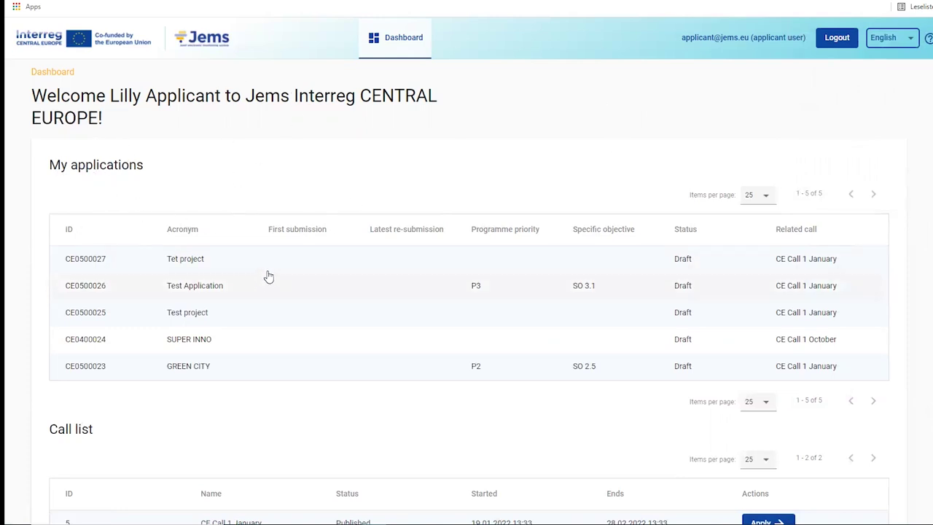
scroll(345, 285, "down", 1)
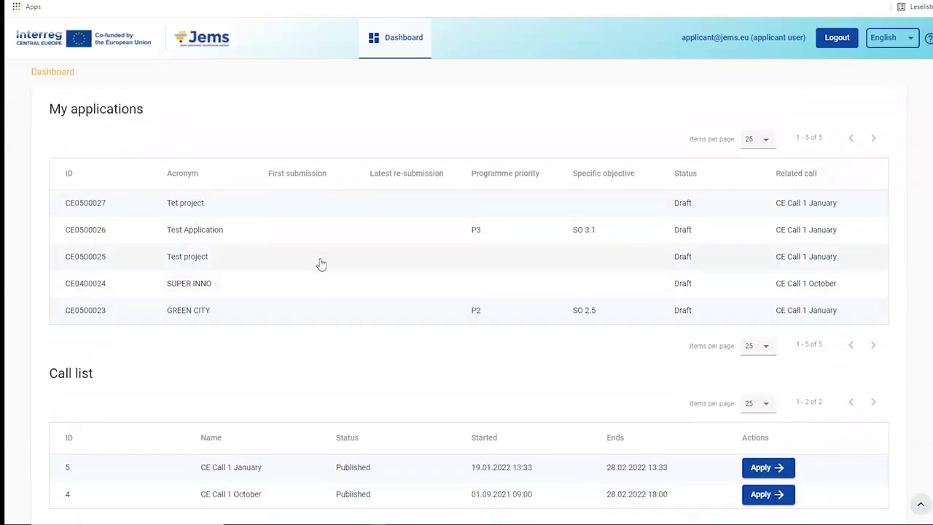
scroll(321, 266, "down", 1)
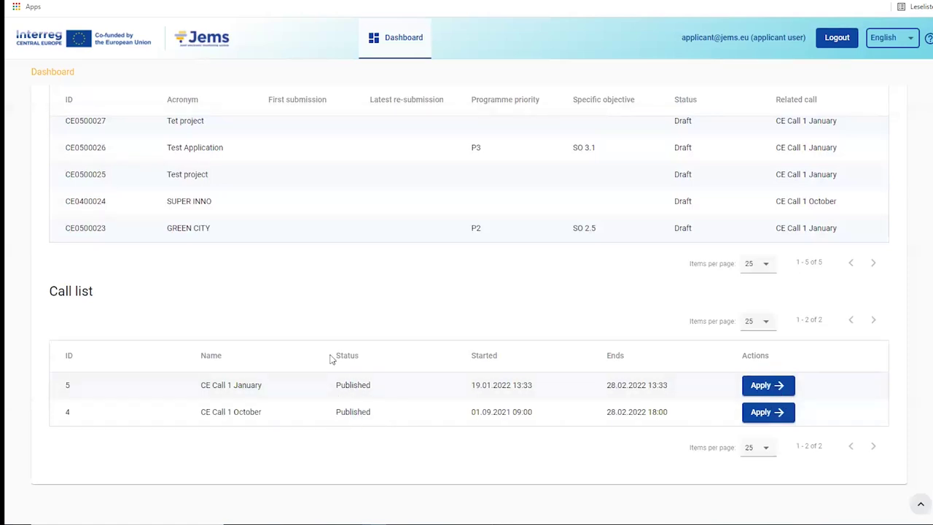
- Open CE Call 1 January from the Call list and review its settings, priorities and ERDF funding
left_click(346, 393)
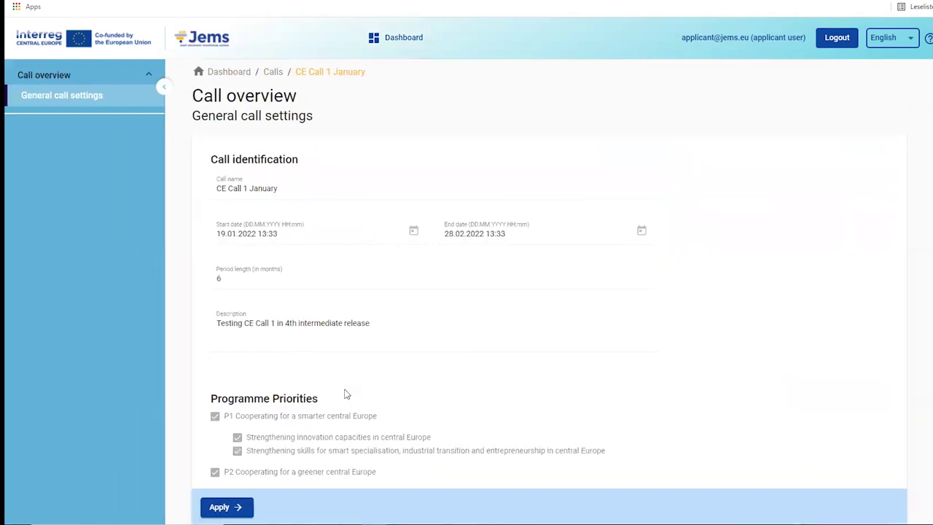
scroll(317, 300, "down", 7)
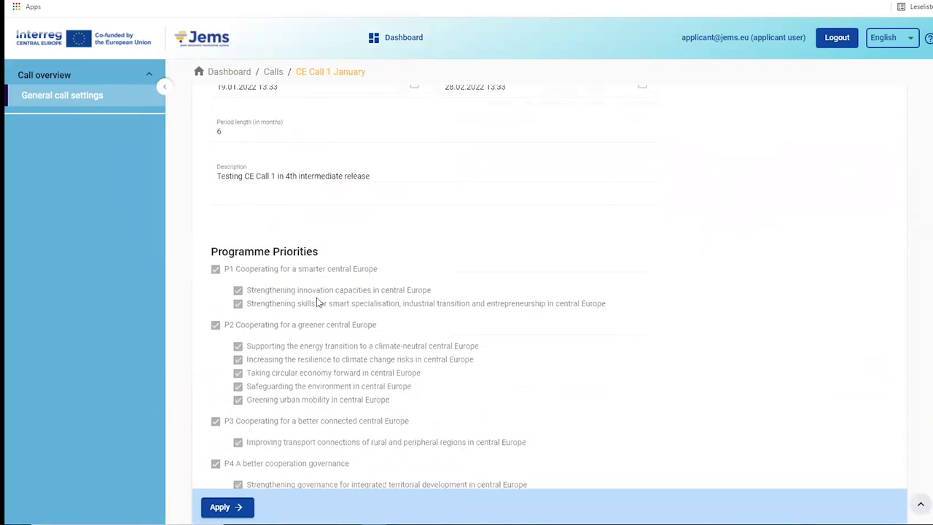
scroll(481, 350, "up", 8)
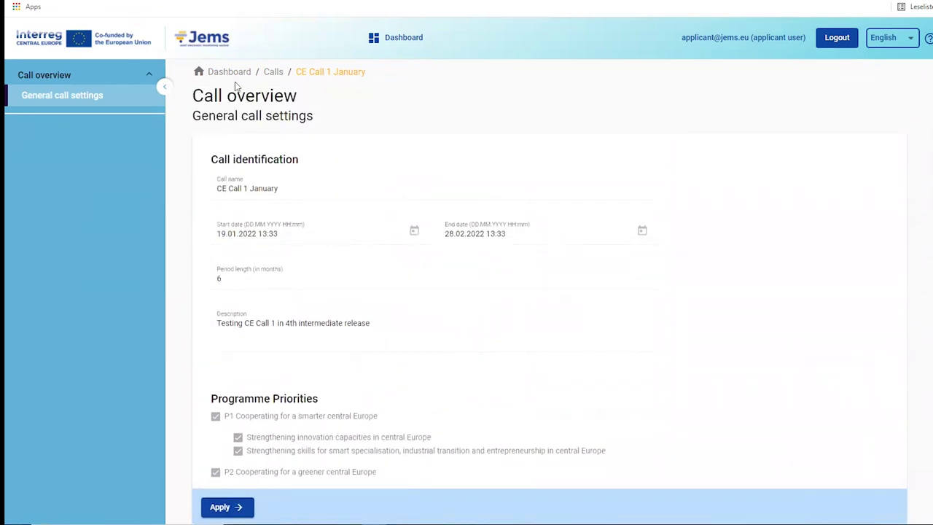
- Return to the Dashboard and open GREEN CITY (CE0500023) from My applications
left_click(394, 44)
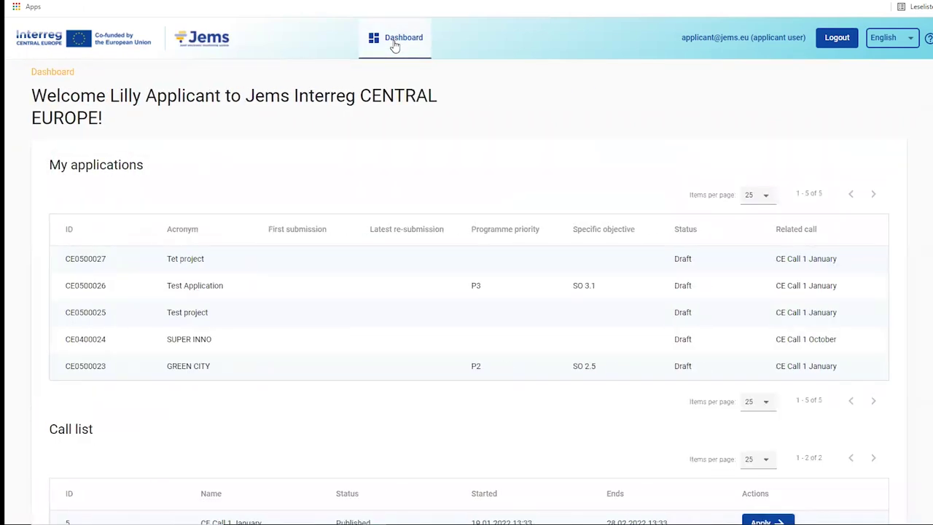
scroll(368, 276, "down", 2)
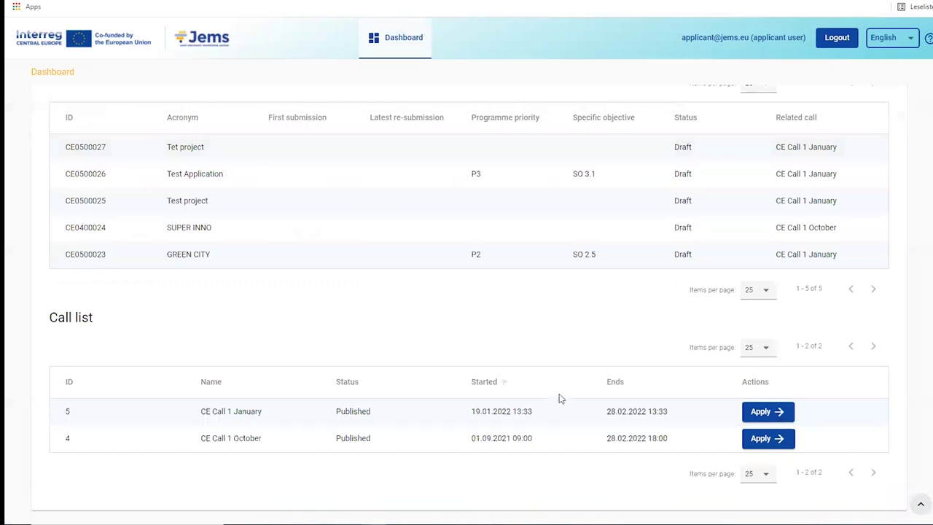
scroll(192, 277, "up", 3)
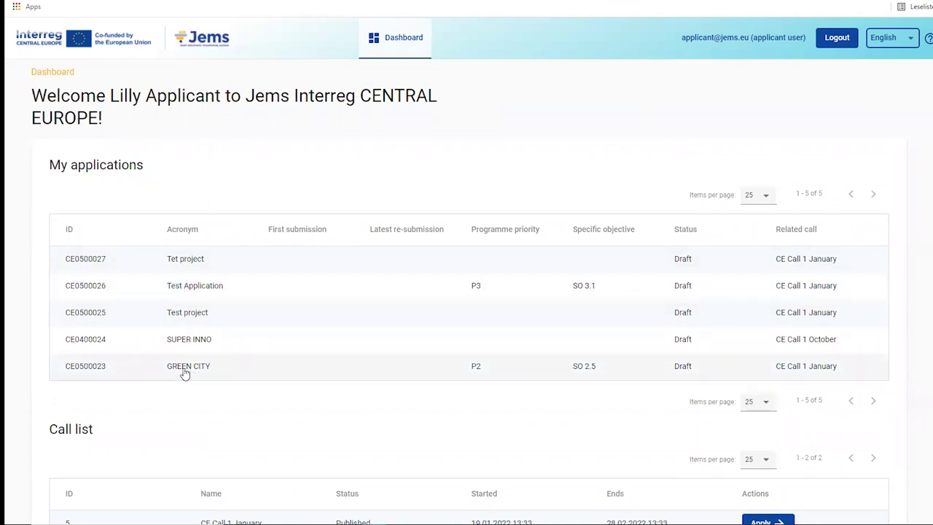
left_click(185, 371)
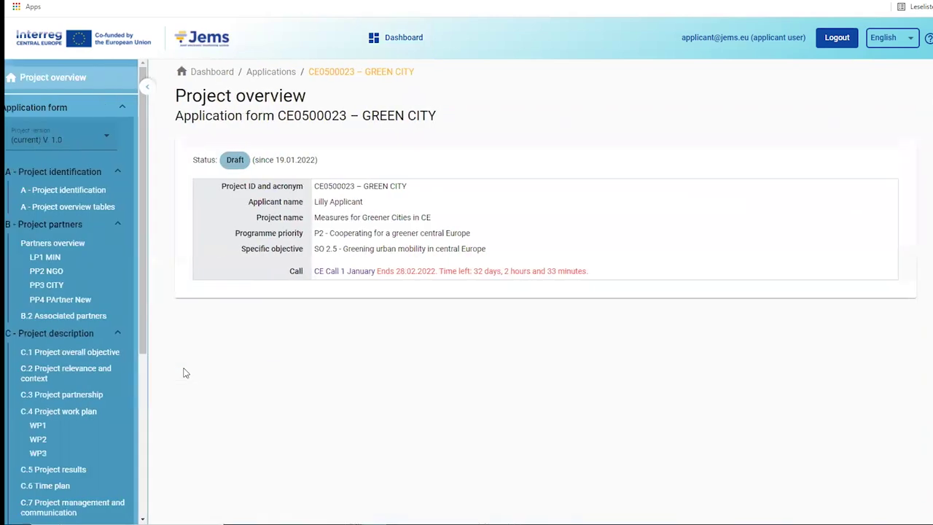
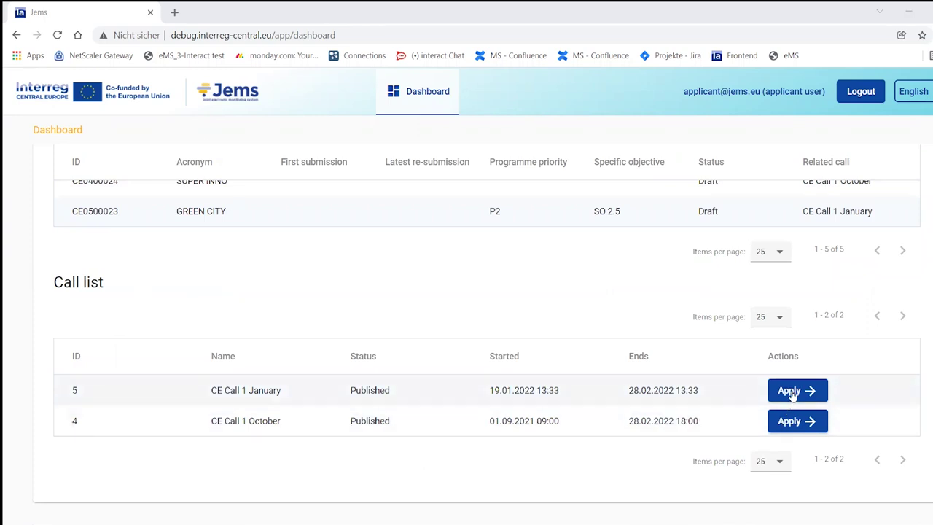
- Apply to CE Call 1 January and create an application with acronym 'Test RUN Project'
left_click(792, 393)
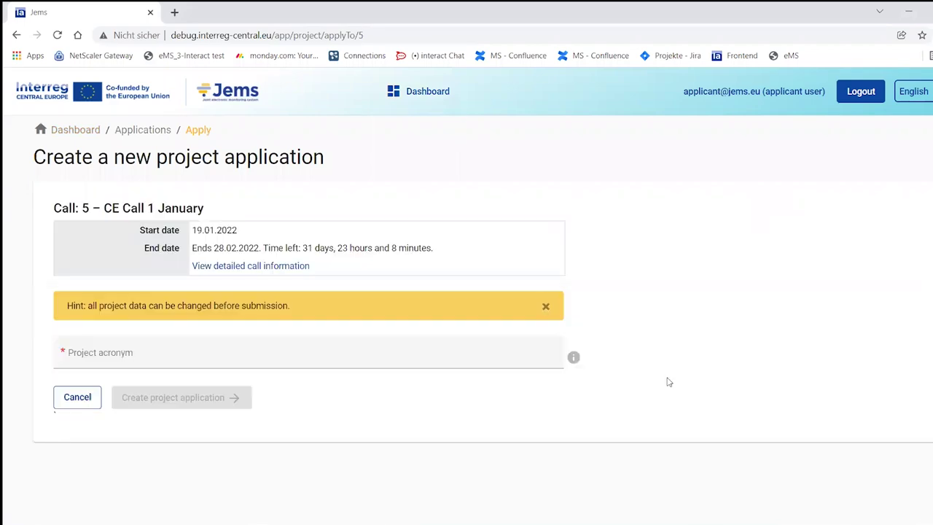
left_click(174, 358)
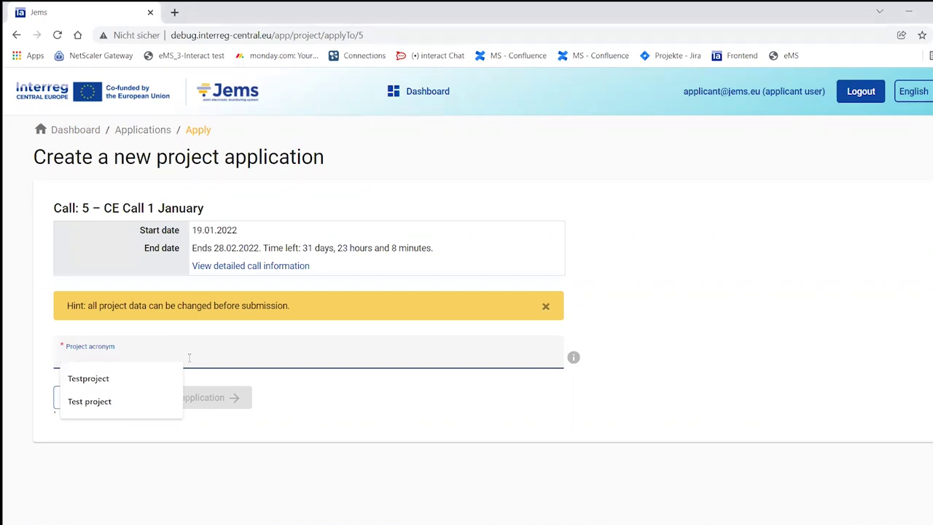
type("Test ")
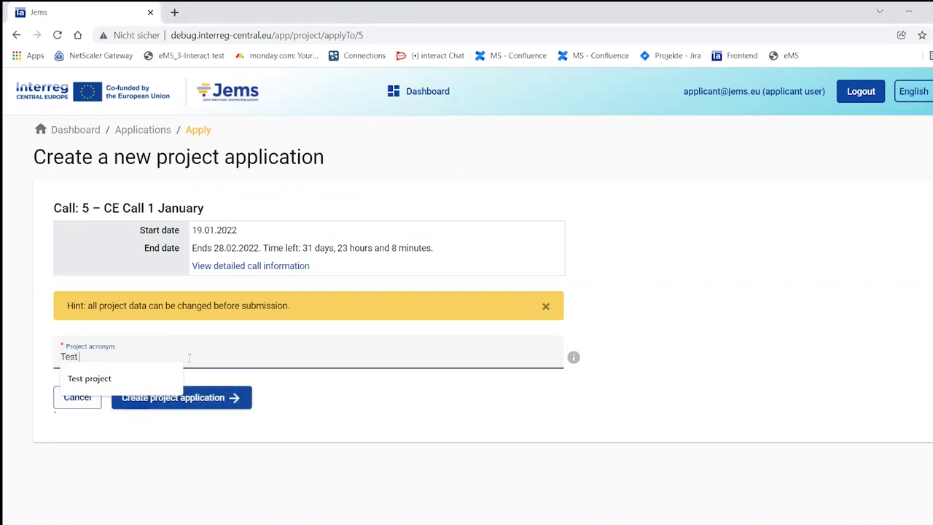
type("RUN Project")
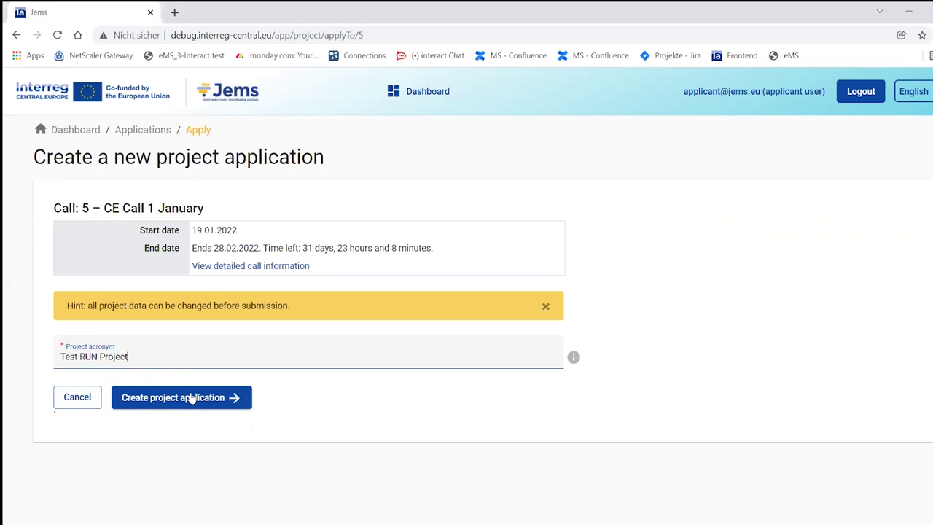
left_click(188, 399)
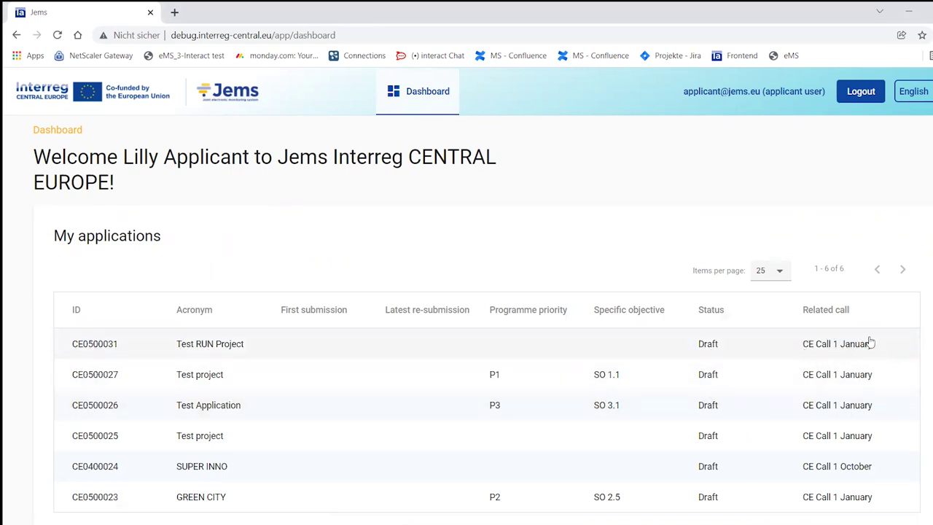
- Open the Test RUN Project (CE0500031) application from My applications
left_click(213, 349)
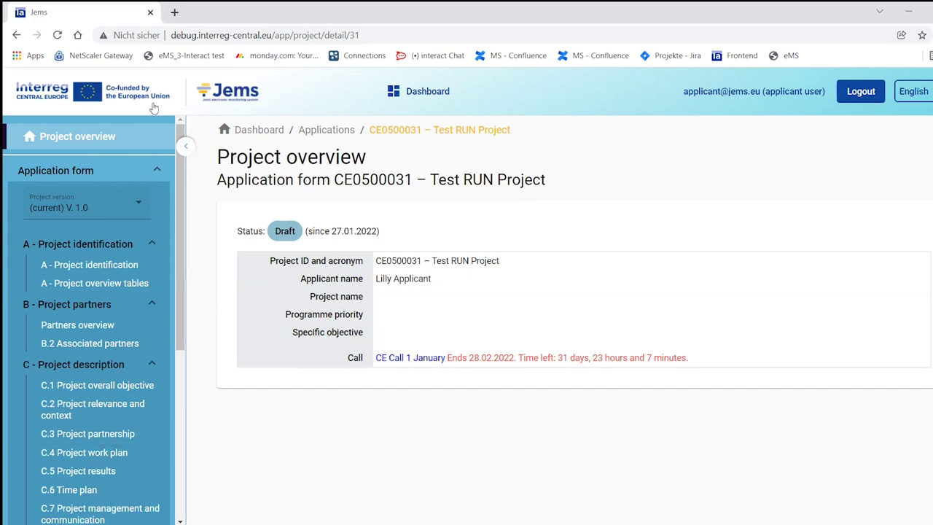
left_click(184, 148)
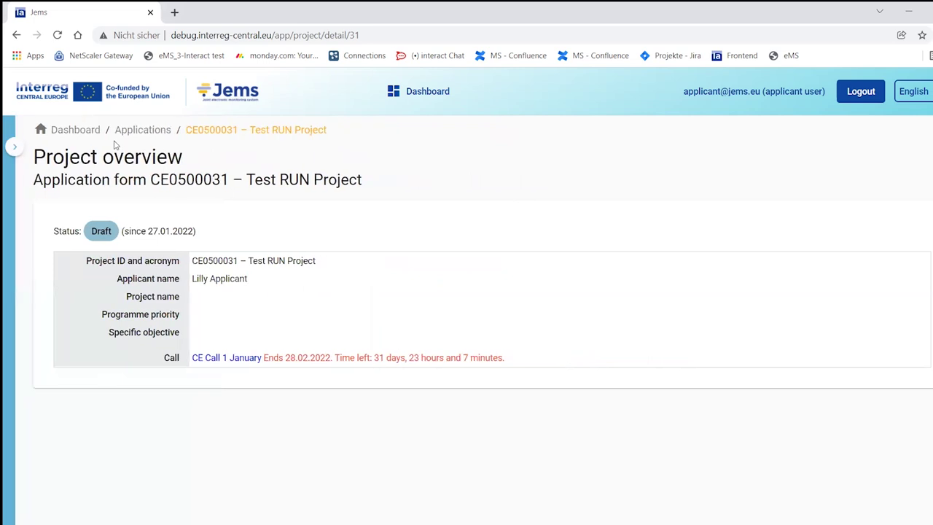
left_click(12, 148)
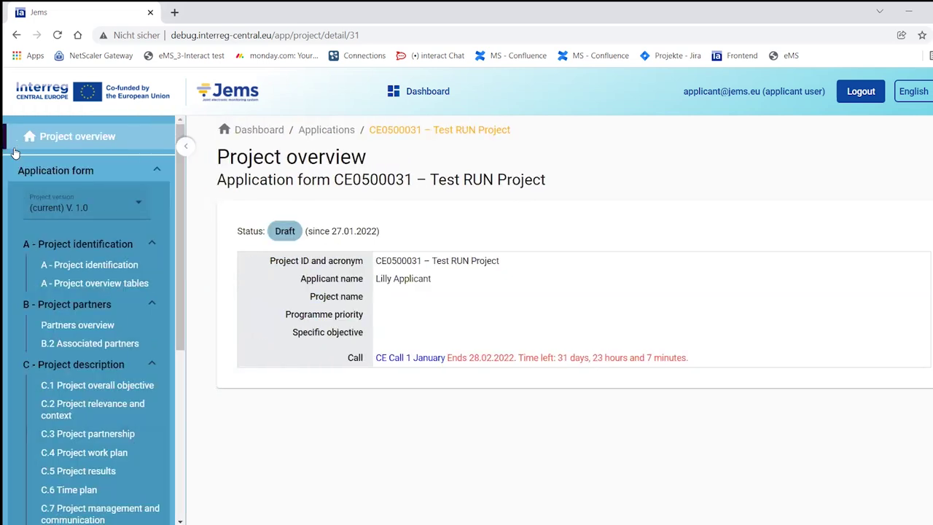
left_click(151, 366)
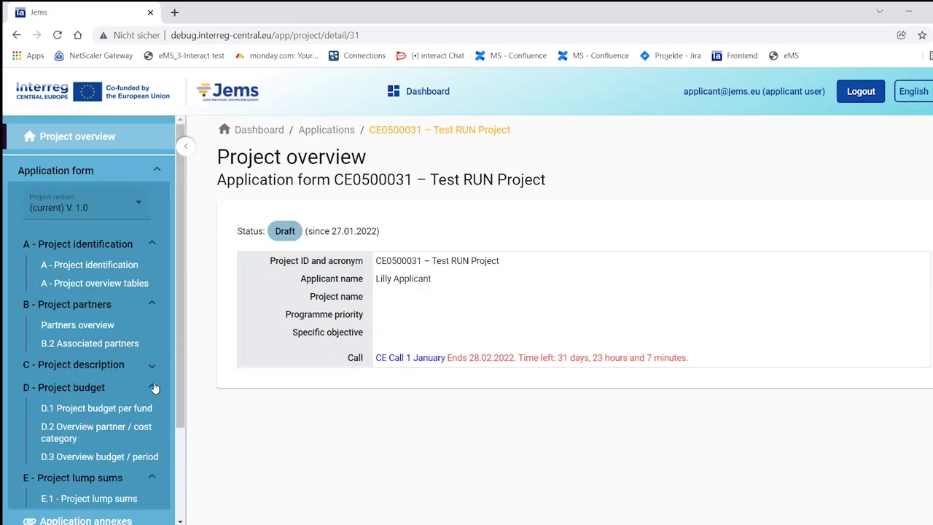
left_click(152, 389)
left_click(154, 391)
left_click(154, 245)
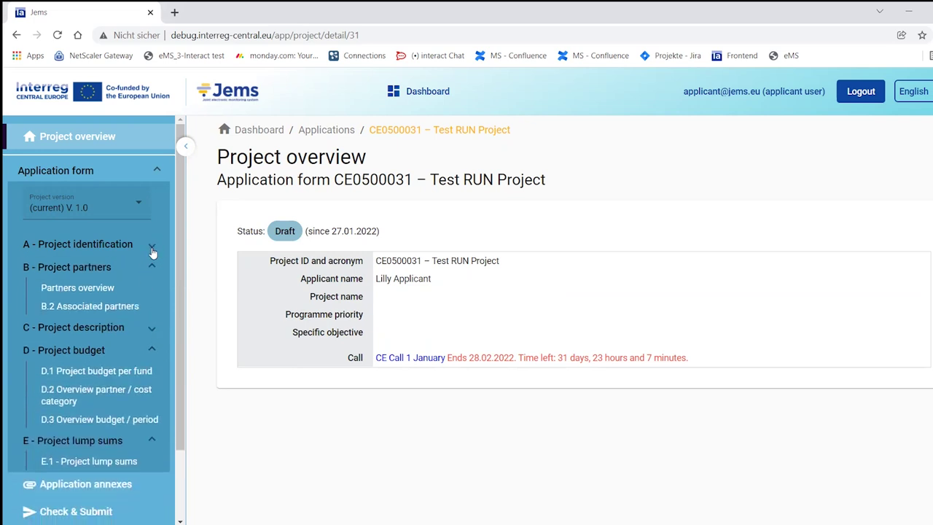
left_click(153, 244)
scroll(109, 247, "down", 2)
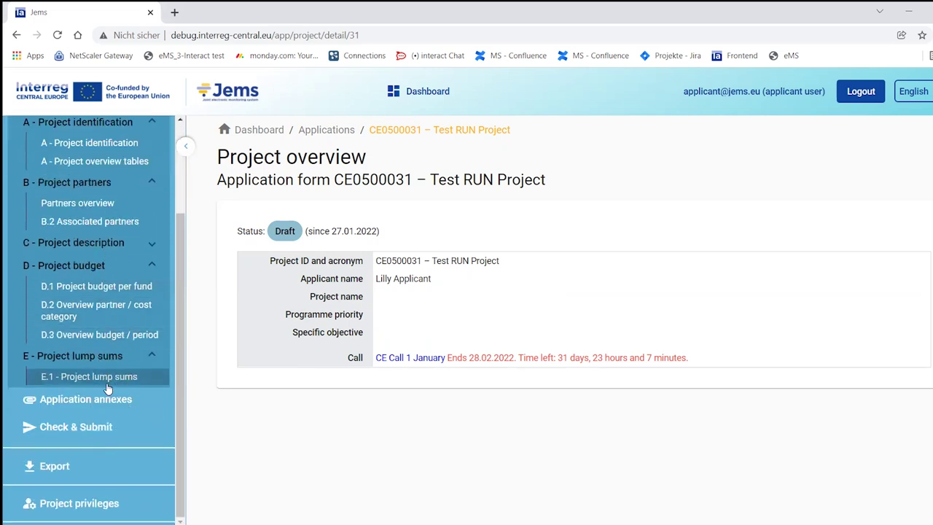
scroll(109, 383, "up", 3)
scroll(108, 386, "down", 2)
scroll(108, 388, "up", 3)
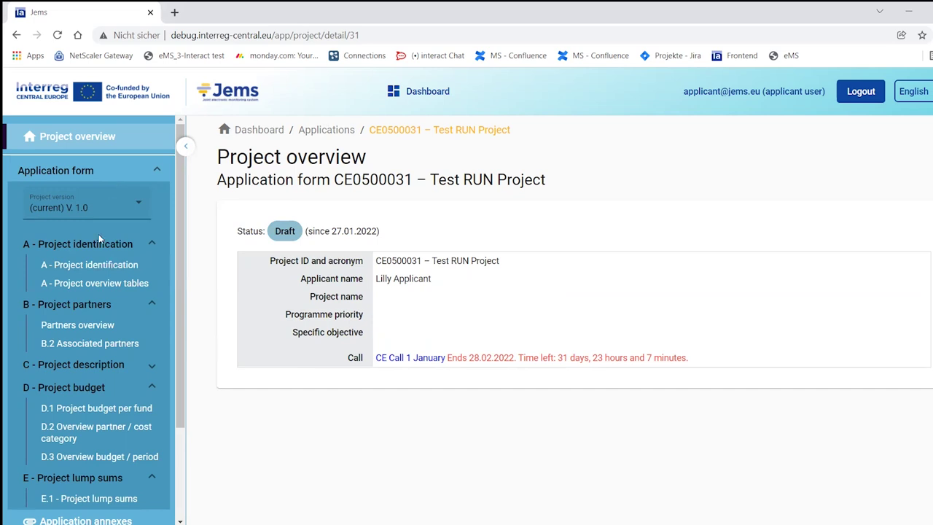
left_click(98, 272)
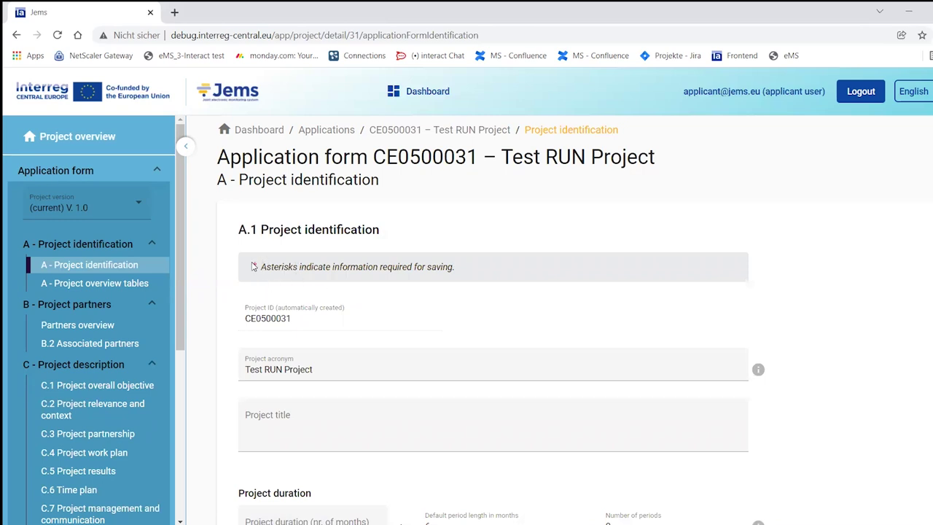
- Scroll down the Project identification form and expand the Programme priority dropdown
scroll(407, 329, "down", 1)
scroll(406, 329, "down", 2)
scroll(407, 329, "down", 1)
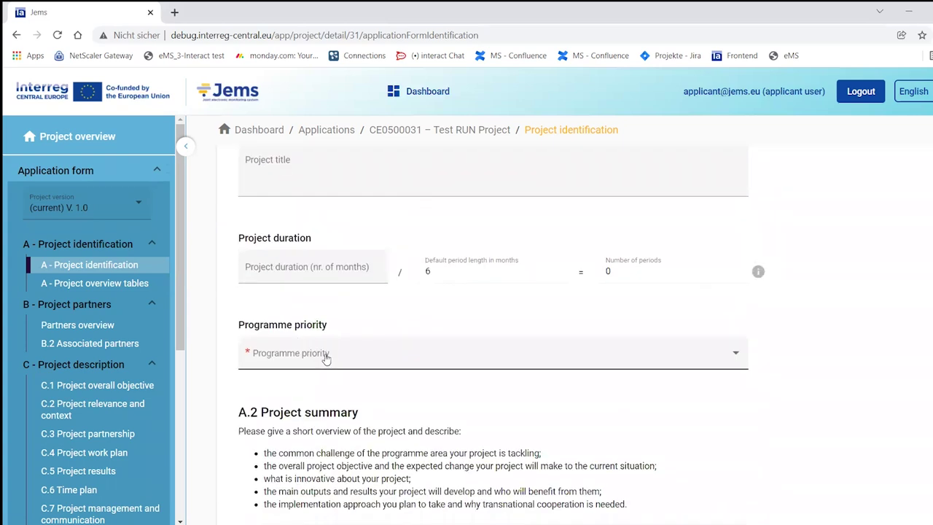
scroll(326, 357, "down", 2)
scroll(380, 349, "up", 4)
scroll(392, 396, "down", 2)
scroll(416, 364, "up", 4)
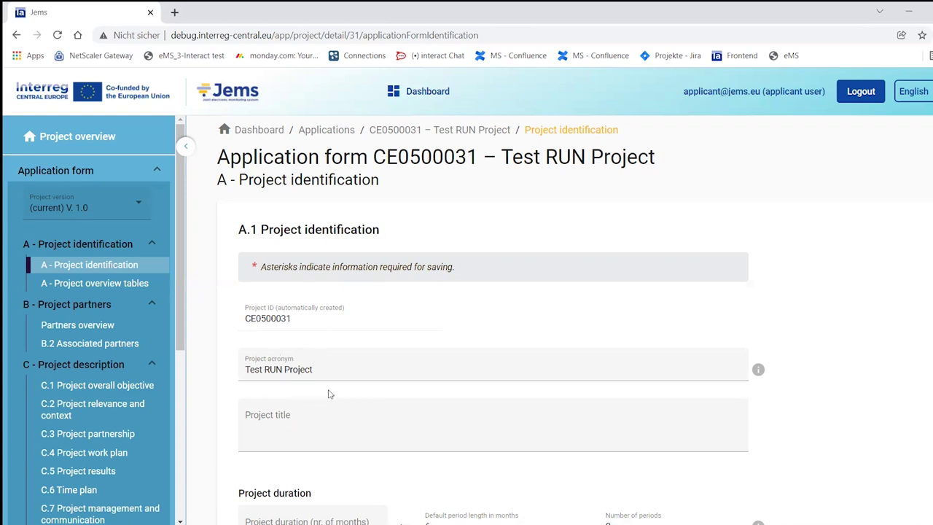
scroll(388, 395, "down", 3)
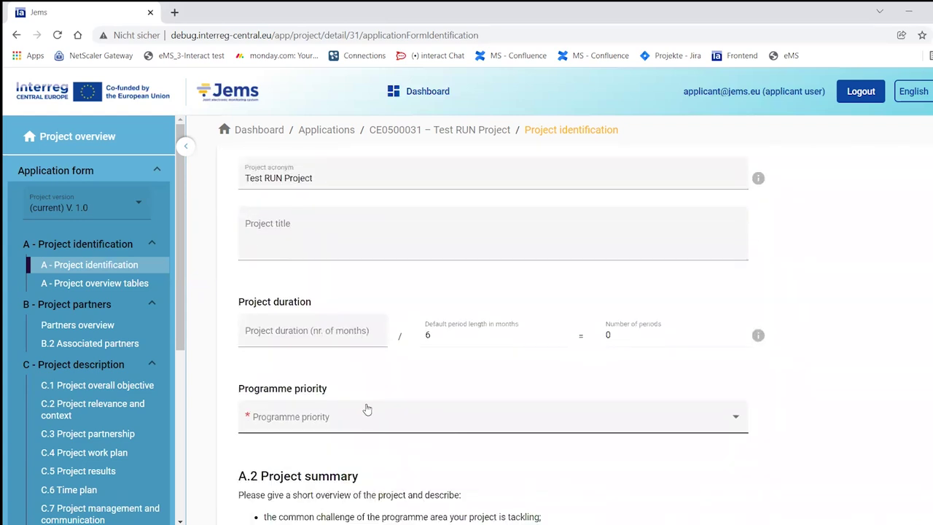
left_click(334, 421)
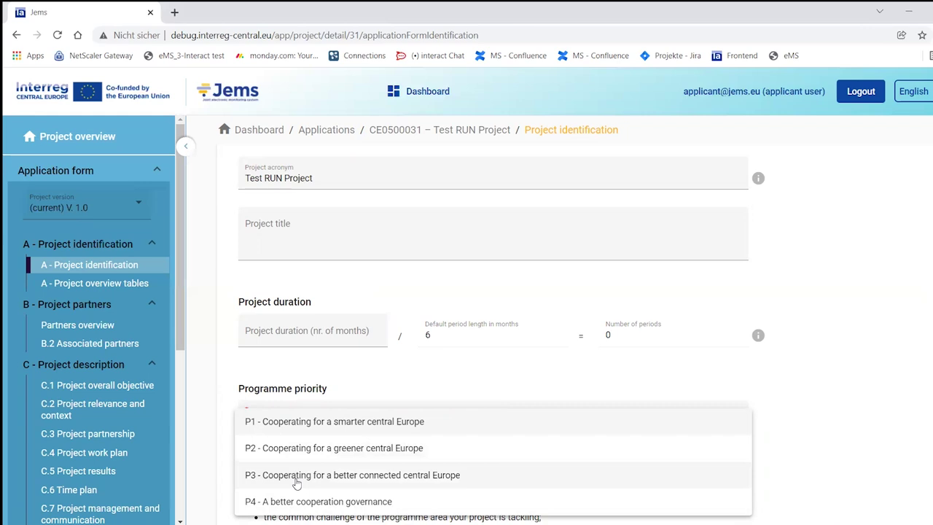
- Change the programme priority from P3 to P2 and select specific objective SO 2.3
left_click(295, 477)
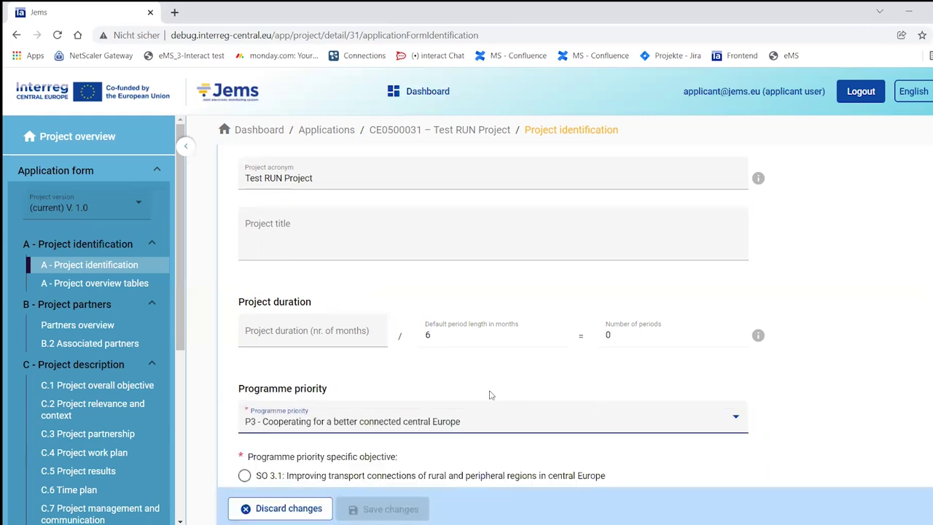
scroll(490, 395, "down", 1)
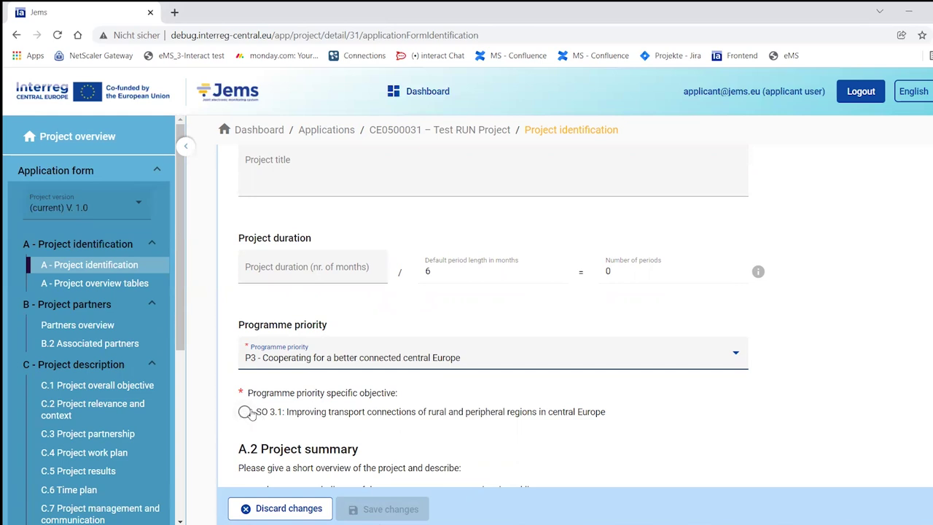
left_click(740, 361)
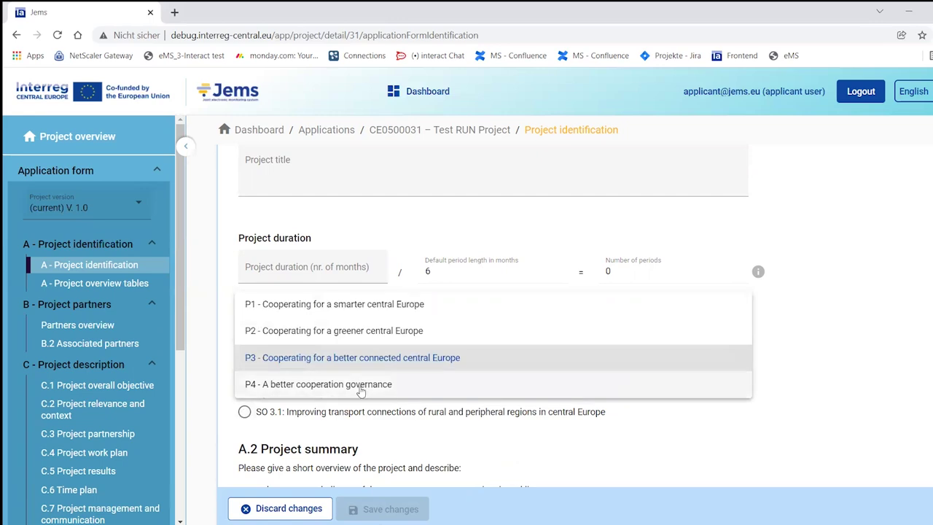
left_click(333, 332)
scroll(372, 388, "down", 3)
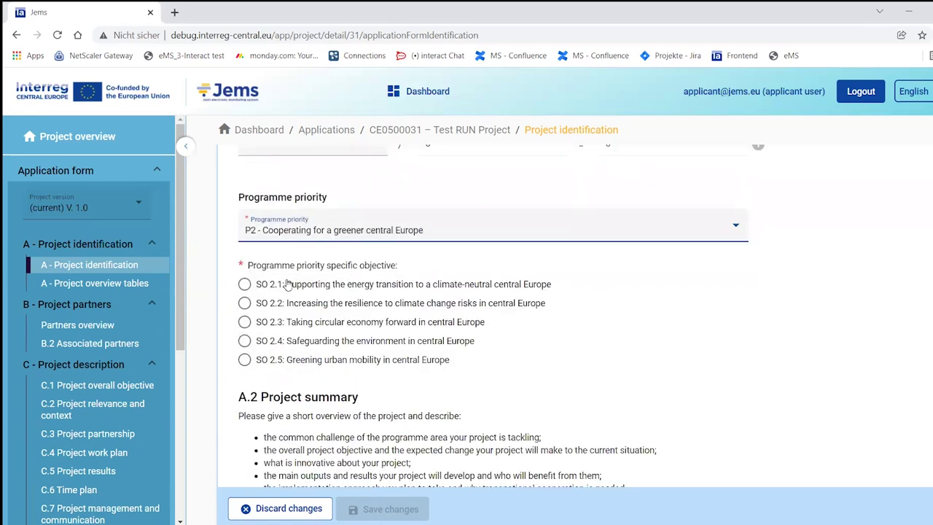
left_click(244, 321)
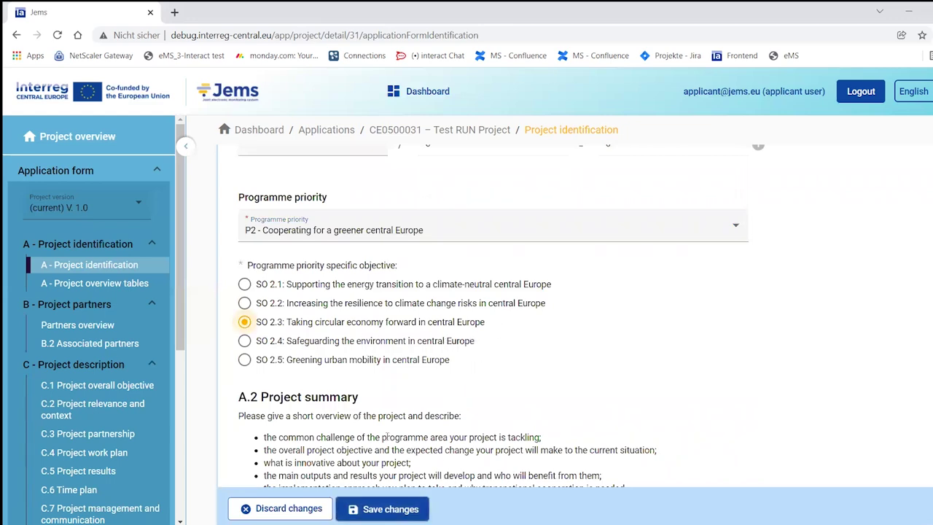
- Save the project identification with priority P2 and objective SO 2.3
scroll(460, 375, "up", 8)
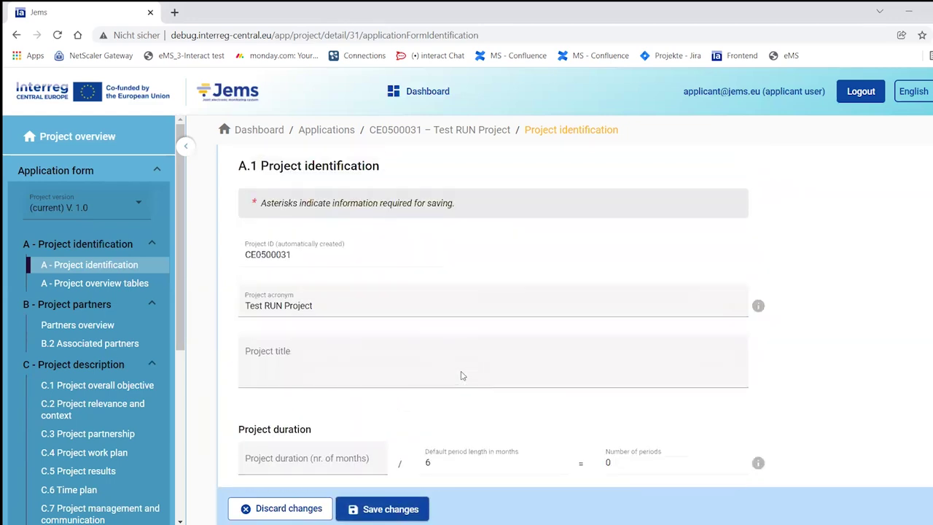
scroll(389, 335, "down", 5)
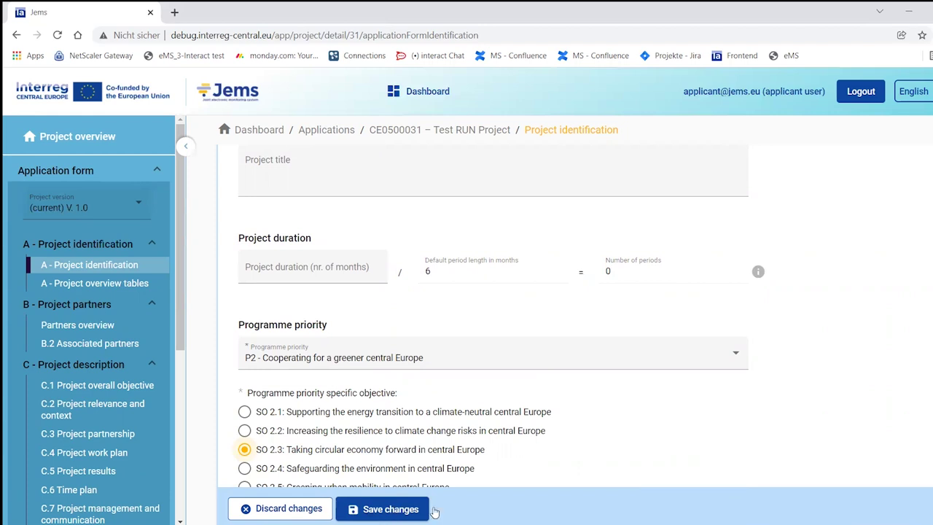
scroll(480, 422, "down", 3)
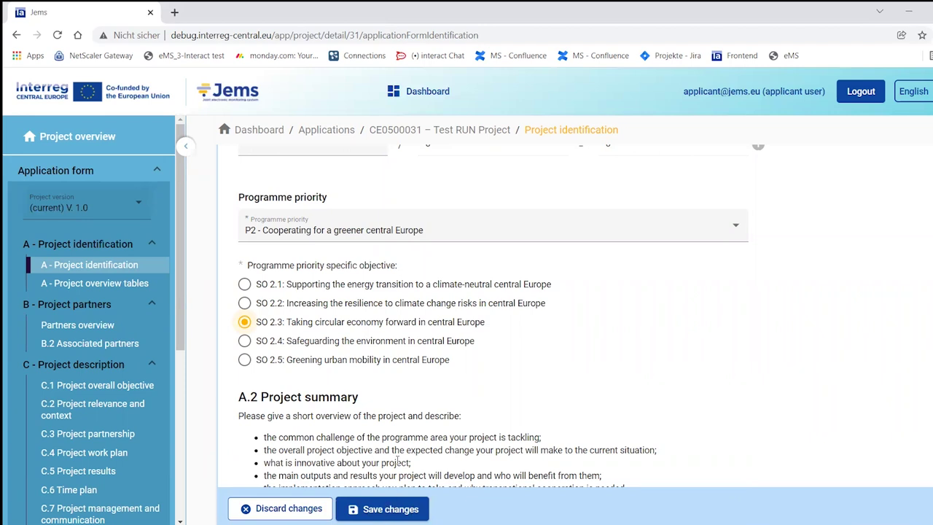
left_click(384, 510)
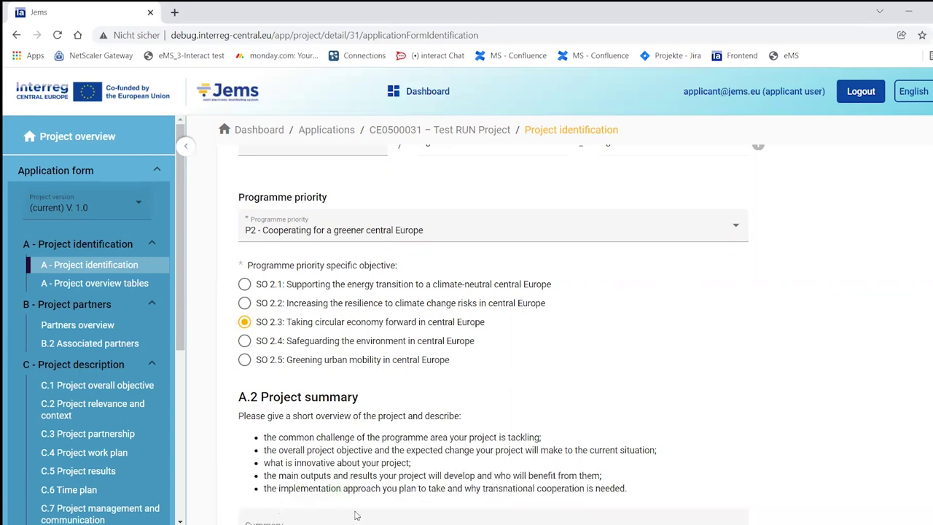
scroll(710, 435, "up", 5)
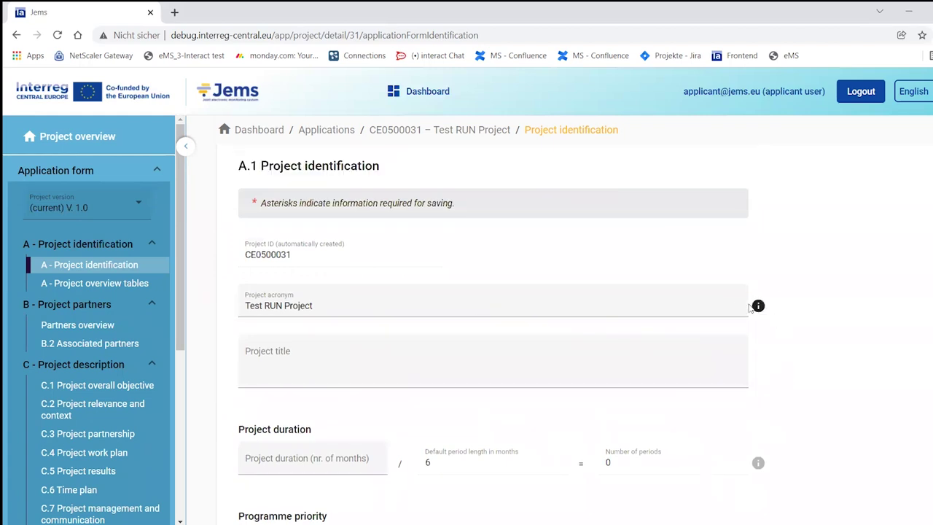
mouse_move(759, 307)
mouse_move(758, 464)
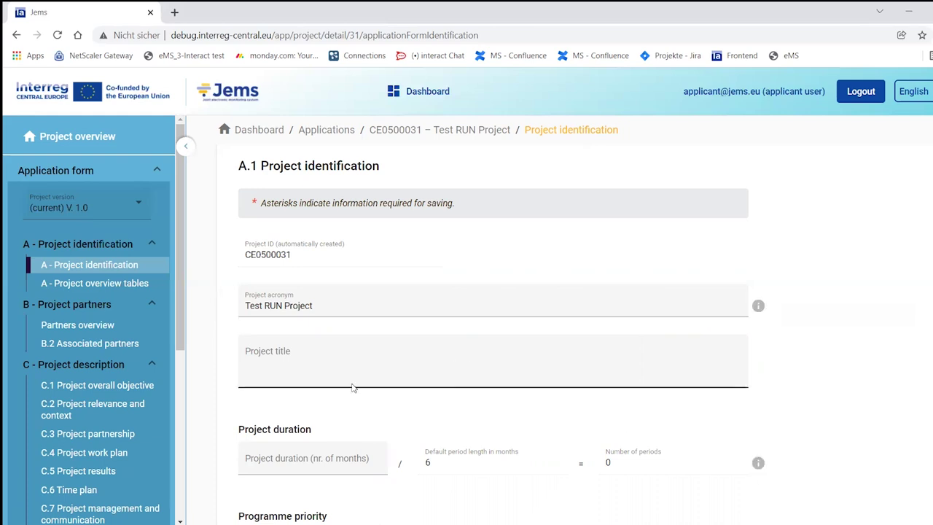
- Title the project 'Project test run for CAll1', keeping priority P2 and objective SO 2.3
left_click(301, 372)
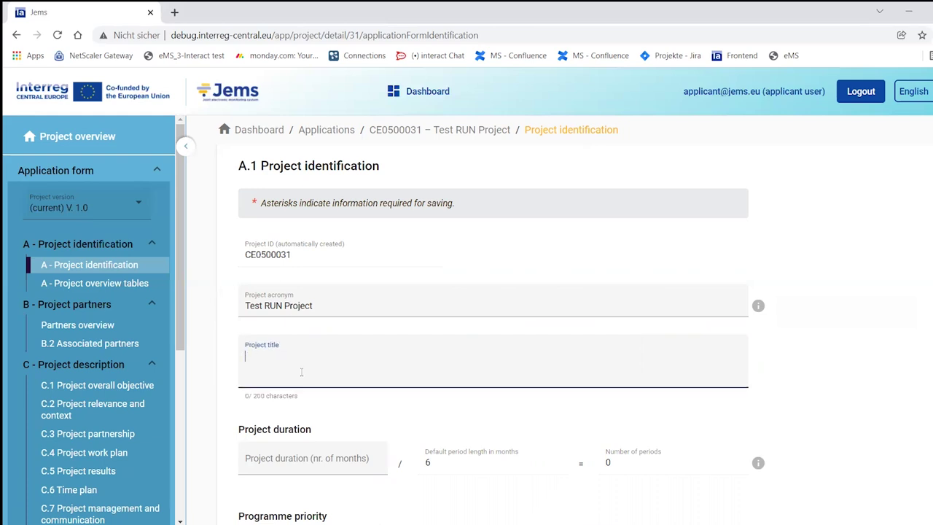
type("PRo")
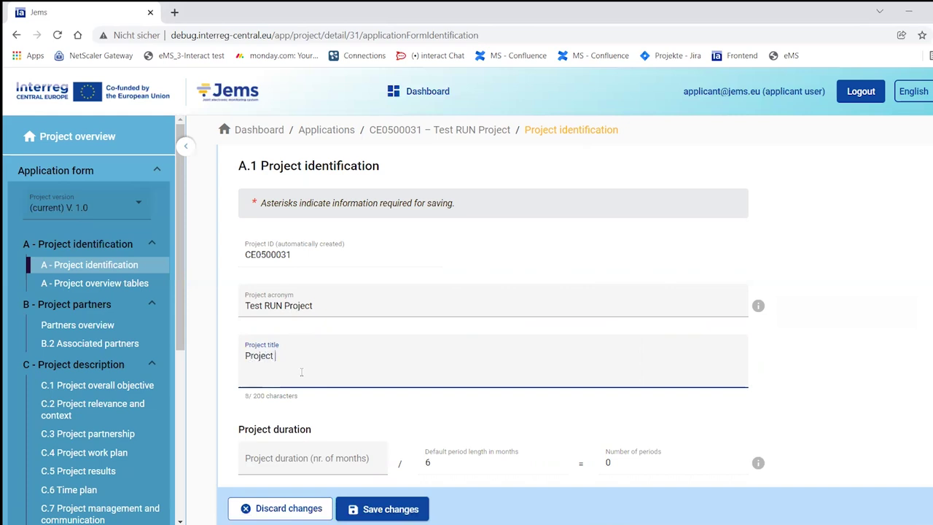
type("ject test run for CAll")
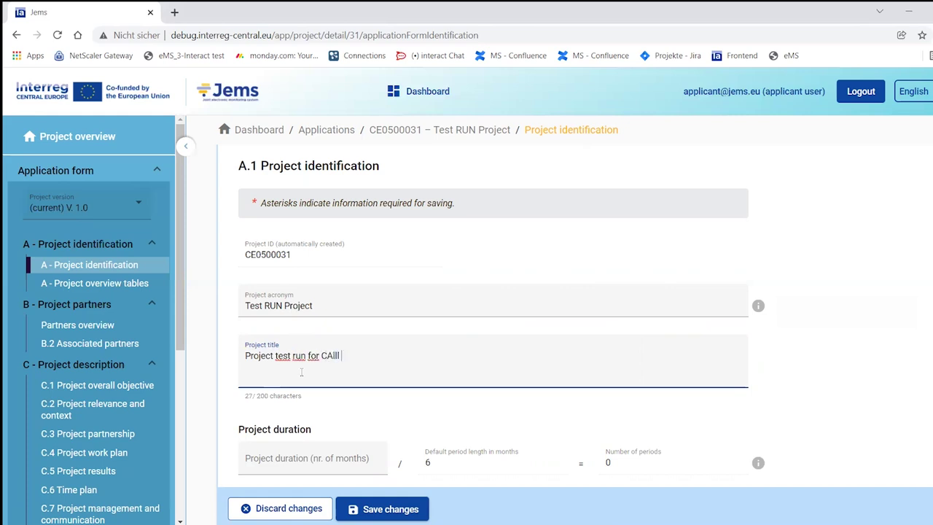
key("BackSpace")
type("1")
scroll(340, 408, "down", 2)
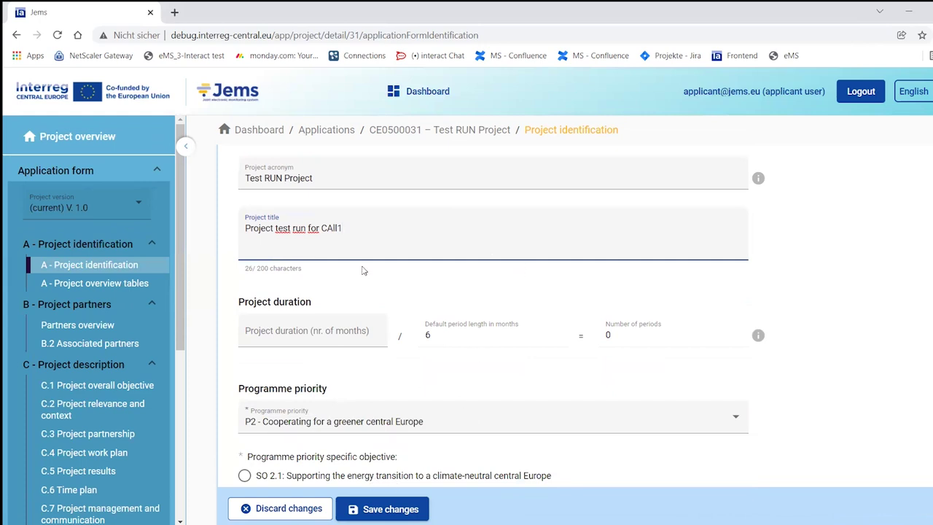
scroll(418, 396, "down", 2)
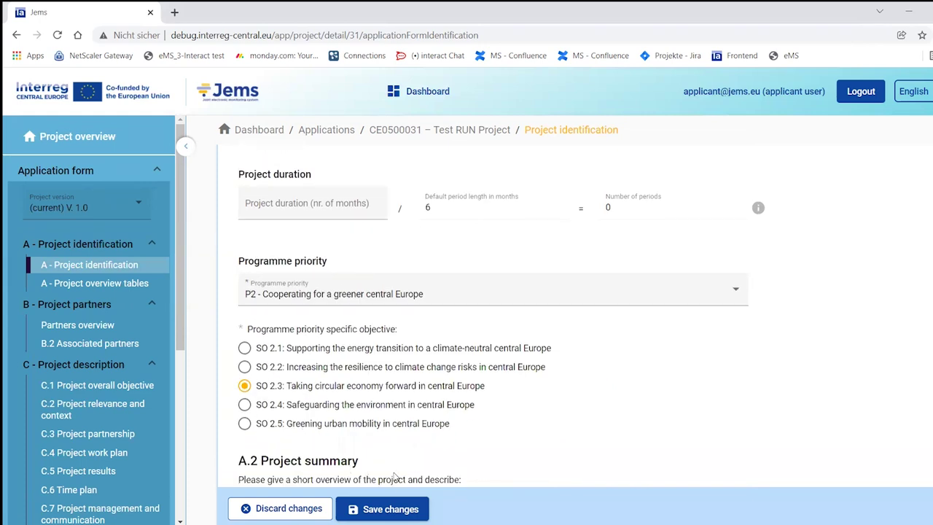
left_click(381, 511)
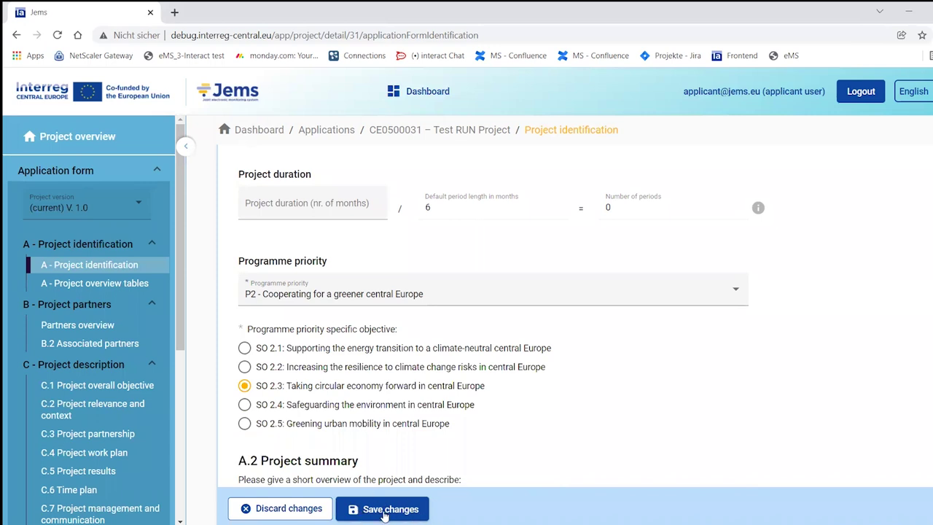
- Stay on the form, save the identification, and view section C.1 before returning
left_click(102, 406)
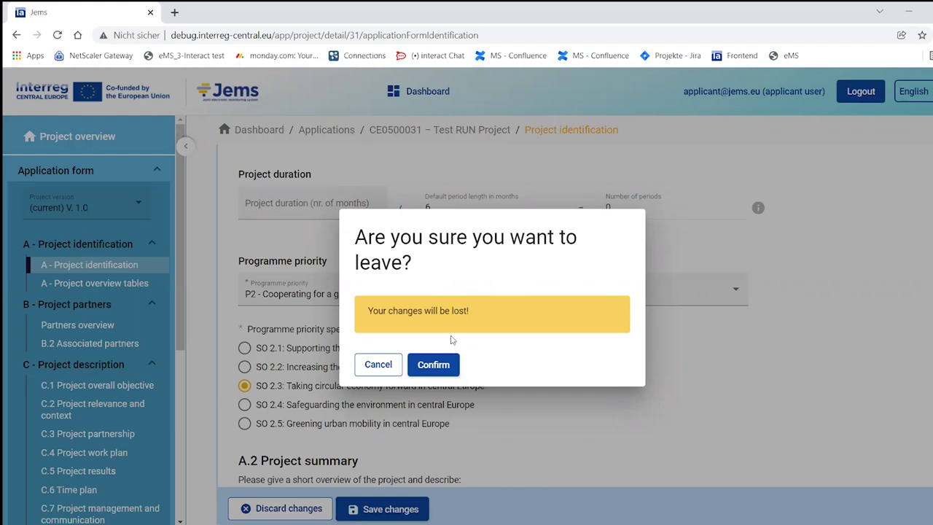
left_click(378, 367)
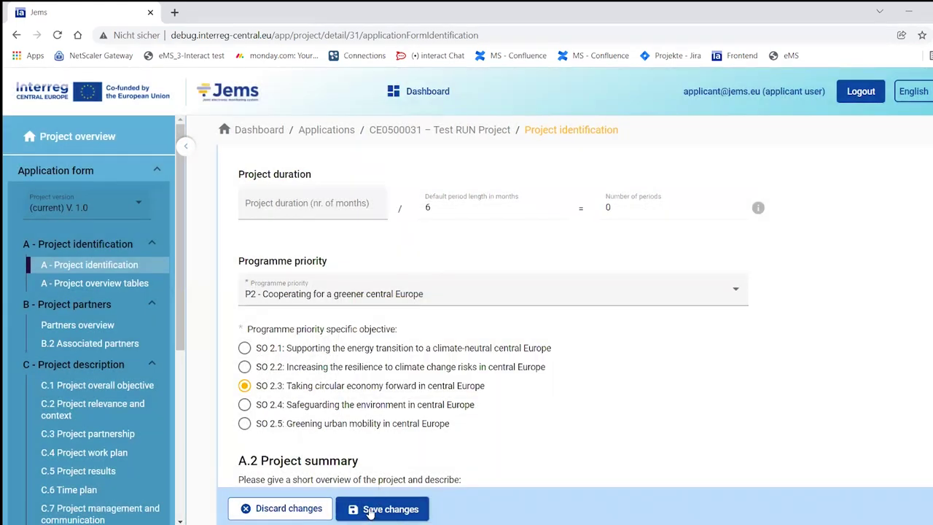
left_click(372, 510)
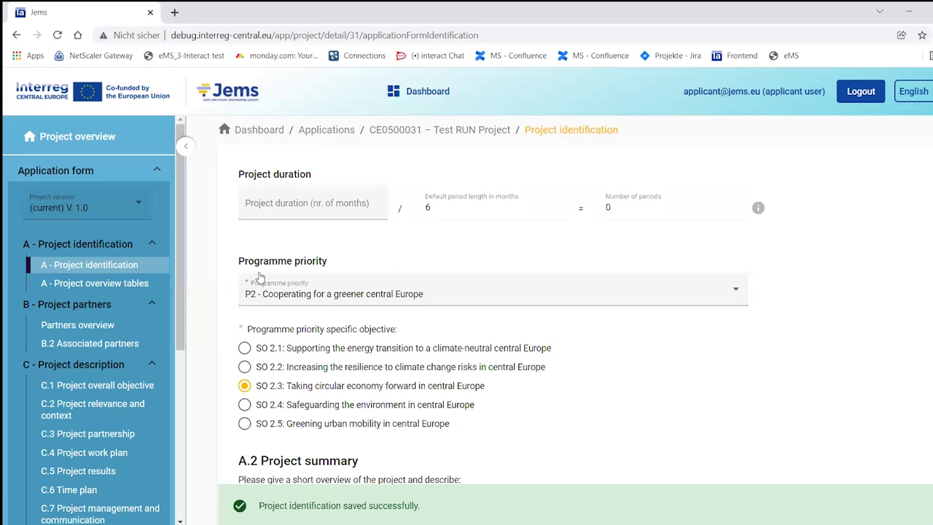
left_click(115, 389)
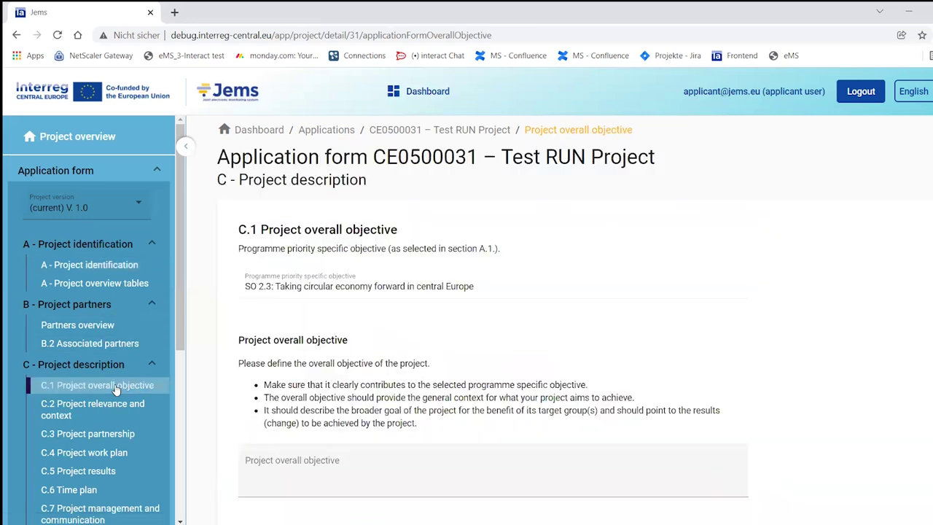
left_click(113, 270)
- Set the project duration to 36 months, testing the spinner arrows and returning to 36
scroll(461, 352, "down", 1)
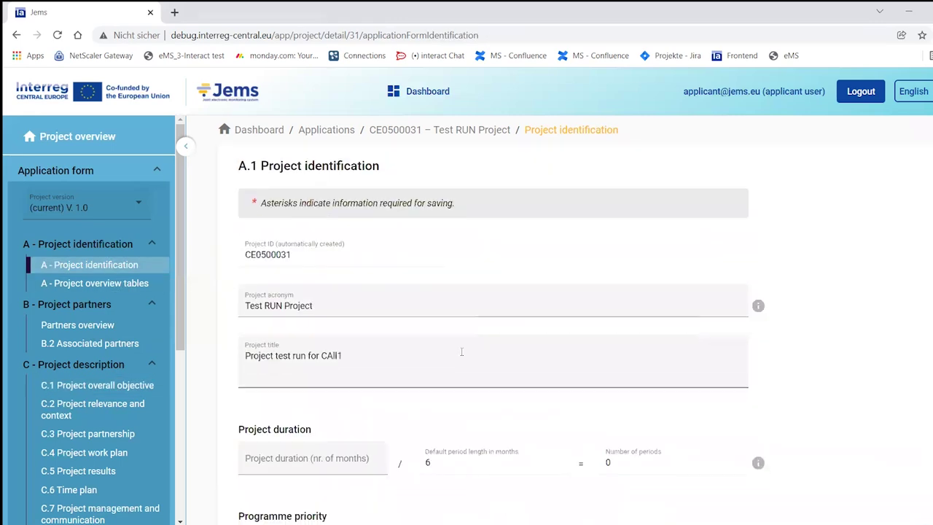
scroll(496, 343, "down", 2)
scroll(518, 321, "up", 4)
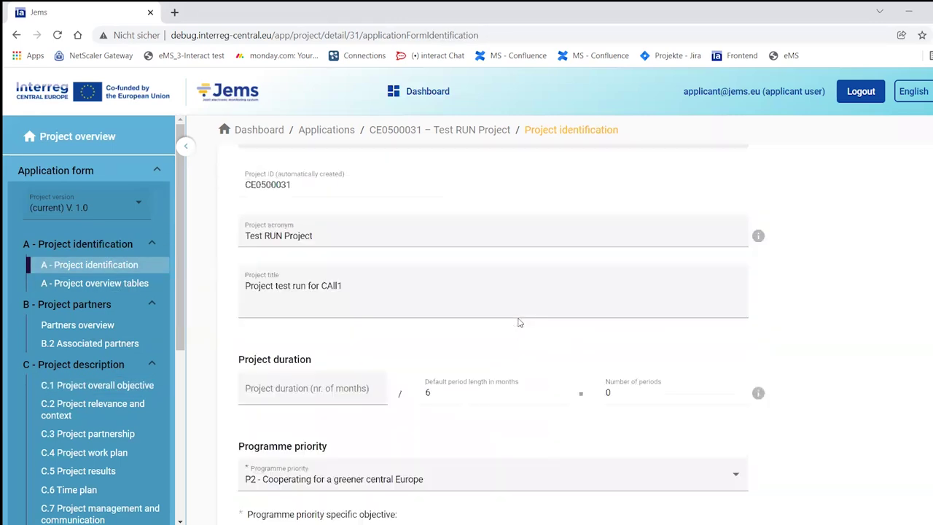
scroll(653, 352, "down", 4)
scroll(652, 352, "up", 2)
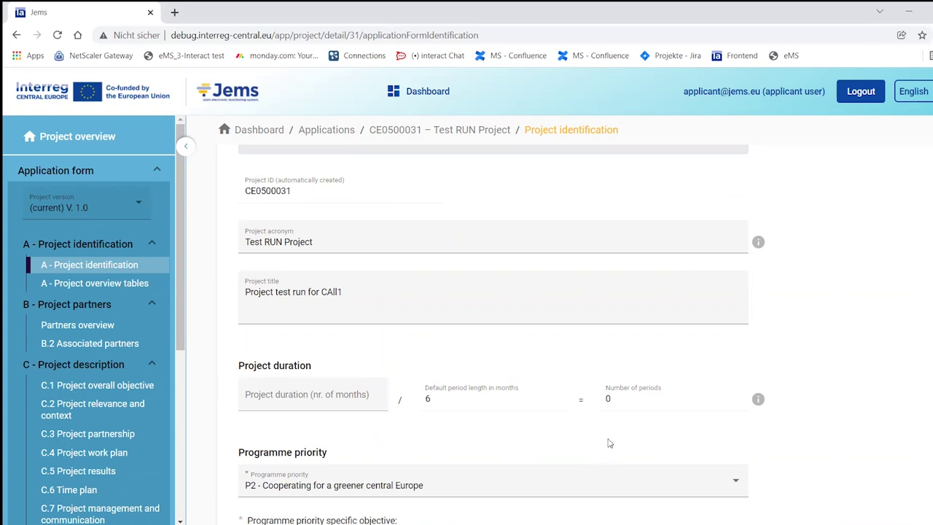
scroll(610, 443, "down", 1)
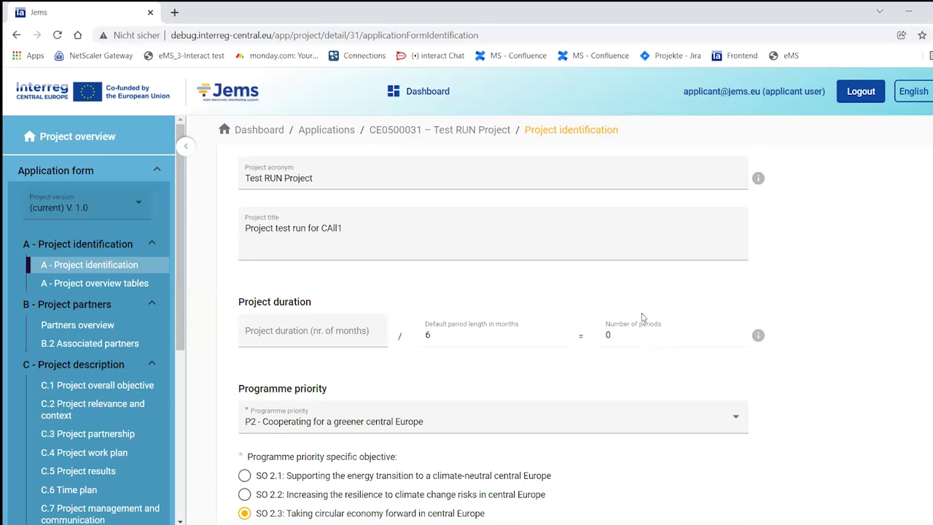
left_click(323, 330)
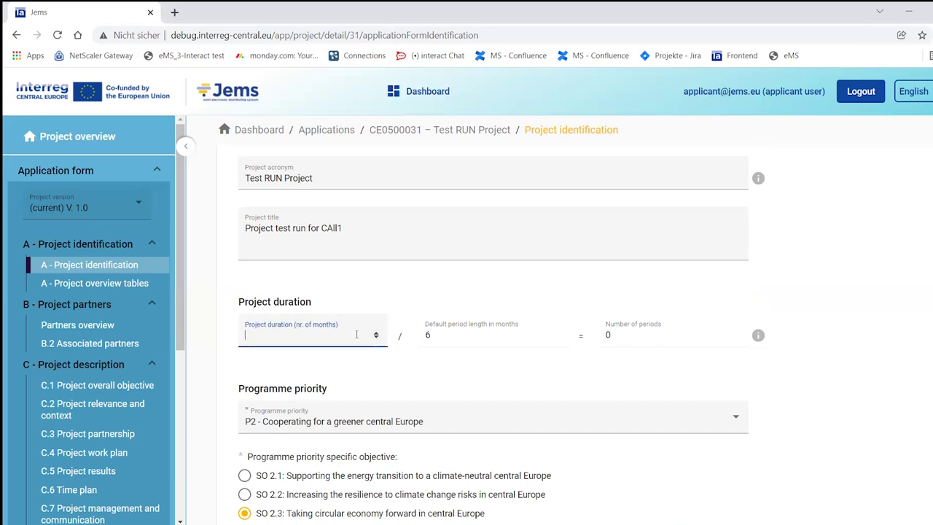
type("36")
left_click(376, 365)
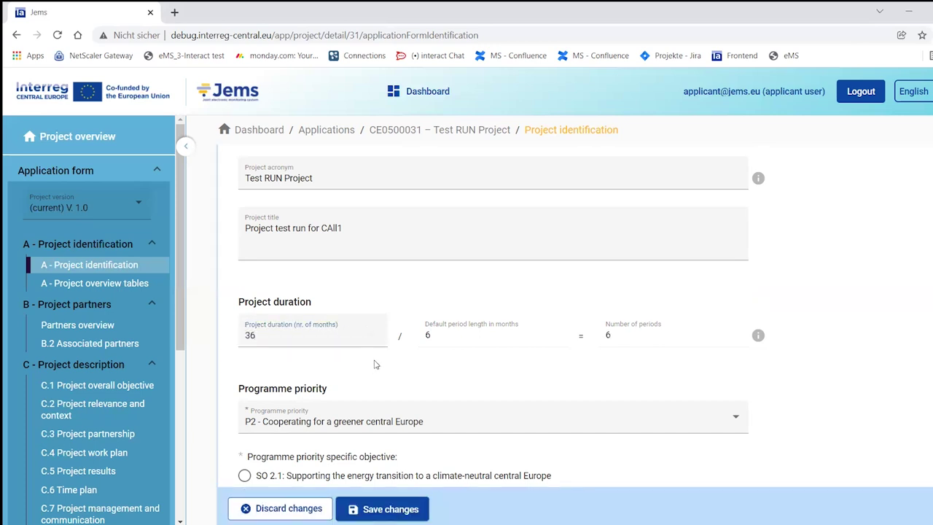
left_click(377, 334)
left_click(377, 338)
left_click(377, 333)
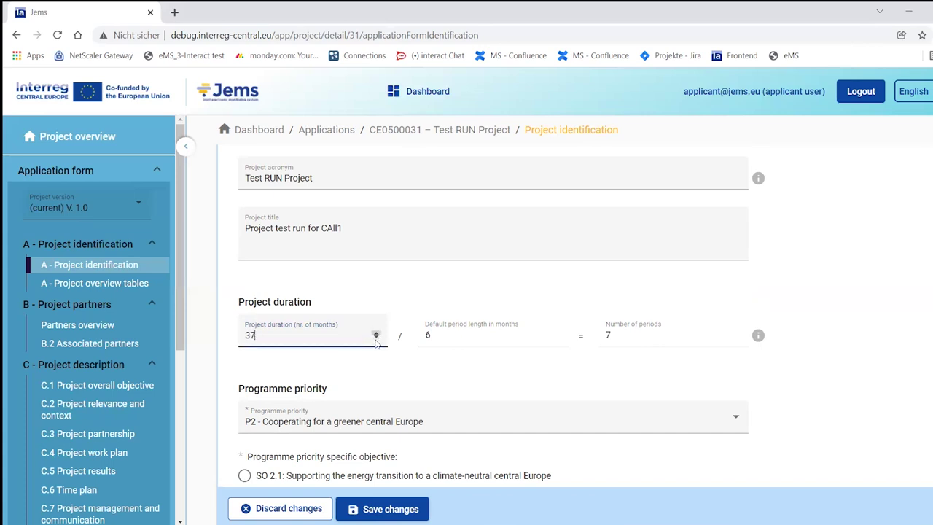
left_click(376, 338)
- Add a placeholder project summary and save the project identification
scroll(577, 360, "down", 2)
scroll(386, 381, "down", 4)
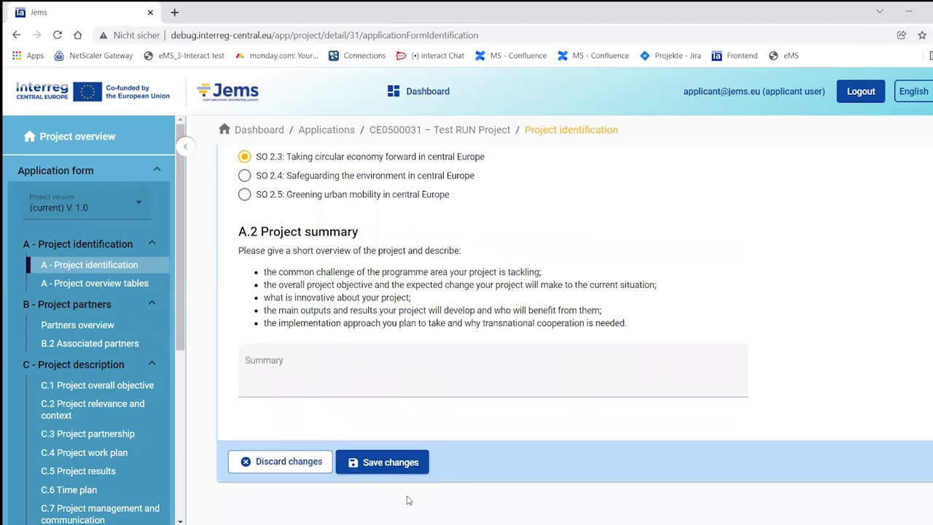
left_click(341, 391)
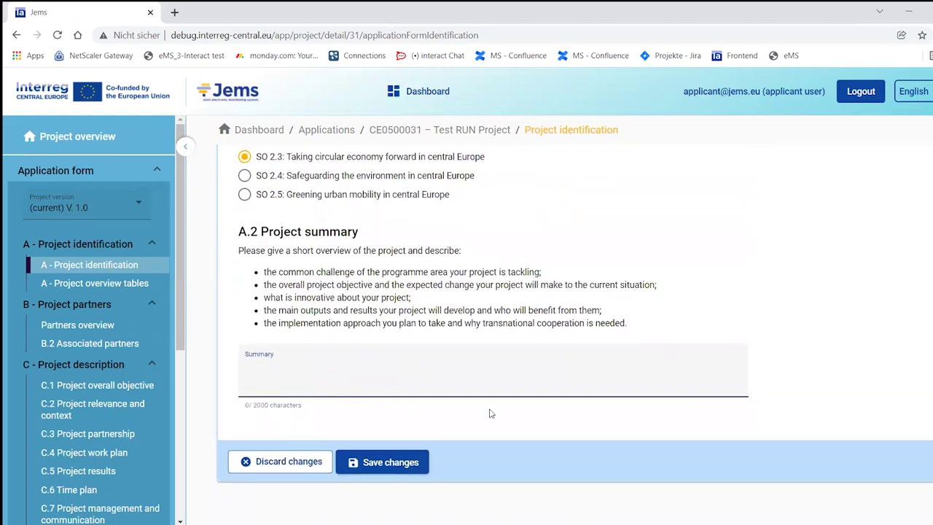
type("jlkjlk ")
type("ldfölsdfkg")
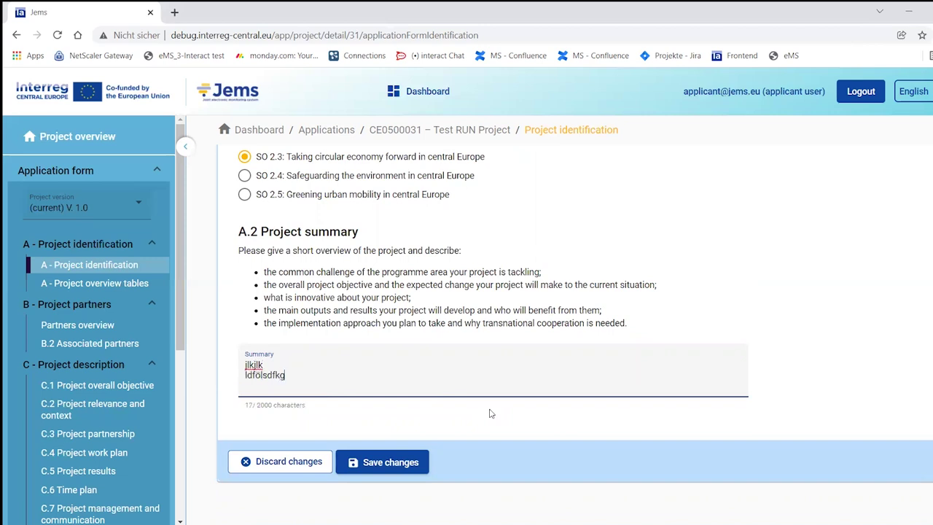
left_click(406, 464)
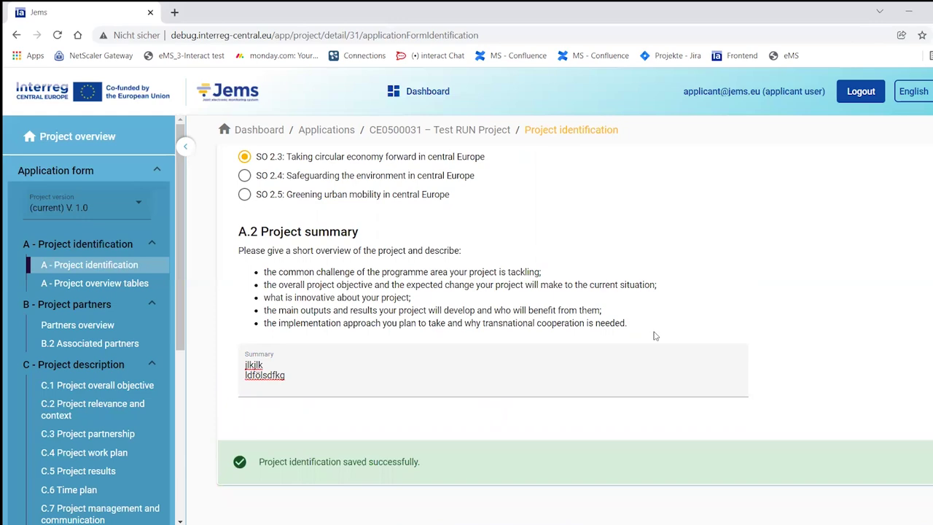
scroll(202, 312, "up", 4)
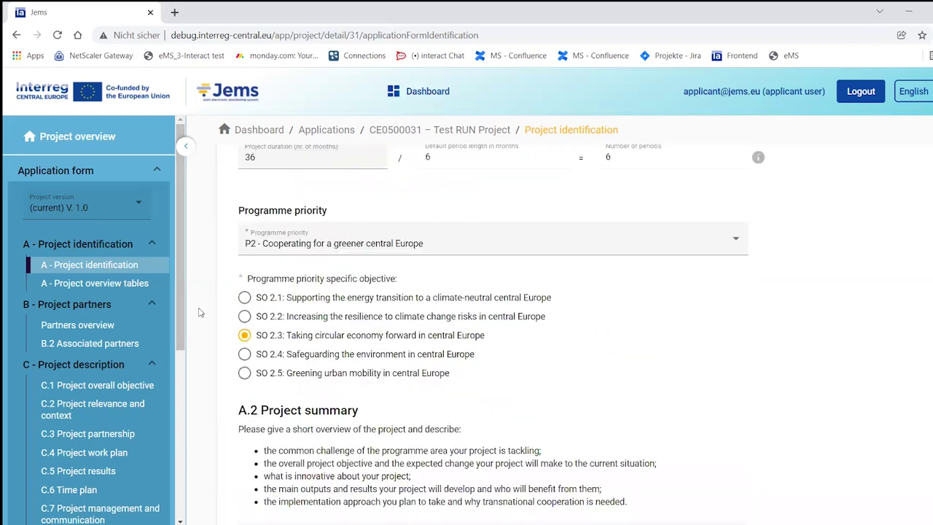
- Leave the identification form for the A - Project overview tables section
scroll(388, 391, "up", 3)
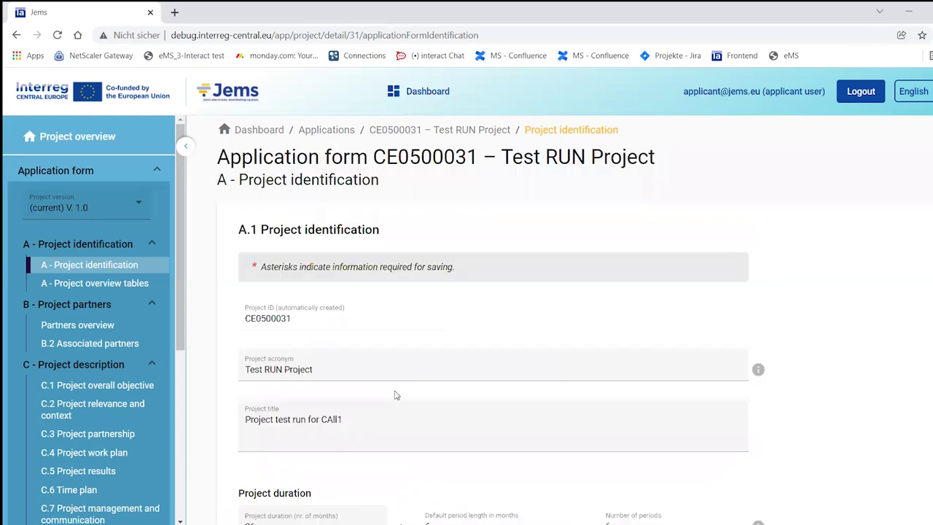
scroll(396, 395, "down", 2)
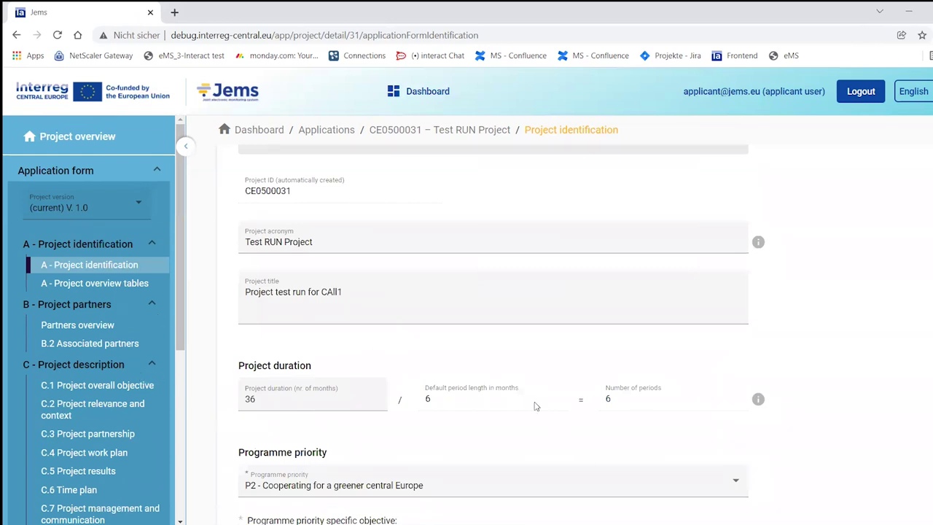
scroll(556, 396, "up", 2)
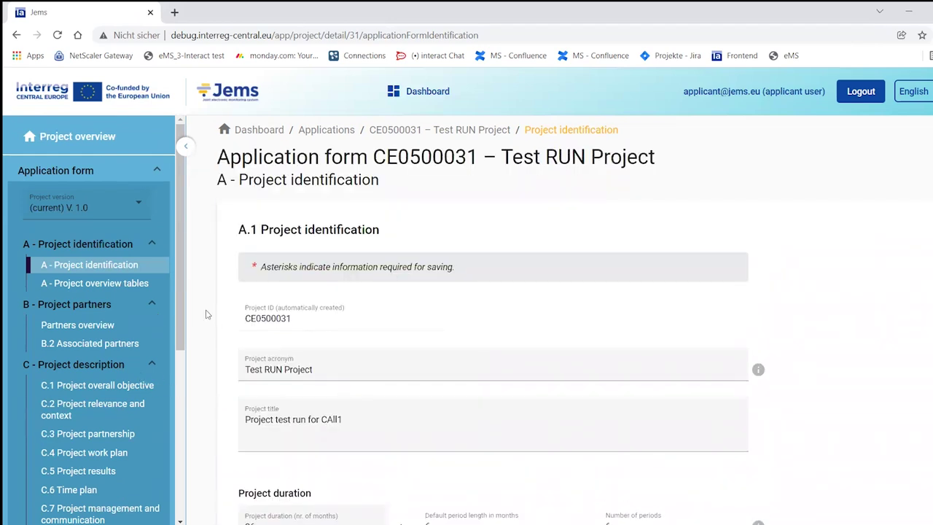
left_click(121, 289)
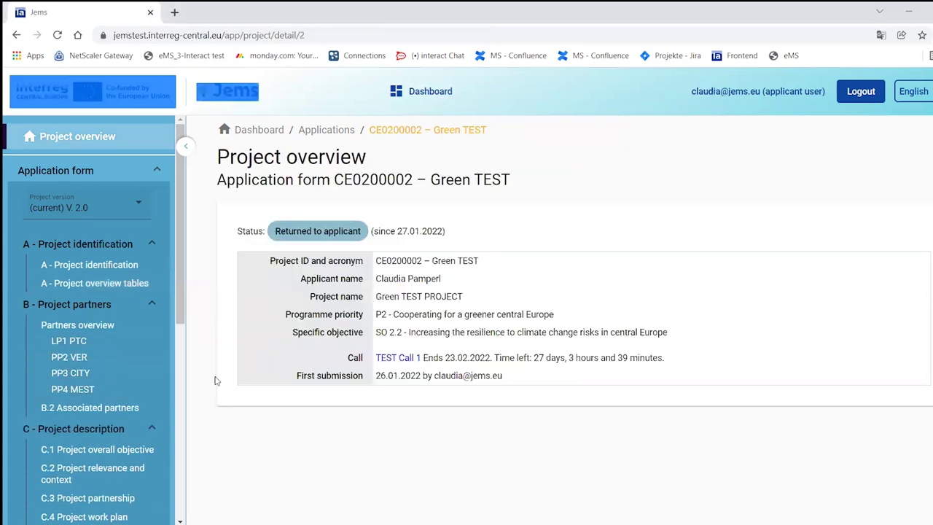
- Review Green TEST's A.3 budget and A.4 outputs tables with the sidebar collapsed, then restore it
left_click(126, 288)
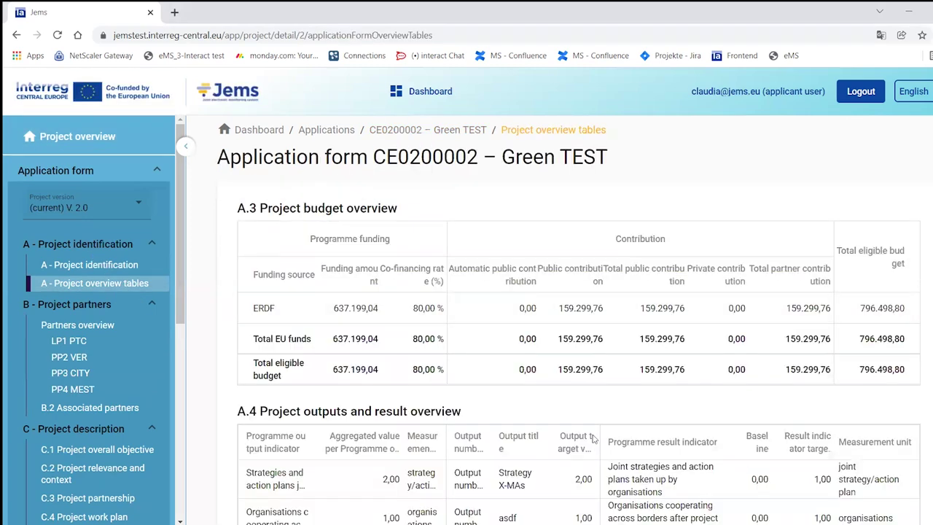
scroll(554, 423, "down", 1)
scroll(591, 435, "up", 1)
scroll(593, 438, "down", 1)
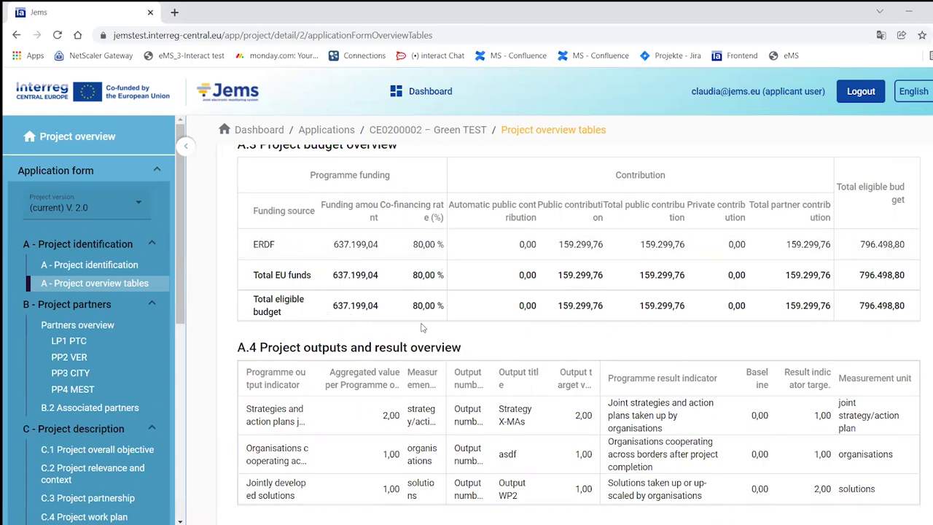
scroll(422, 328, "up", 1)
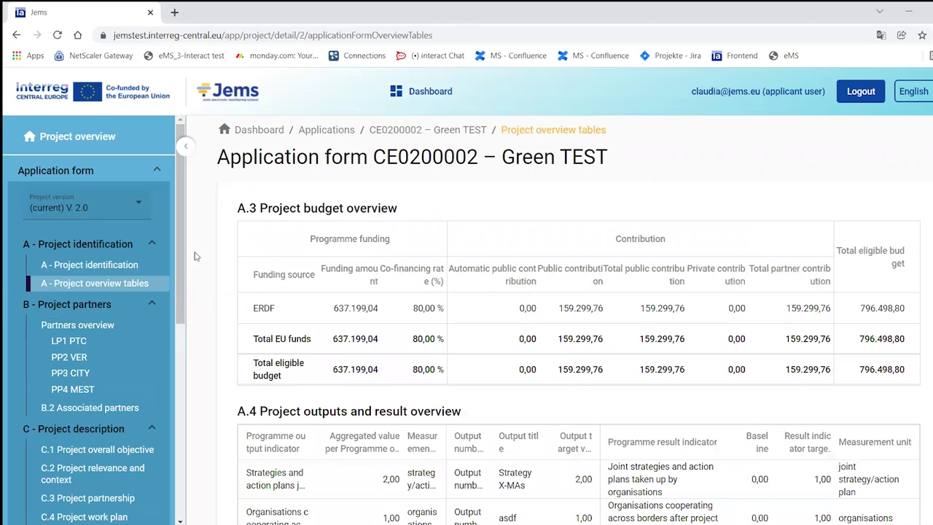
left_click(186, 151)
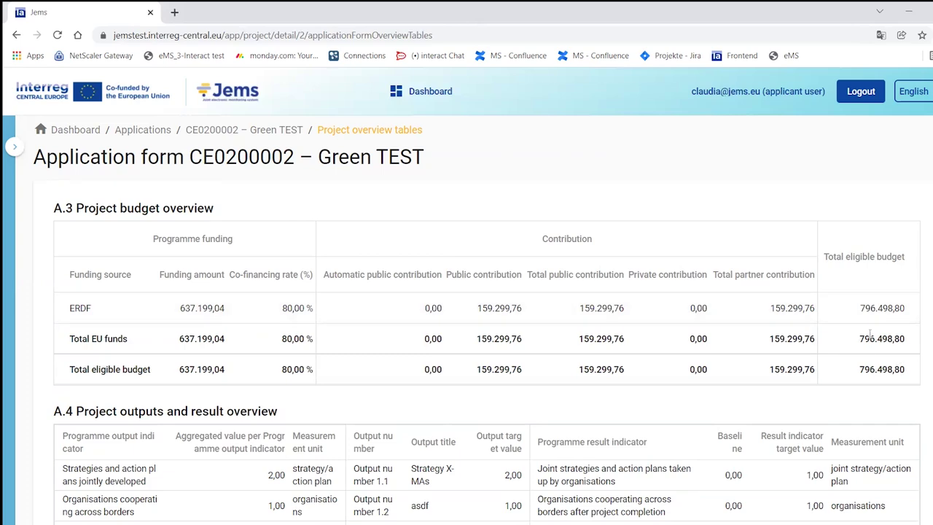
scroll(839, 369, "down", 3)
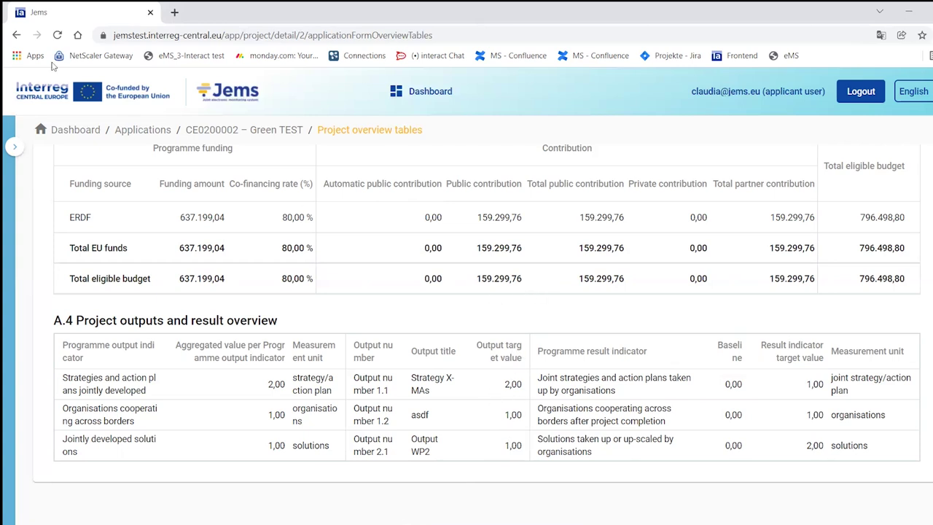
left_click(18, 149)
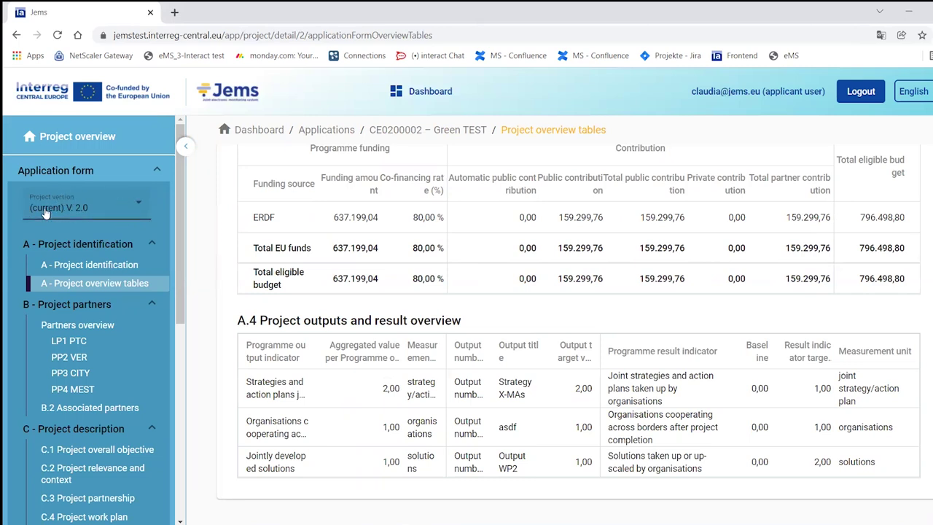
left_click(140, 208)
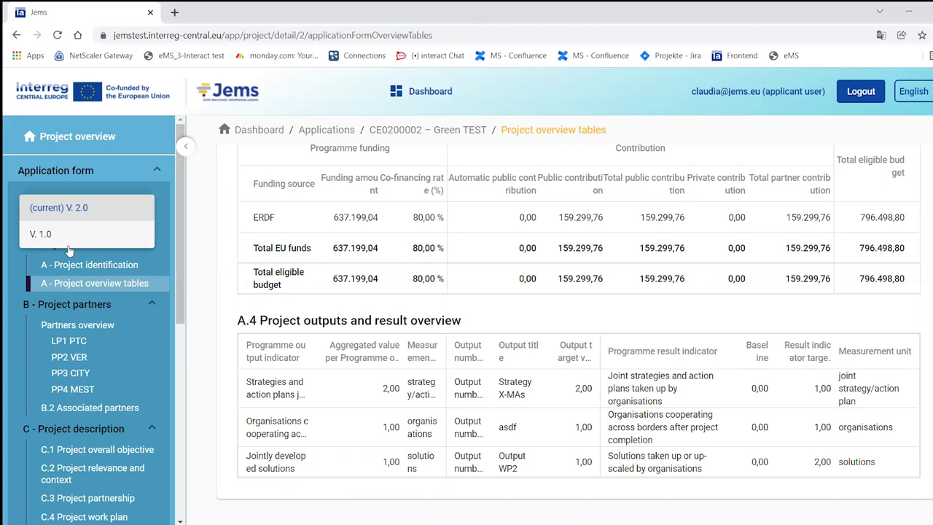
left_click(39, 236)
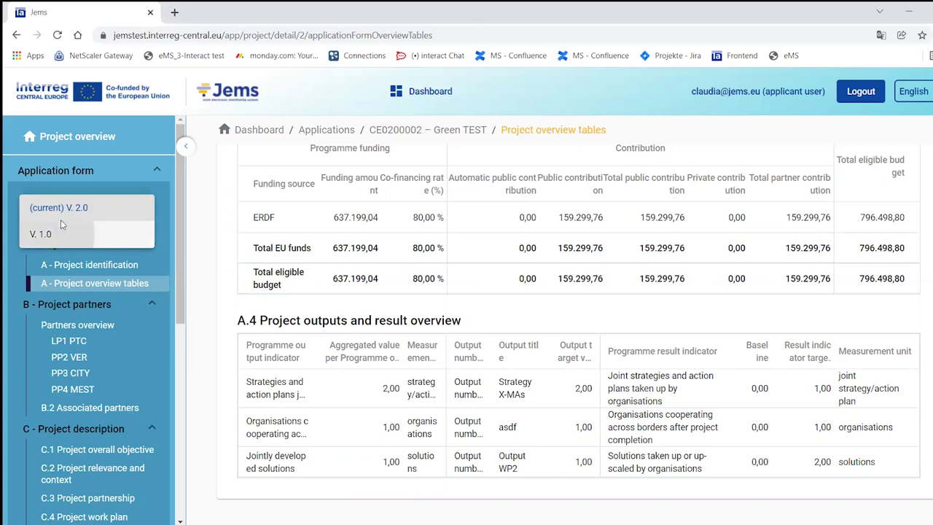
left_click(142, 206)
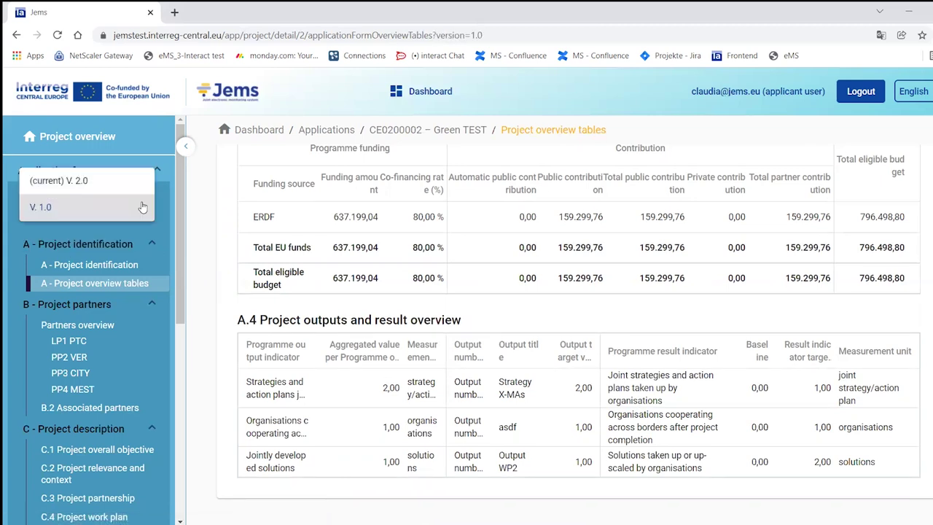
left_click(58, 179)
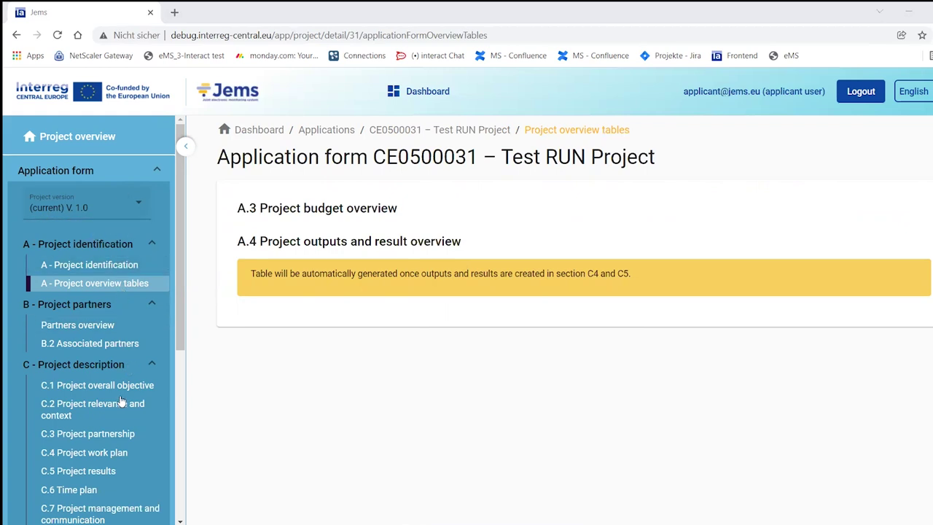
left_click(139, 207)
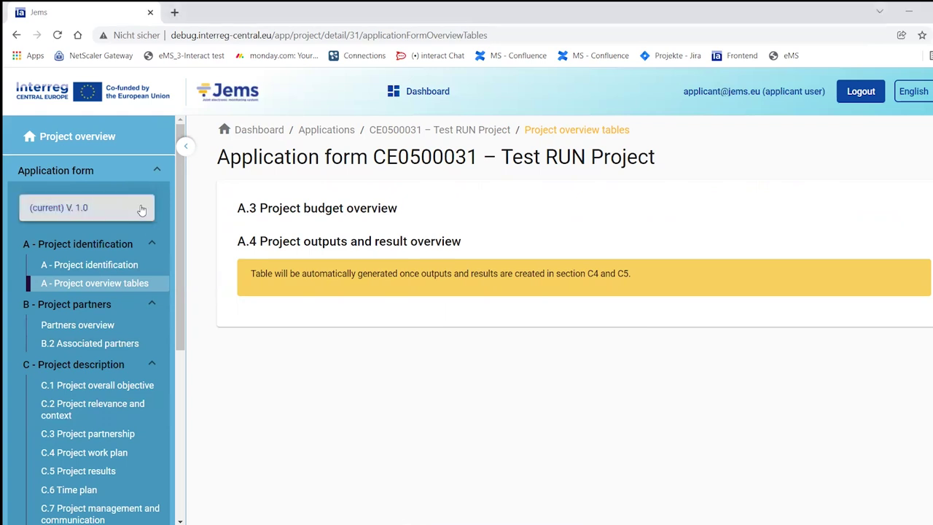
left_click(125, 240)
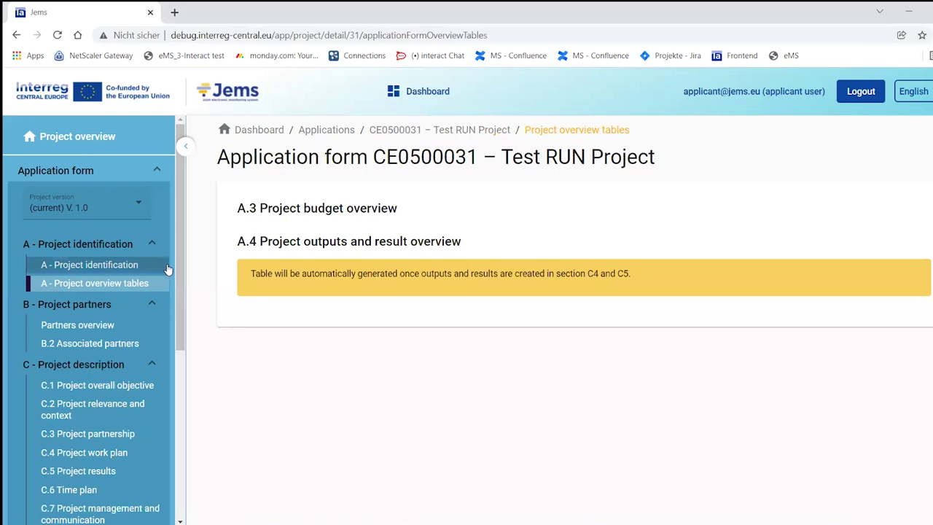
scroll(110, 397, "down", 2)
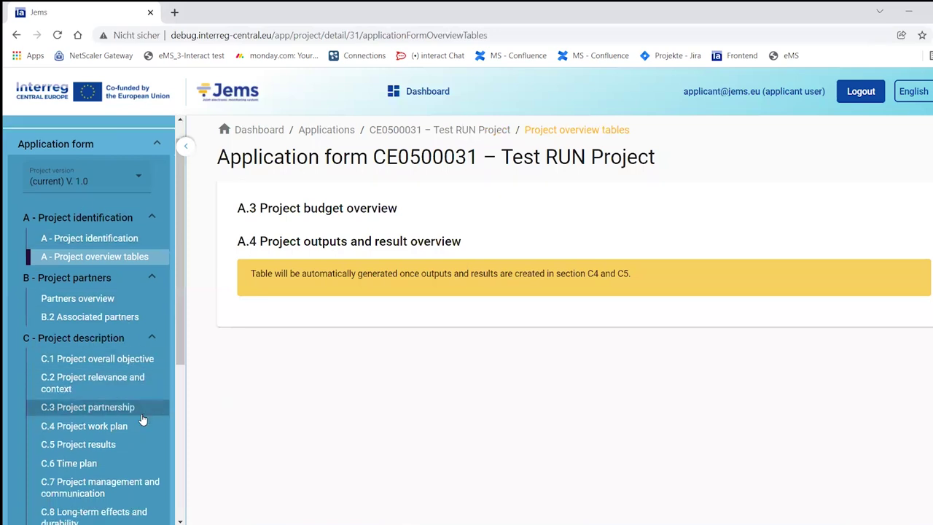
scroll(138, 408, "up", 2)
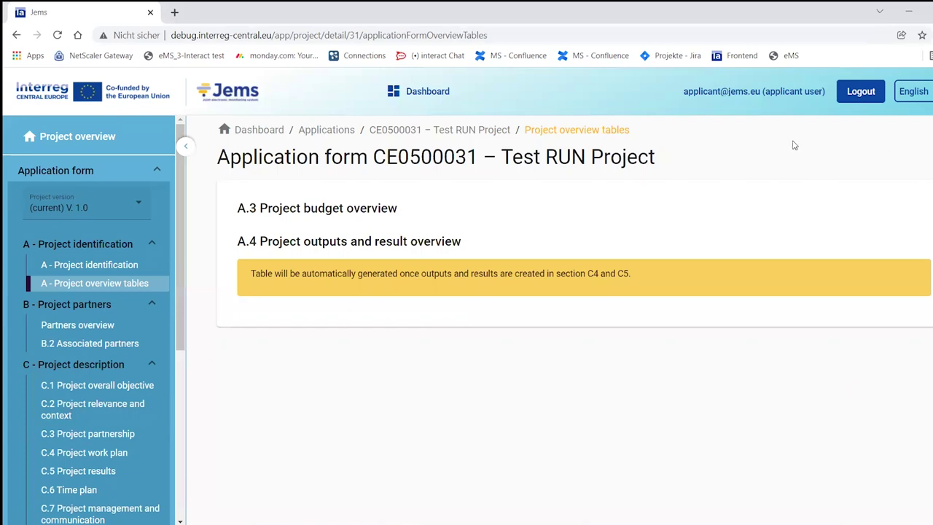
scroll(145, 320, "down", 1)
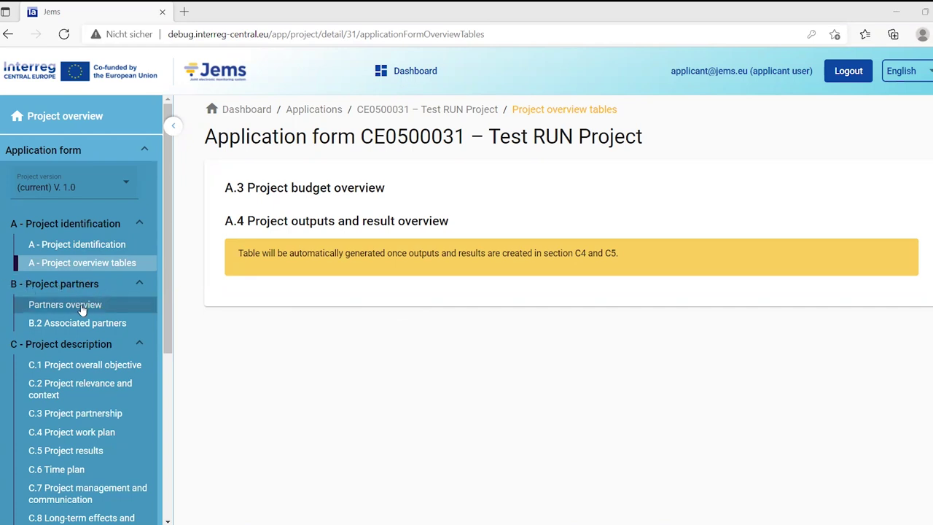
left_click(83, 309)
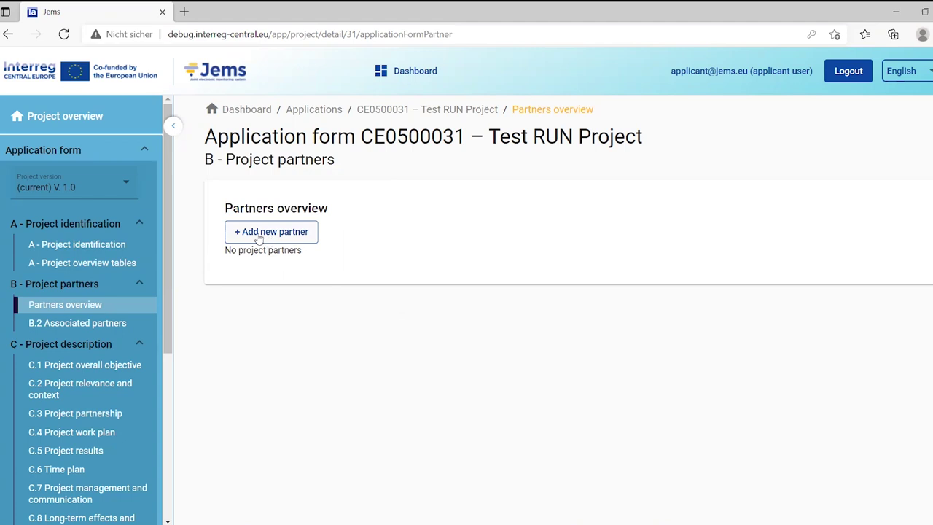
- Start a new partner for Test RUN Project and scroll through the empty Create partner form
left_click(259, 235)
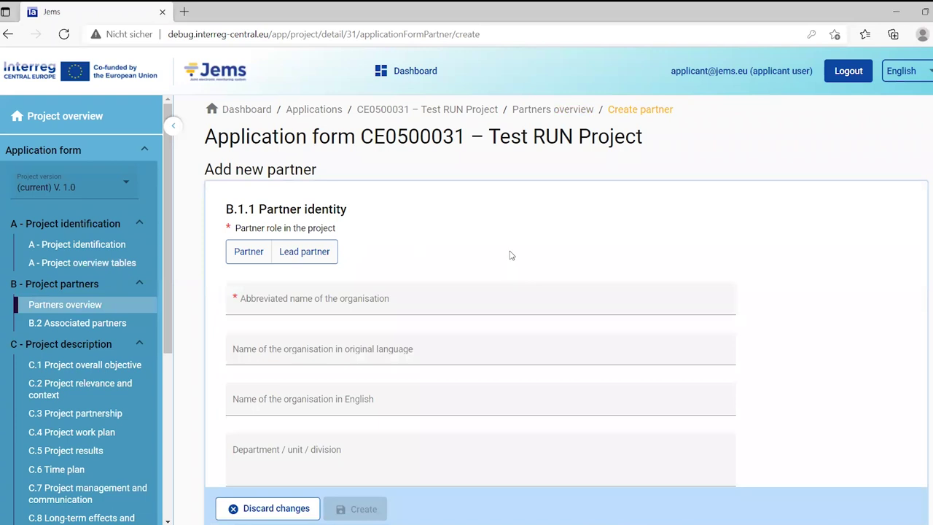
scroll(510, 255, "down", 4)
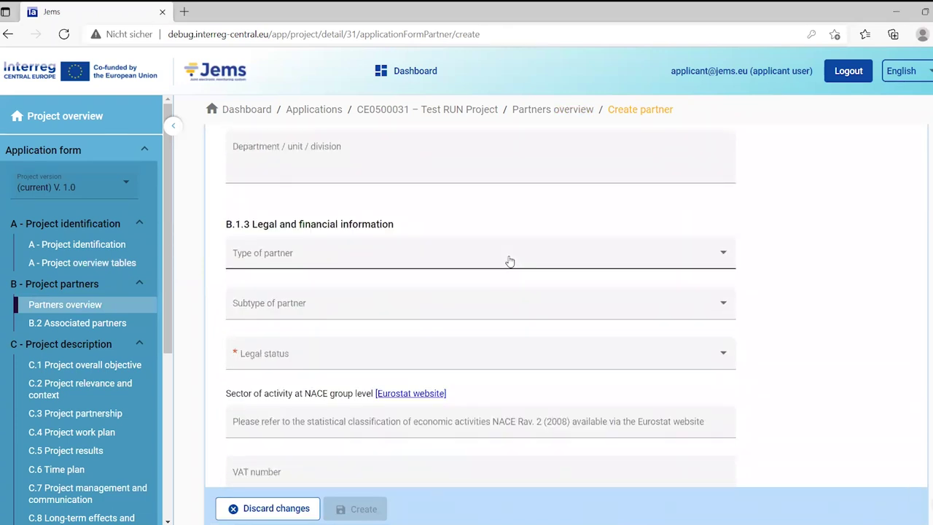
scroll(510, 261, "down", 1)
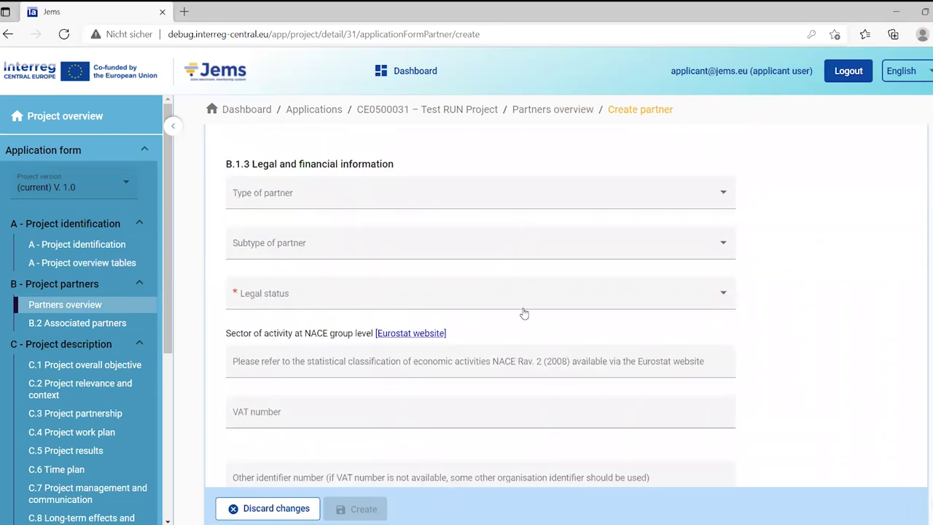
scroll(523, 314, "up", 5)
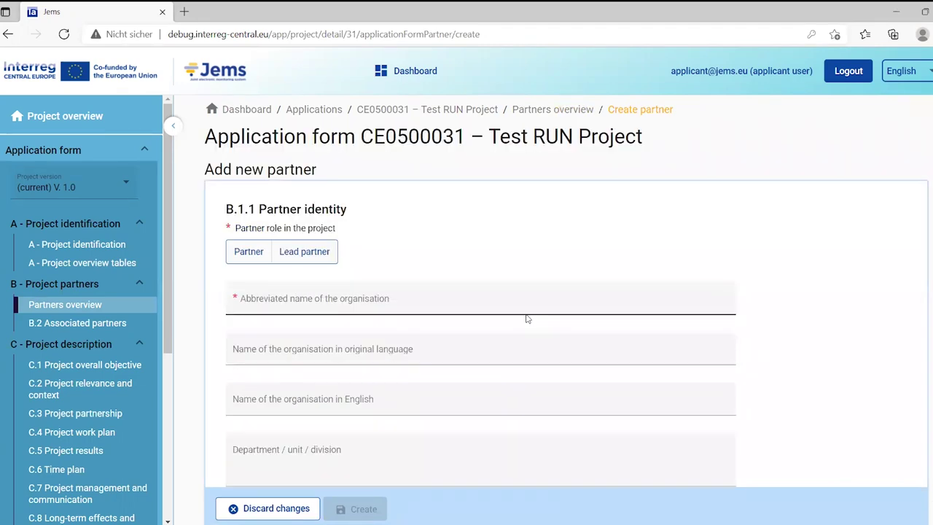
scroll(527, 318, "down", 7)
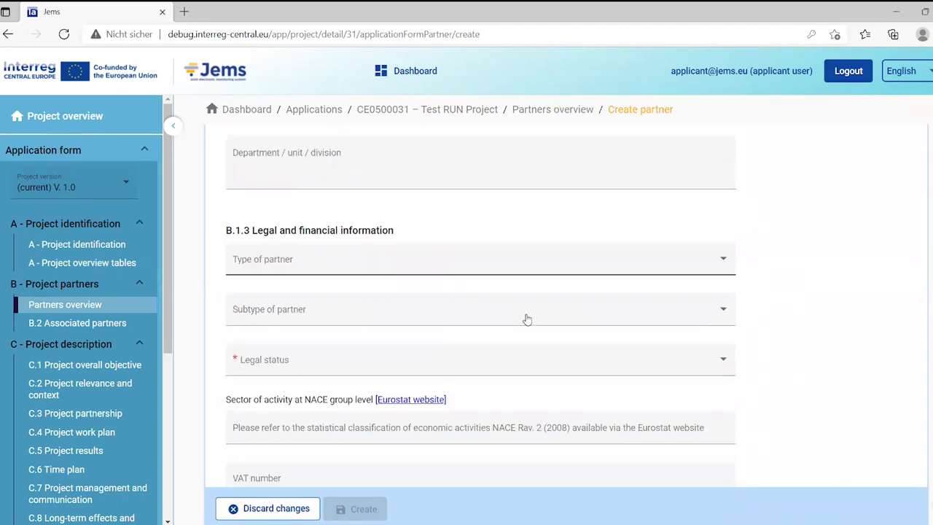
scroll(527, 318, "down", 3)
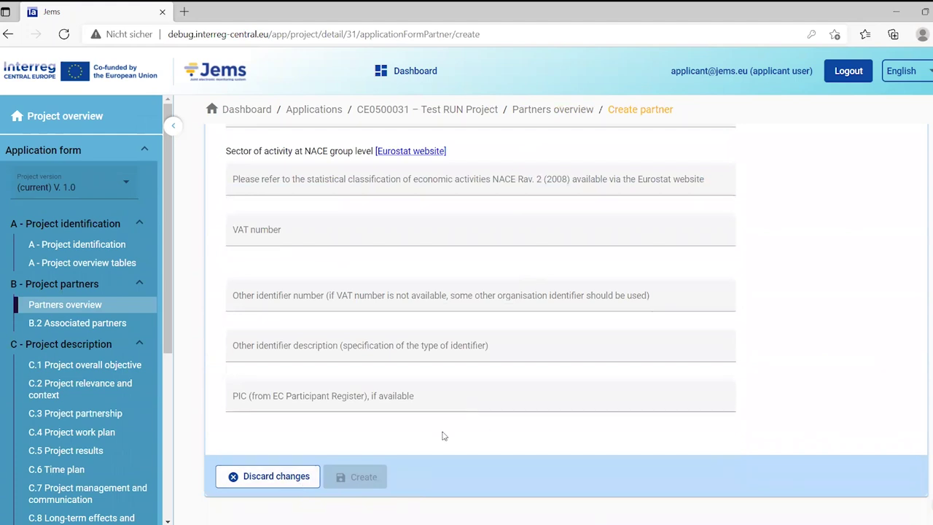
scroll(442, 423, "up", 7)
scroll(441, 424, "up", 3)
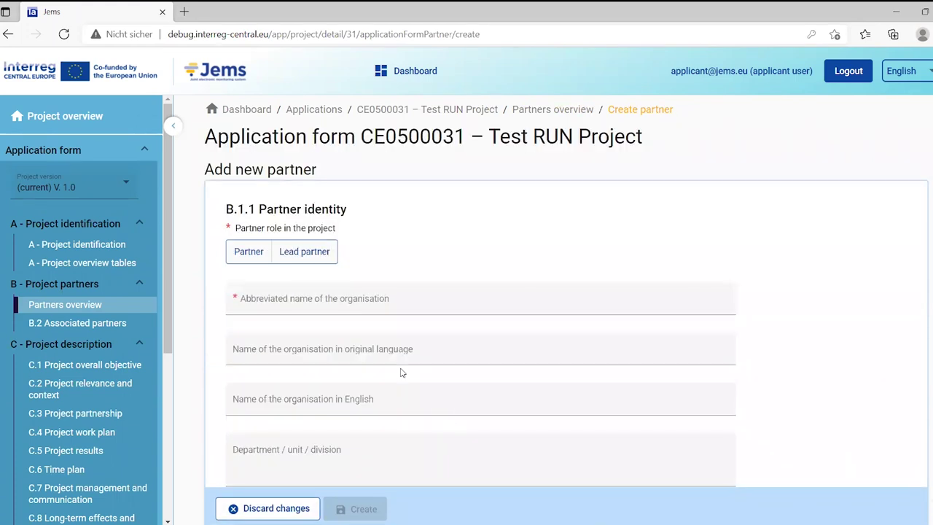
- Make the new partner the lead partner with abbreviated name MIN
left_click(306, 255)
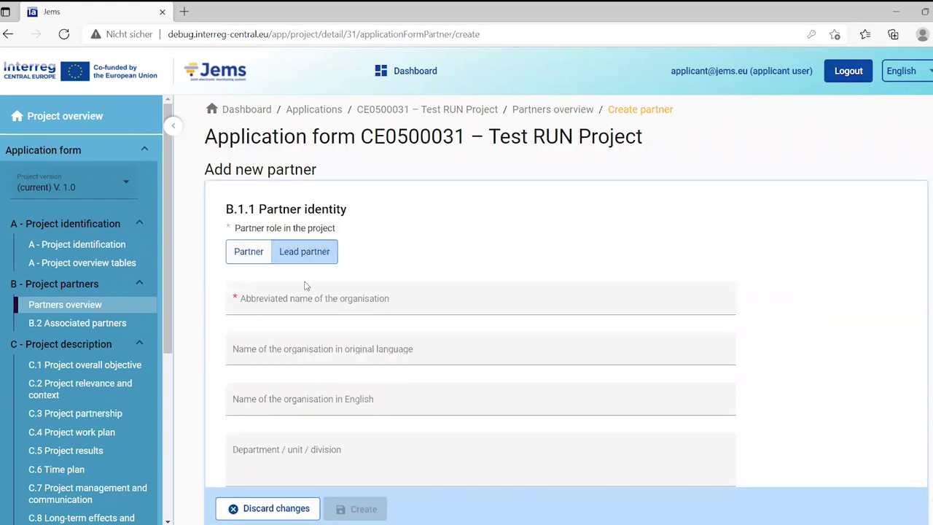
left_click(297, 302)
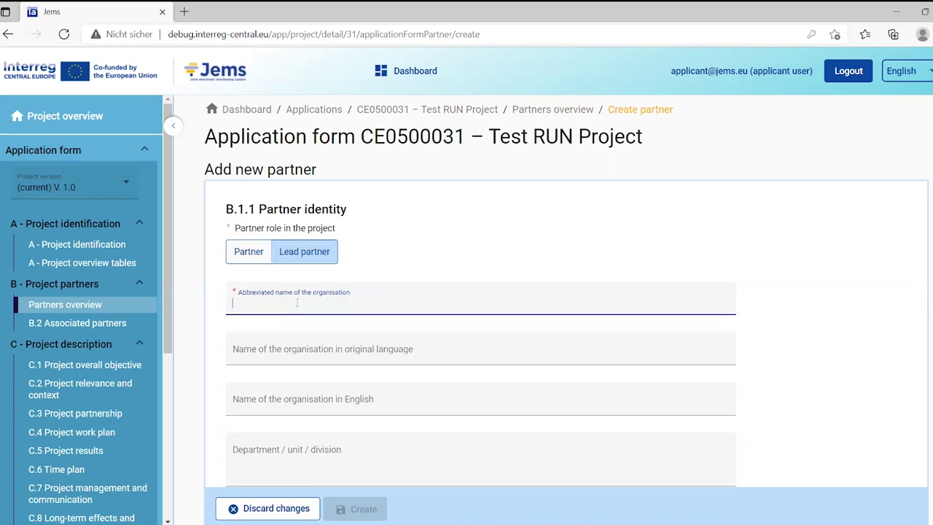
type("Mi")
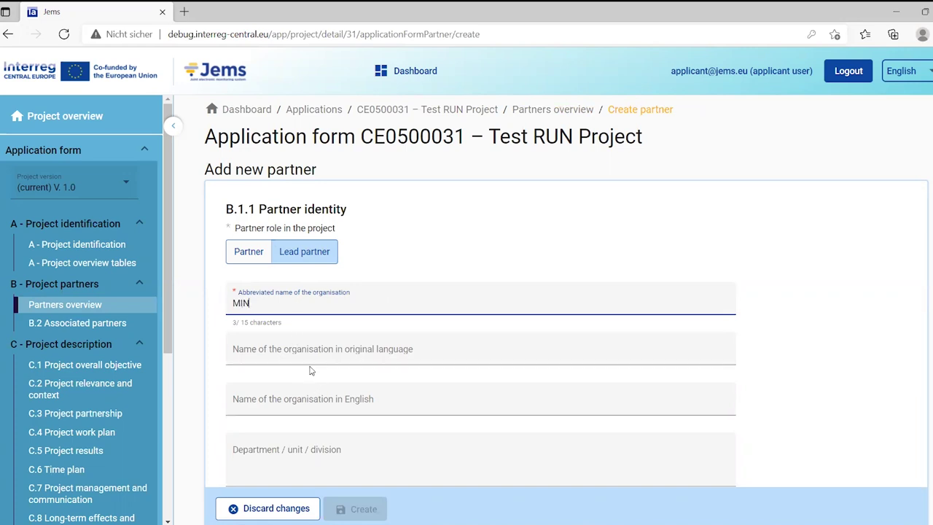
scroll(592, 349, "down", 3)
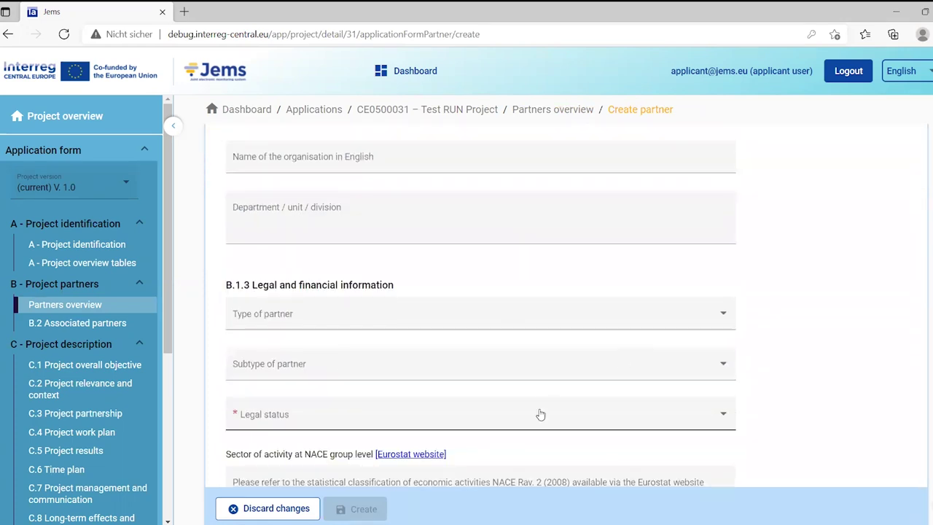
scroll(537, 413, "down", 1)
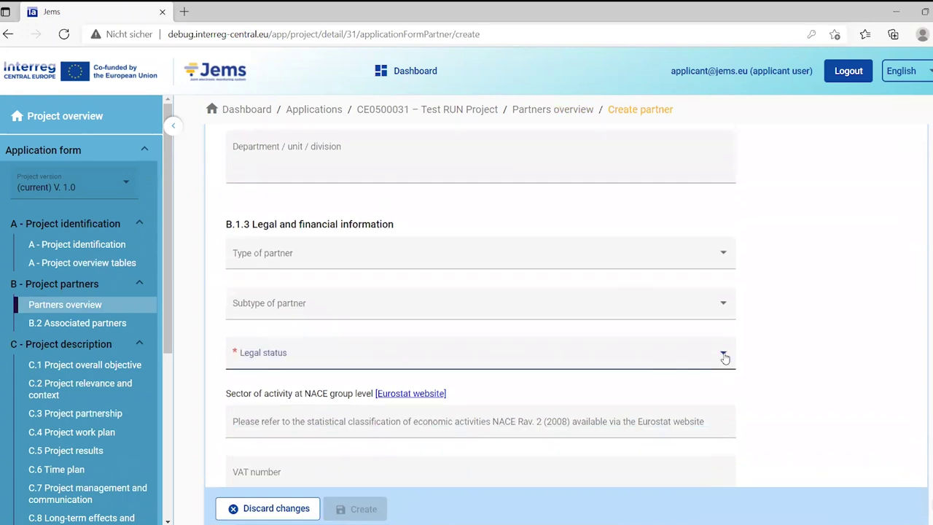
- Set legal status to Public, create partner MIN, and return to the partners overview
left_click(724, 357)
left_click(282, 363)
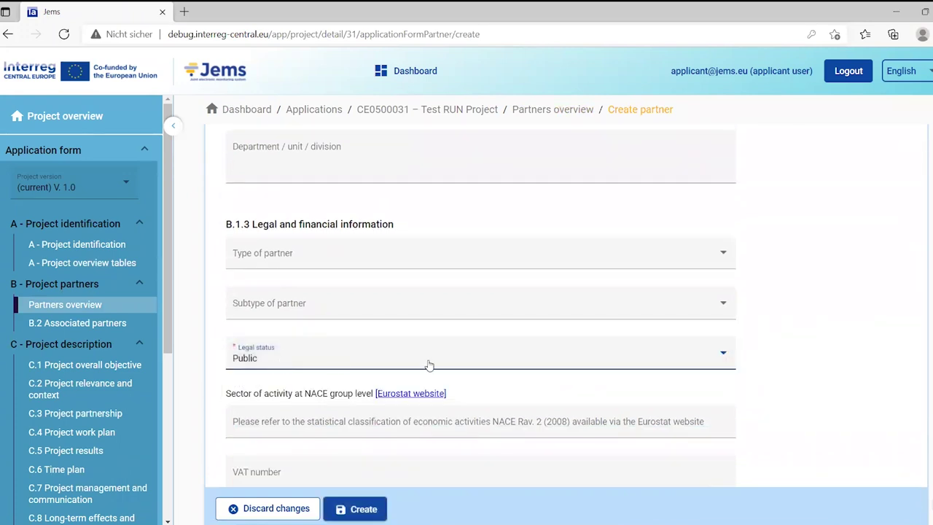
scroll(468, 356, "down", 1)
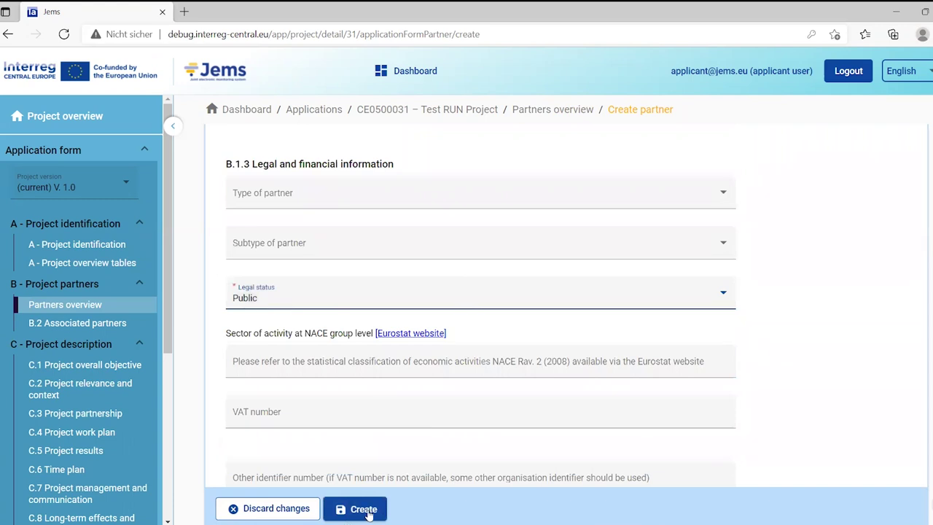
left_click(368, 513)
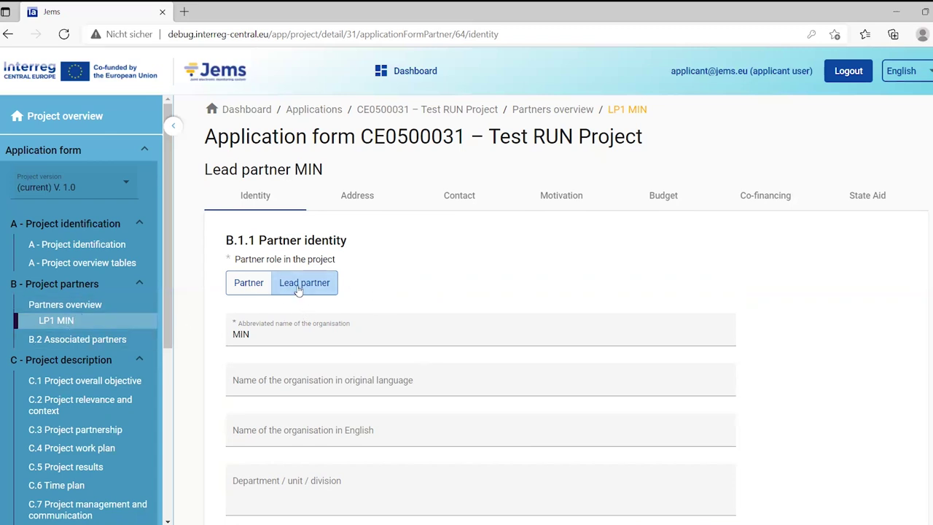
left_click(78, 307)
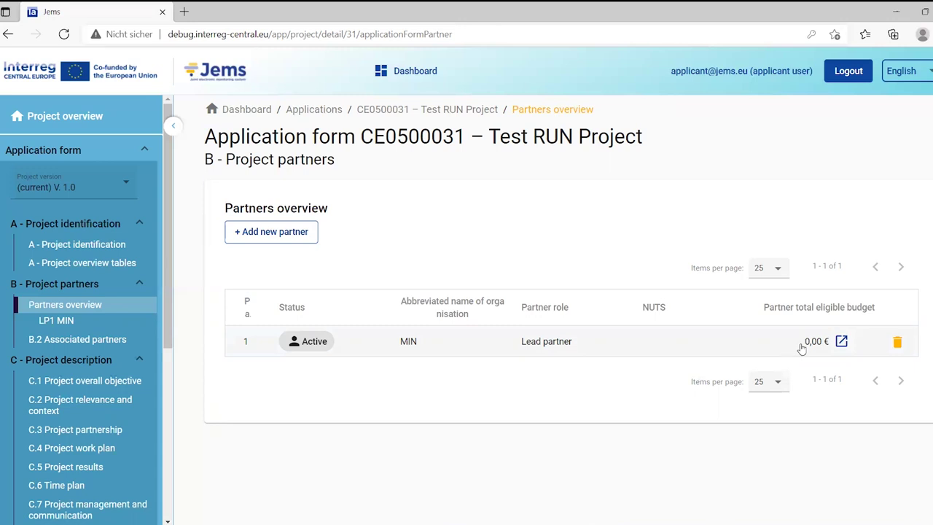
- Open lead partner MIN's Identity details and go to the original-language name field
left_click(842, 342)
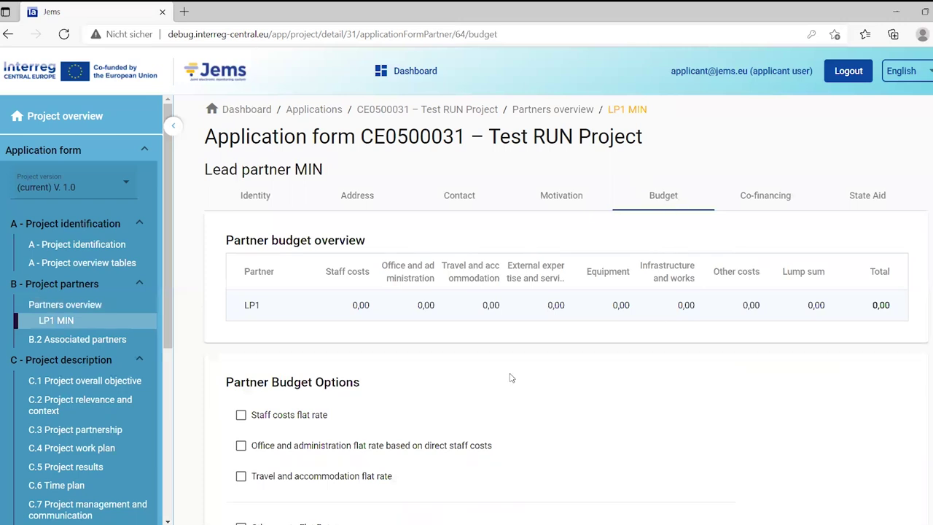
left_click(254, 198)
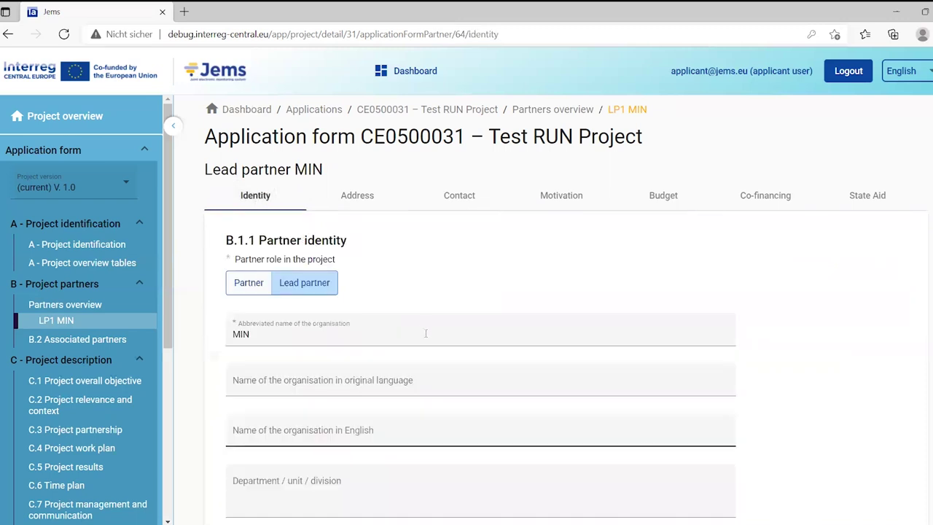
scroll(374, 271, "down", 1)
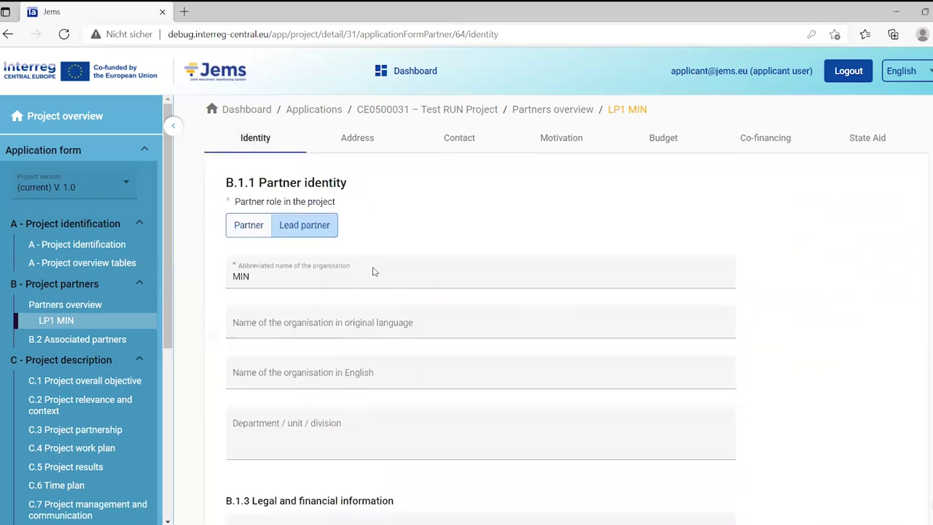
scroll(361, 277, "down", 1)
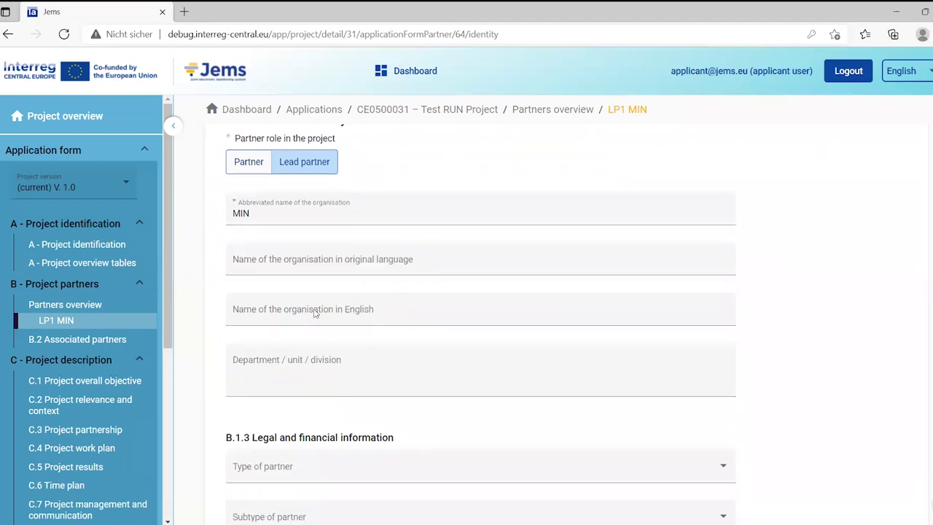
scroll(383, 398, "down", 1)
scroll(313, 328, "up", 1)
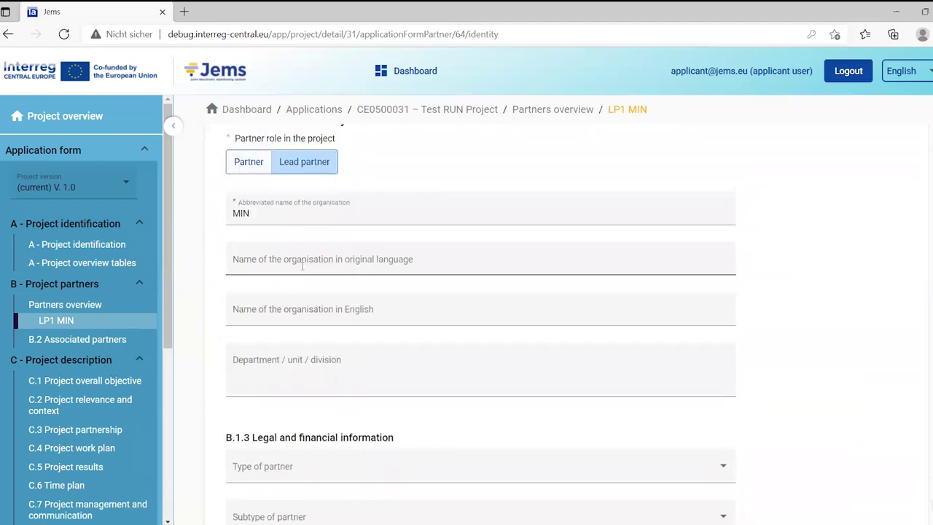
left_click(302, 267)
type("in")
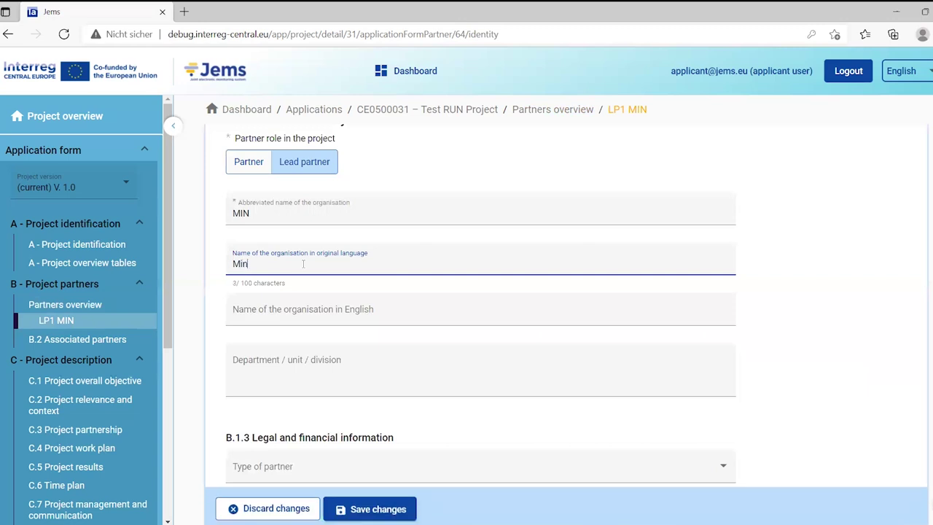
type("isterium")
left_click(281, 311)
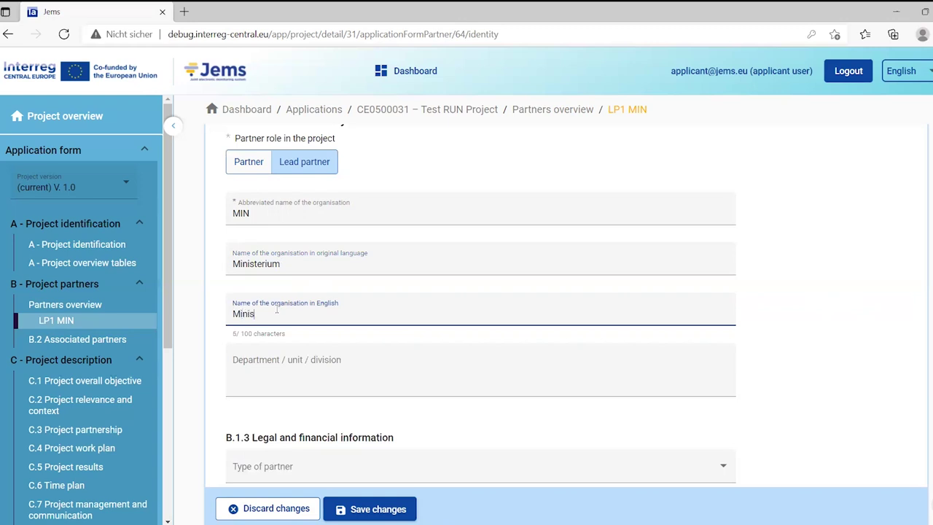
scroll(357, 330, "down", 2)
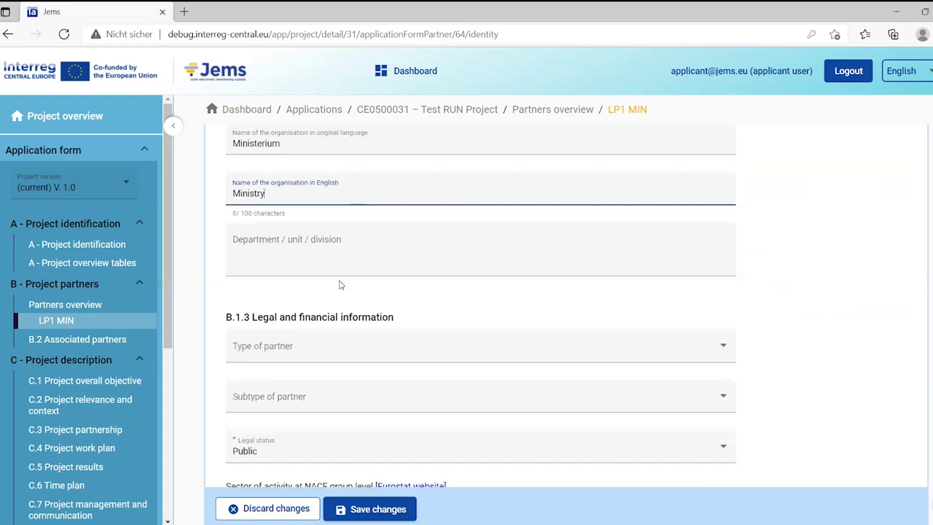
left_click(286, 256)
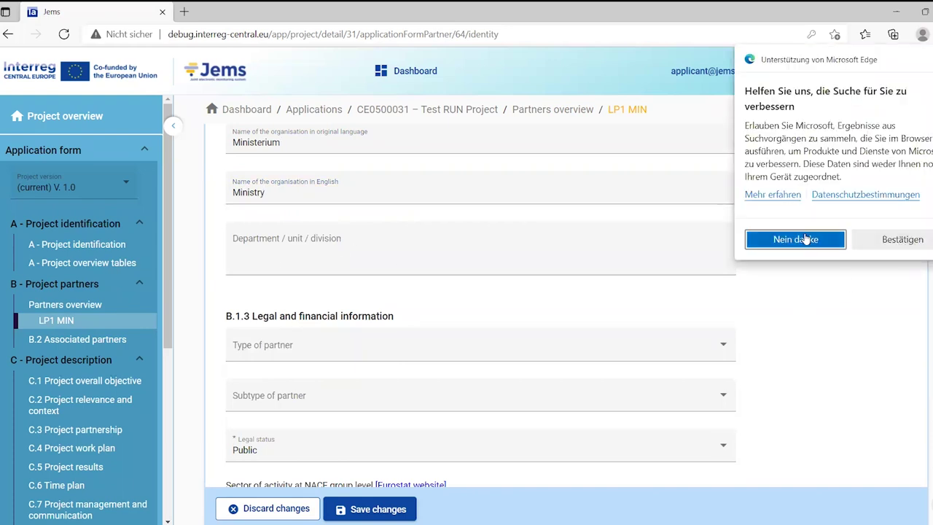
left_click(846, 248)
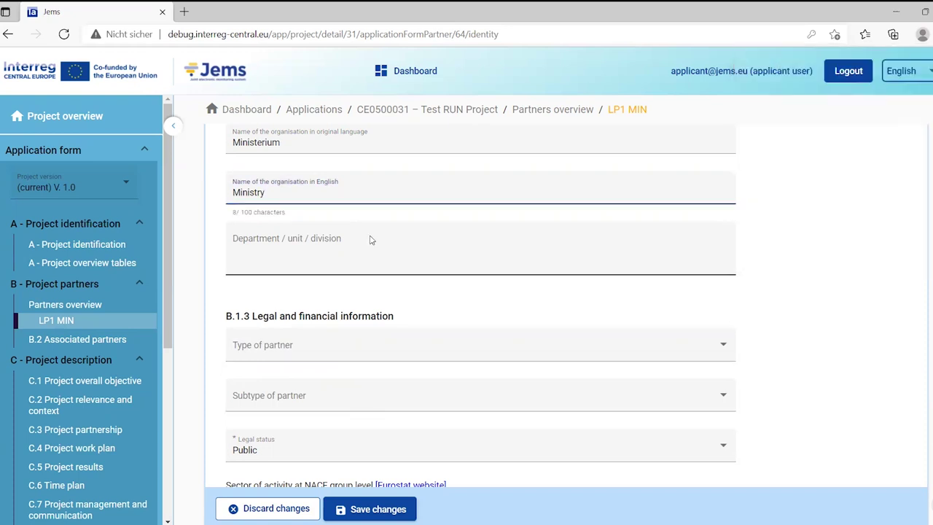
scroll(346, 267, "down", 1)
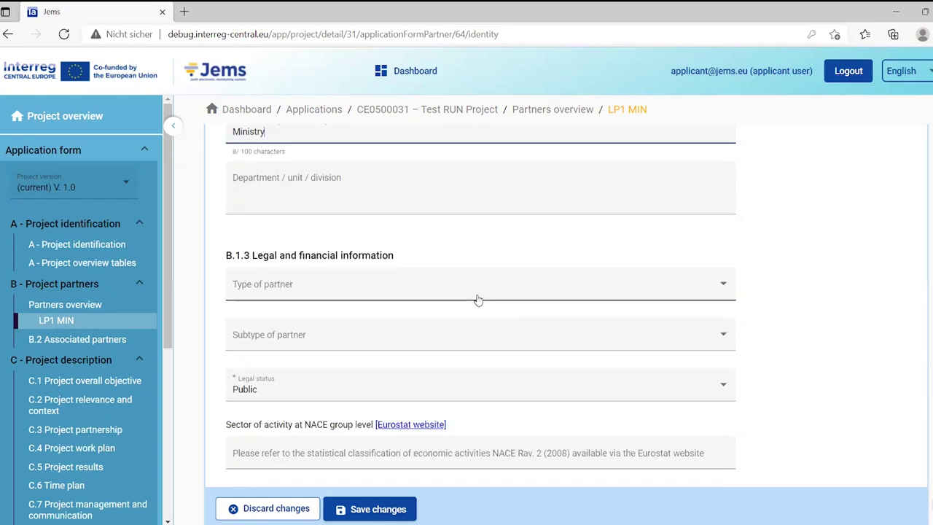
left_click(351, 295)
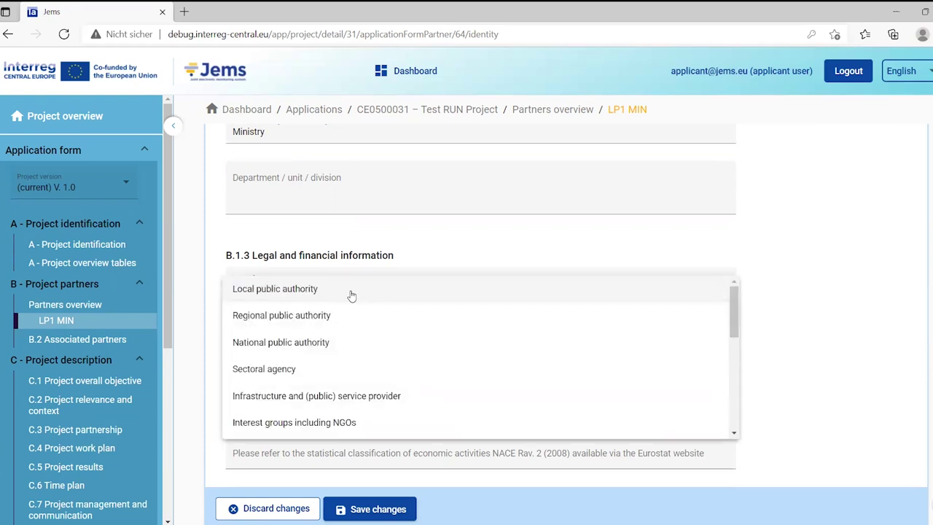
- Set partner type to National public authority, leave subtype blank, and keep legal status Public
left_click(291, 348)
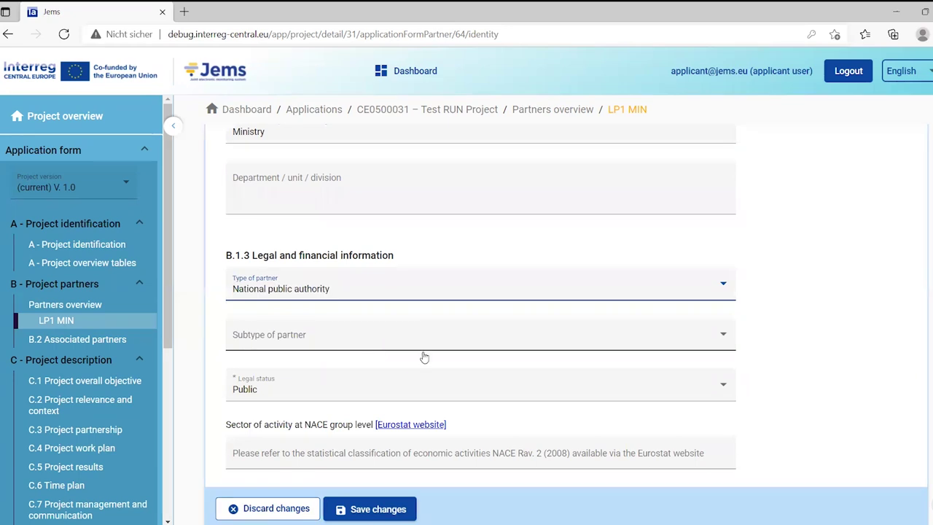
left_click(723, 335)
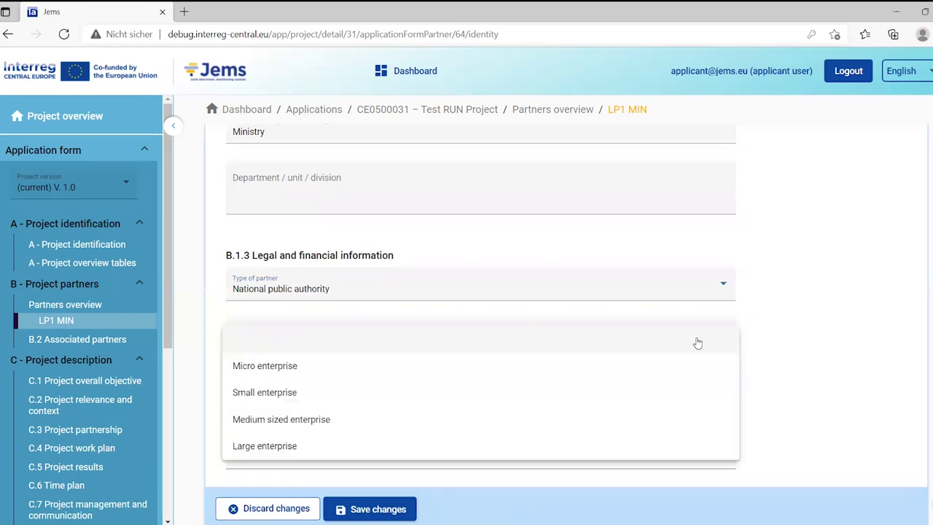
left_click(697, 343)
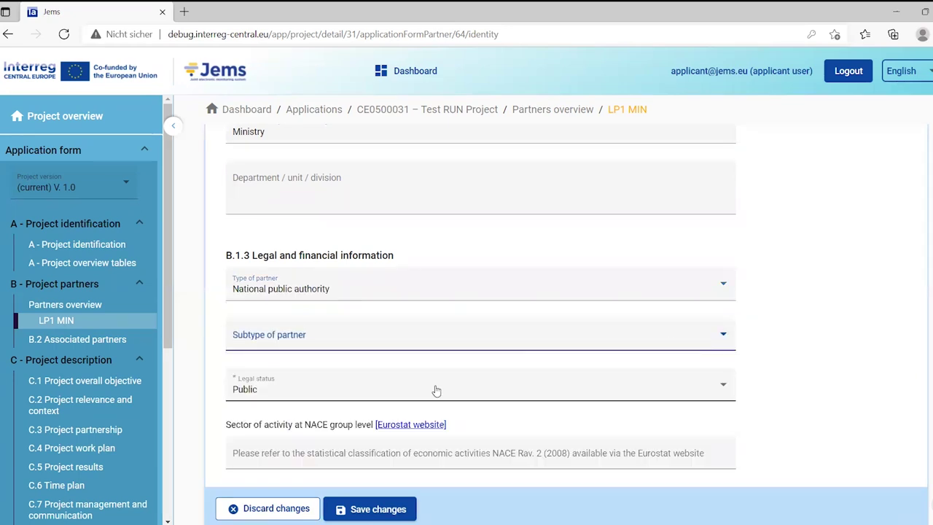
scroll(433, 389, "down", 1)
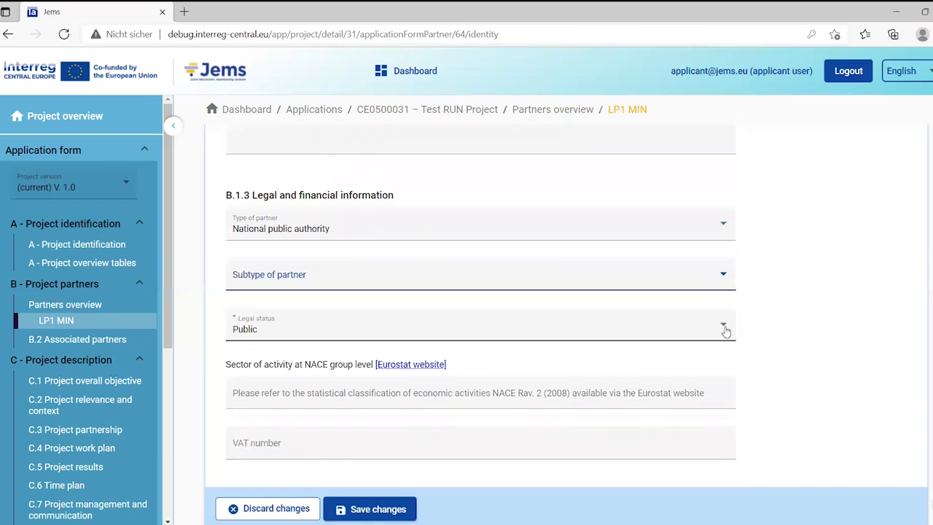
left_click(725, 330)
left_click(726, 332)
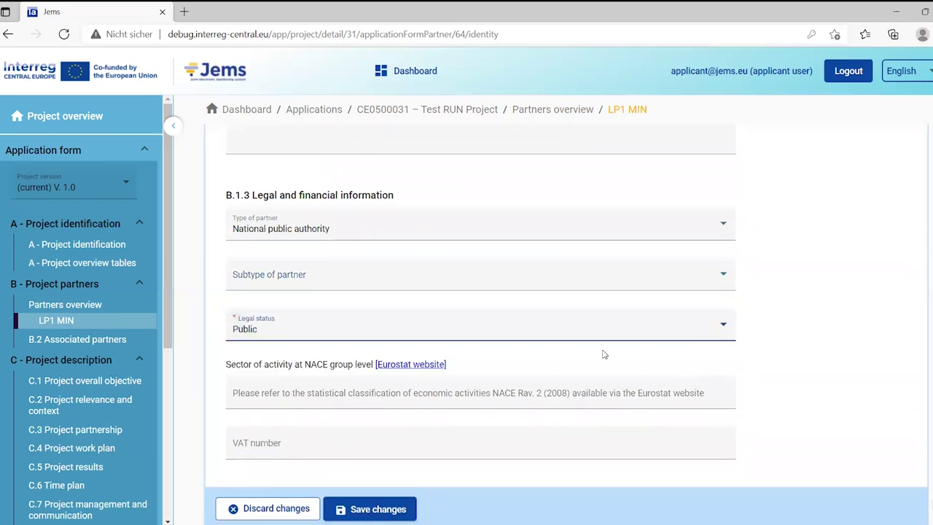
scroll(546, 360, "down", 1)
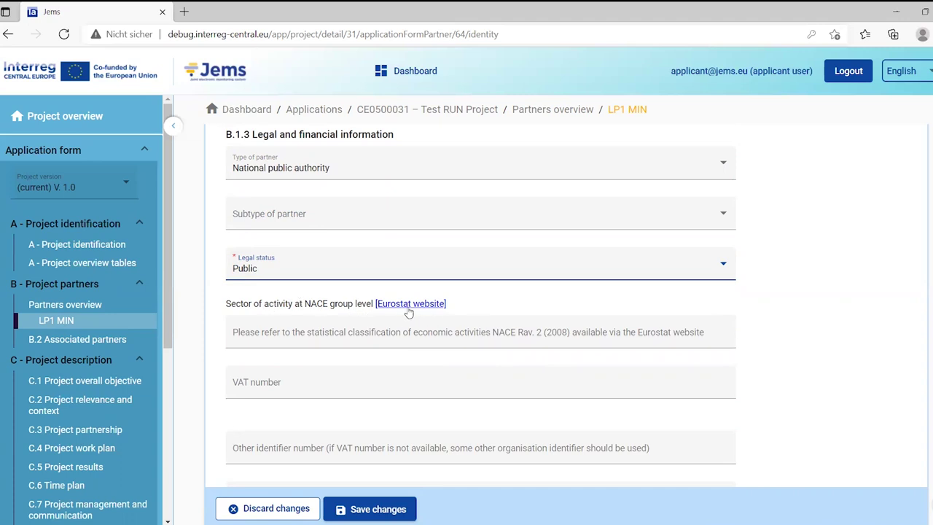
- Select NACE code A.01.27 as the sector of activity
left_click(360, 336)
scroll(360, 414, "down", 3)
scroll(342, 459, "down", 5)
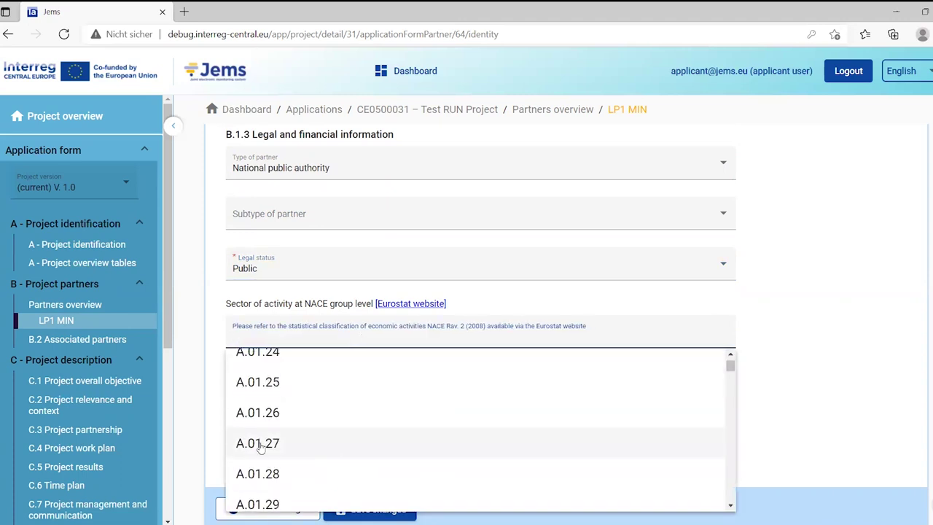
left_click(304, 443)
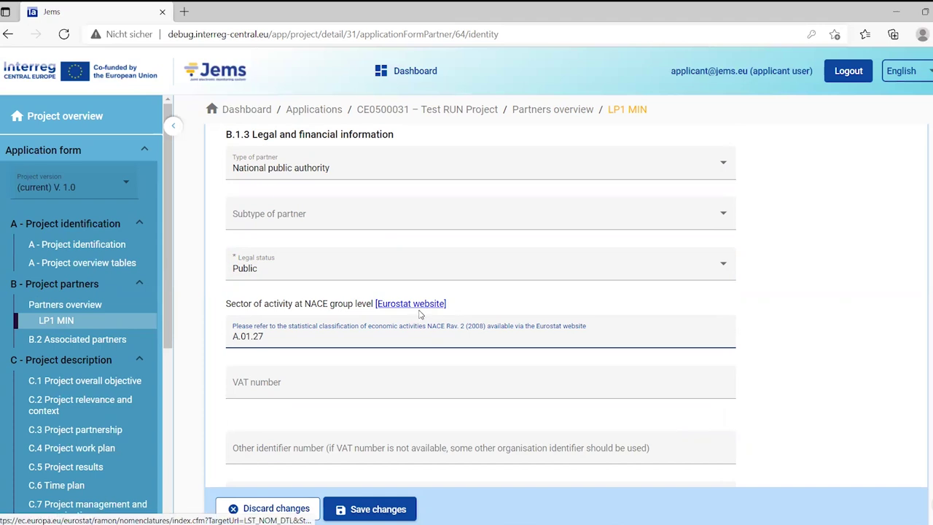
scroll(452, 328, "down", 1)
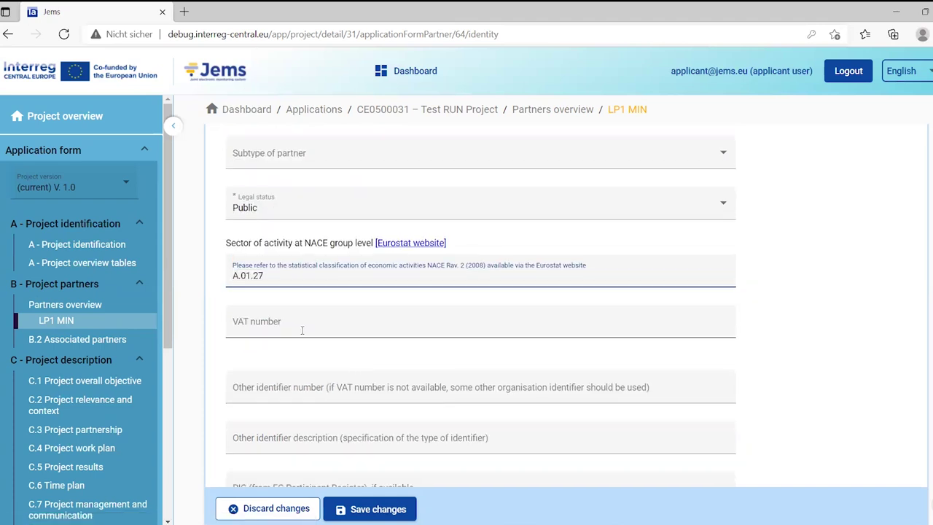
left_click(303, 330)
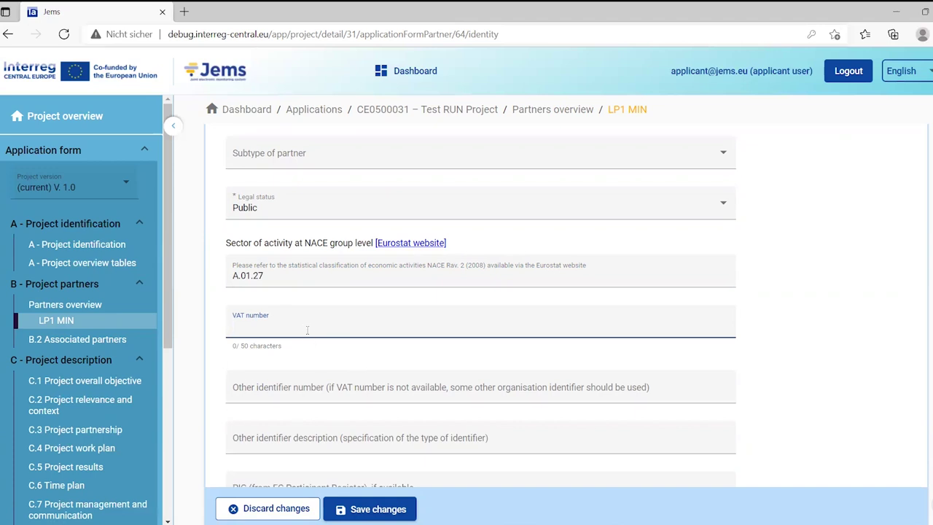
- Save MIN's identity details with the VAT number and PIC left empty
scroll(306, 327, "down", 1)
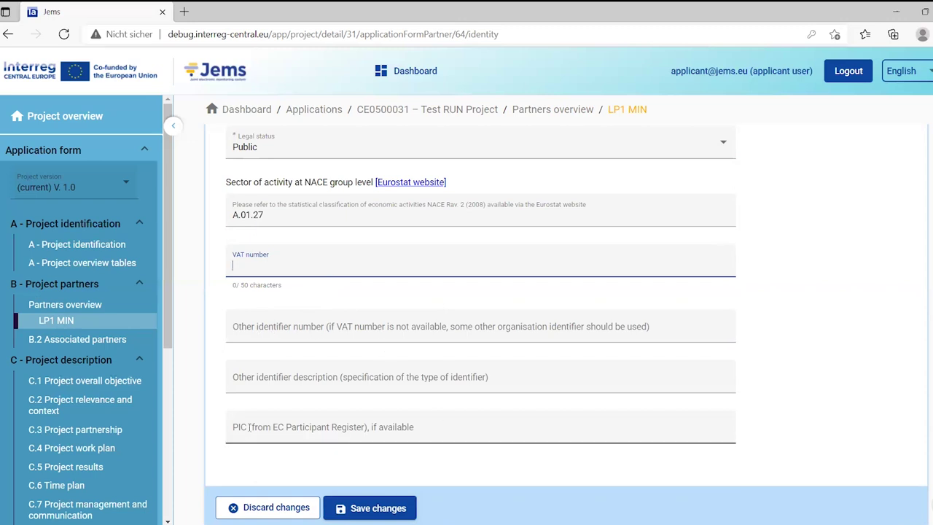
left_click(347, 429)
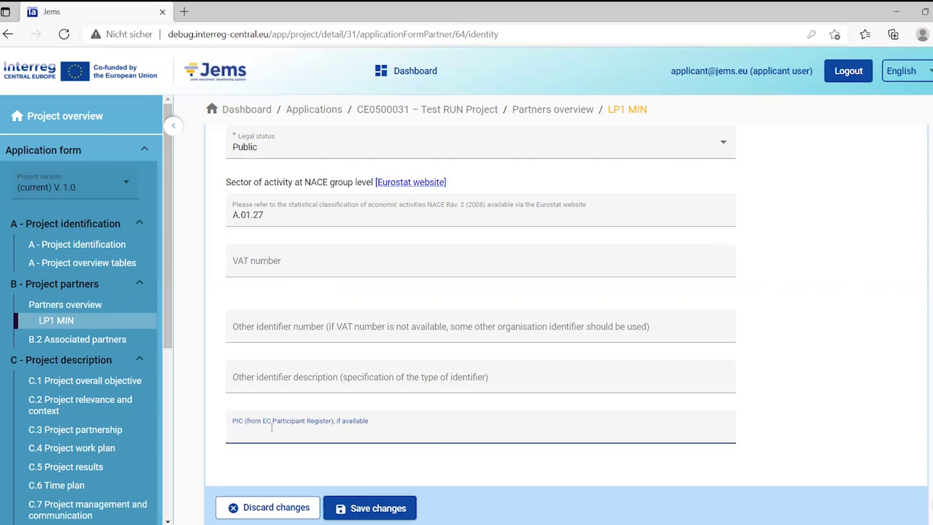
scroll(475, 431, "down", 1)
left_click(367, 467)
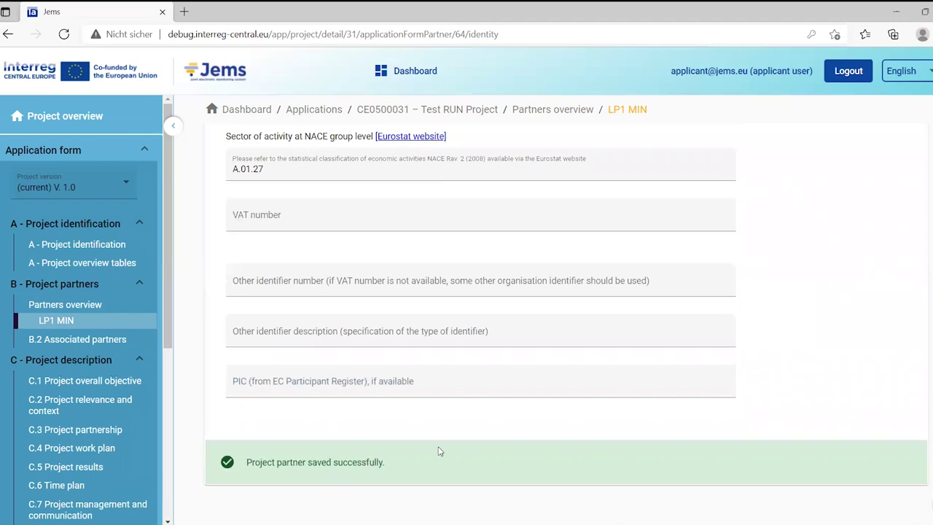
scroll(554, 451, "up", 10)
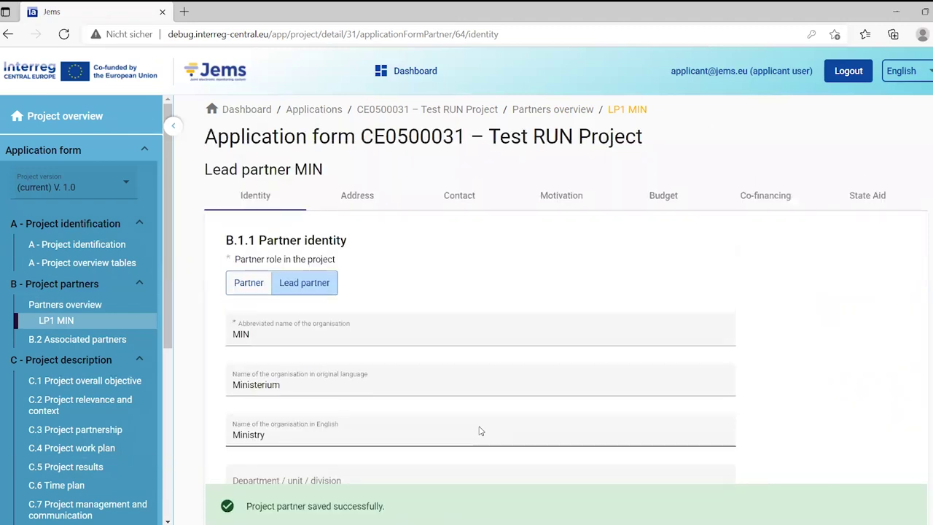
- Set the main address country to Deutschland (DE) on the Address tab
left_click(359, 196)
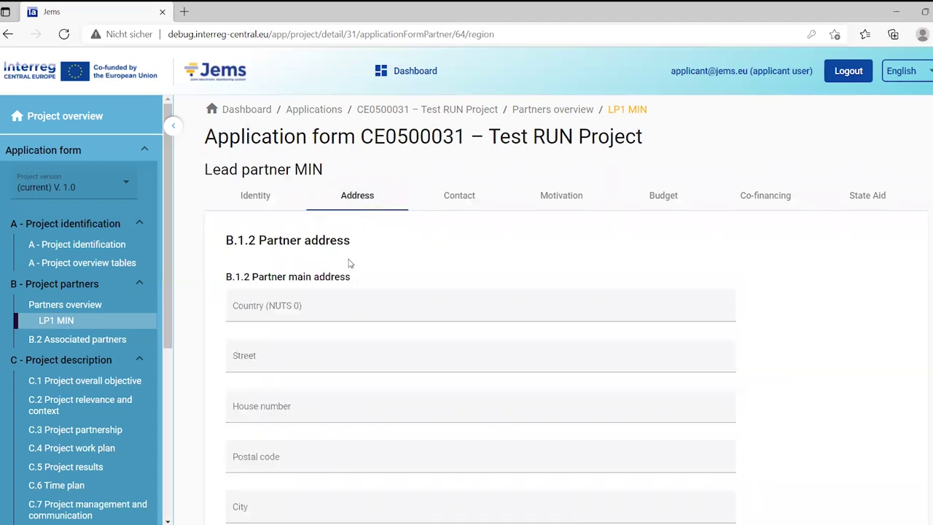
left_click(338, 309)
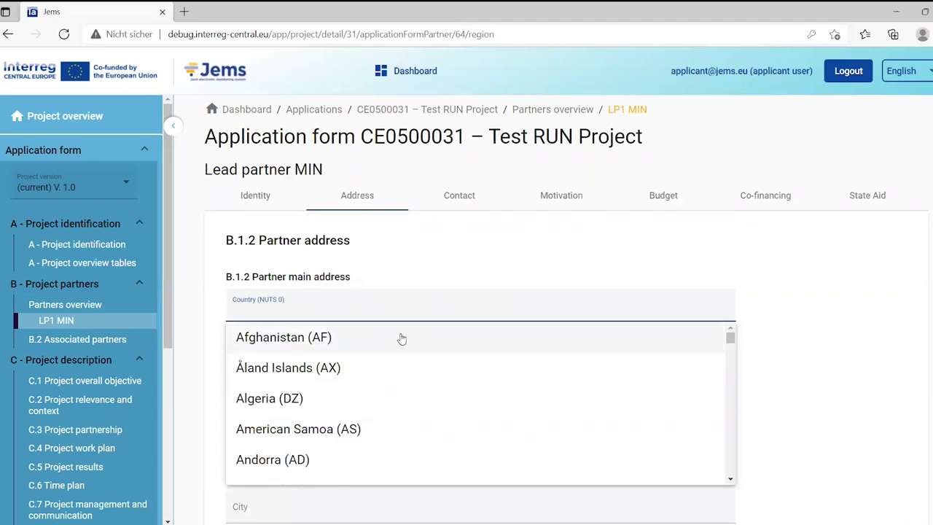
type("deu")
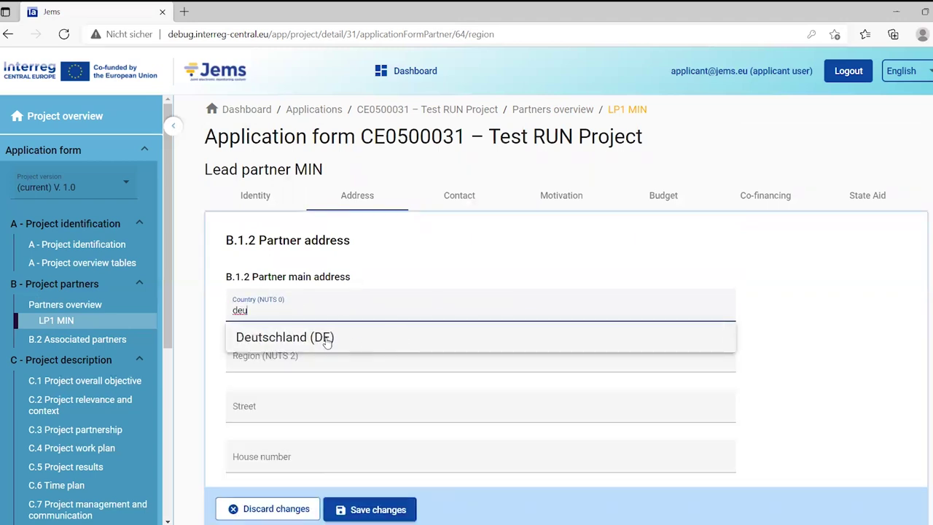
left_click(328, 340)
- Choose region Tübingen (DE14) and NUTS 3 Bodenseekreis (DE147)
left_click(315, 378)
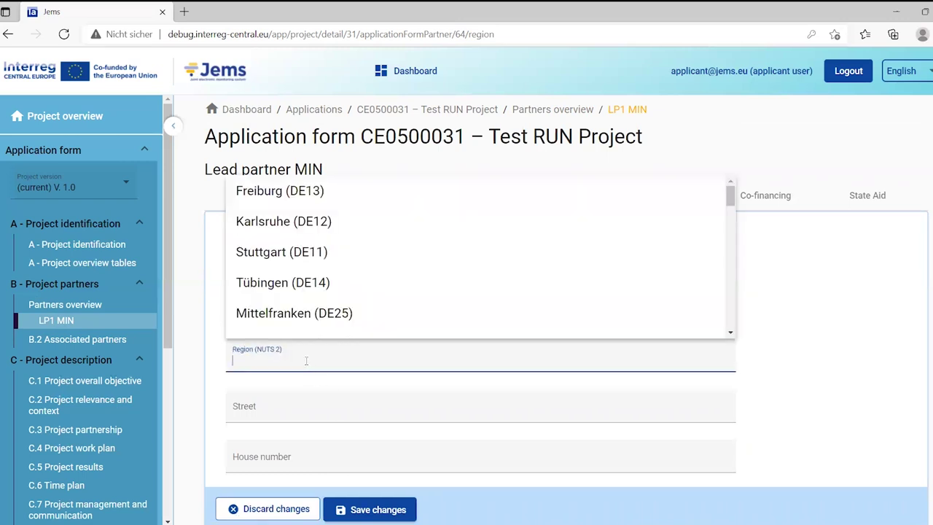
left_click(277, 283)
left_click(321, 419)
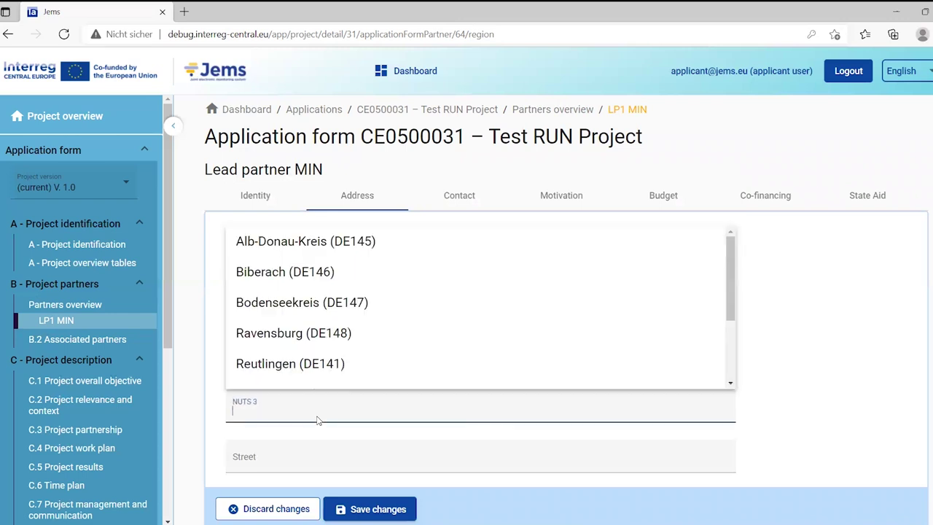
left_click(275, 305)
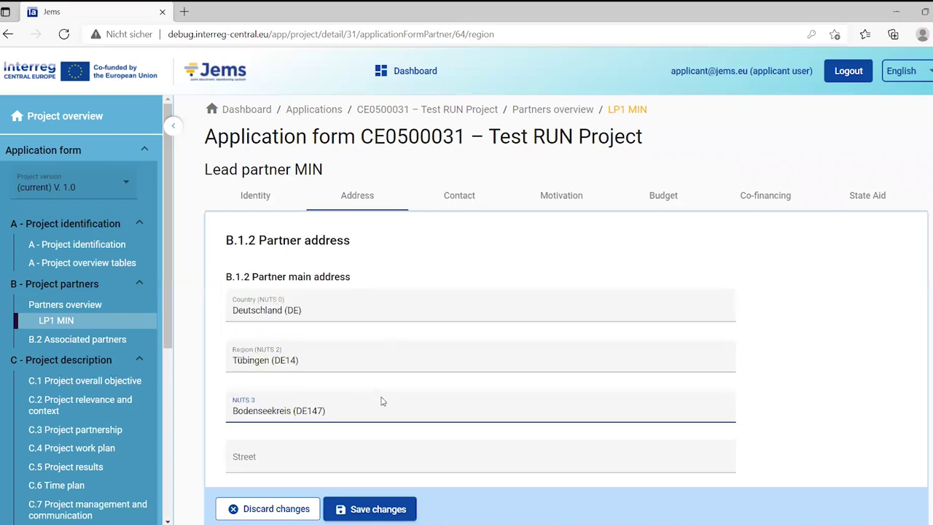
scroll(381, 394, "down", 1)
scroll(348, 325, "down", 4)
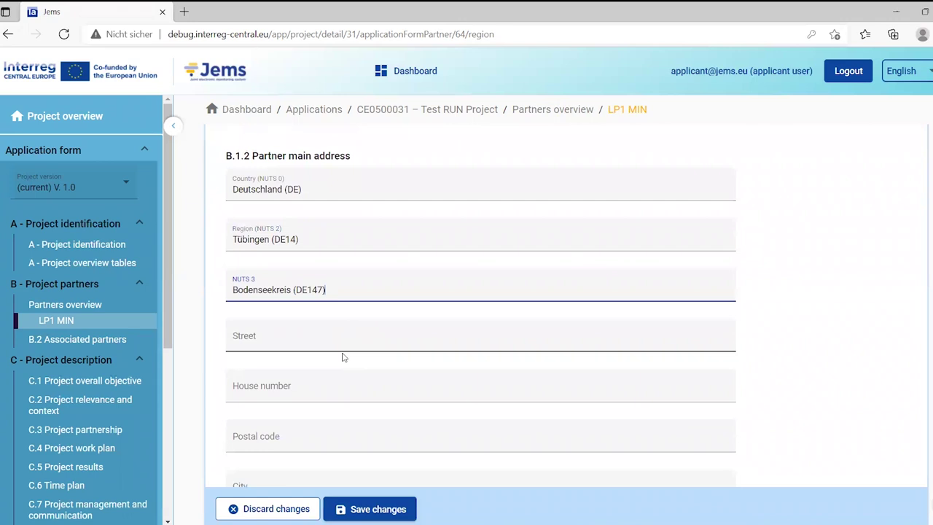
scroll(357, 412, "up", 5)
left_click(316, 249)
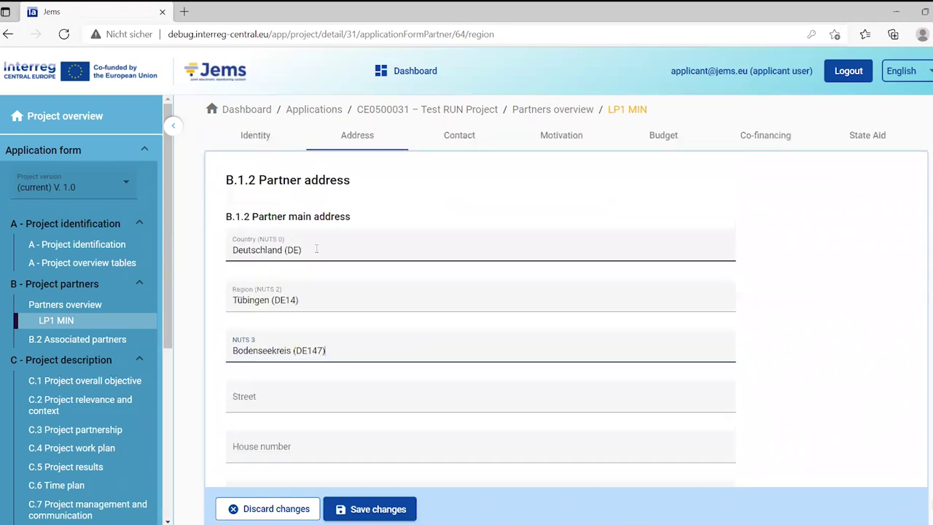
left_click_drag(316, 249, 202, 239)
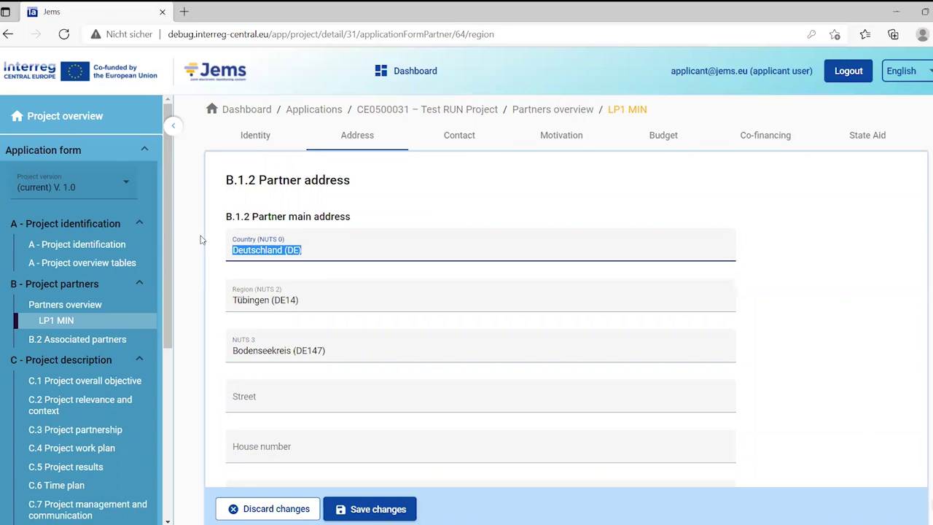
- Change the main address country to Česko (CZ)
type("HR")
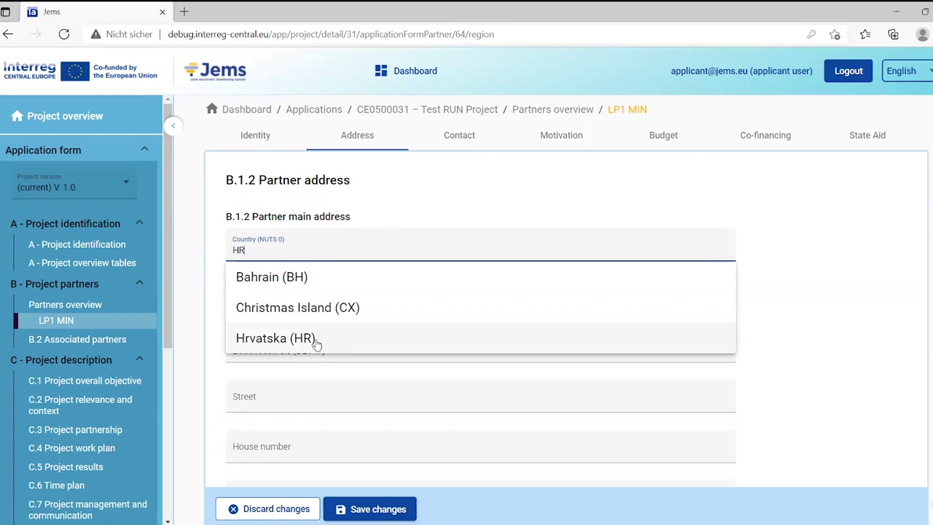
left_click_drag(250, 249, 219, 244)
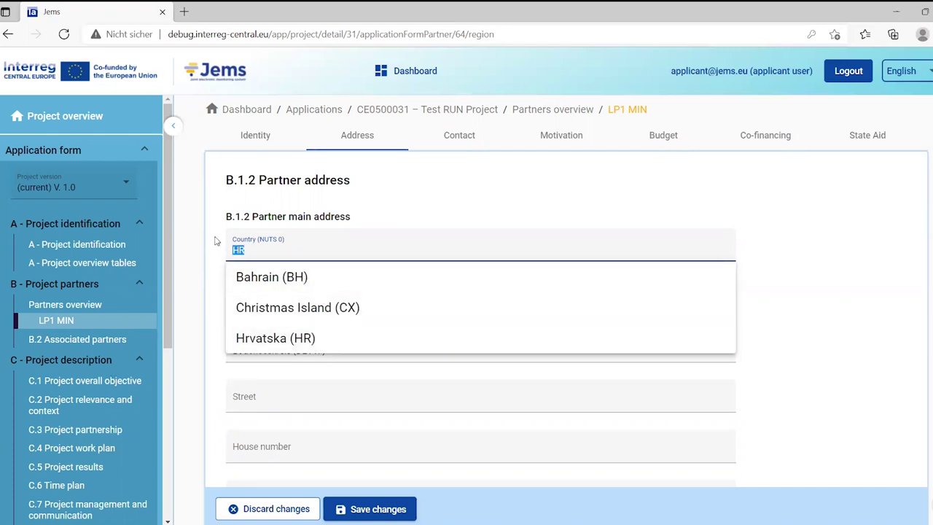
type("CZ")
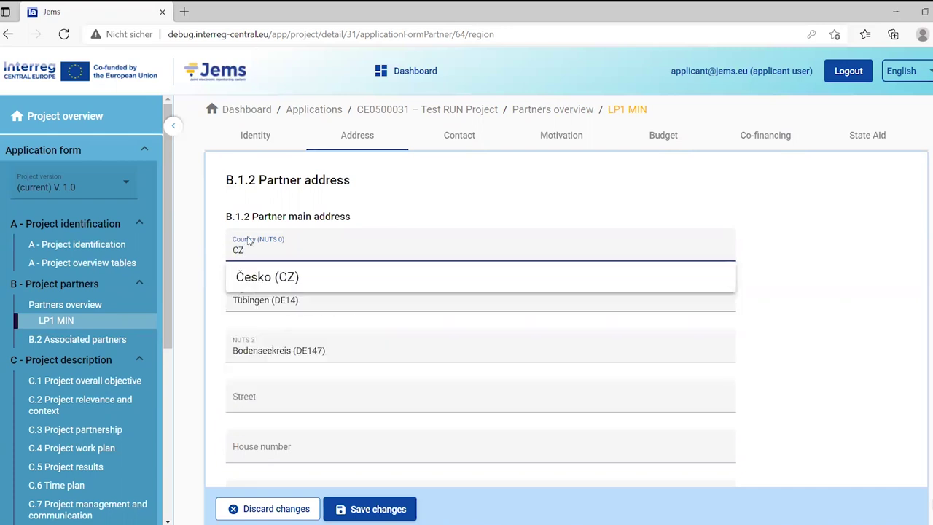
left_click(370, 280)
scroll(374, 270, "down", 1)
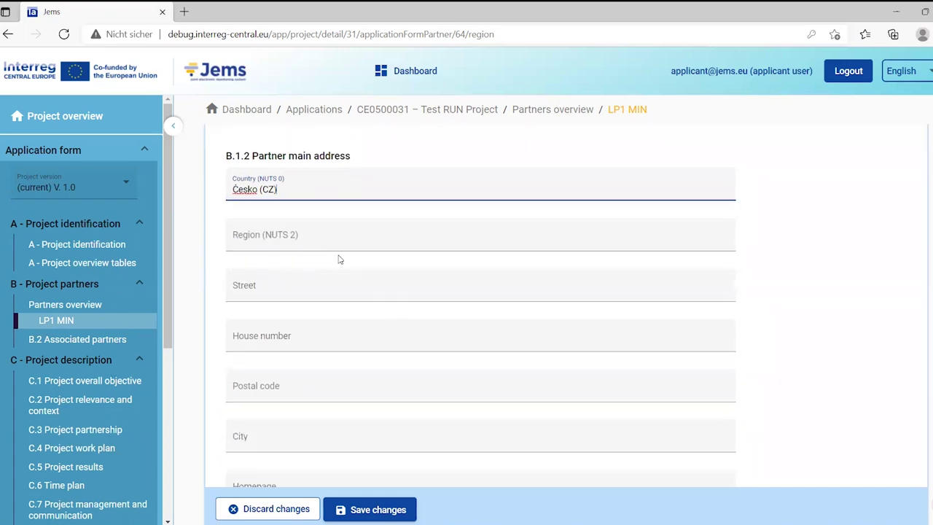
scroll(325, 235, "down", 2)
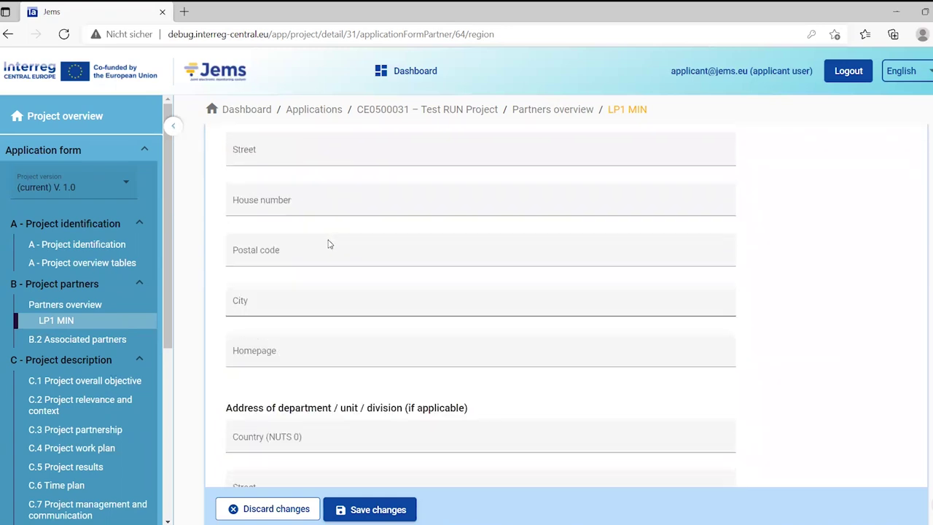
scroll(328, 244, "up", 2)
left_click(355, 195)
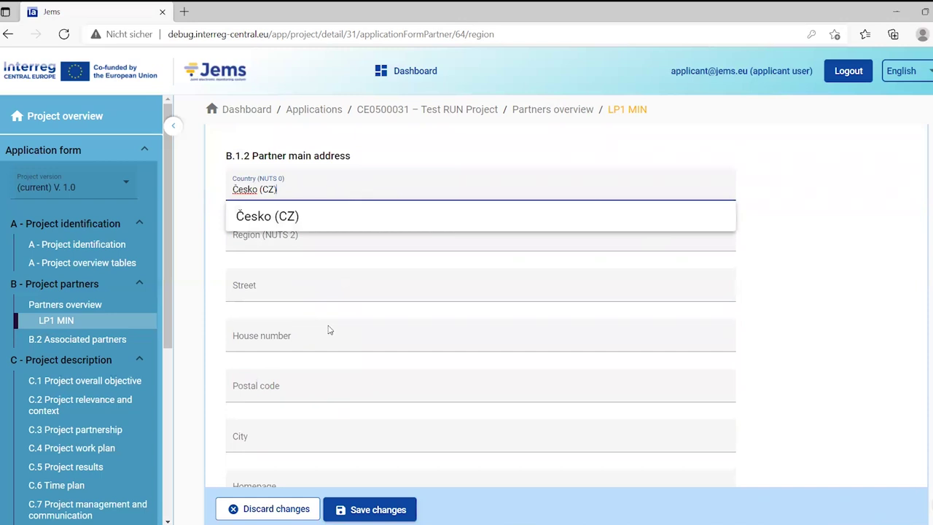
- Save the partner's address changes
left_click(438, 331)
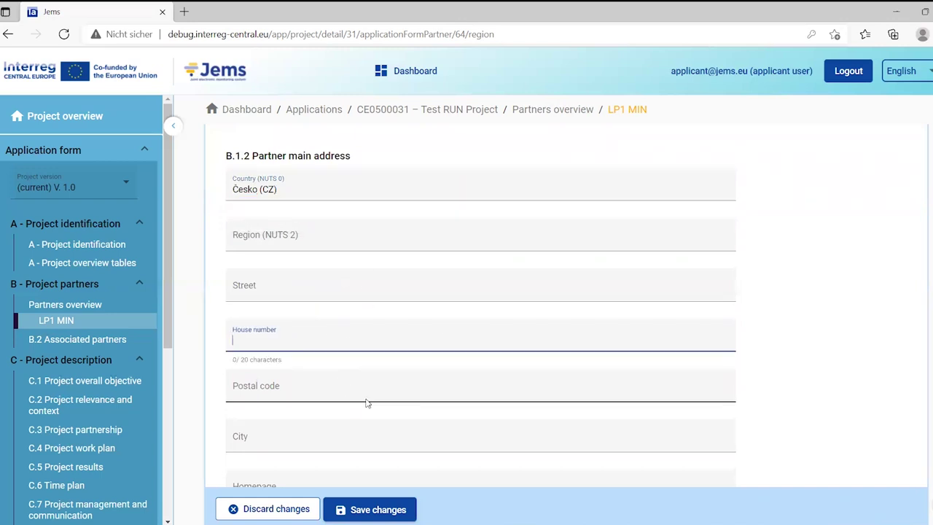
scroll(367, 402, "down", 1)
scroll(366, 400, "down", 1)
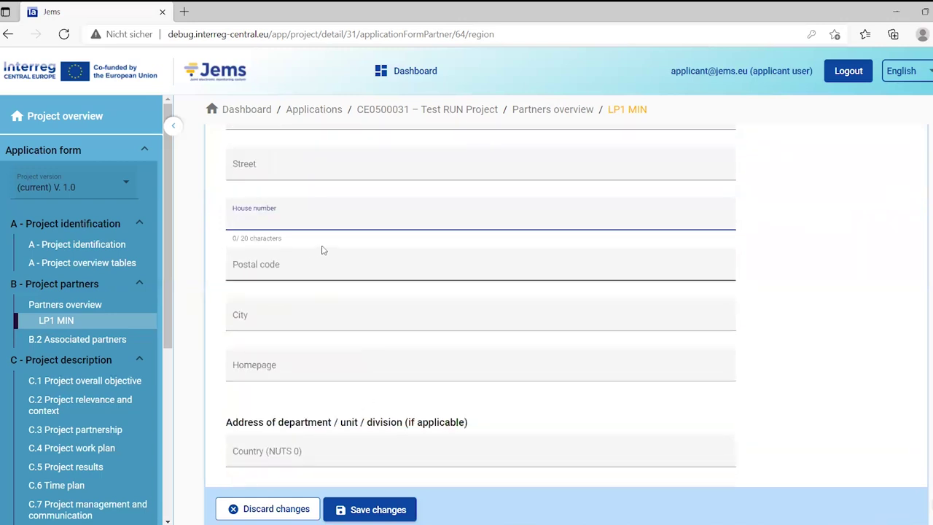
scroll(313, 262, "down", 1)
scroll(306, 272, "down", 3)
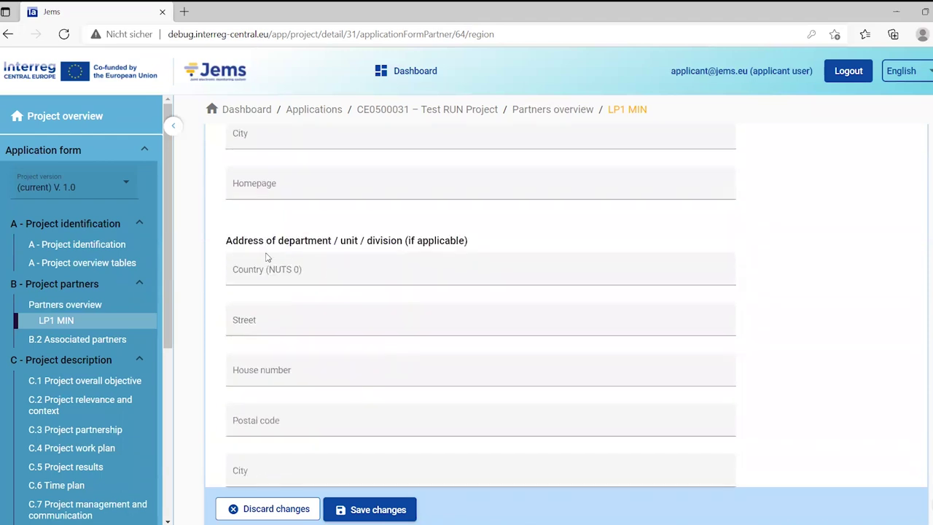
scroll(388, 320, "down", 2)
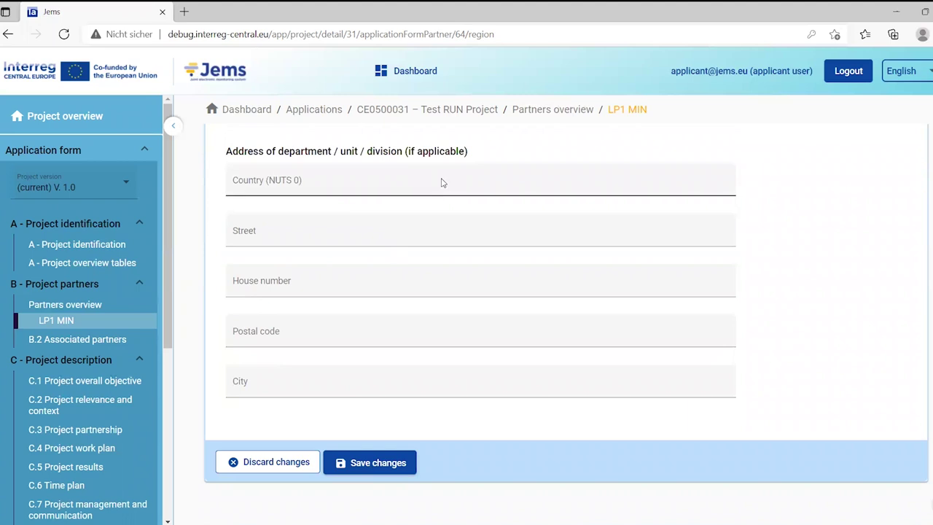
left_click(386, 464)
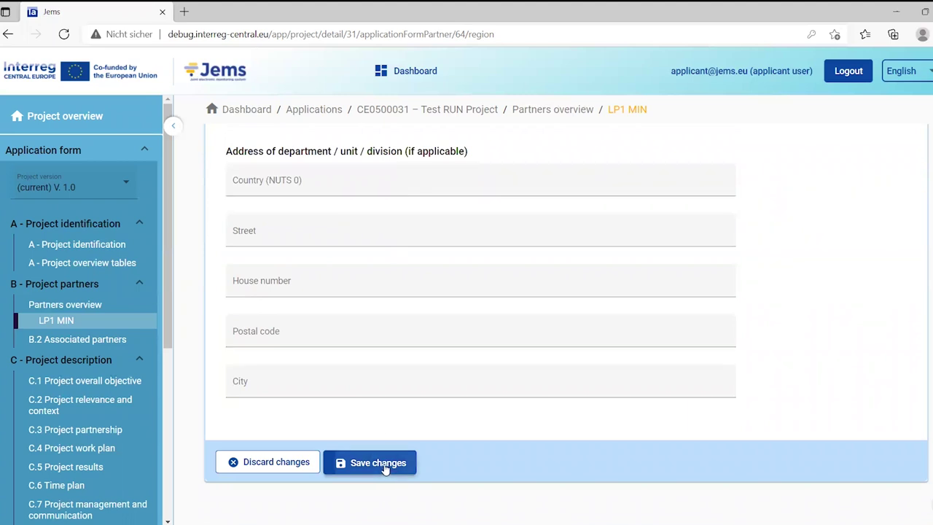
scroll(398, 406, "up", 7)
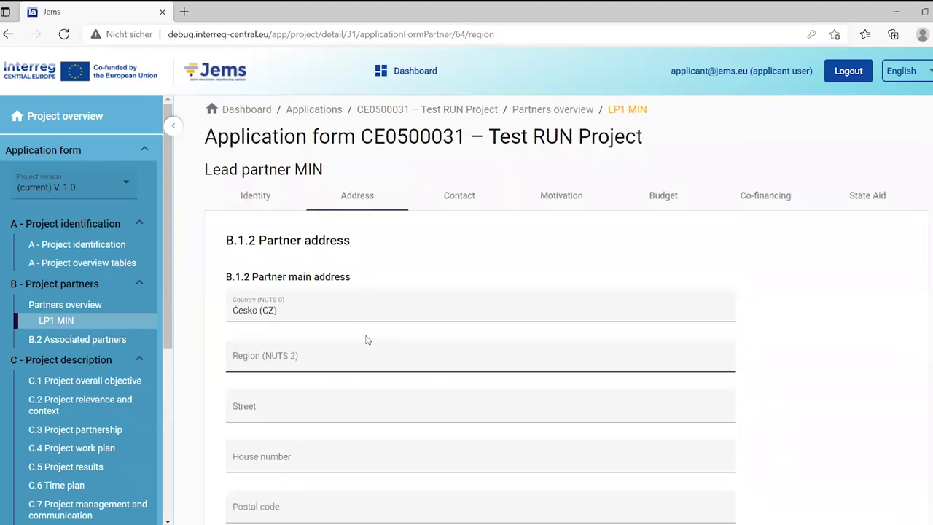
left_click(466, 199)
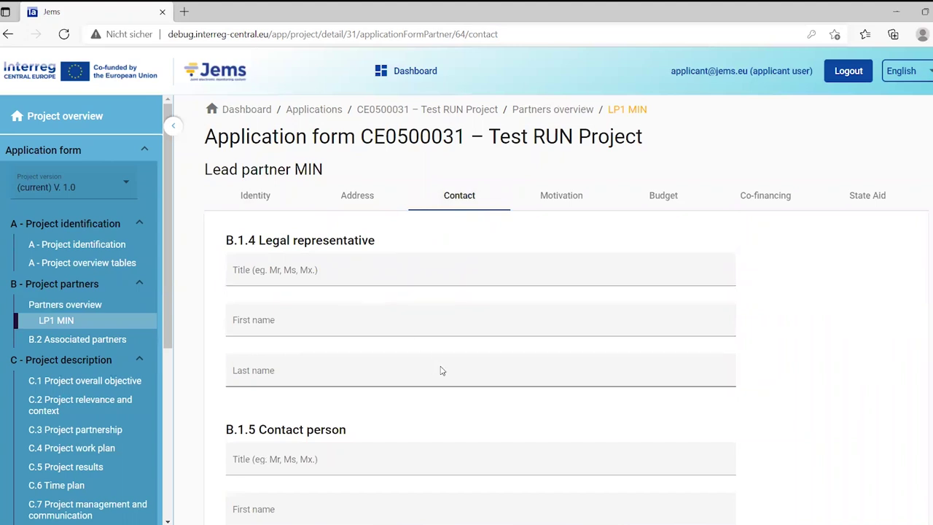
- Answer the first motivation question with placeholder text 'sdf'
scroll(433, 434, "down", 1)
scroll(432, 435, "down", 2)
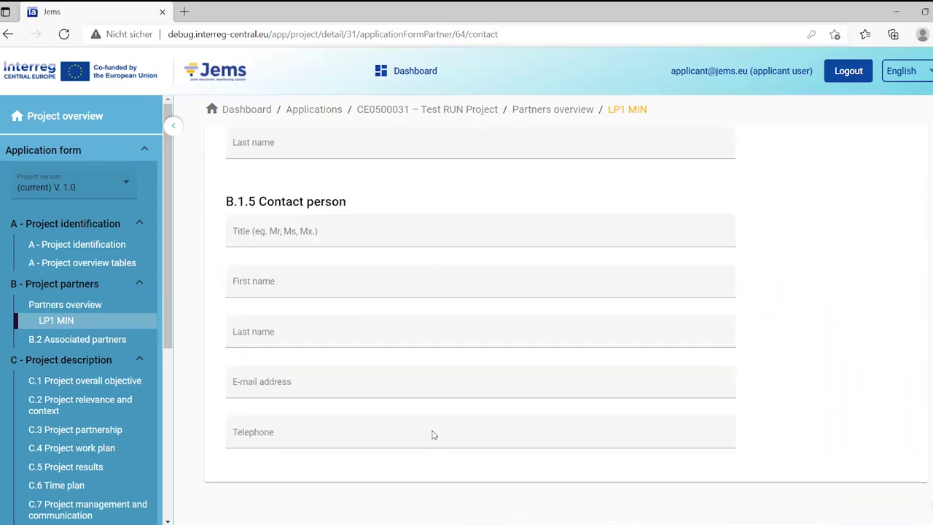
scroll(433, 436, "up", 3)
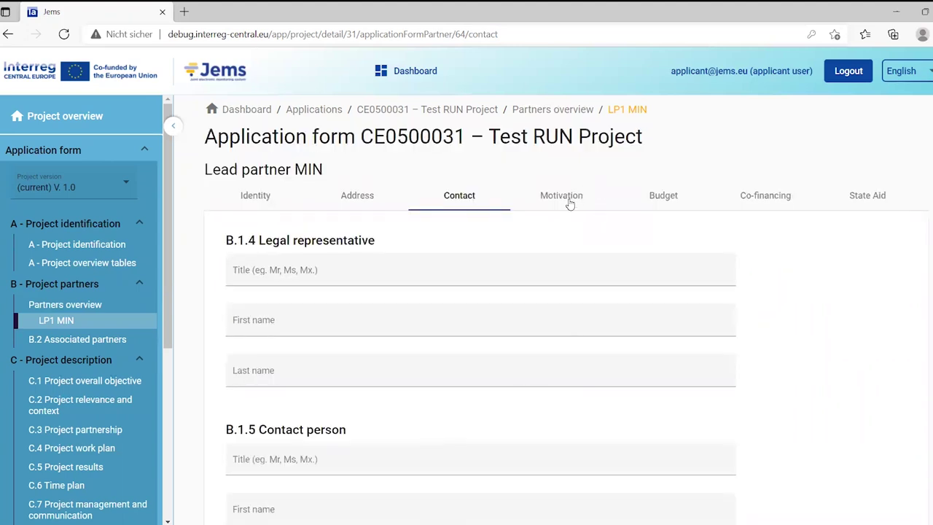
left_click(570, 202)
left_click(417, 308)
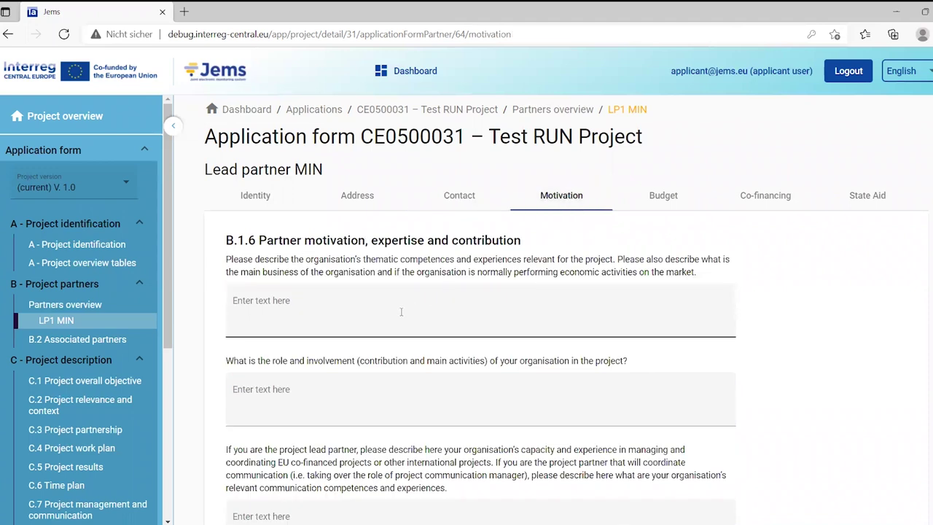
scroll(383, 322, "down", 1)
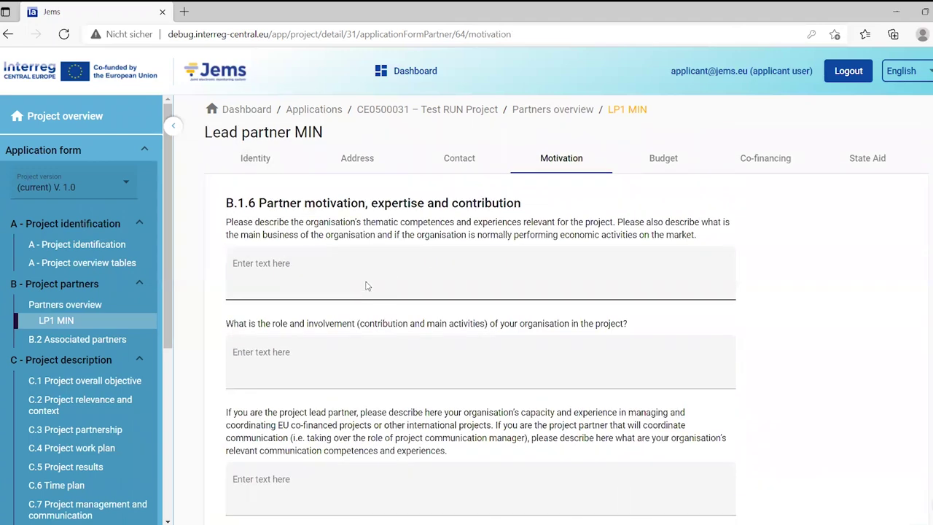
type("sdf")
- Answer the role and involvement question with 'asdf' and save the motivation
left_click(324, 341)
type("asdf")
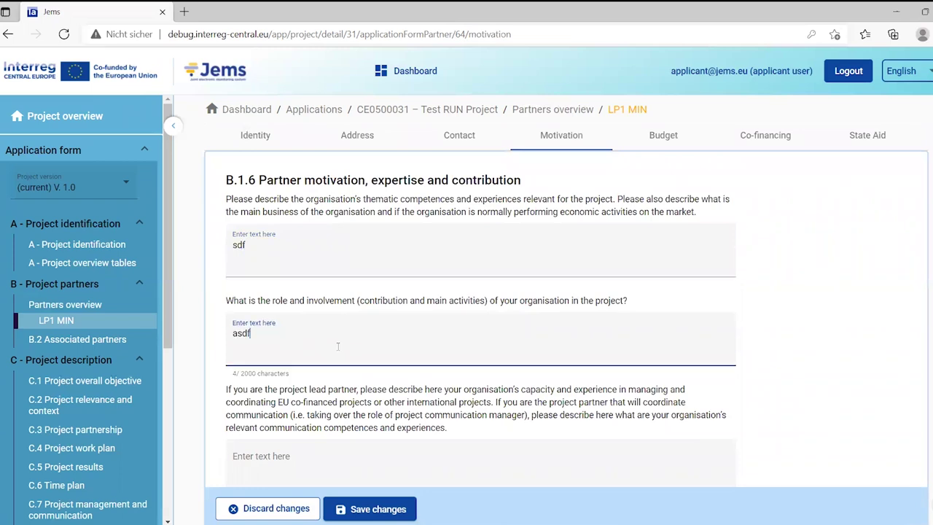
scroll(536, 350, "down", 2)
scroll(516, 360, "up", 3)
left_click(399, 501)
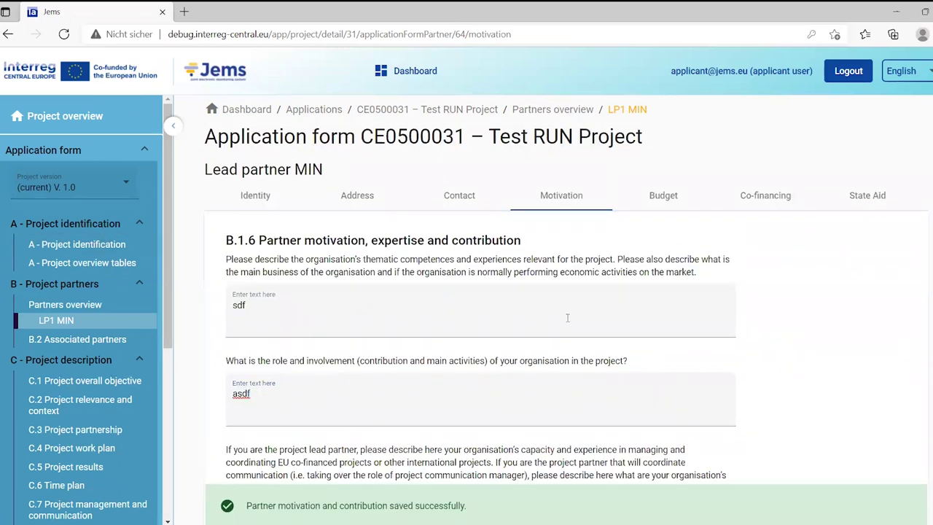
scroll(568, 320, "down", 2)
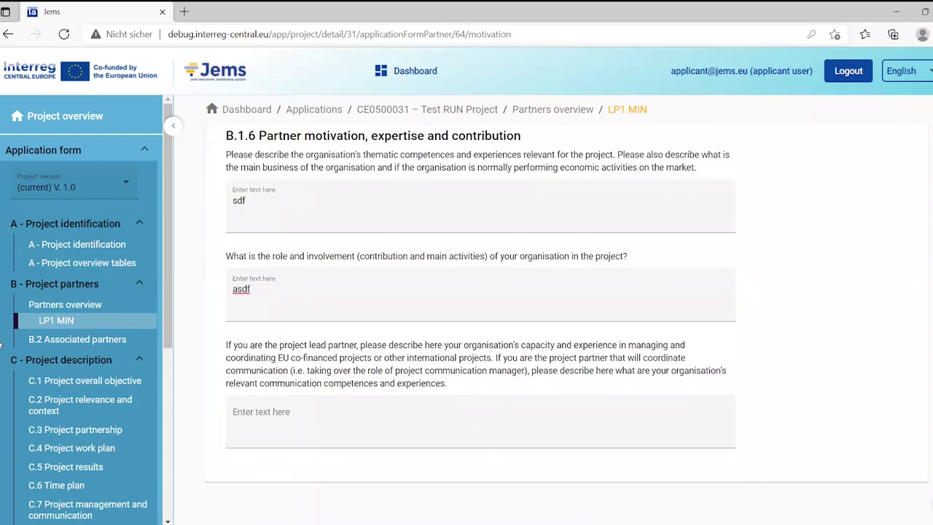
left_click(80, 309)
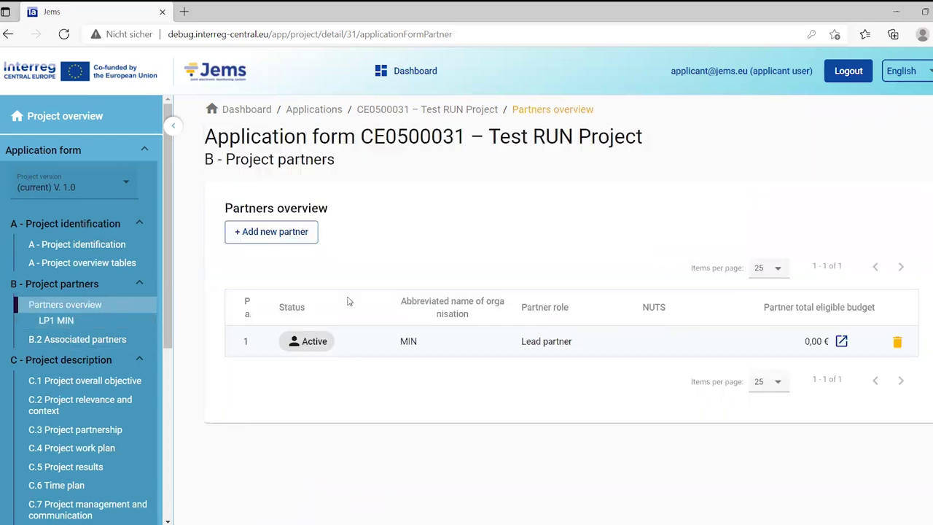
- Add a new ordinary project partner with abbreviated name NGO
left_click(277, 231)
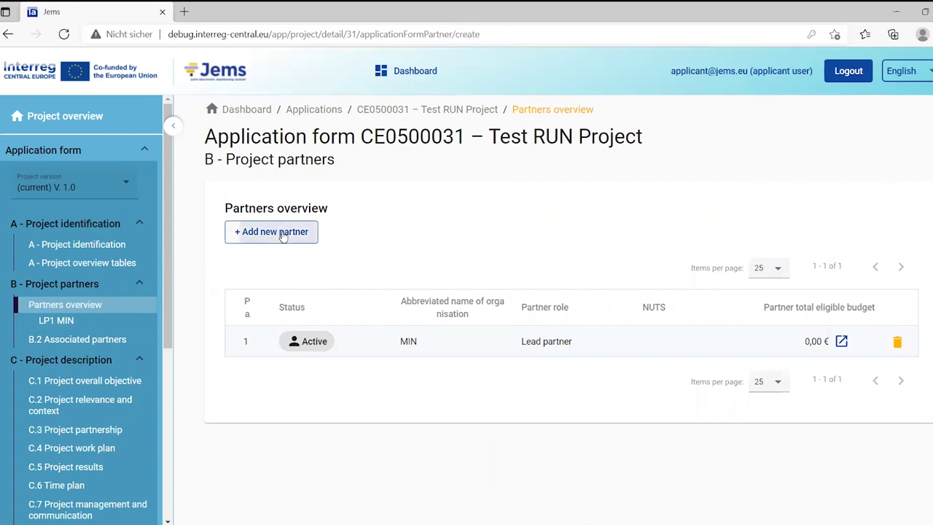
left_click(256, 253)
left_click(279, 306)
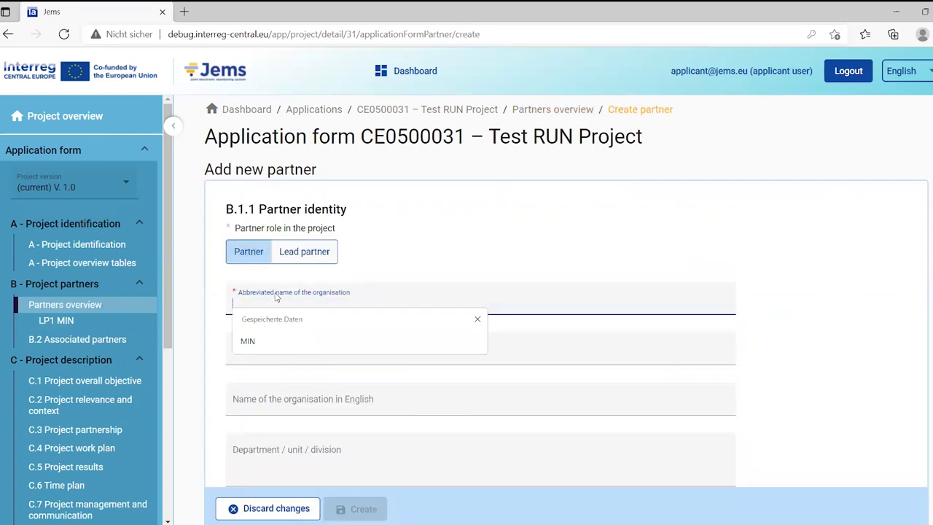
type("NGO")
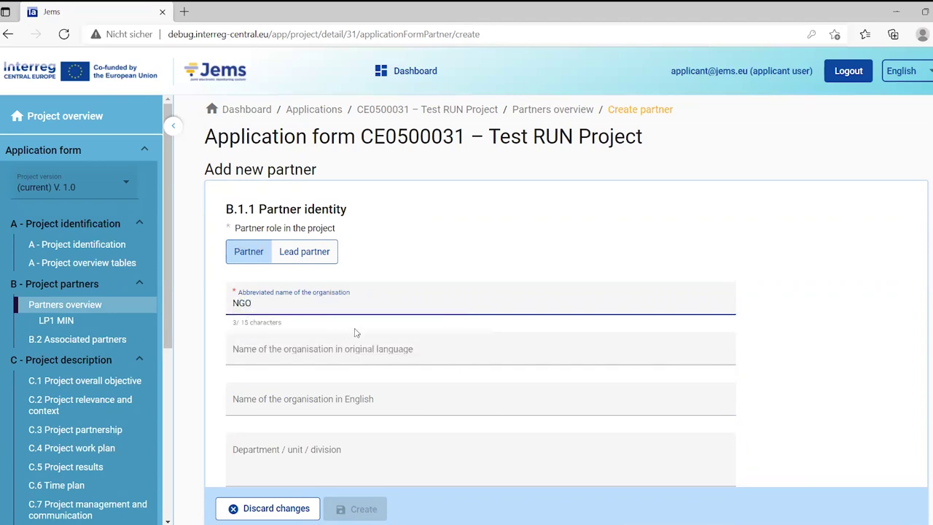
left_click(355, 332)
- Set type Sectoral agency and legal status Private, create NGO, and return to the overview
scroll(378, 414, "down", 3)
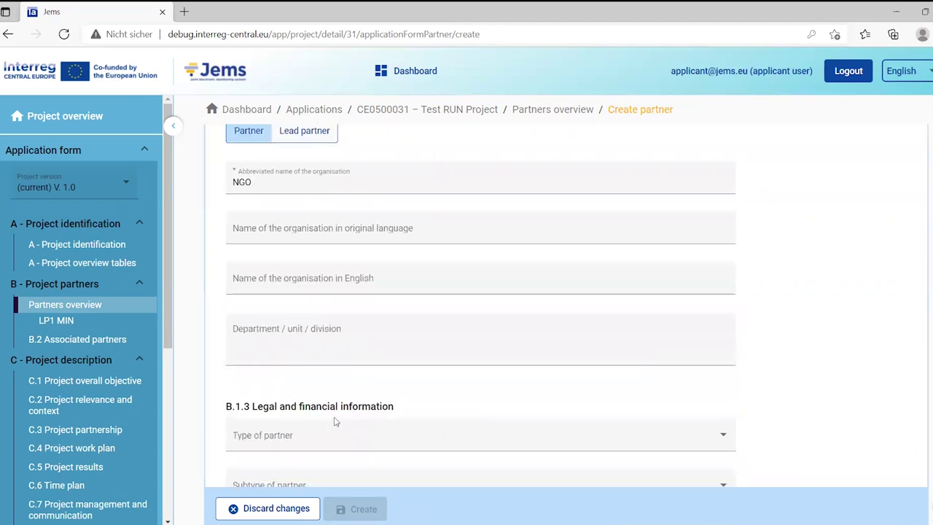
left_click(360, 387)
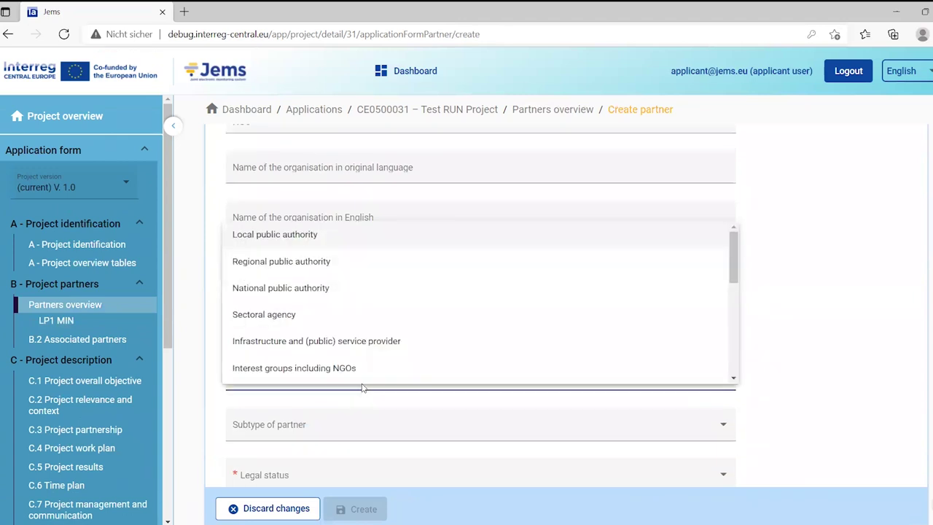
scroll(277, 338, "down", 2)
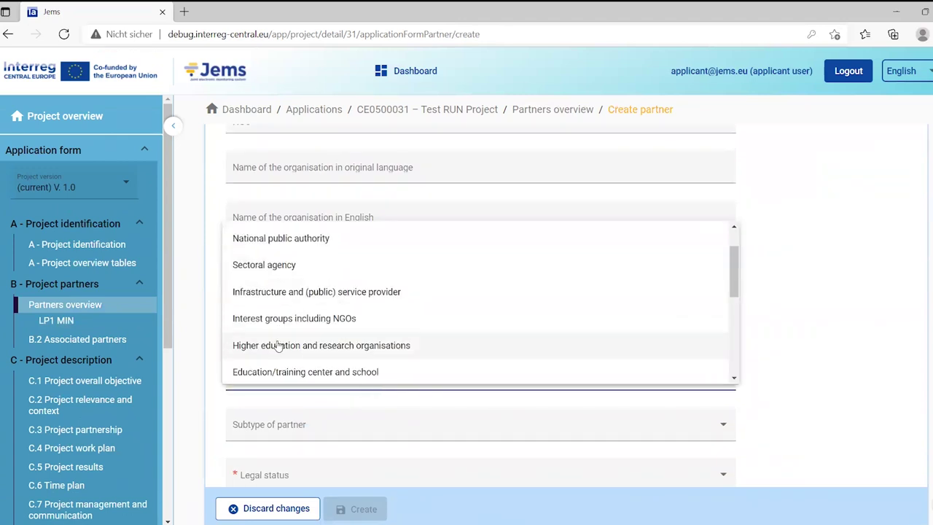
scroll(270, 267, "up", 1)
left_click(269, 268)
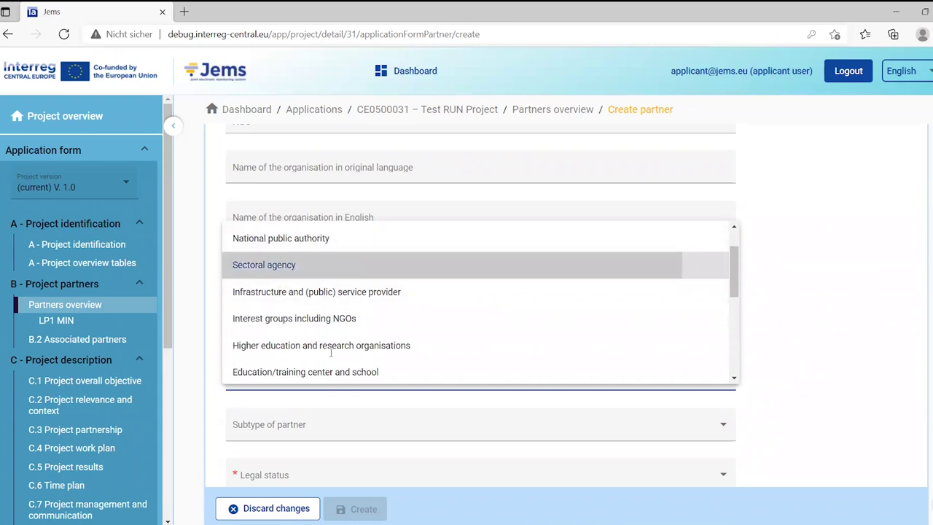
scroll(312, 435, "down", 1)
left_click(314, 428)
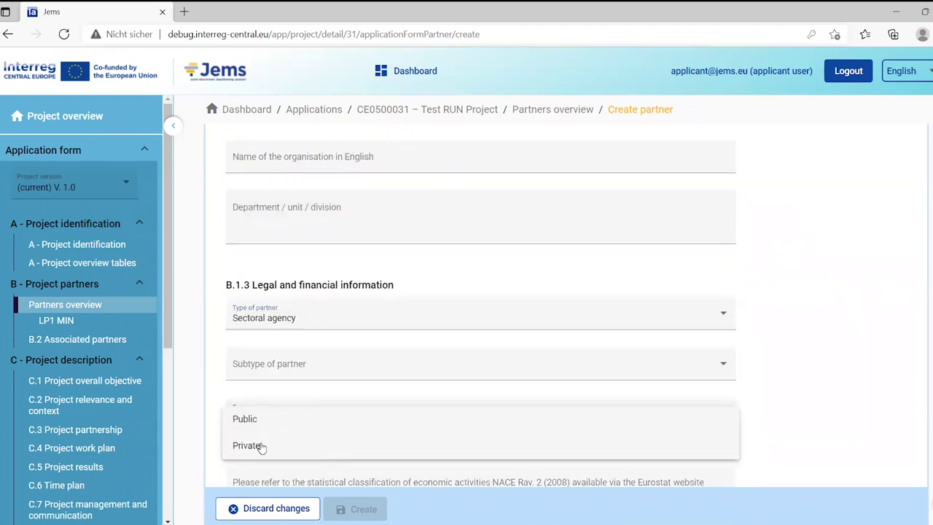
left_click(326, 443)
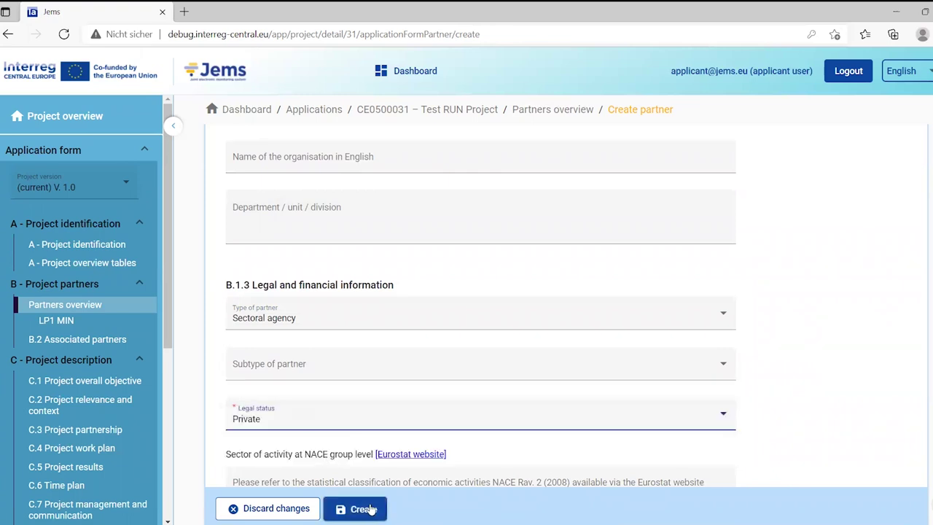
left_click(357, 508)
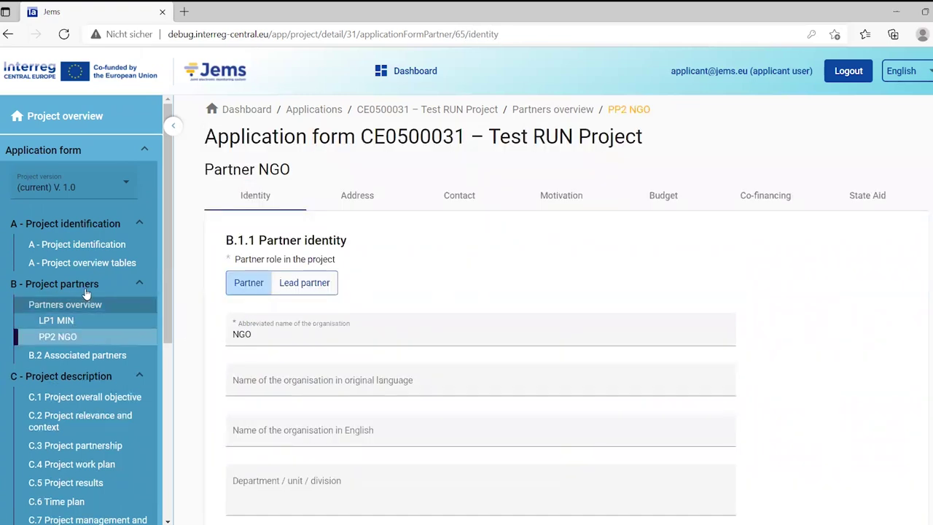
left_click(78, 306)
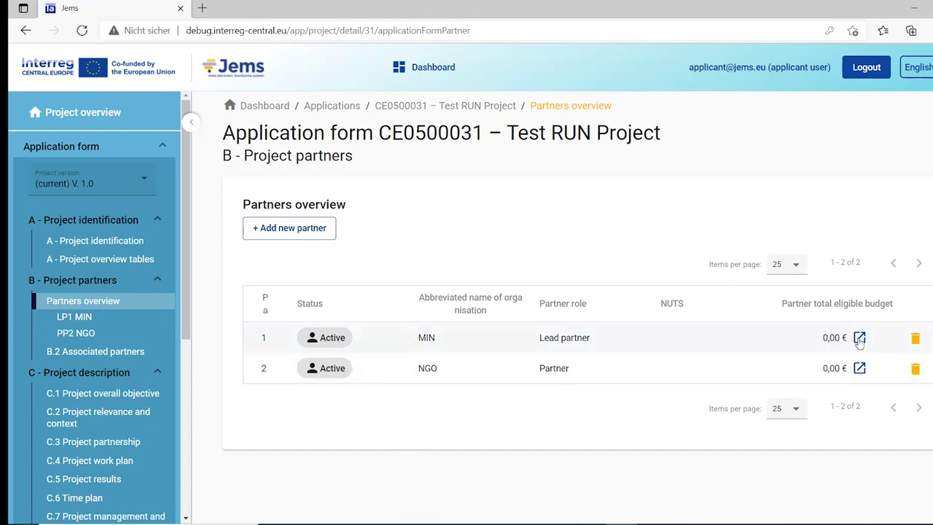
left_click(860, 338)
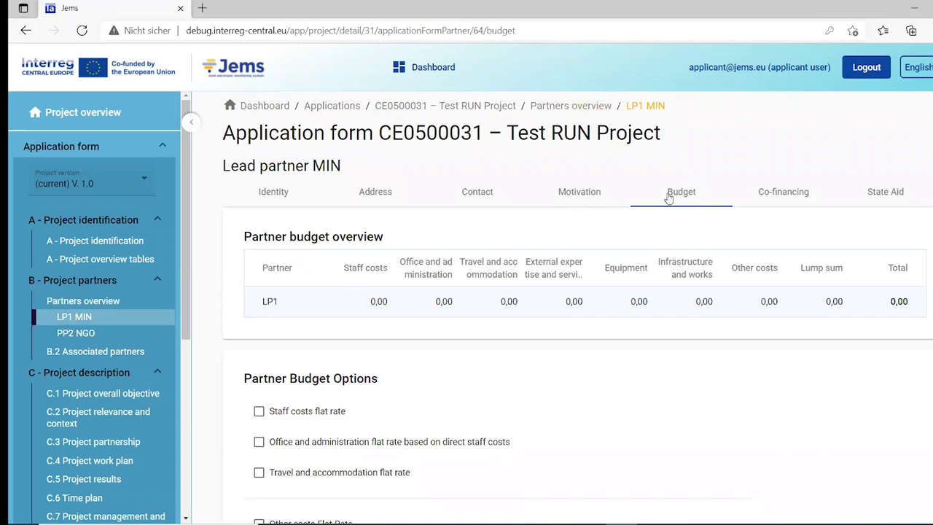
- Scroll through MIN's budget down to the flat-rate options
scroll(518, 381, "down", 1)
scroll(518, 381, "up", 1)
scroll(523, 486, "down", 2)
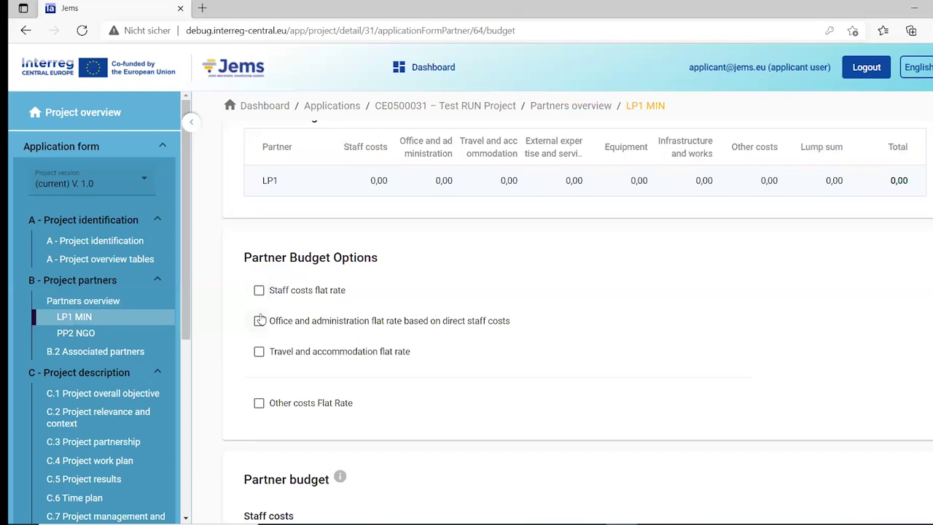
- Try the staff costs flat rate, then apply office and administration 15 % and travel 5 %
left_click(259, 292)
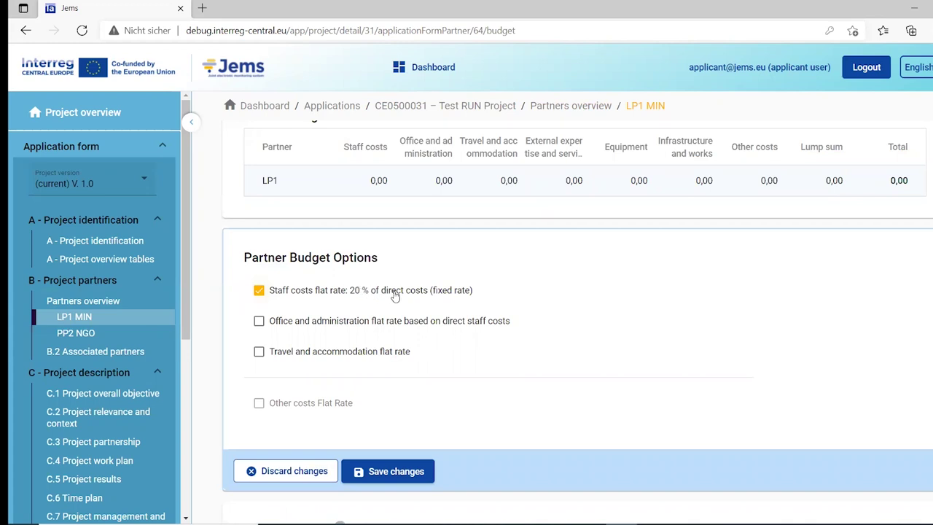
left_click(346, 291)
left_click(260, 290)
left_click(259, 290)
left_click(258, 322)
left_click(259, 322)
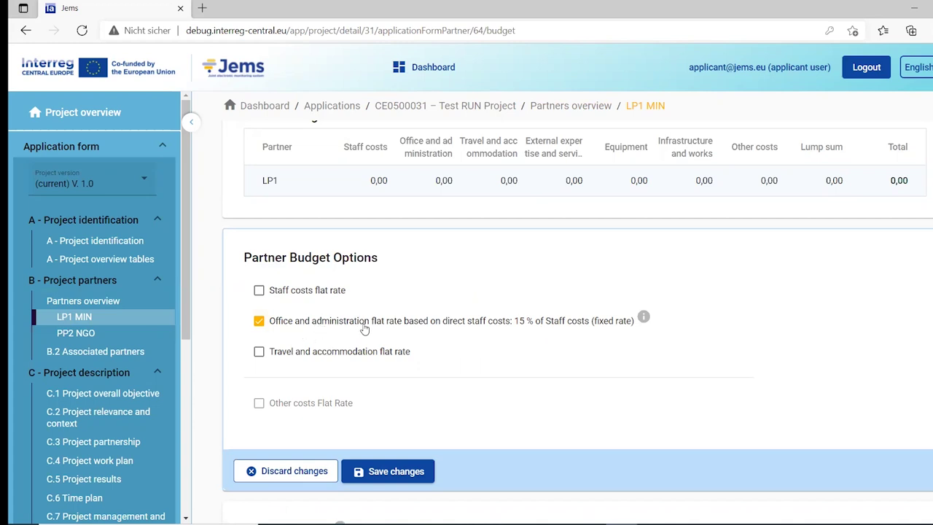
left_click(521, 324)
left_click(259, 321)
left_click(259, 352)
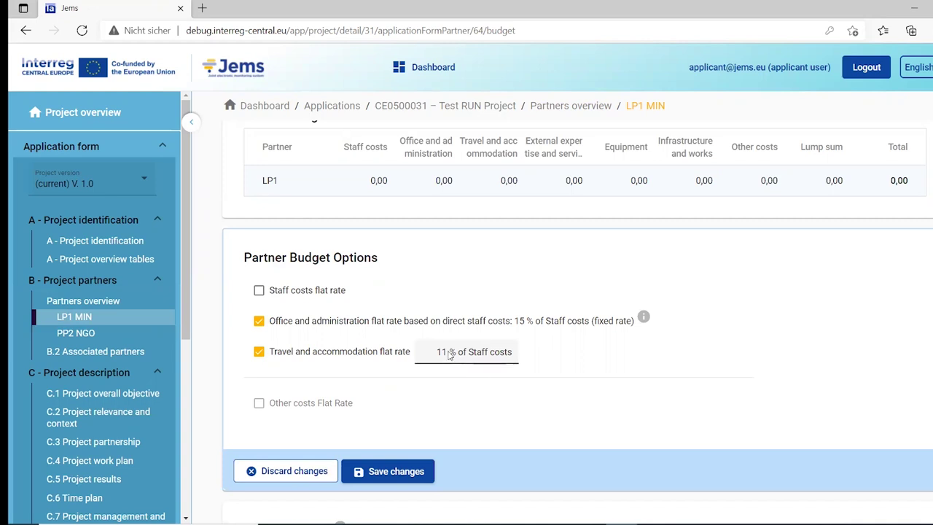
double_click(448, 353)
type("5")
left_click(587, 349)
left_click(463, 351)
- Drop the 40 % other costs rate, reapply office 15 % and travel 5 %, and save
left_click(259, 321)
left_click(259, 352)
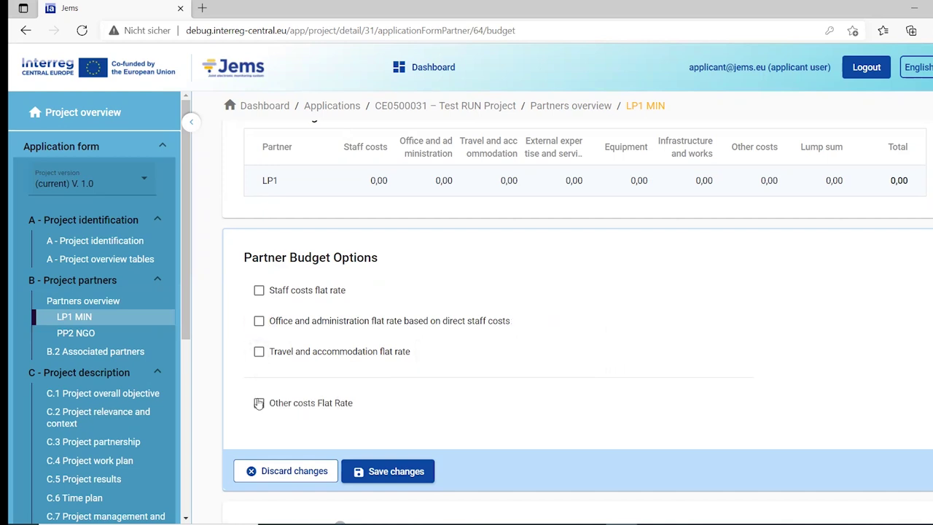
left_click(259, 403)
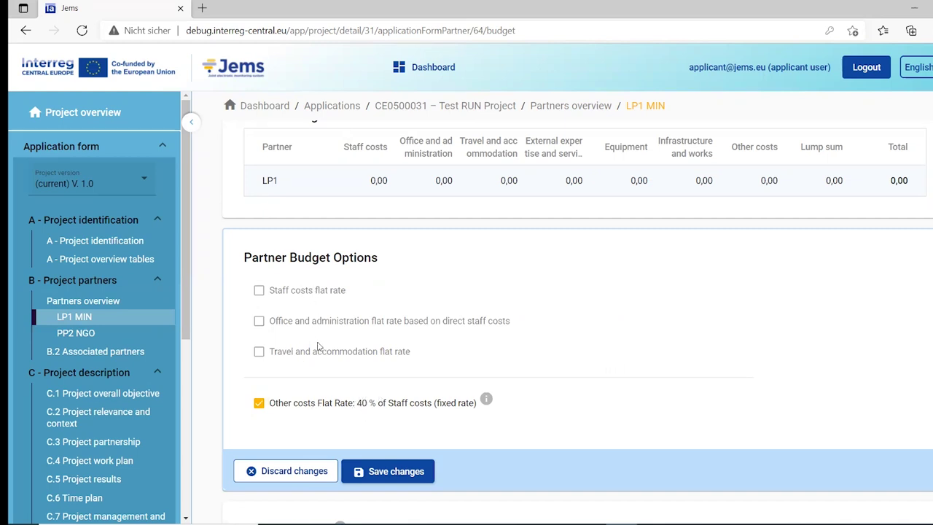
left_click(259, 402)
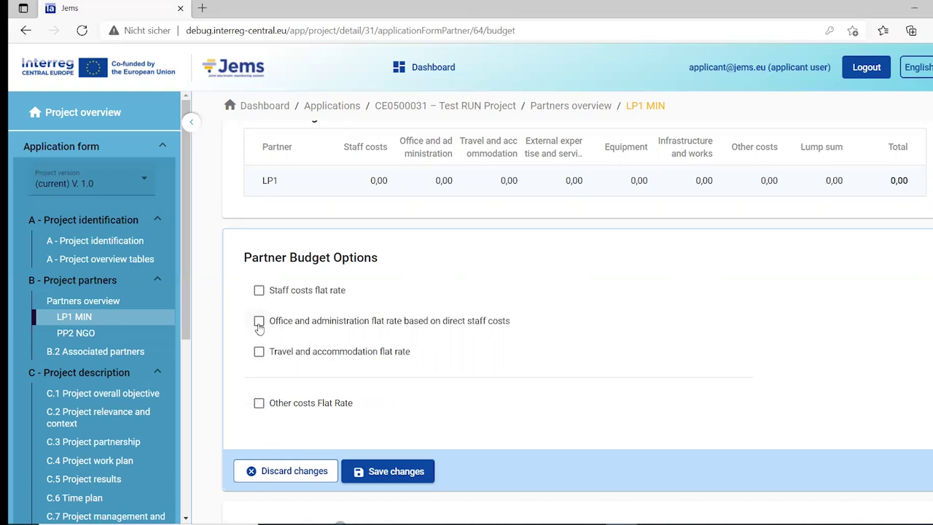
left_click(259, 322)
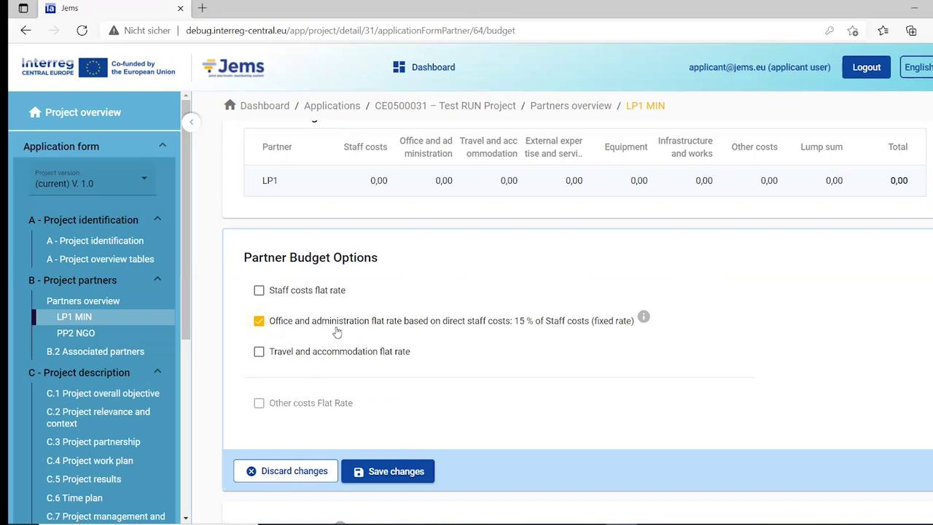
left_click(258, 352)
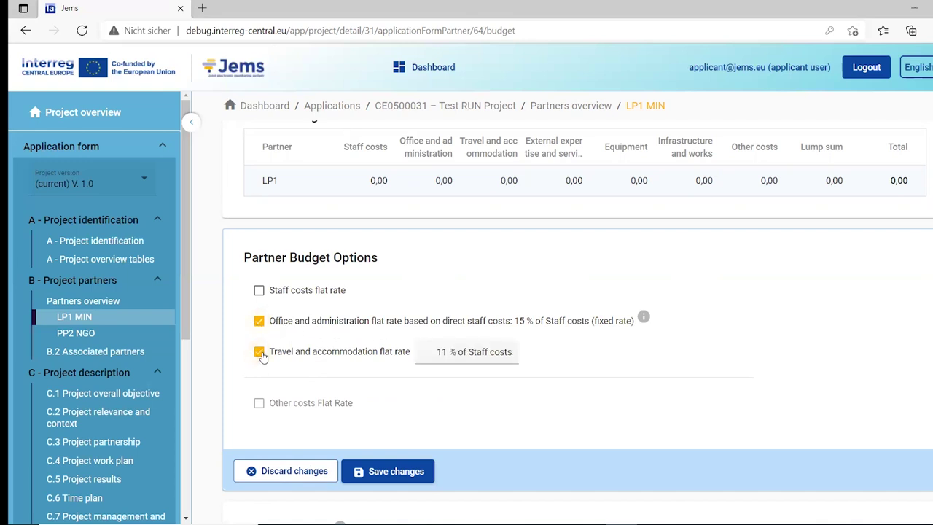
double_click(448, 353)
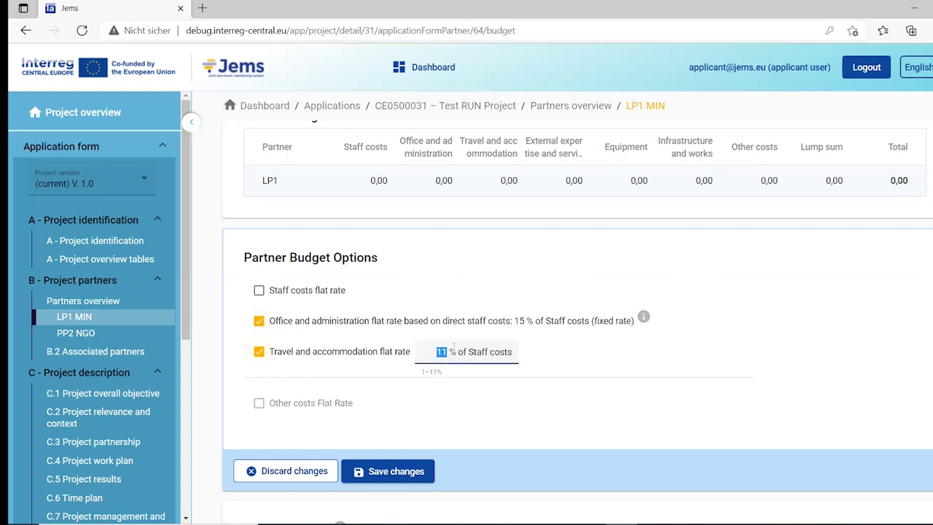
type("5")
left_click(535, 353)
scroll(462, 393, "down", 1)
left_click(395, 412)
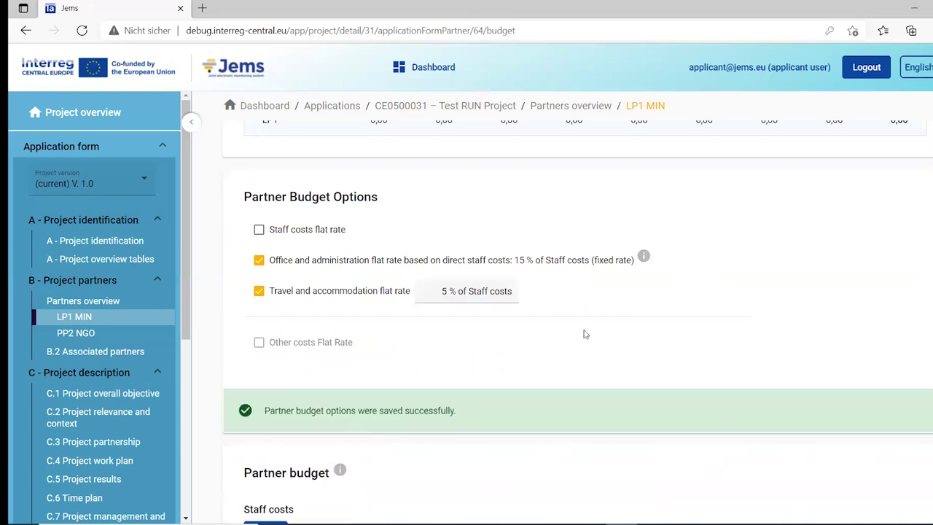
scroll(583, 334, "down", 4)
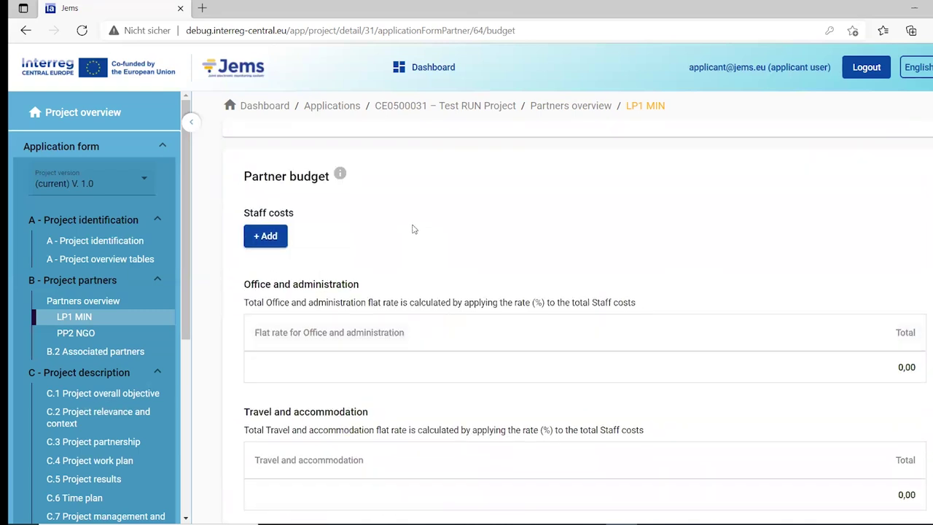
scroll(568, 280, "down", 5)
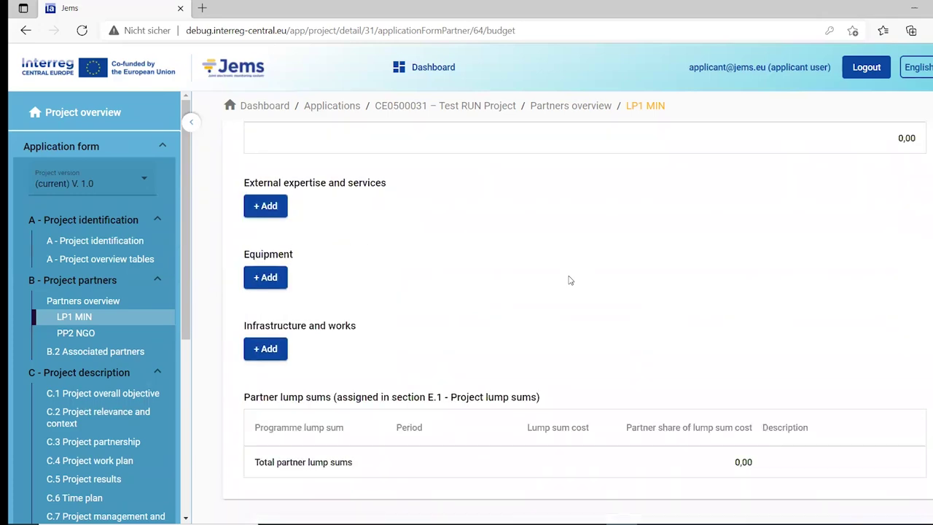
scroll(569, 284, "up", 1)
scroll(569, 284, "up", 9)
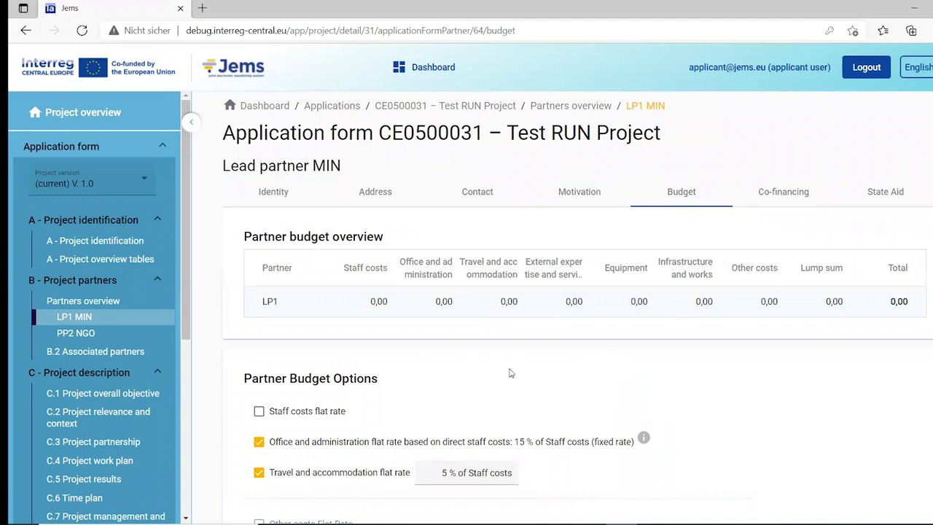
scroll(453, 378, "down", 2)
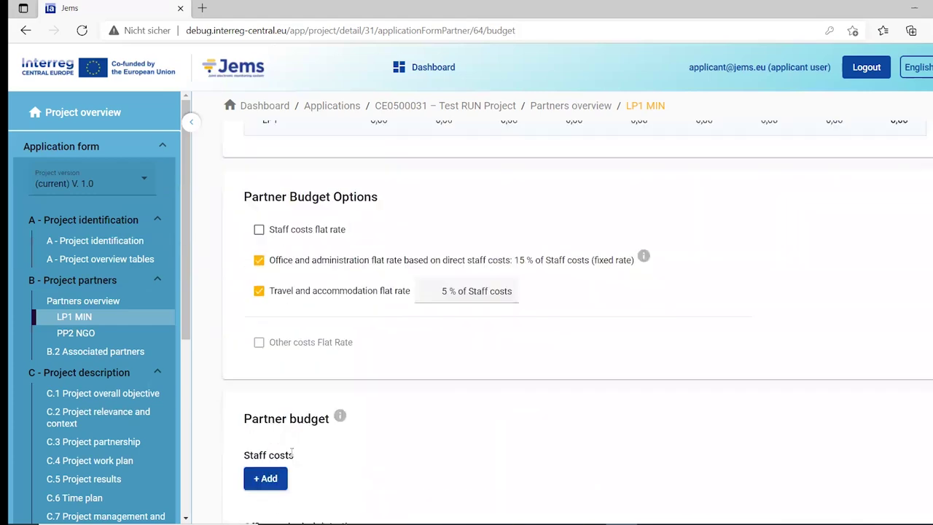
scroll(430, 398, "up", 2)
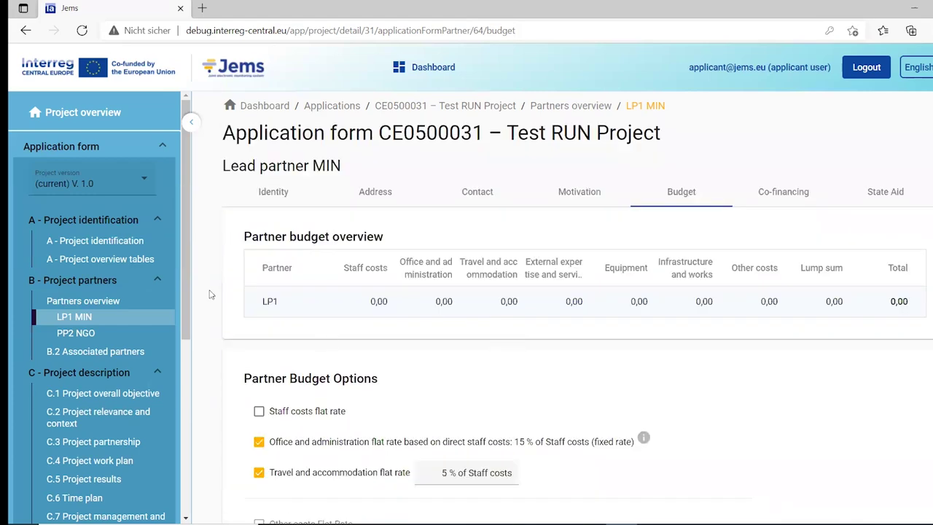
left_click(108, 247)
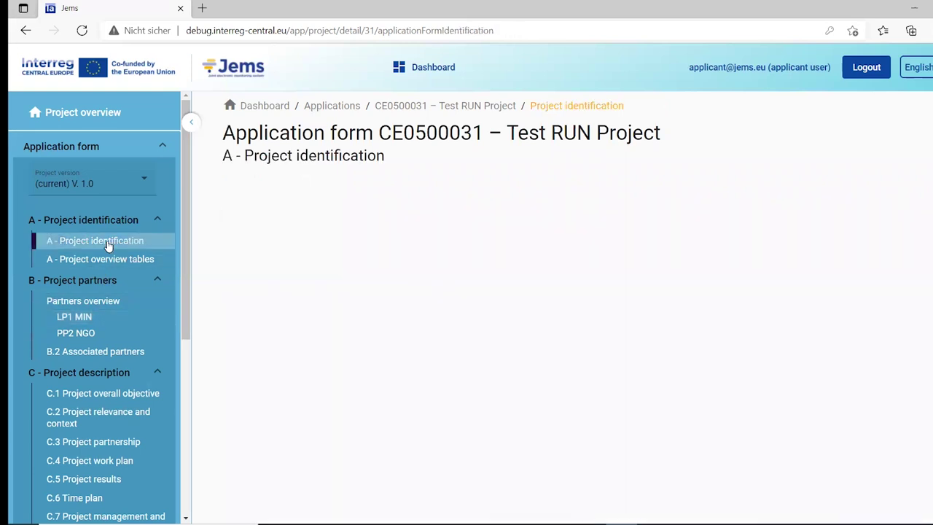
scroll(485, 348, "down", 1)
scroll(485, 348, "down", 1)
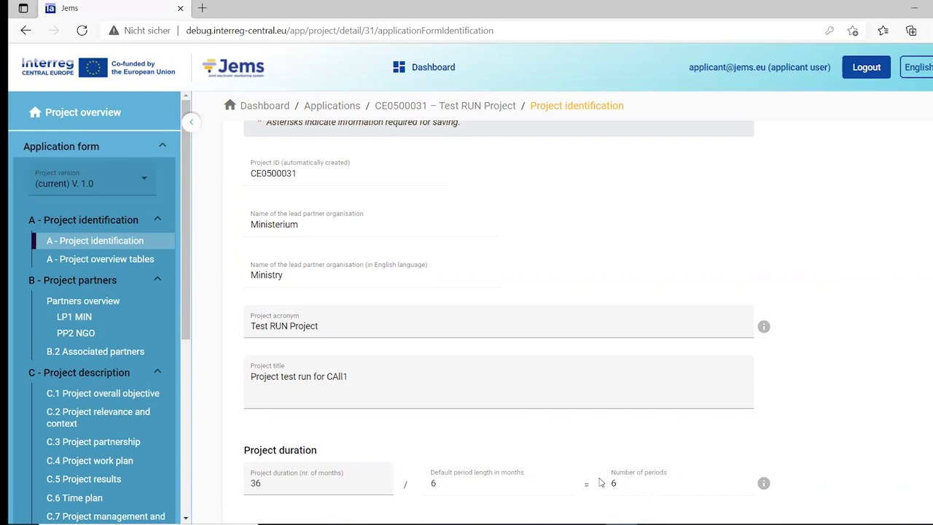
left_click(83, 319)
- Open the lead partner MIN's budget and add an empty staff costs row
left_click(675, 195)
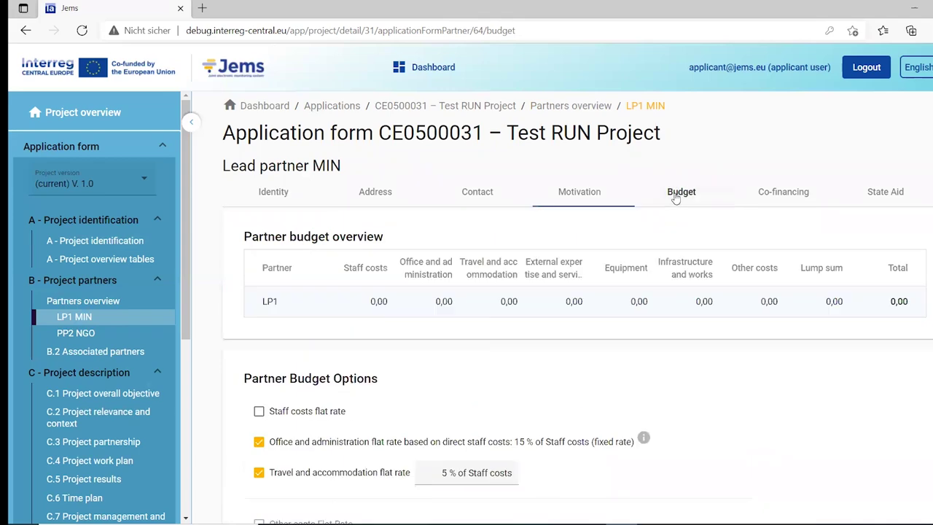
scroll(488, 393, "down", 3)
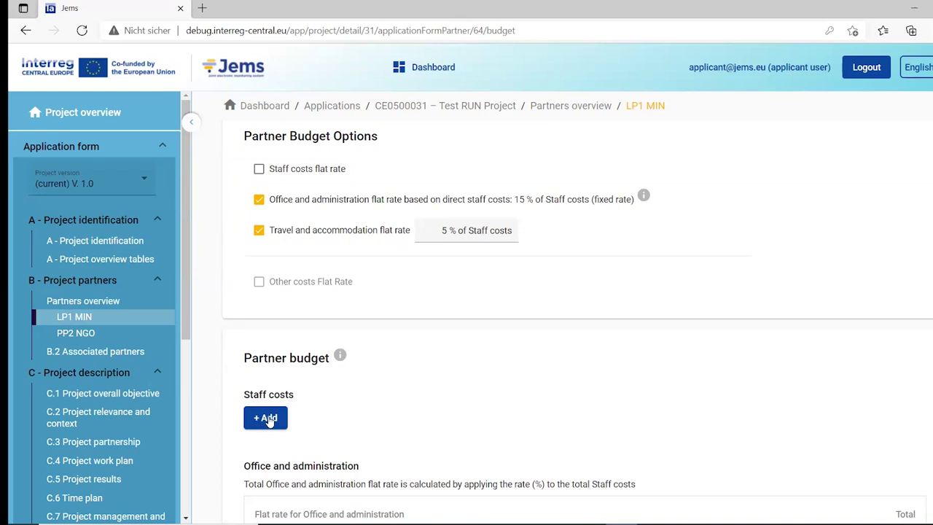
left_click(267, 419)
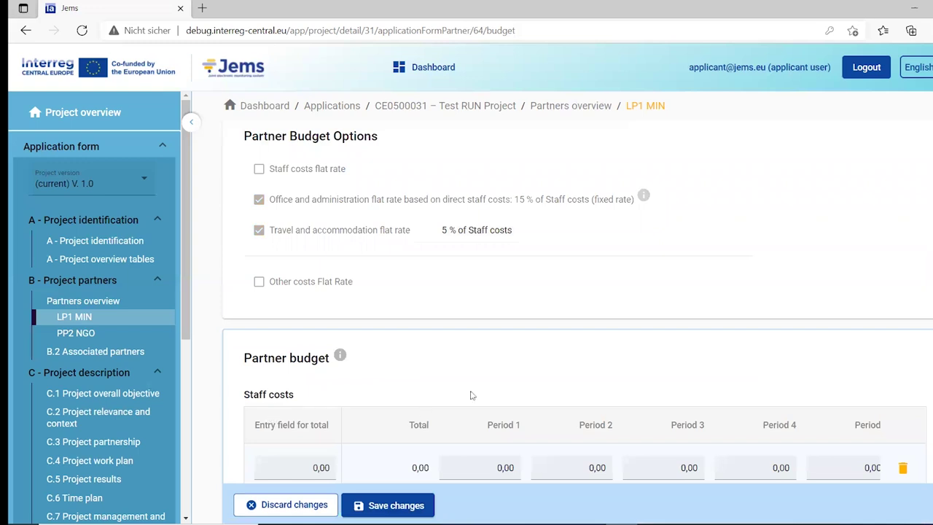
scroll(479, 357, "down", 2)
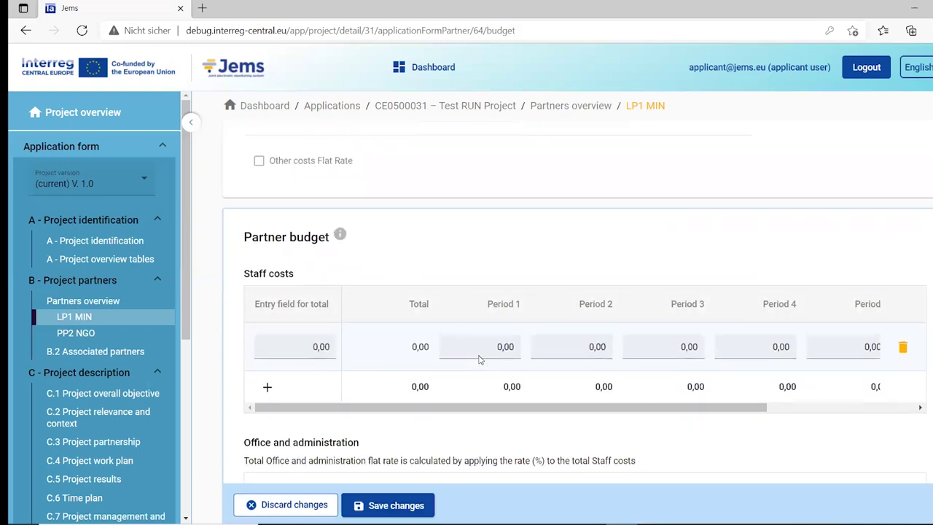
scroll(464, 353, "down", 1)
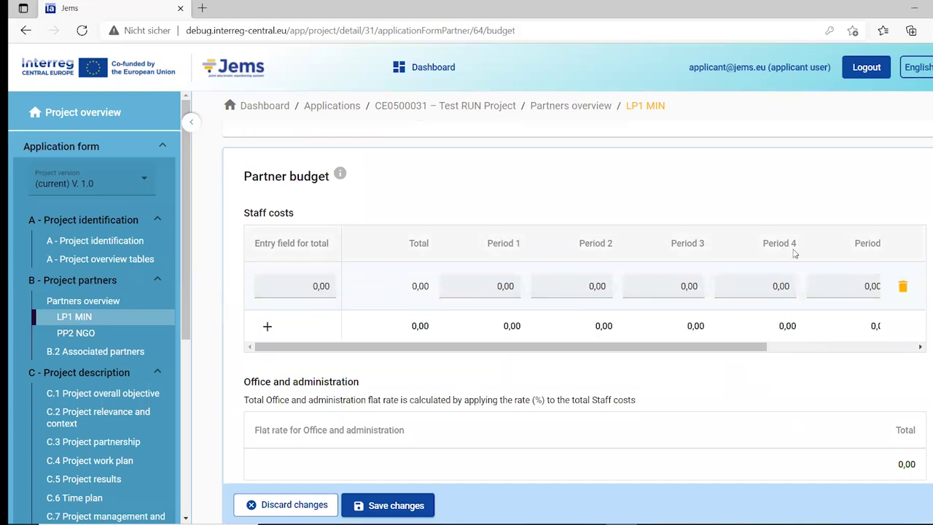
- Collapse the left sidebar so all Period 1–6 columns of the staff table fit
left_click_drag(738, 353, 906, 358)
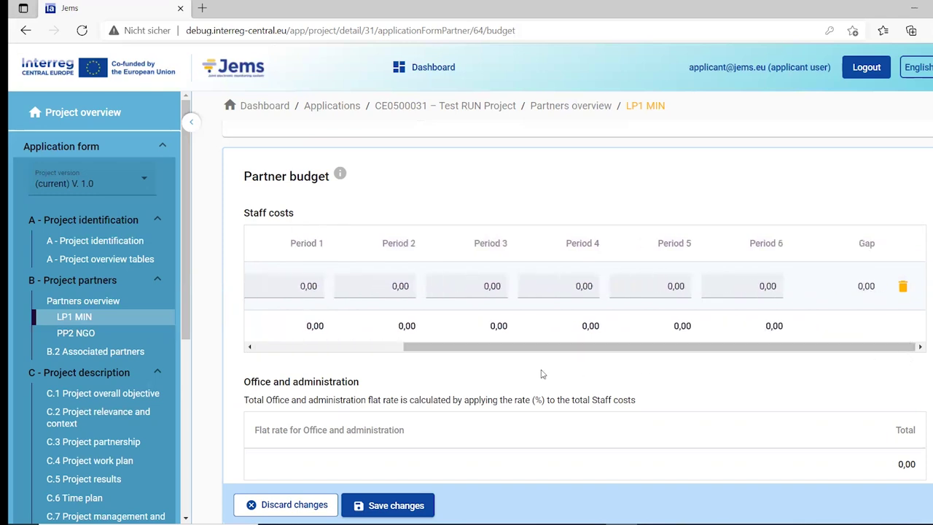
left_click(191, 126)
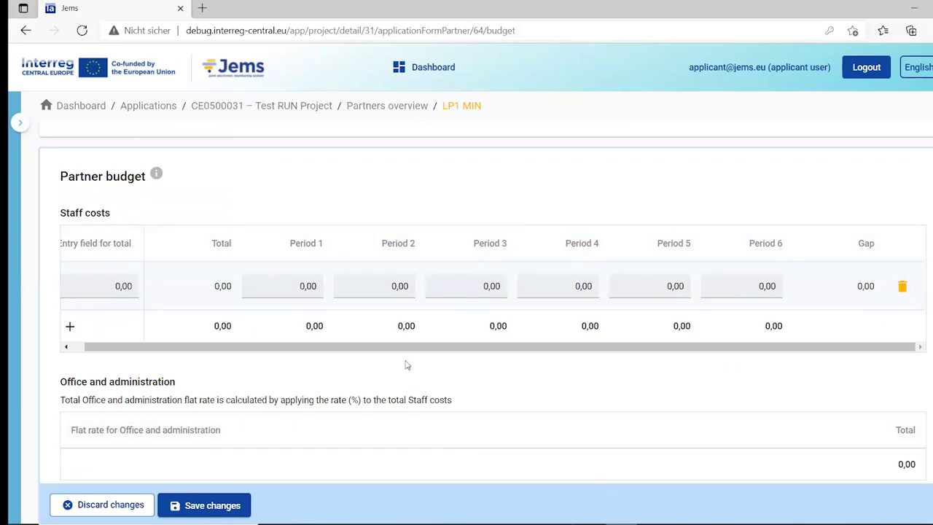
left_click_drag(209, 350, 157, 336)
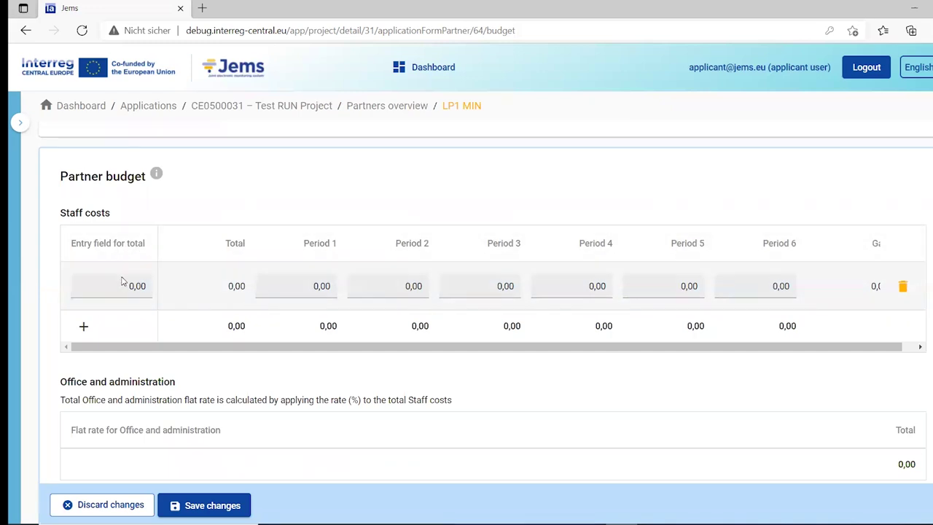
- Enter a 60.000 staff total and Periods 1–3 amounts of 10.000, 20.000 and 10.000
left_click(136, 286)
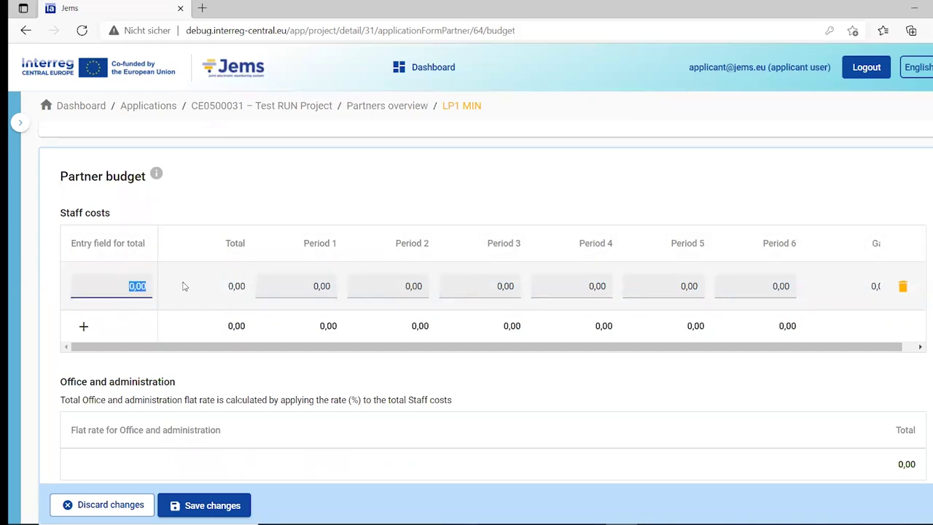
type("60.00")
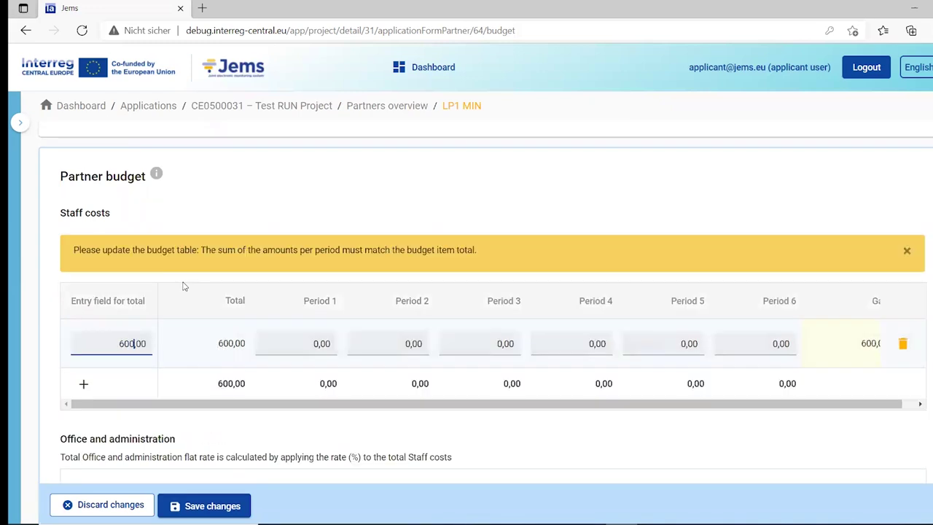
type("0")
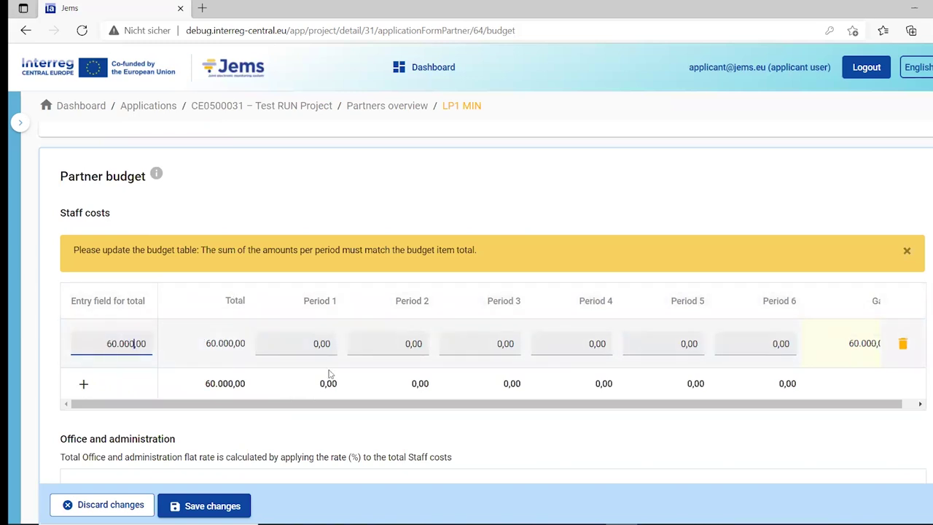
left_click(291, 344)
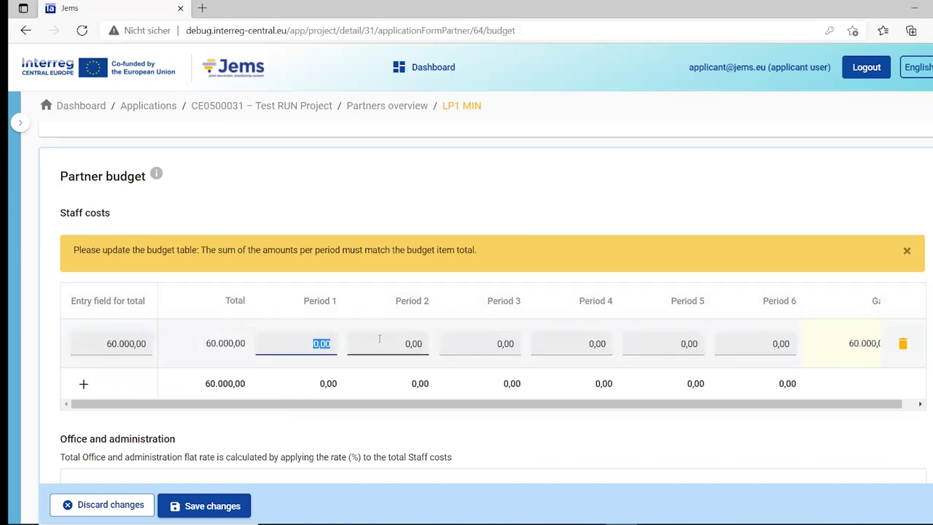
type("1000")
left_click(428, 348)
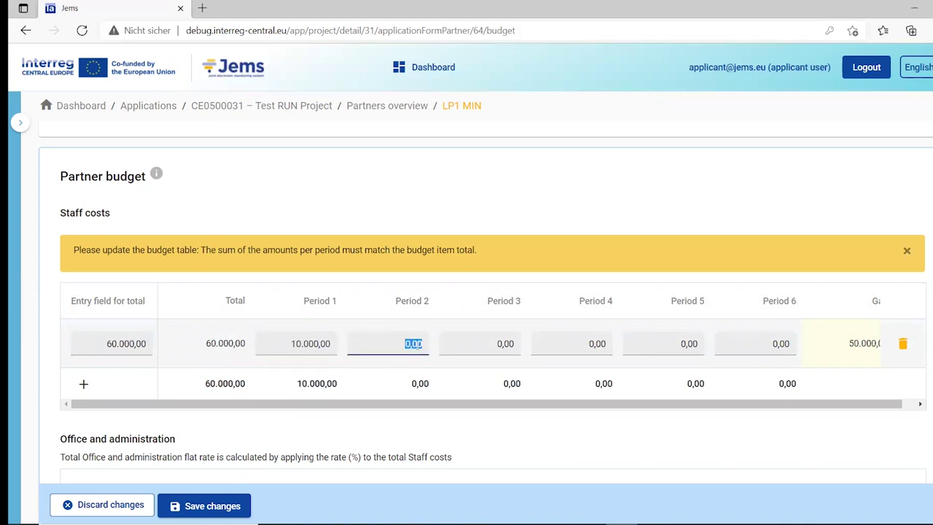
type("20.000")
left_click(496, 342)
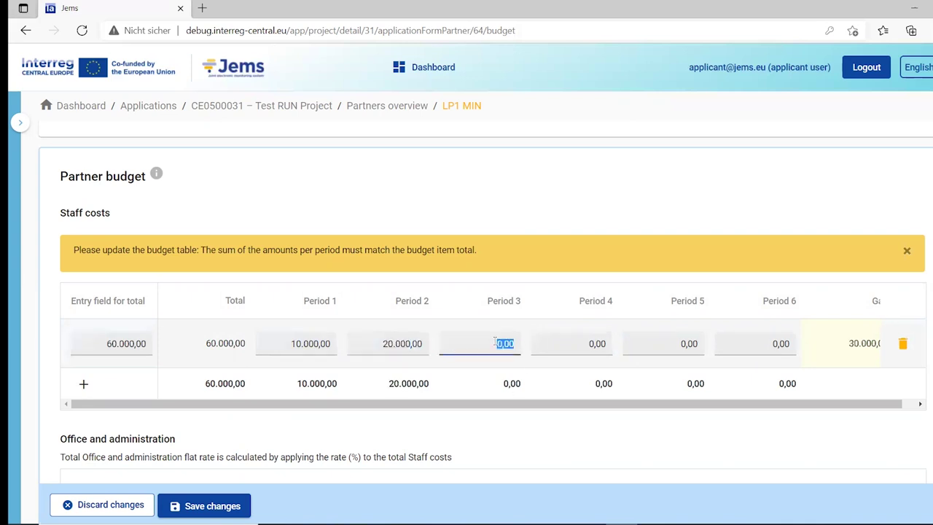
type("1000")
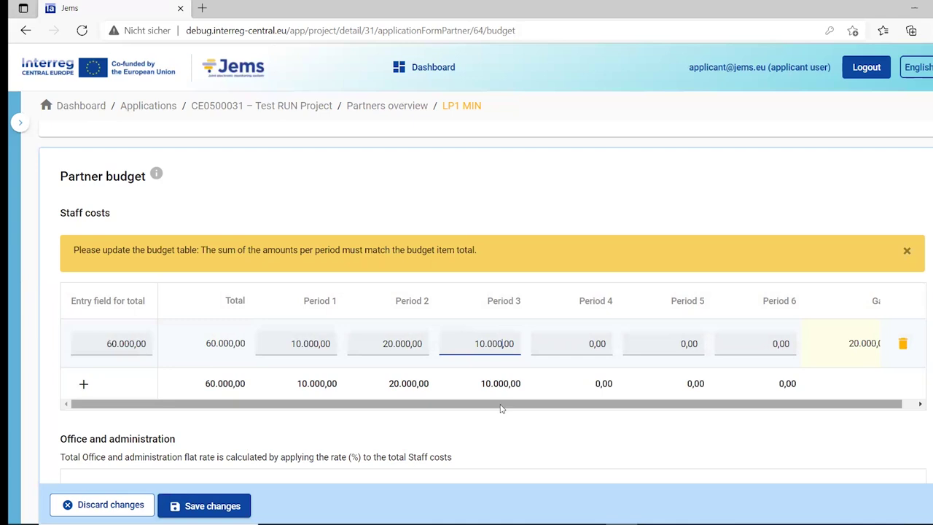
- Fill Period 5 with 20.000 and Period 6 with 10.000, leaving Period 4 at 0
left_click_drag(503, 406, 539, 405)
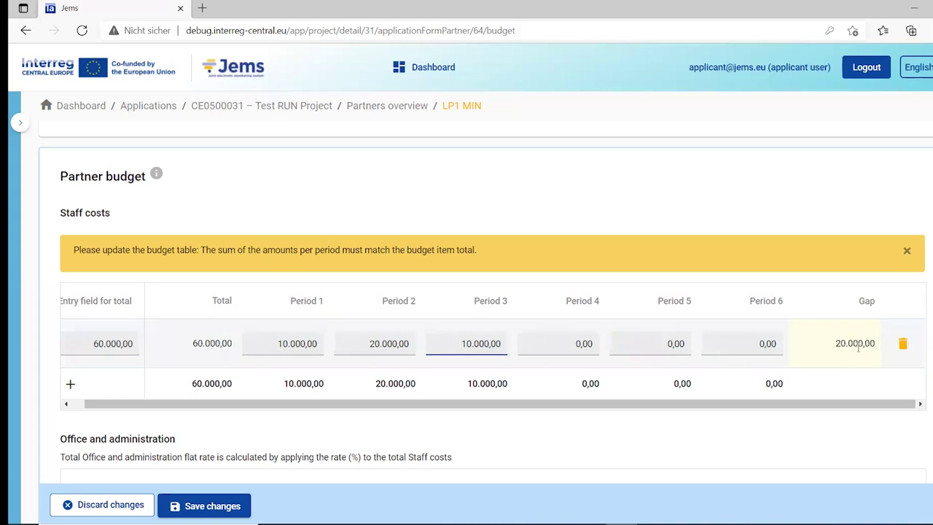
left_click(648, 344)
type("20.0")
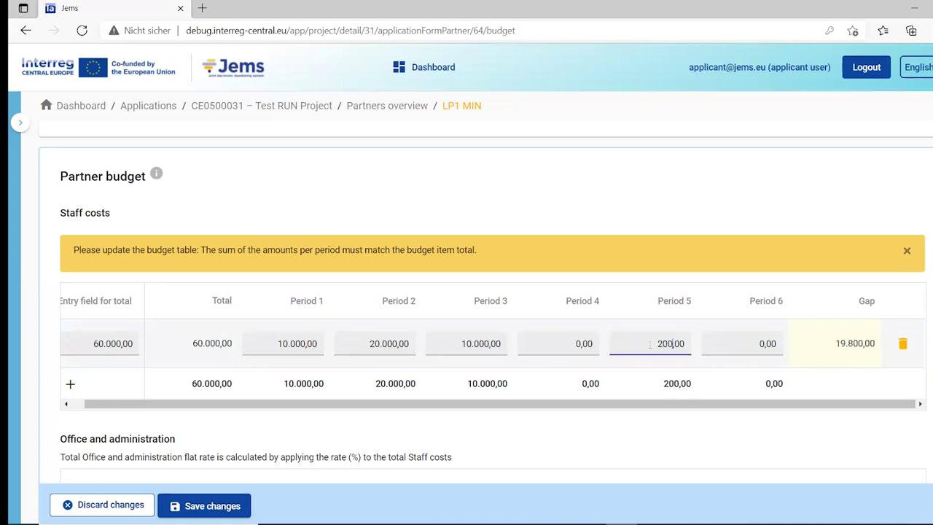
type("00")
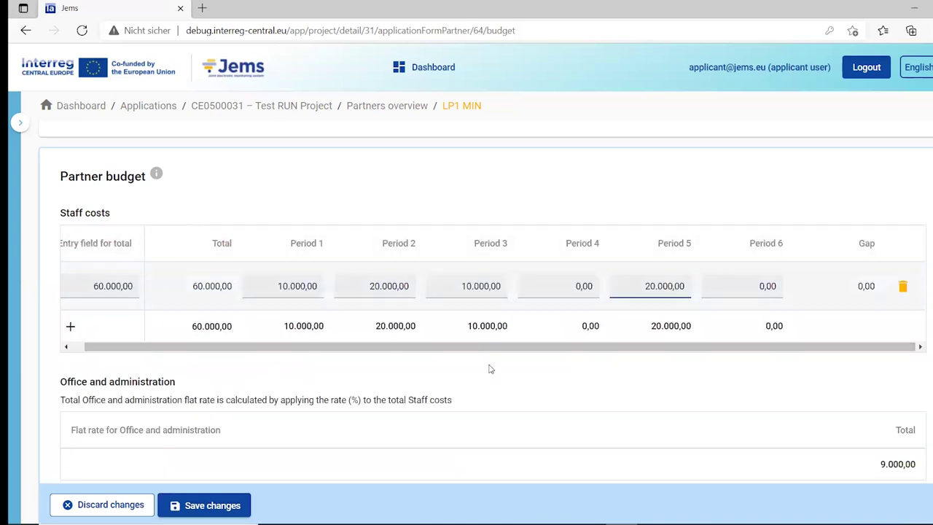
left_click(739, 286)
type("10.0")
type("00")
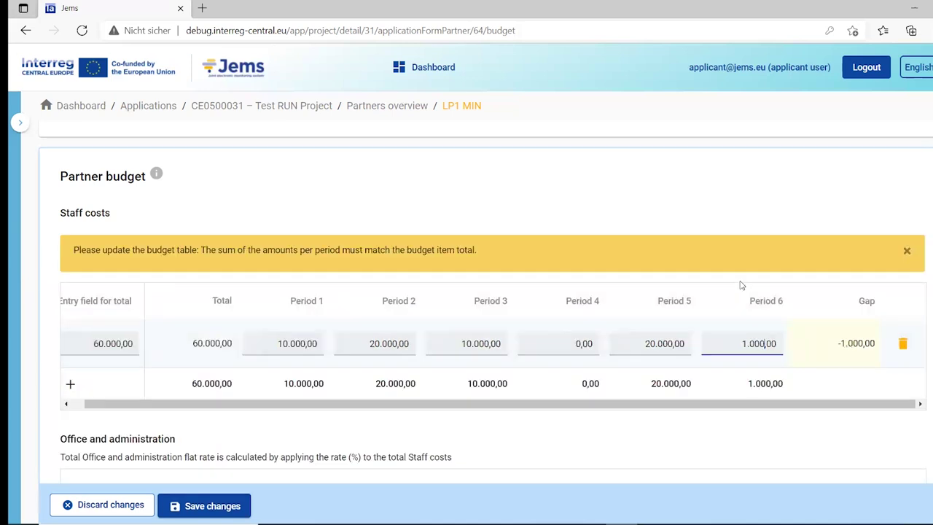
left_click(731, 449)
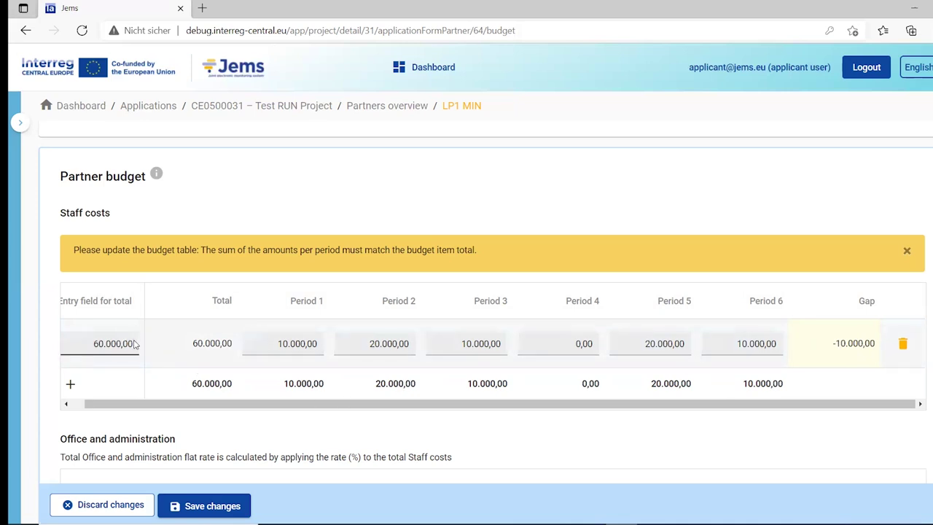
- Change the staff cost total from 60.000 to 70.000 to clear the gap, then add a second staff row
left_click_drag(132, 342, 83, 333)
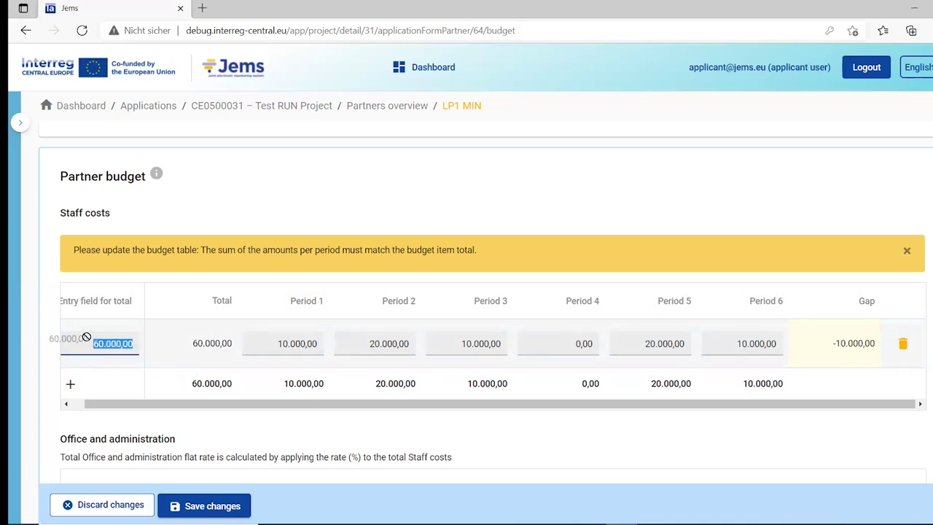
type("70.000")
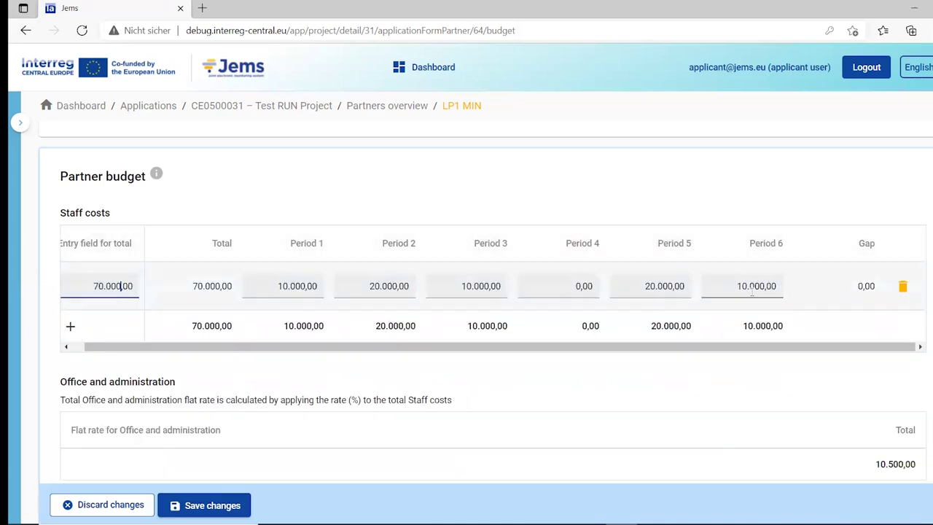
left_click_drag(306, 352, 194, 347)
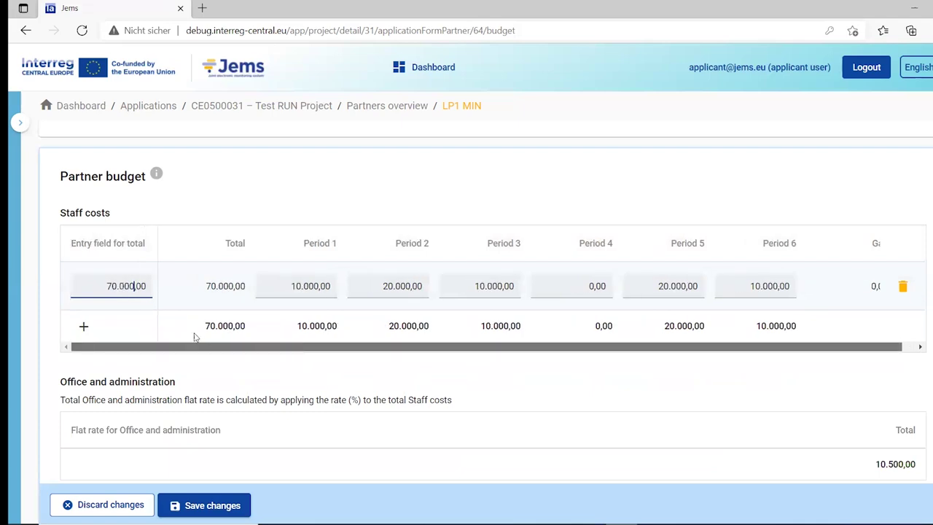
scroll(594, 362, "up", 3)
scroll(594, 362, "down", 3)
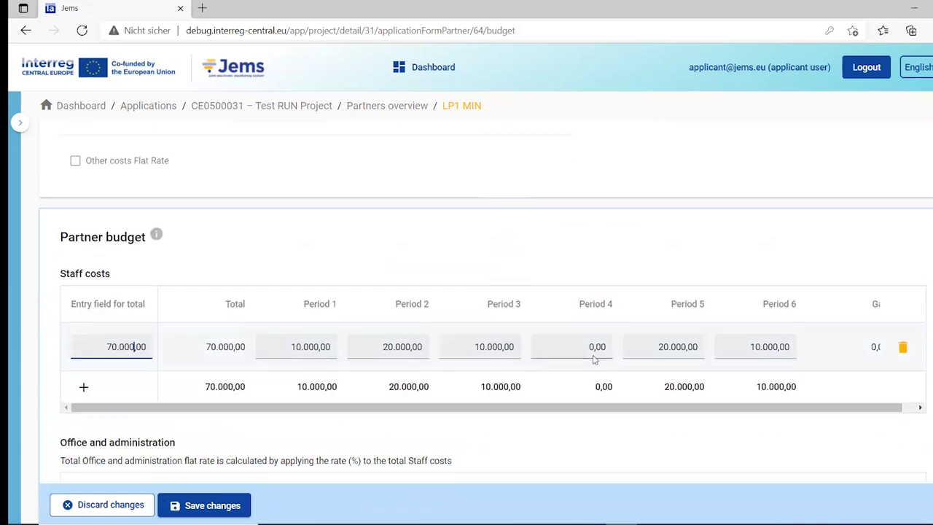
scroll(593, 359, "down", 1)
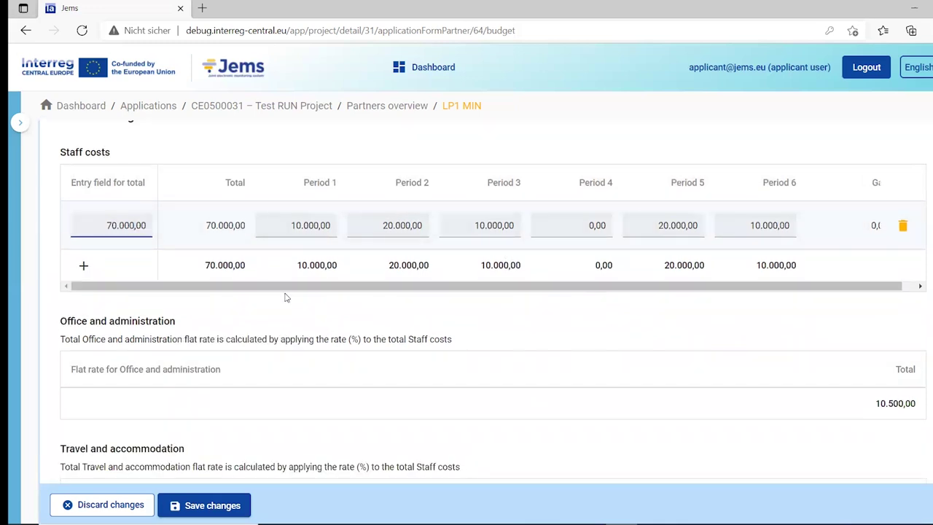
left_click(83, 266)
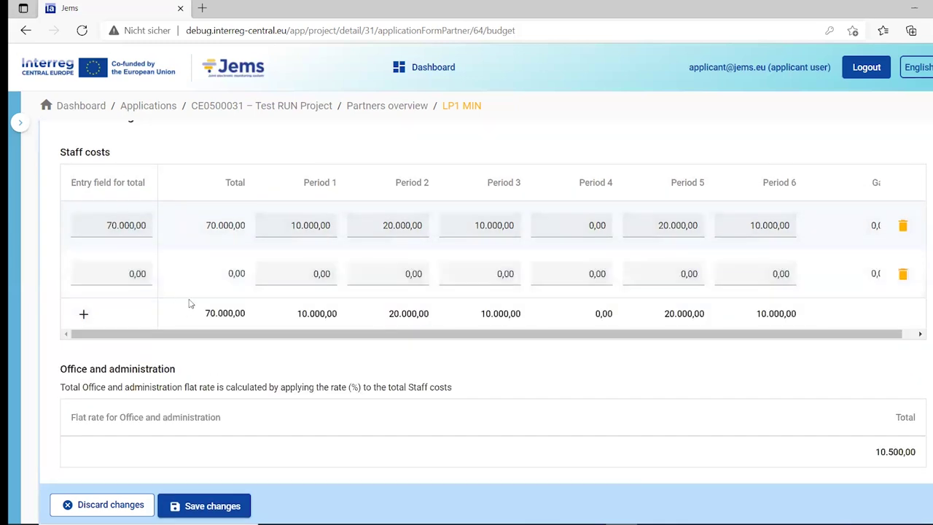
- Enter 10.000 in Periods 1, 3 and 5 of the second staff row
left_click(321, 286)
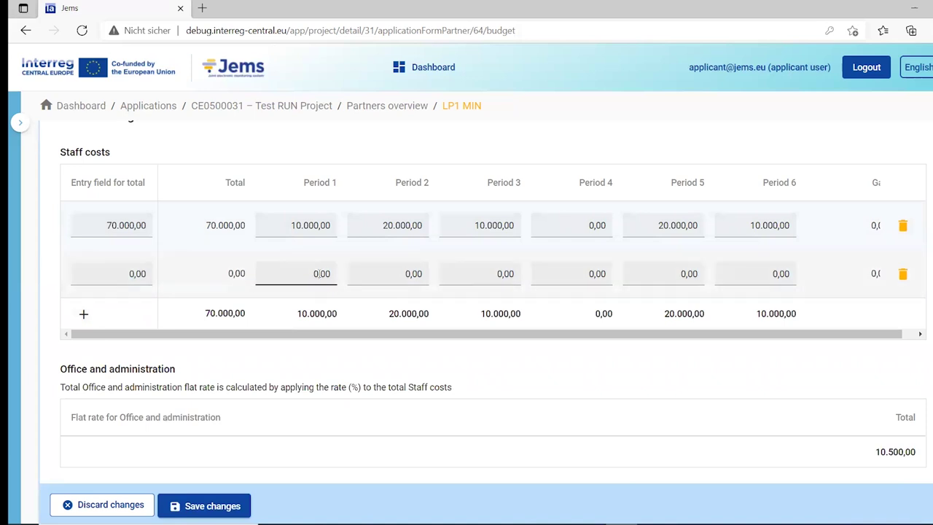
double_click(313, 271)
type("10000")
double_click(467, 331)
type("10.000")
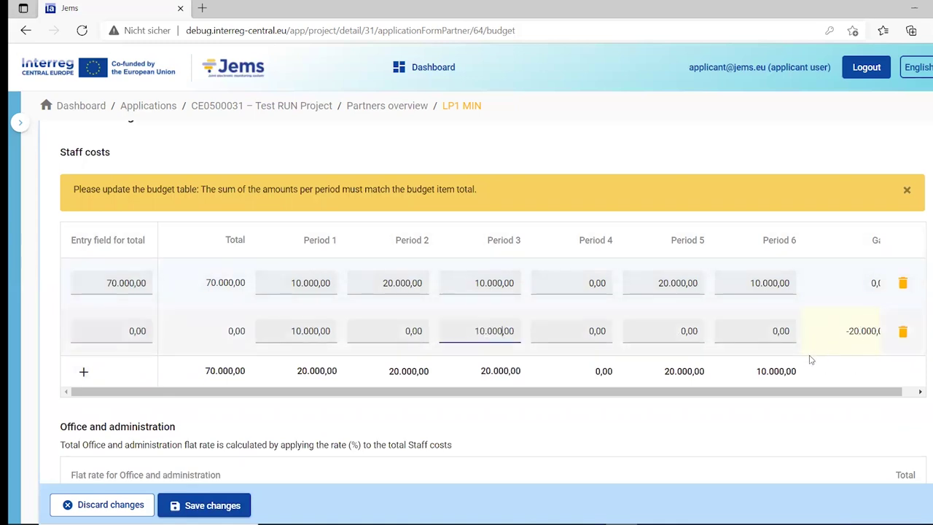
scroll(789, 390, "right", 1)
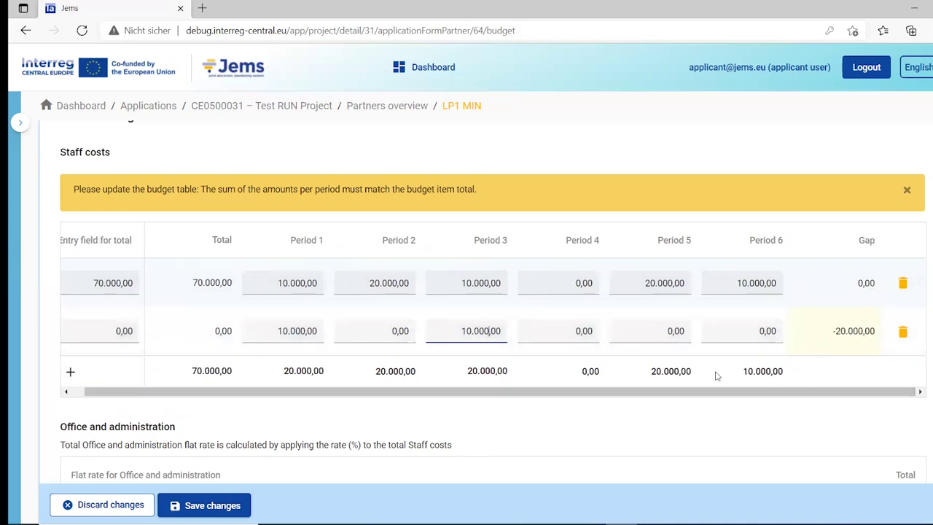
double_click(663, 330)
type("10.000")
scroll(487, 469, "up", 1)
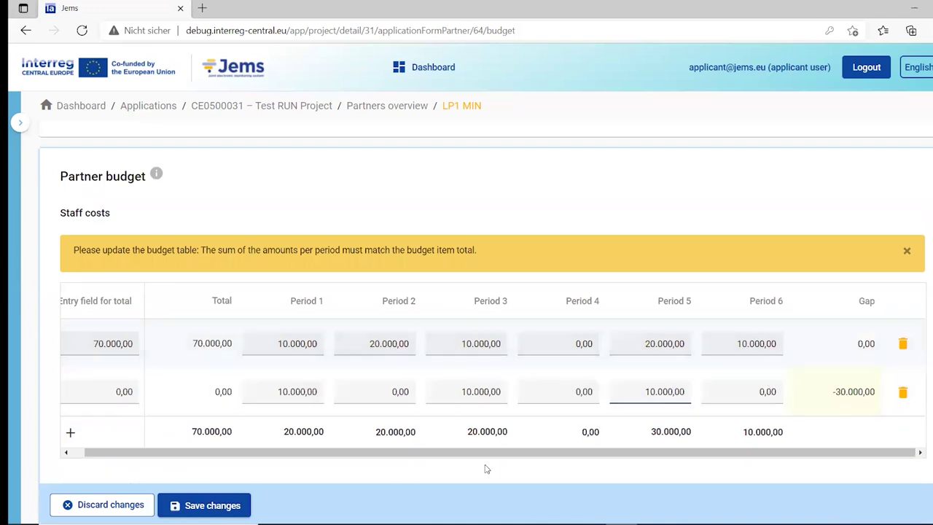
left_click_drag(352, 452, 223, 437)
- Give the second row a 30.000 total, then delete that row
double_click(114, 387)
type("30000")
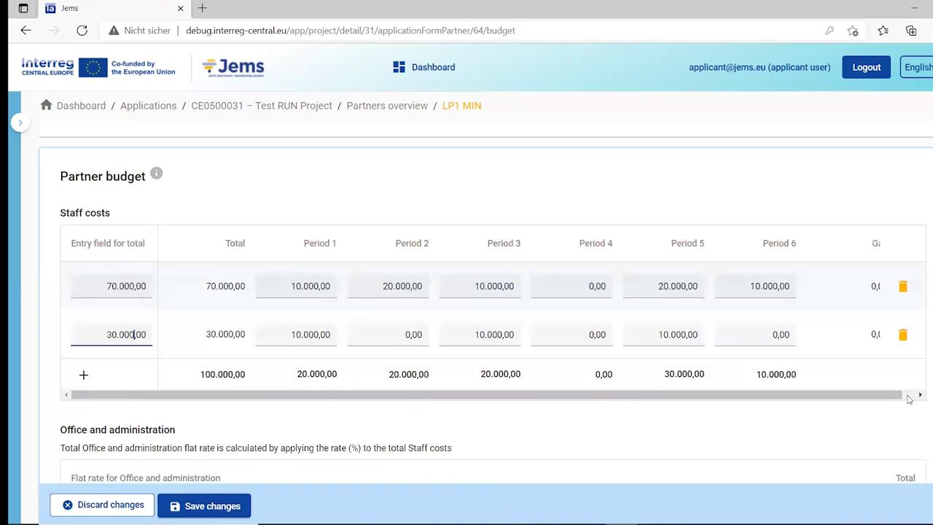
scroll(579, 211, "up", 2)
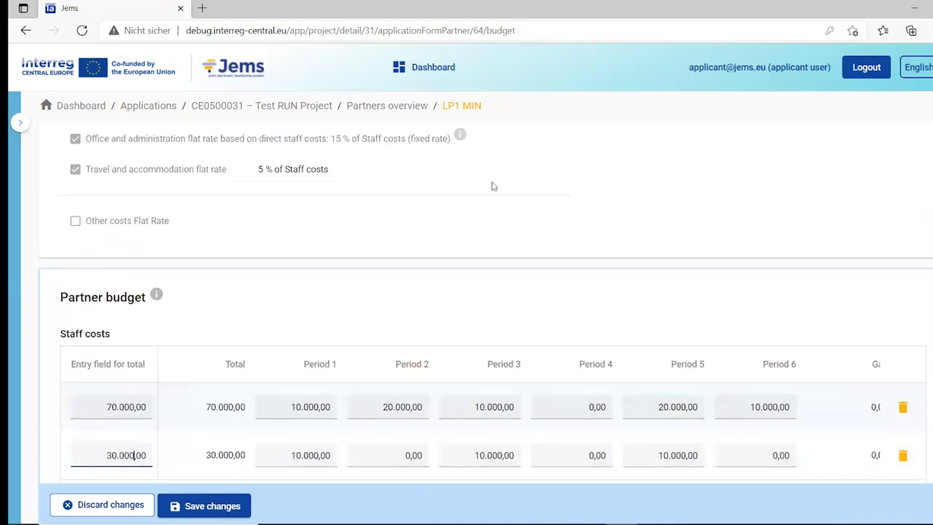
scroll(688, 456, "down", 1)
scroll(742, 459, "down", 1)
left_click(682, 442)
scroll(656, 423, "down", 1)
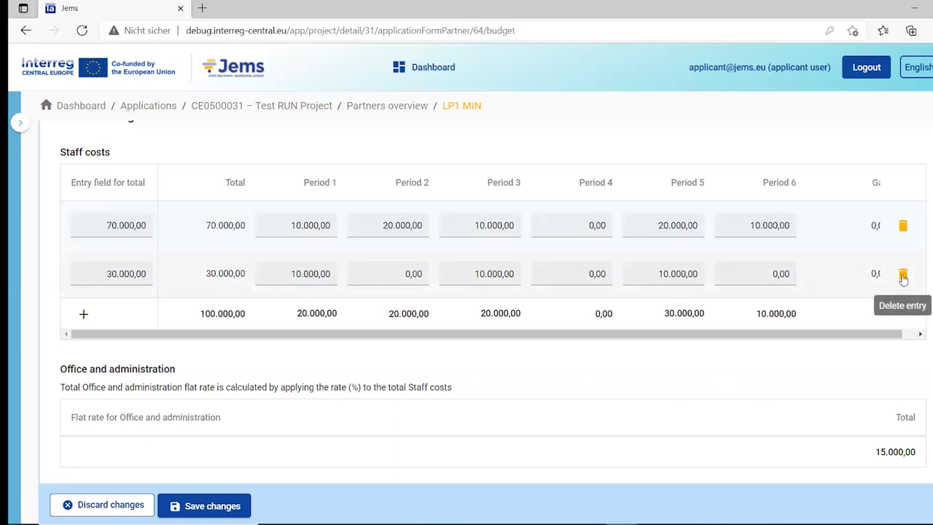
left_click(903, 276)
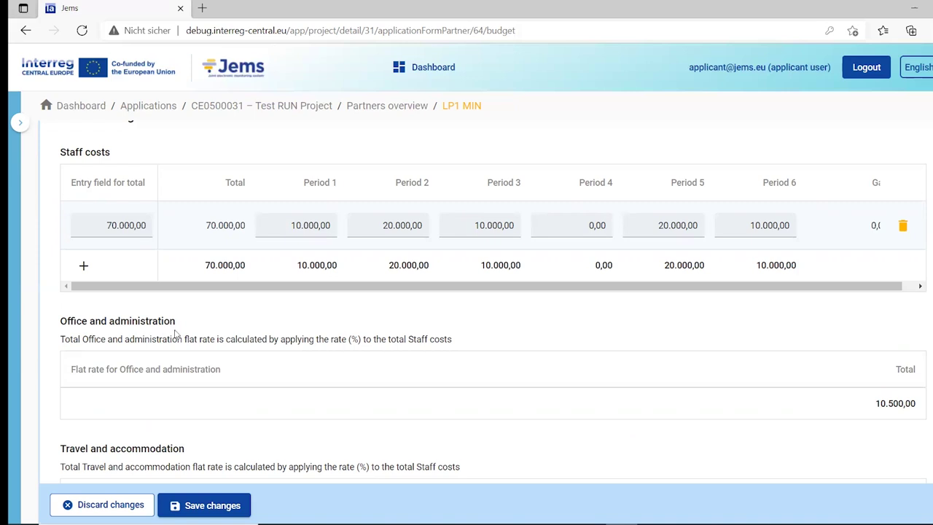
- Review the budget options and flat-rate totals, then add an empty External expertise and services row
scroll(254, 360, "up", 4)
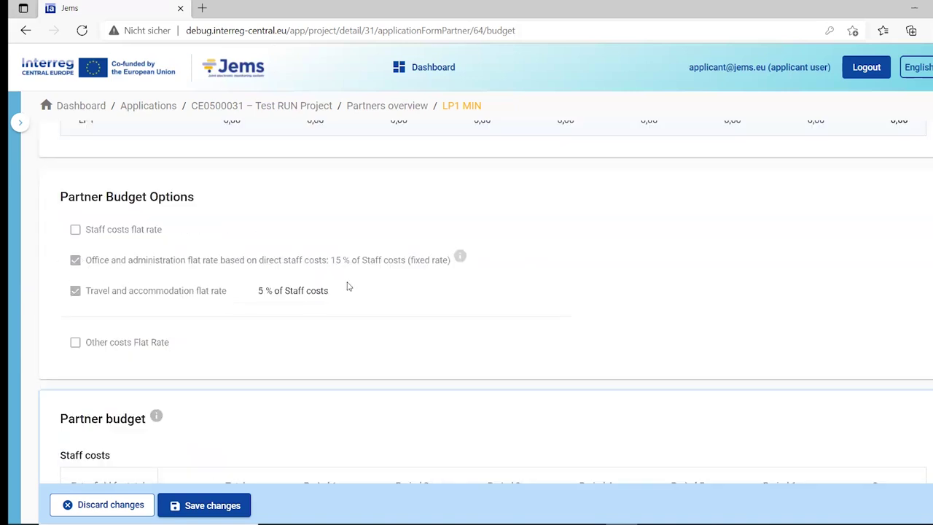
scroll(373, 309, "down", 6)
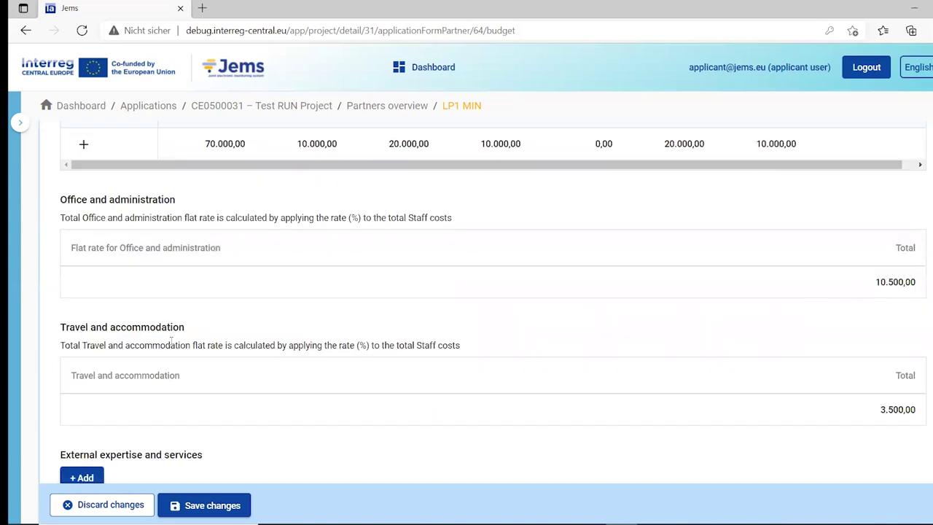
scroll(441, 411, "up", 8)
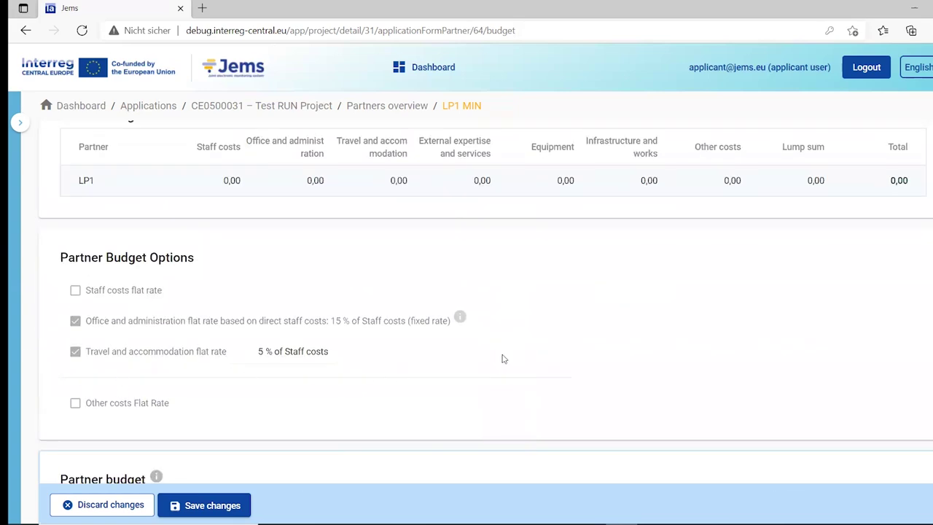
scroll(491, 364, "down", 7)
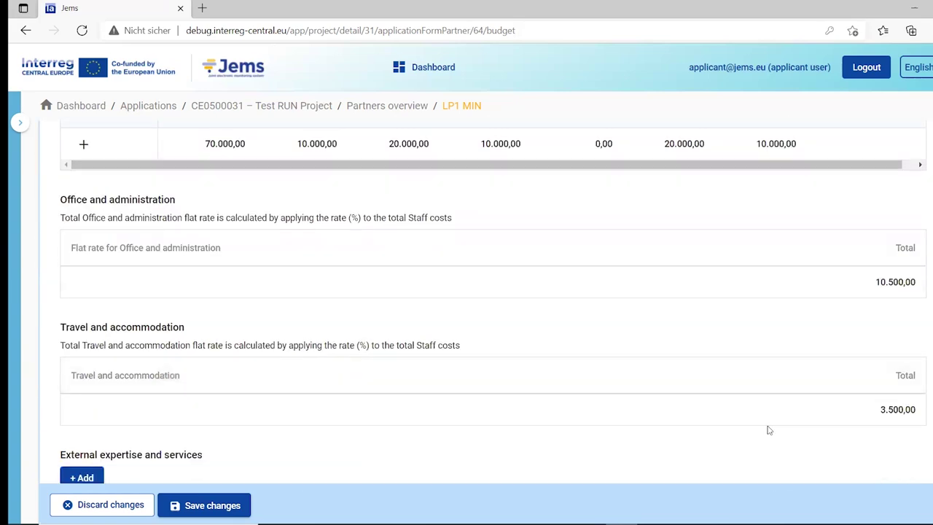
scroll(783, 398, "down", 3)
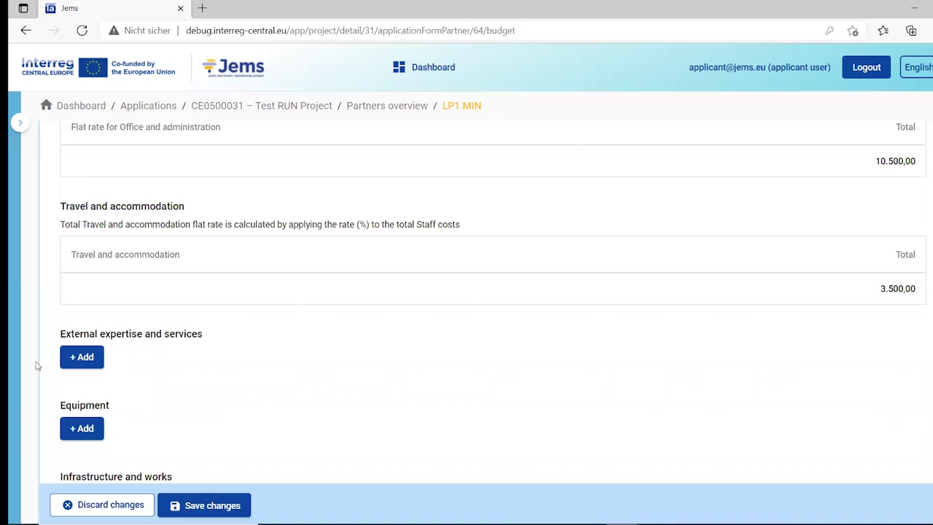
left_click(79, 359)
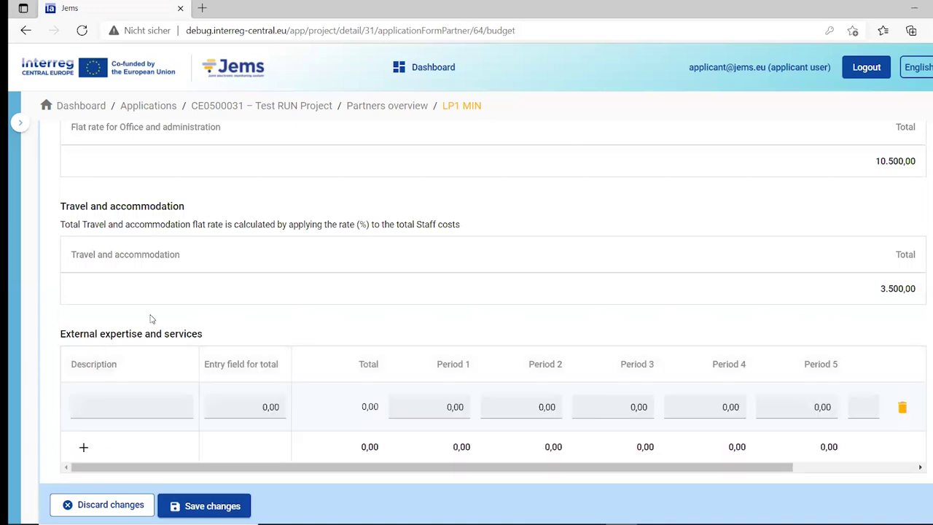
- Describe the new external expertise row as 'study'
scroll(150, 317, "down", 1)
scroll(150, 319, "down", 1)
left_click(113, 287)
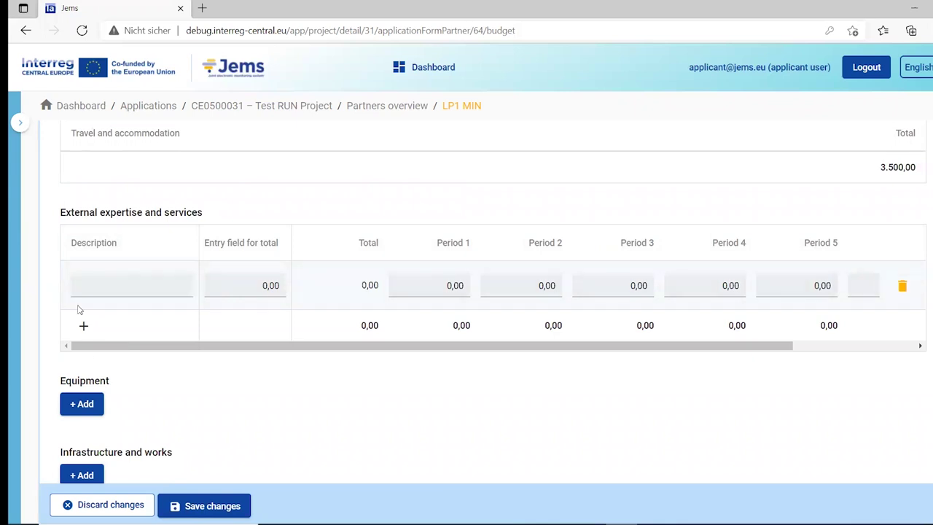
left_click(120, 288)
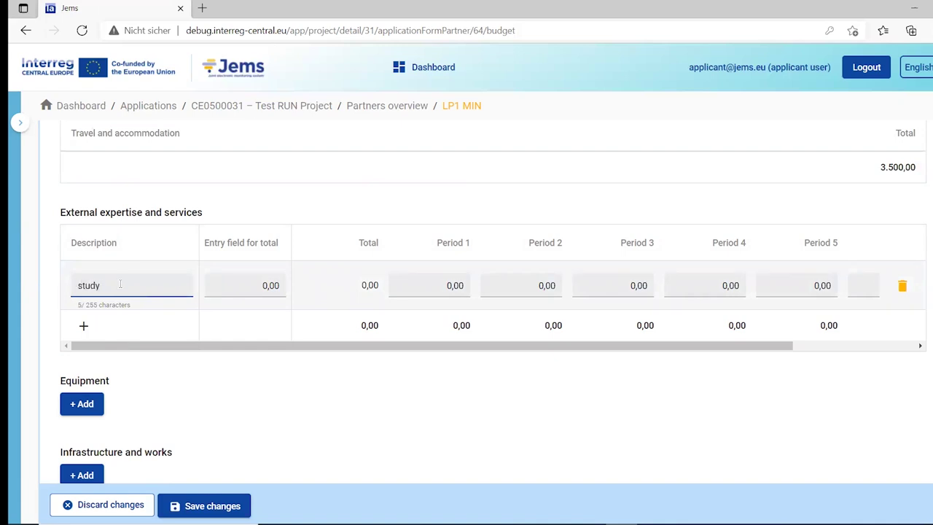
scroll(233, 325, "up", 10)
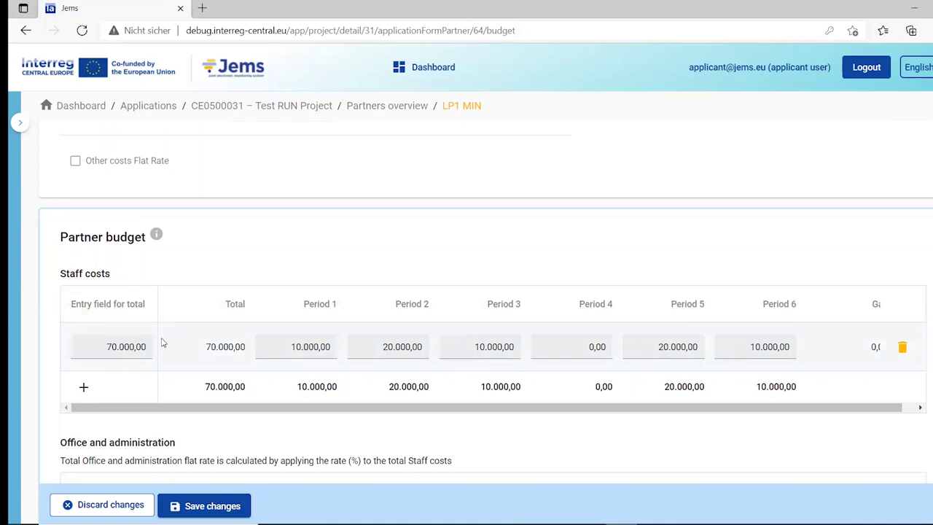
scroll(202, 356, "down", 2)
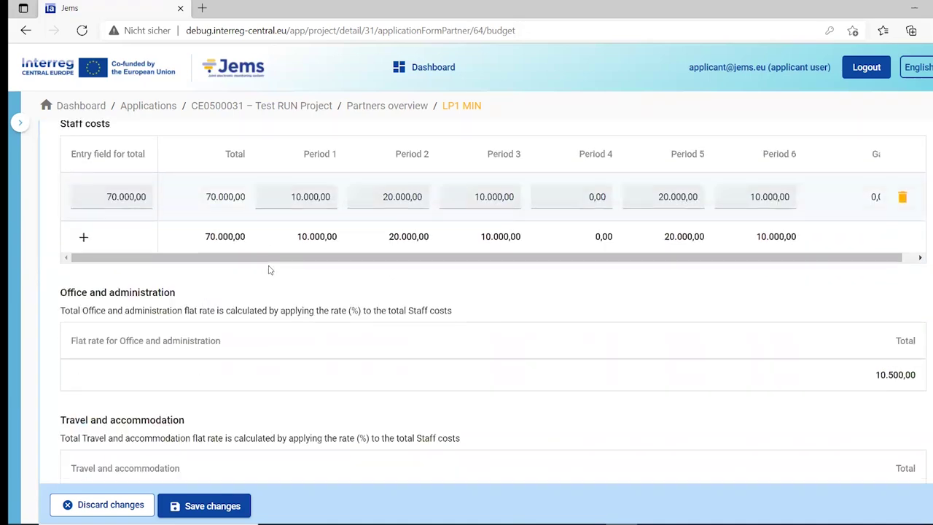
scroll(268, 271, "down", 4)
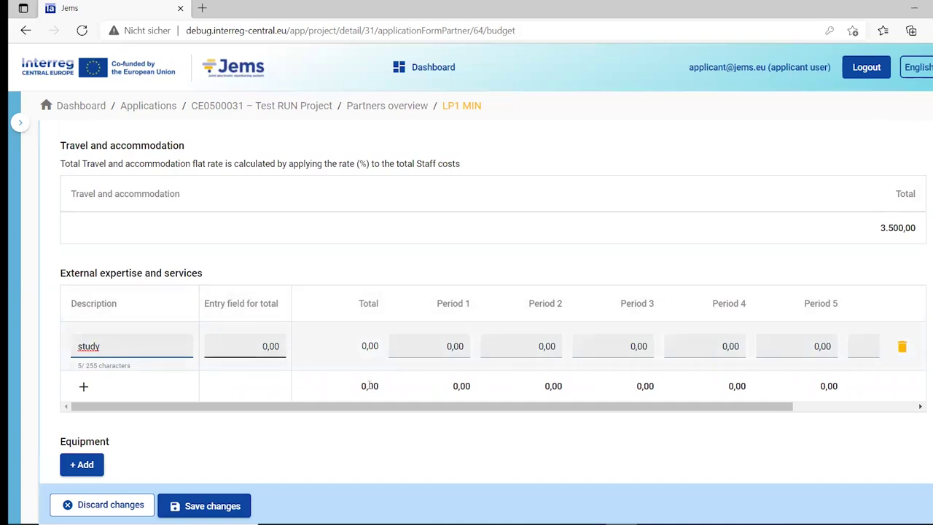
- Allocate 5.000 to Period 2 with a matching 5.000 total, and add an Equipment row
left_click(531, 350)
type("00")
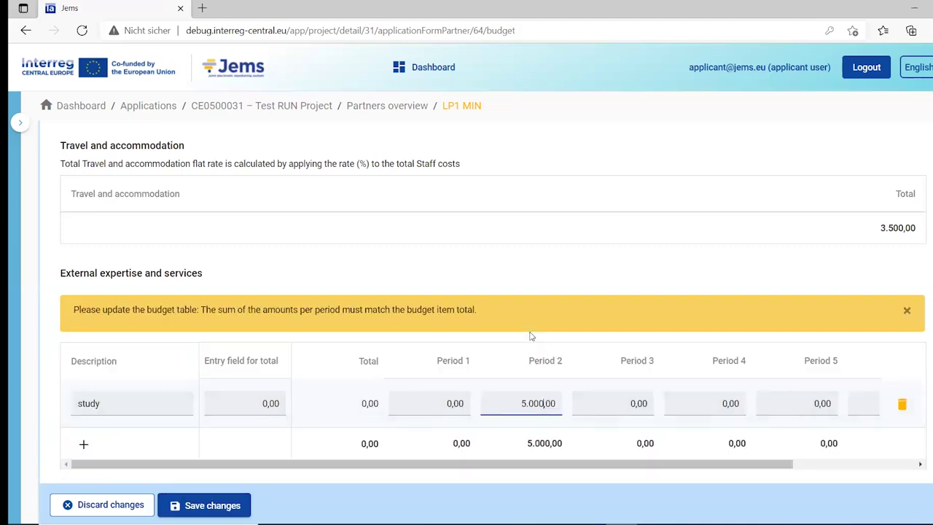
left_click(258, 395)
type("5.000")
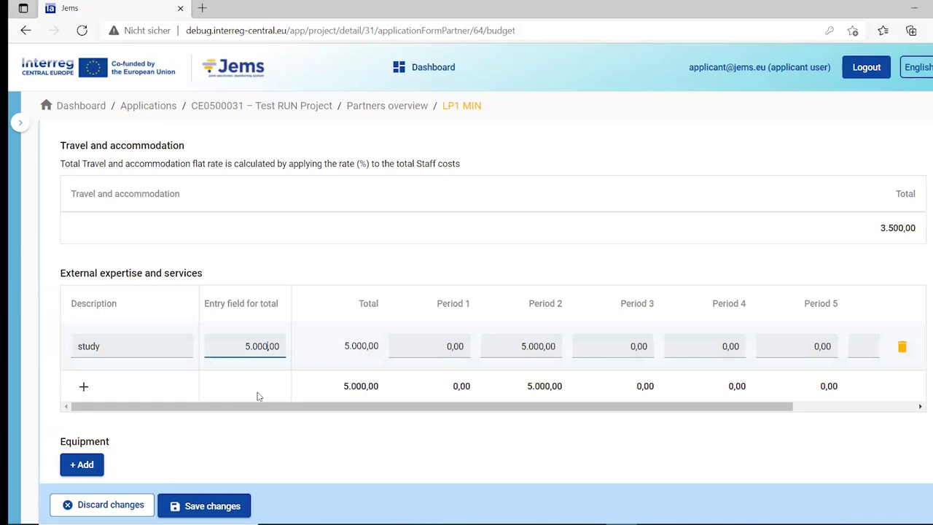
scroll(232, 437, "down", 2)
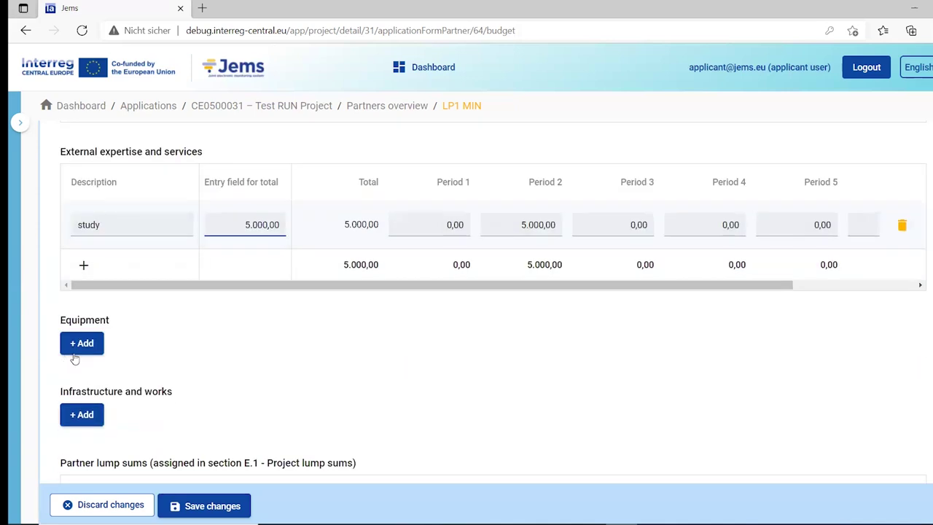
left_click(76, 352)
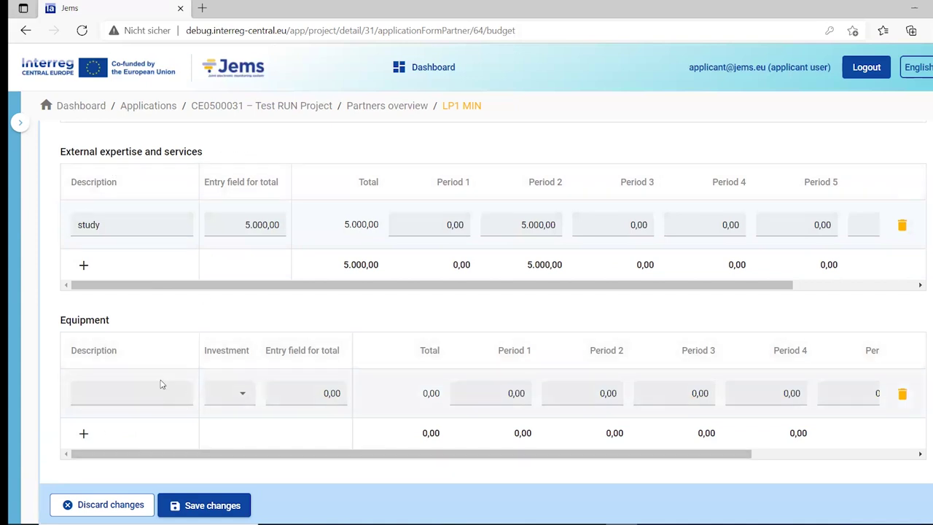
- Look at the Equipment row's Investment options, then switch to the Green TEST browser window
left_click(77, 391)
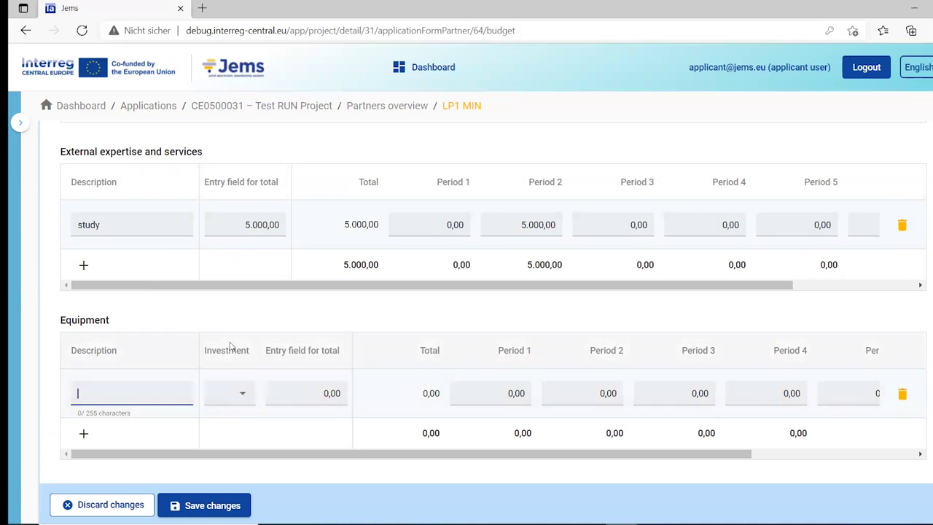
left_click(244, 394)
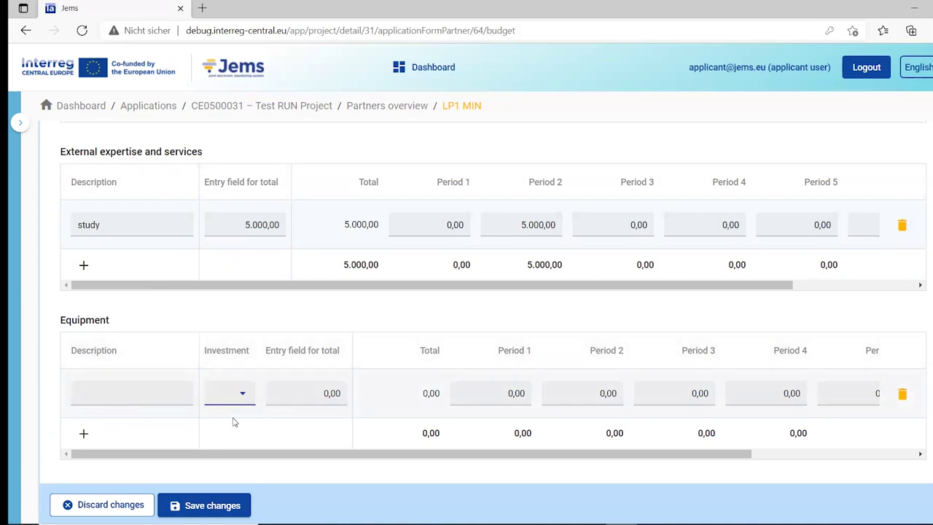
left_click(20, 123)
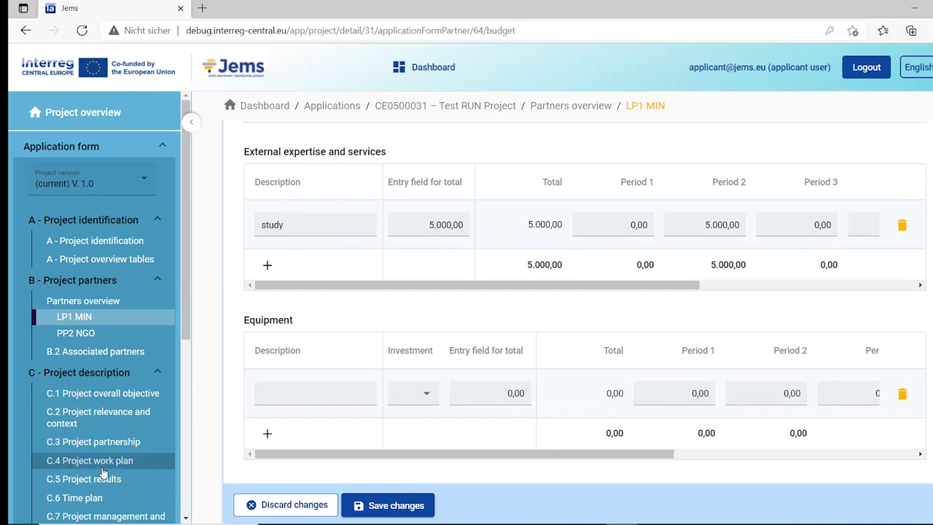
left_click(426, 397)
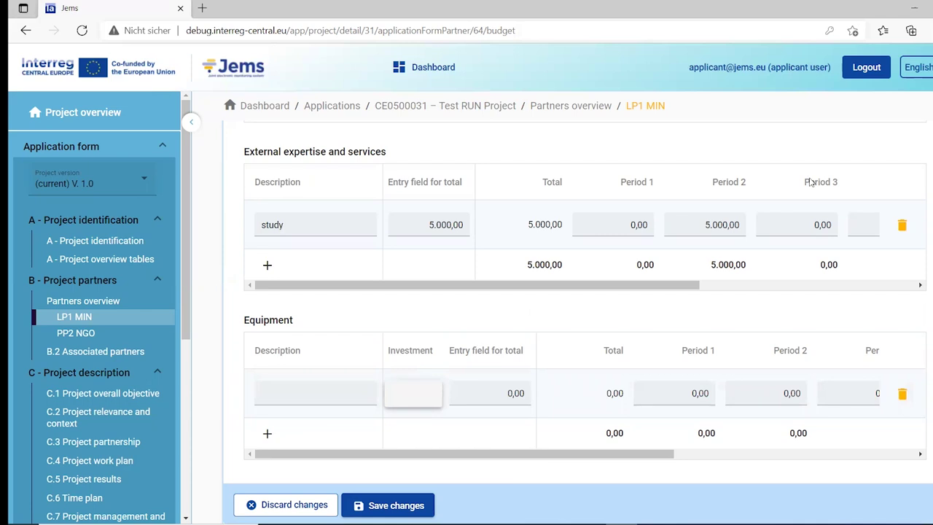
key("alt+Tab")
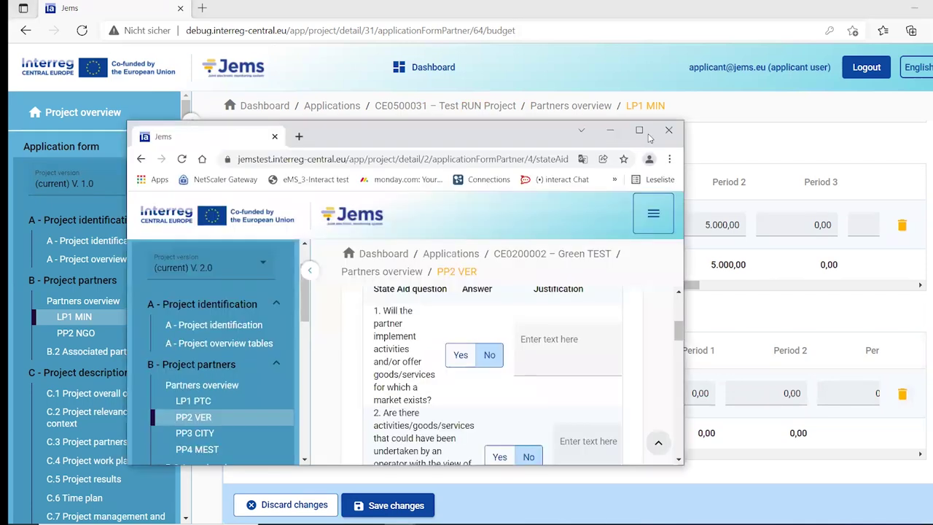
- Maximize the Green TEST window and open partner PP2 VER's budget
left_click(637, 129)
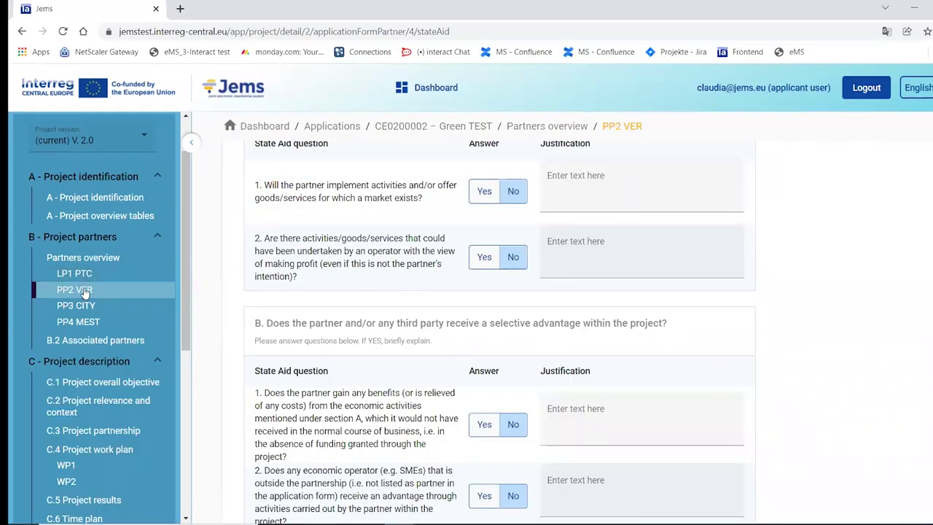
left_click(133, 292)
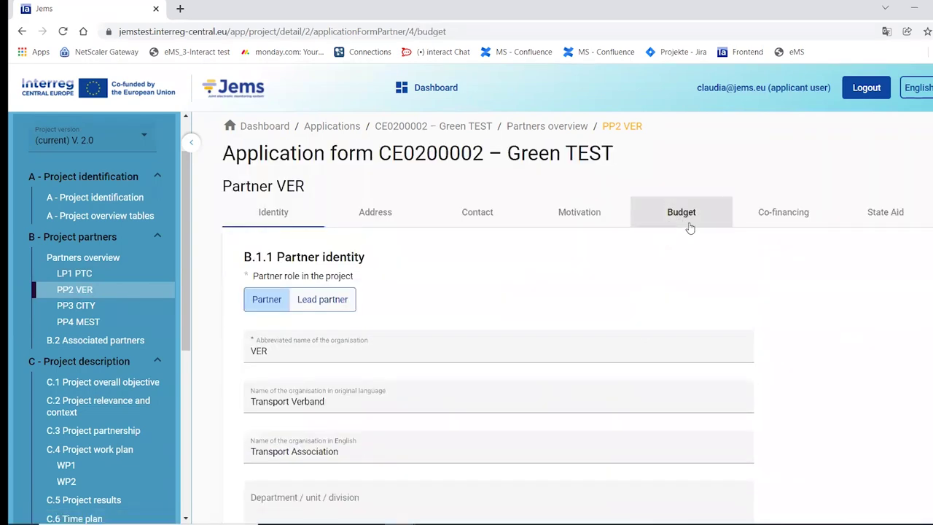
left_click(688, 223)
scroll(548, 368, "down", 10)
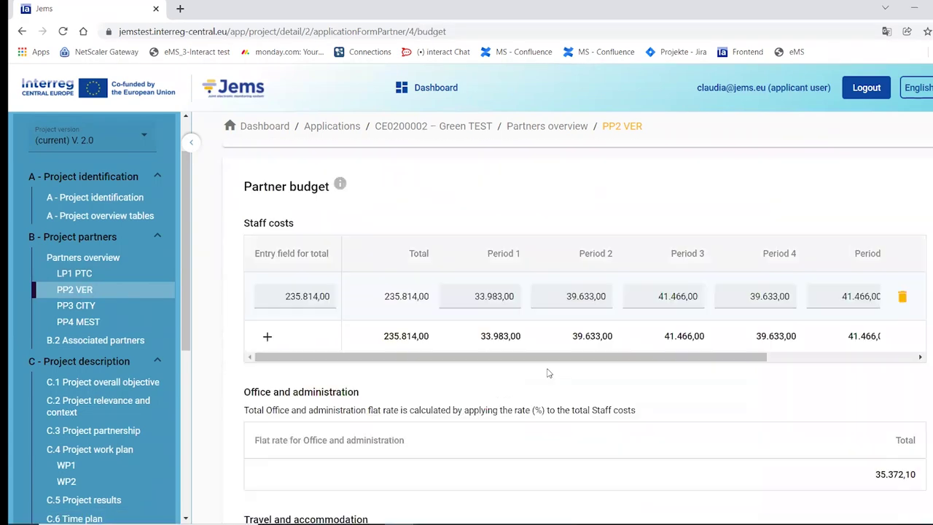
scroll(547, 373, "down", 4)
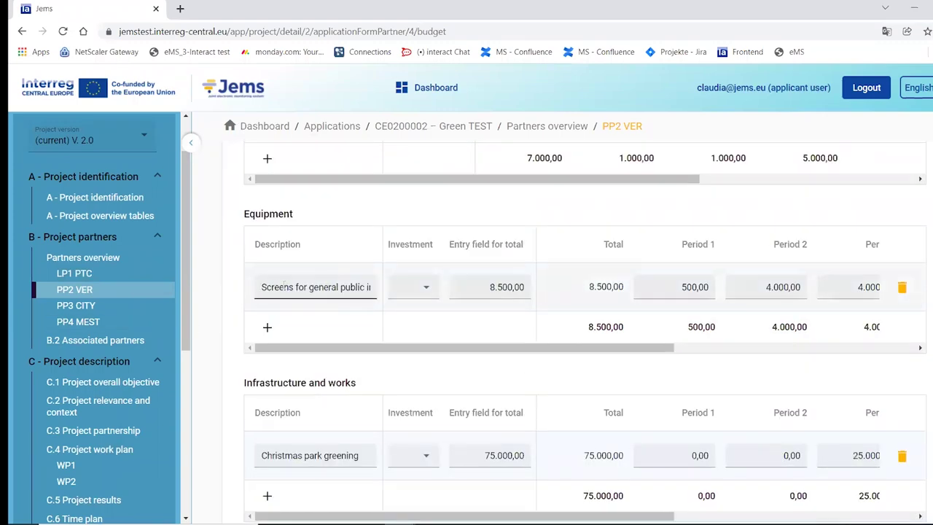
- Assign investment I1.1 to the screens and Christmas park greening rows, then discard the changes
left_click(428, 289)
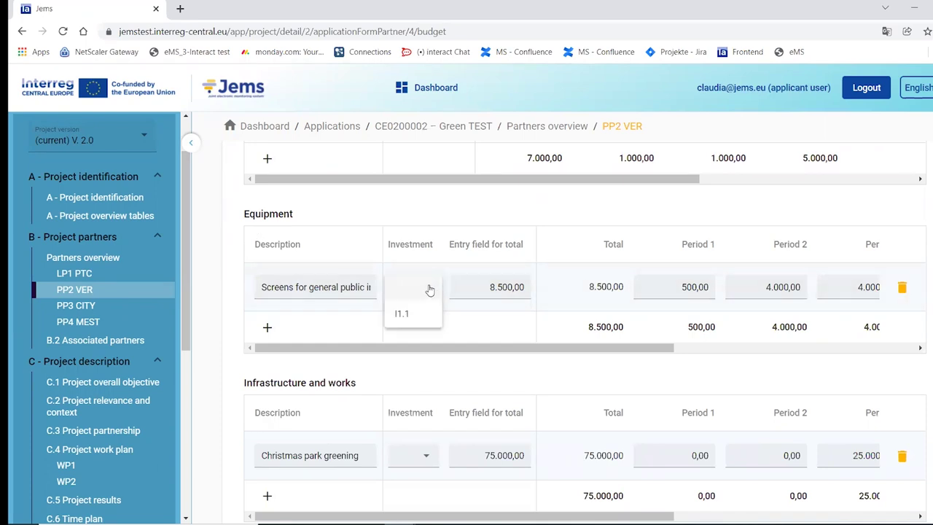
left_click(405, 316)
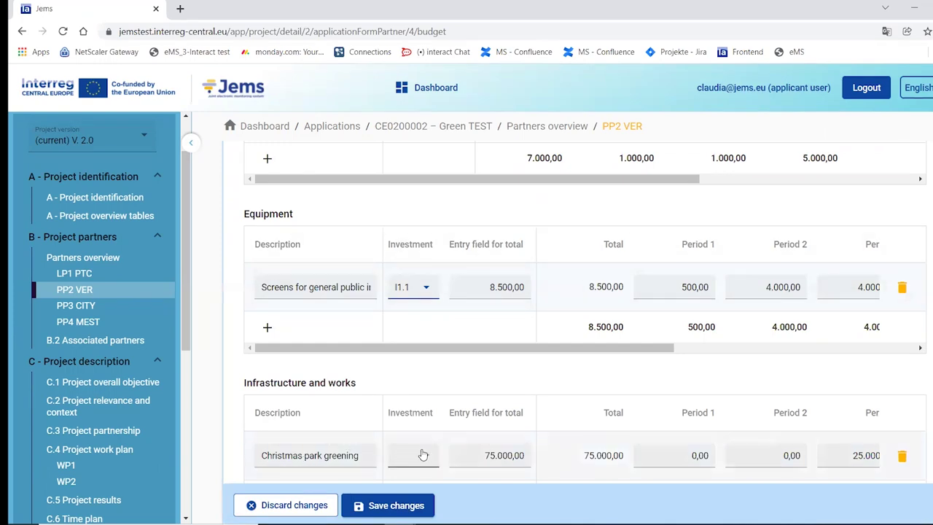
scroll(394, 402, "down", 1)
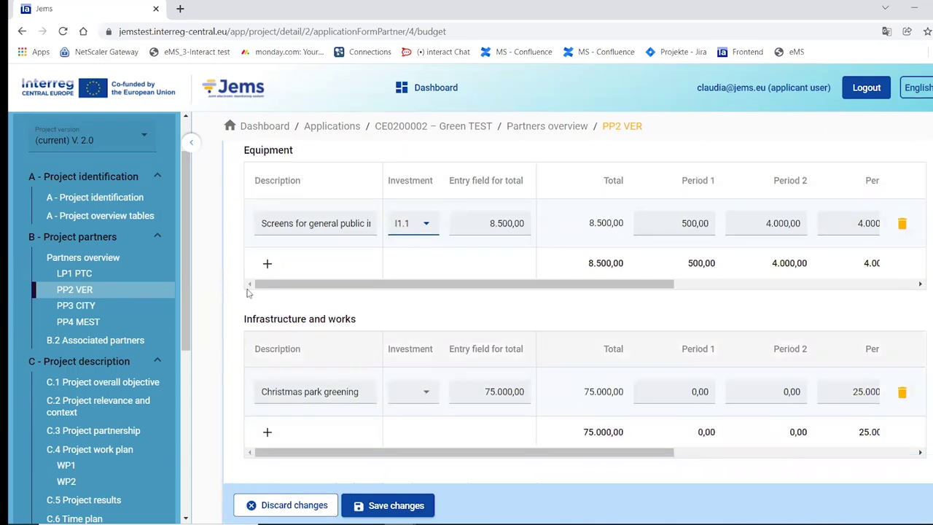
left_click(426, 391)
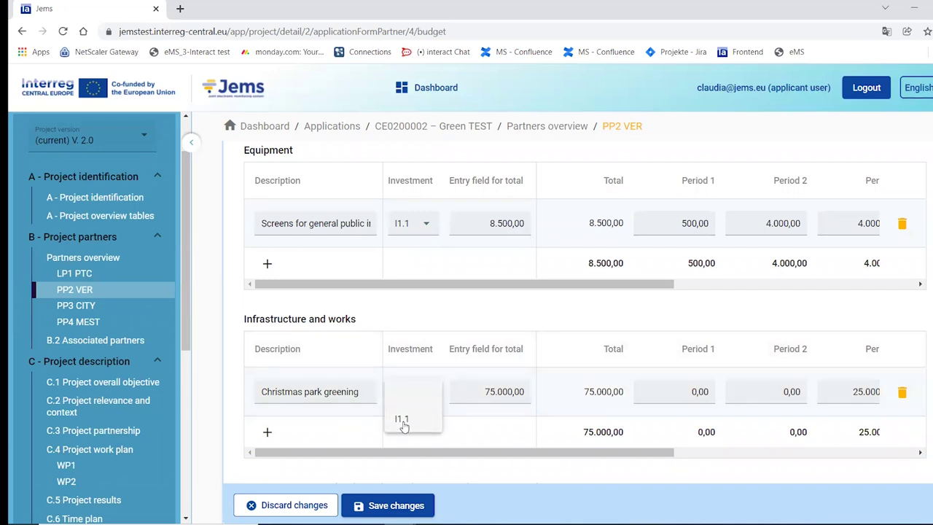
left_click(402, 421)
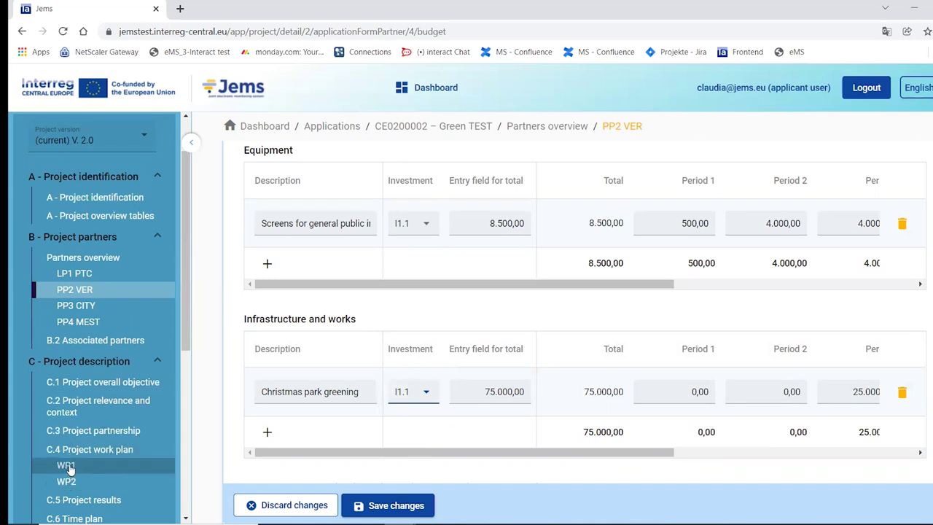
left_click(297, 504)
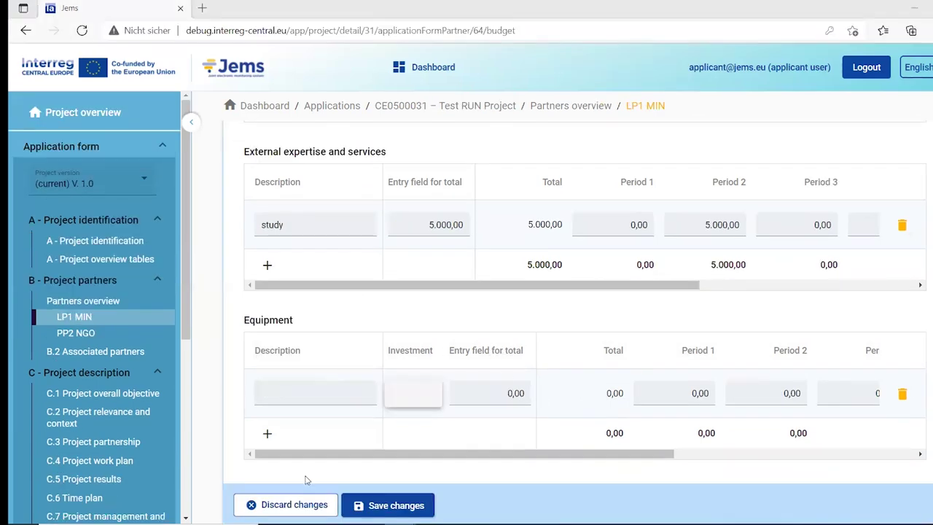
- Add an empty Infrastructure and works row to MIN's budget
scroll(479, 300, "down", 2)
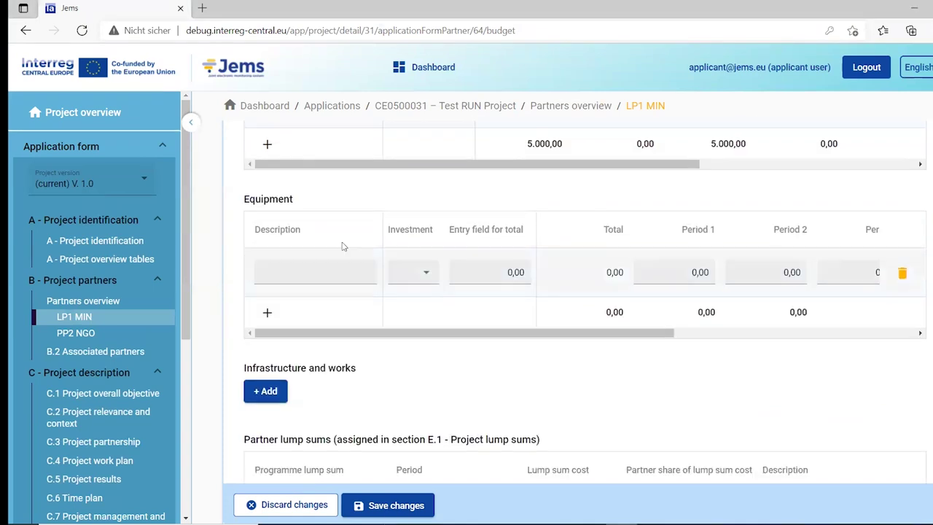
scroll(324, 204, "down", 1)
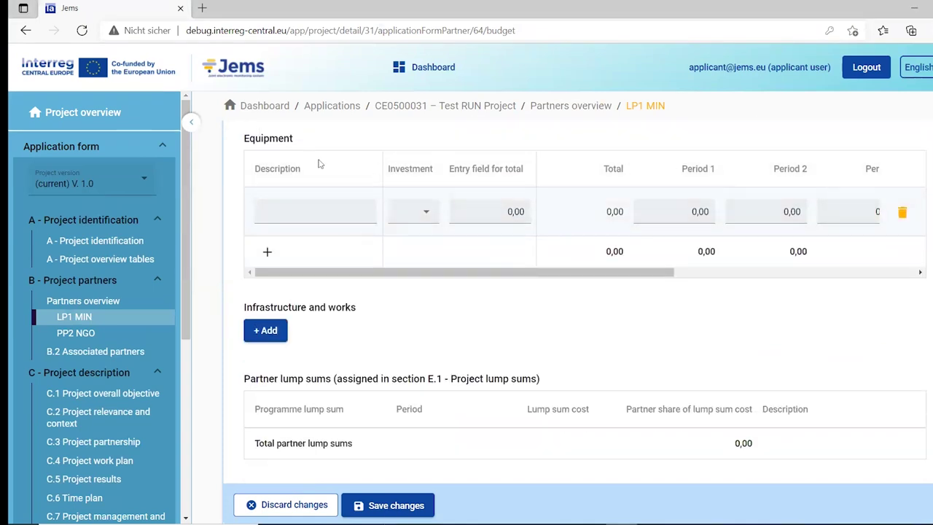
left_click(265, 330)
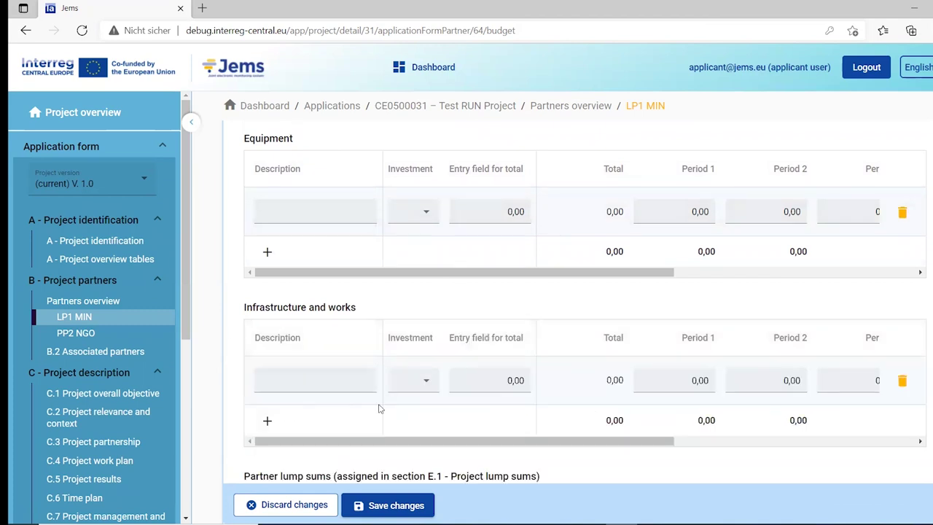
scroll(364, 302, "down", 1)
scroll(365, 302, "up", 3)
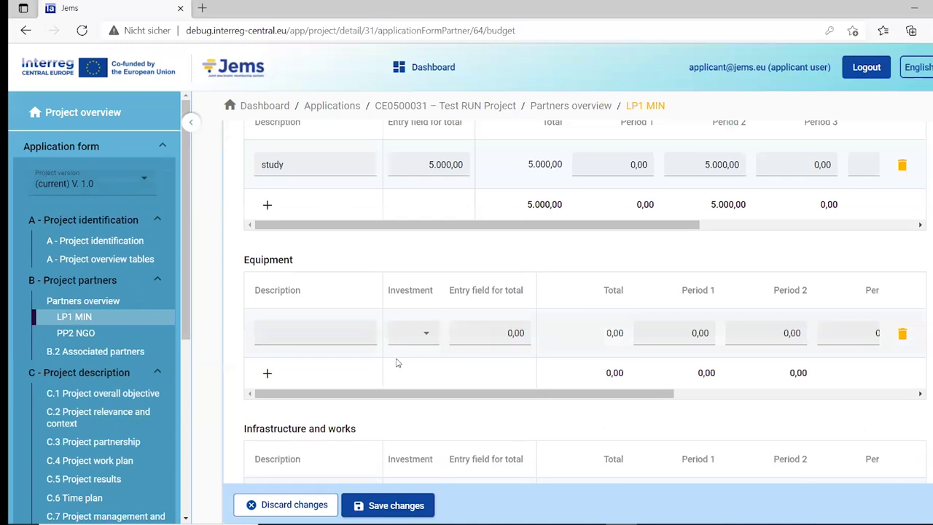
scroll(469, 368, "down", 3)
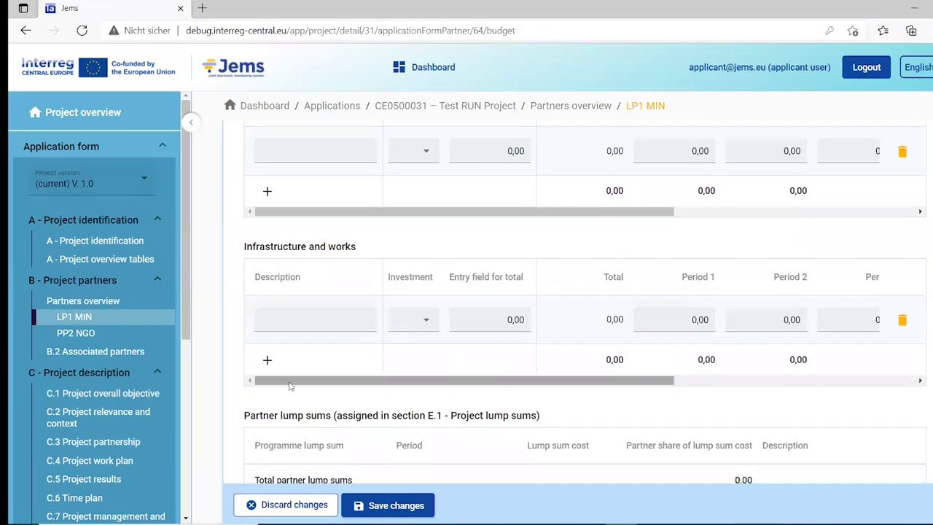
- Collapse the side navigation to widen the budget tables
left_click(193, 121)
scroll(575, 241, "up", 5)
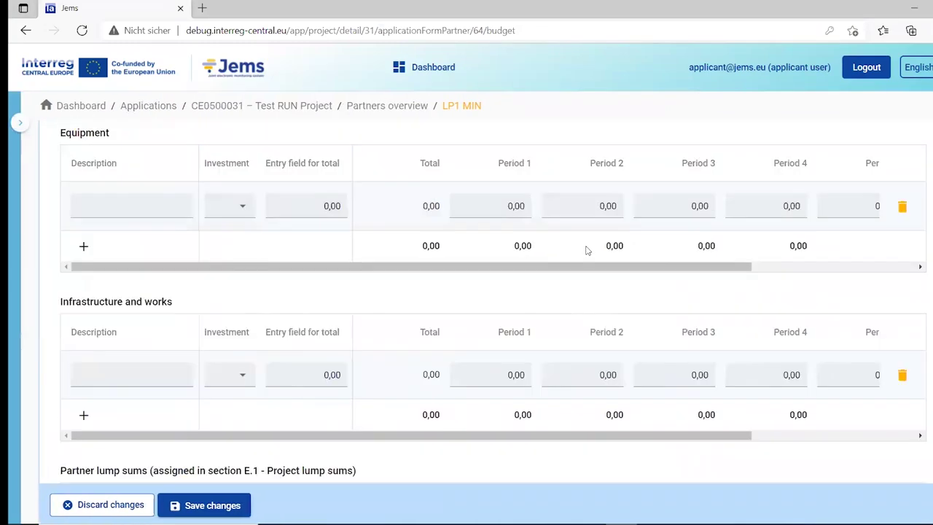
scroll(583, 250, "up", 10)
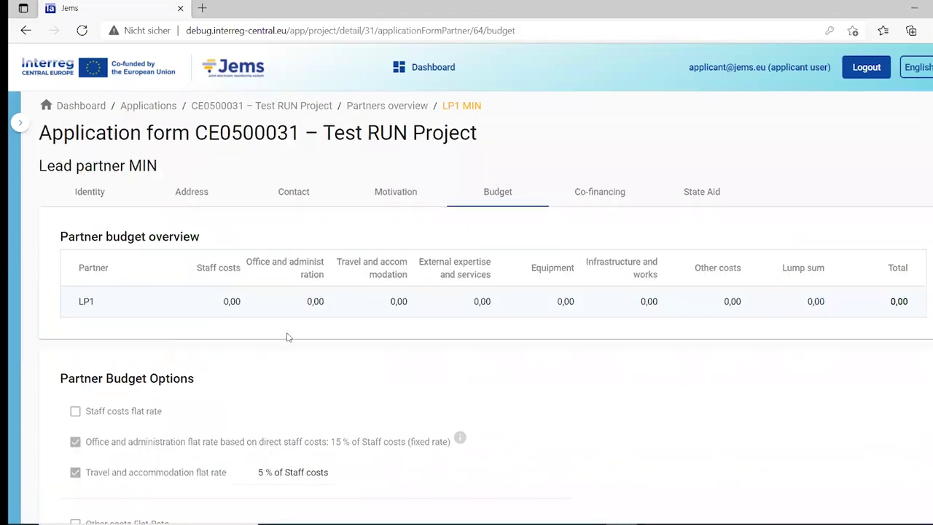
scroll(375, 303, "down", 5)
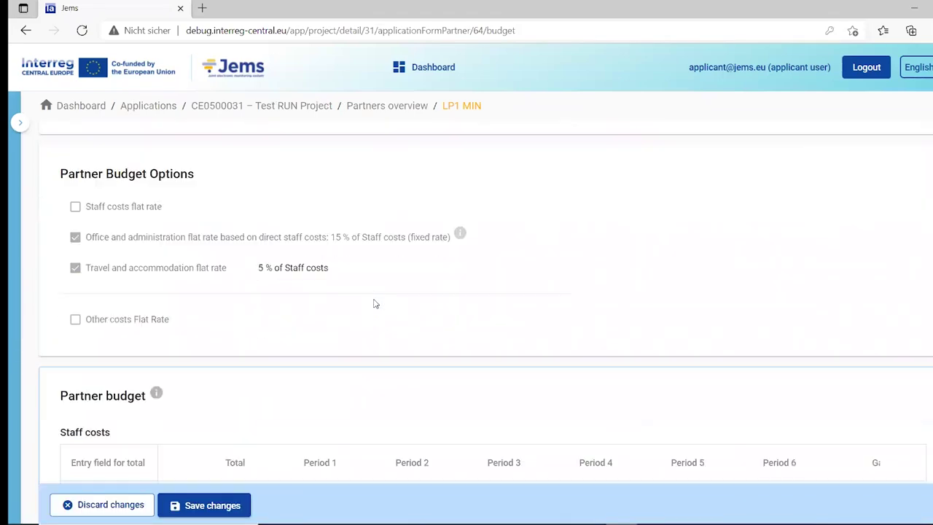
- Save MIN's budget and verify the 89.000,00 overview total with 70.000,00 staff costs
left_click(204, 504)
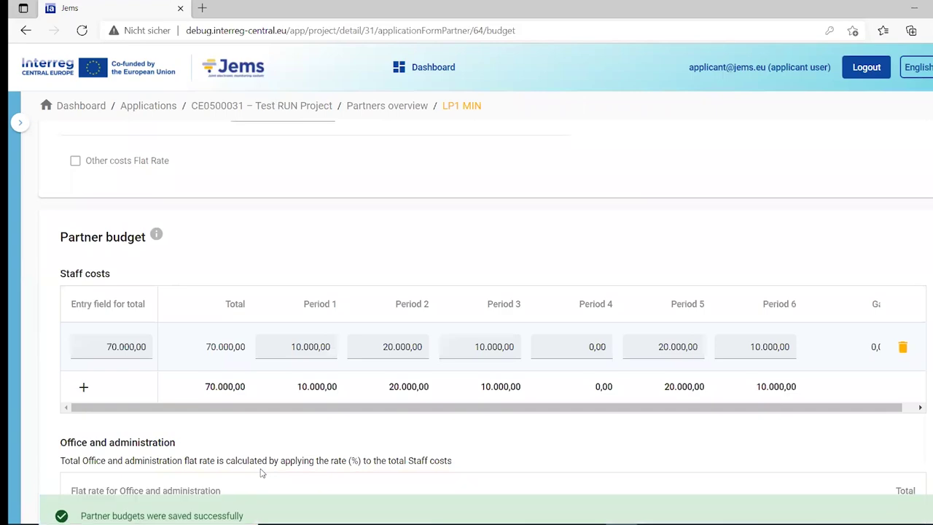
scroll(644, 305, "up", 5)
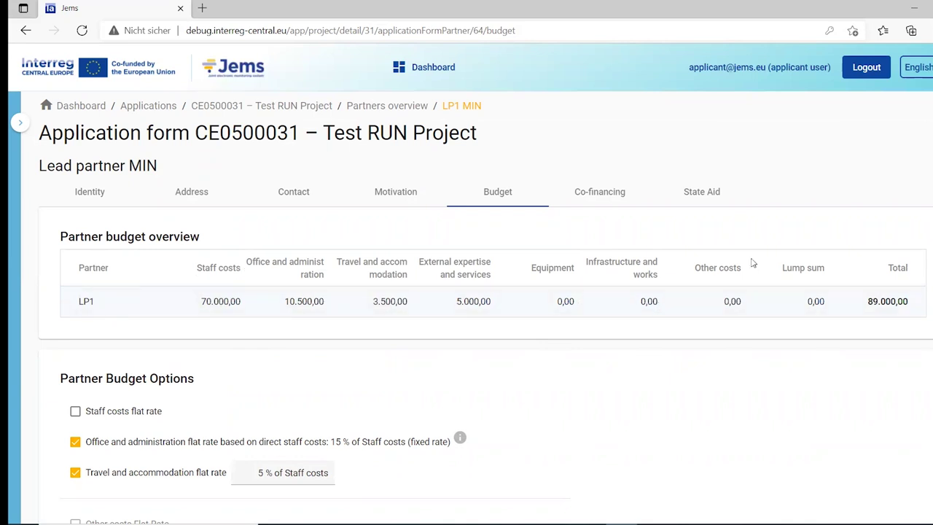
scroll(425, 393, "down", 1)
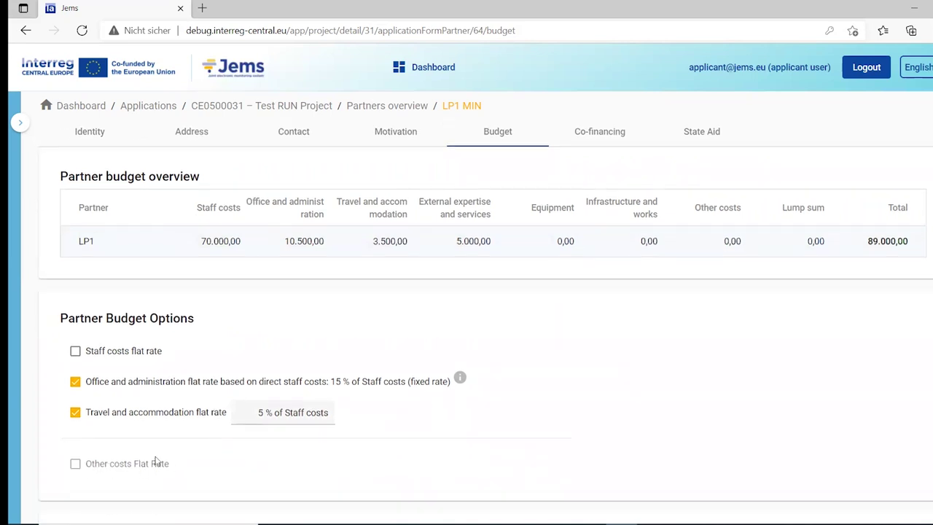
scroll(806, 311, "up", 1)
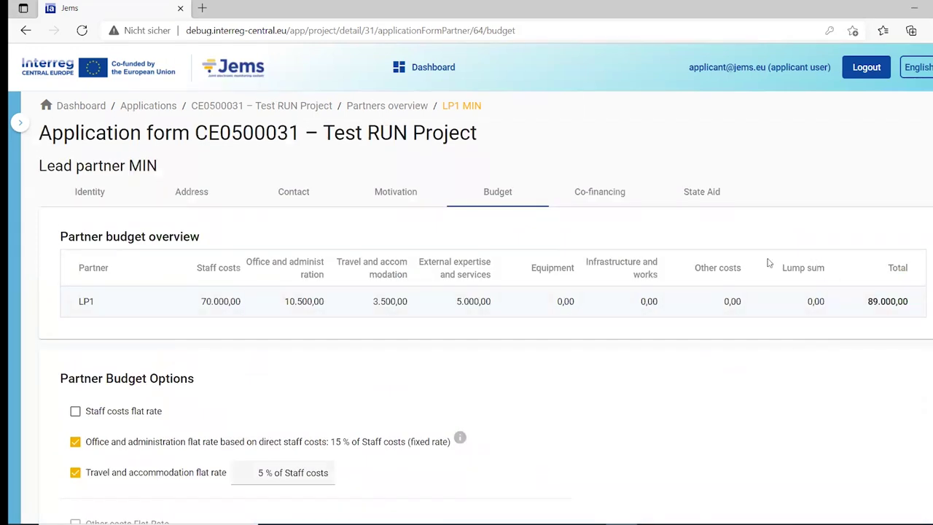
left_click_drag(704, 297, 739, 291)
left_click(739, 294)
- Check the empty Equipment and Infrastructure rows, then maximize the Green TEST PP2 VER budget window
scroll(481, 306, "down", 20)
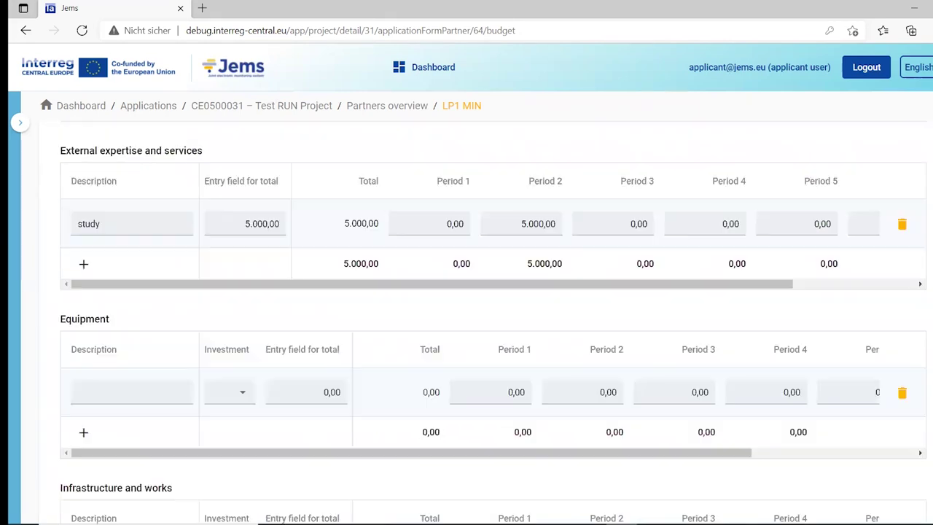
scroll(485, 307, "down", 1)
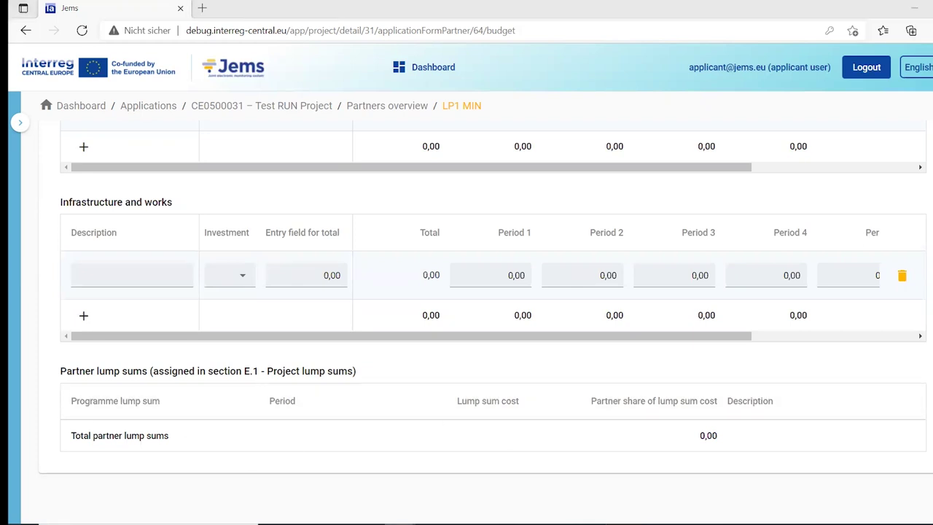
key("alt+Tab")
left_click(609, 108)
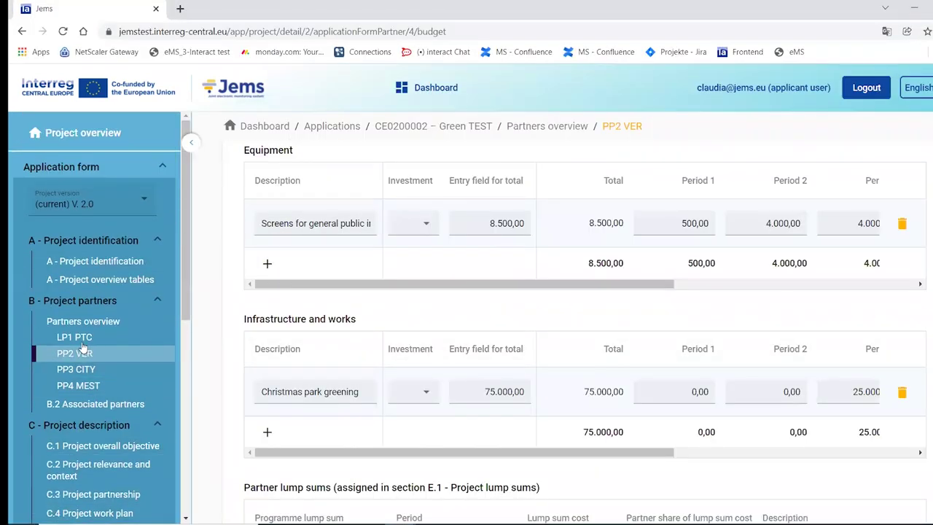
- Show partner LP1 PTC's budget in Green TEST, totalling 348.022,00 with a 40 % flat rate
left_click(74, 337)
scroll(847, 379, "up", 5)
left_click(687, 163)
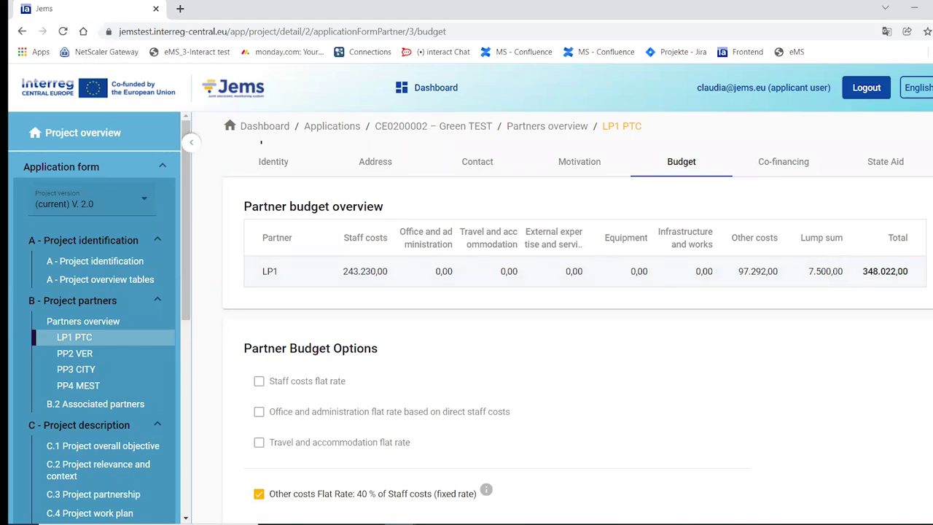
- Review LP1 MIN's 89.000,00 budget and expand the application form navigation sidebar
scroll(817, 241, "down", 10)
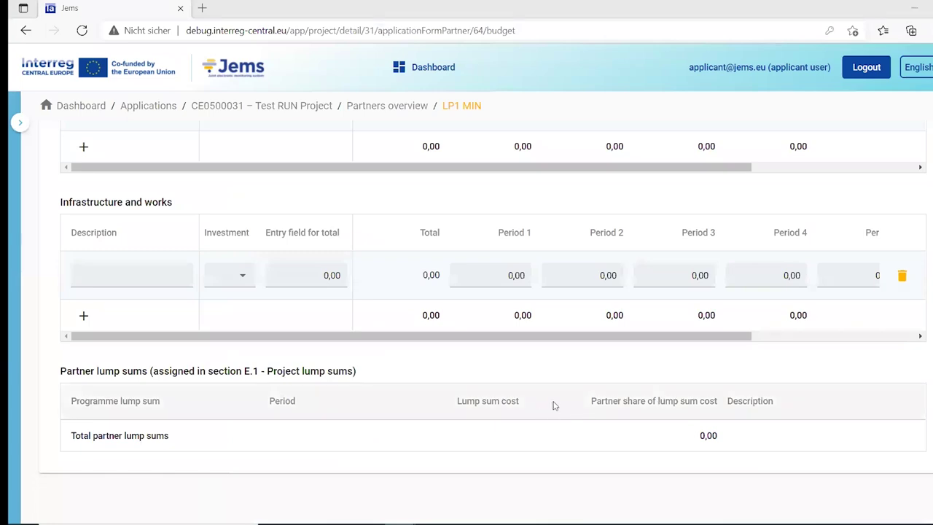
scroll(555, 408, "up", 5)
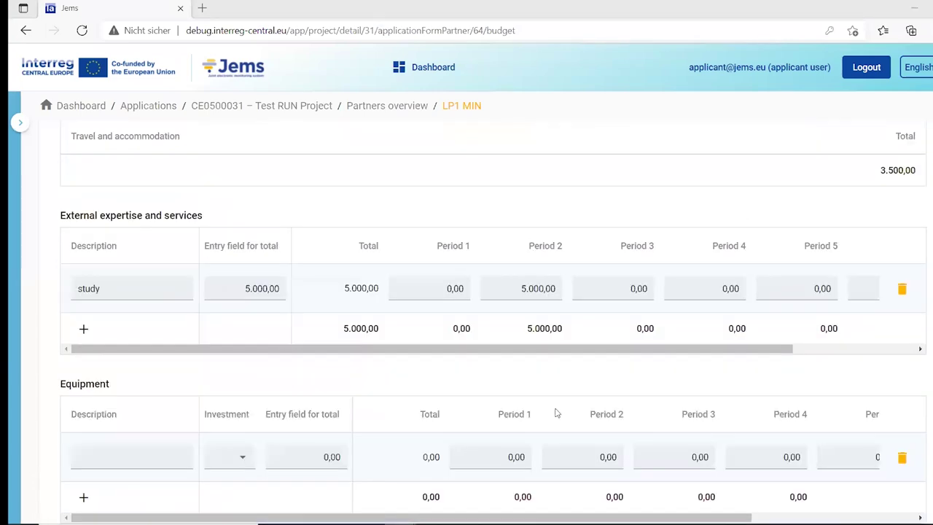
scroll(467, 306, "up", 15)
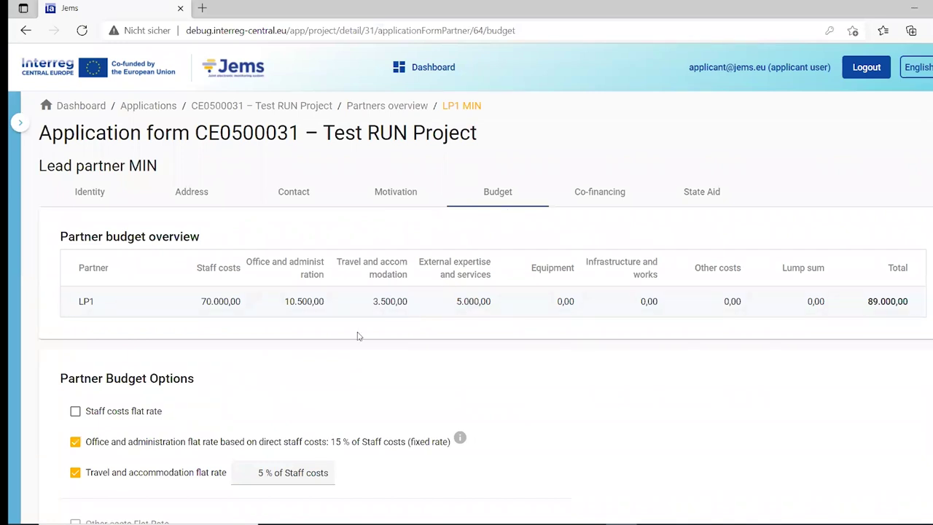
left_click(20, 123)
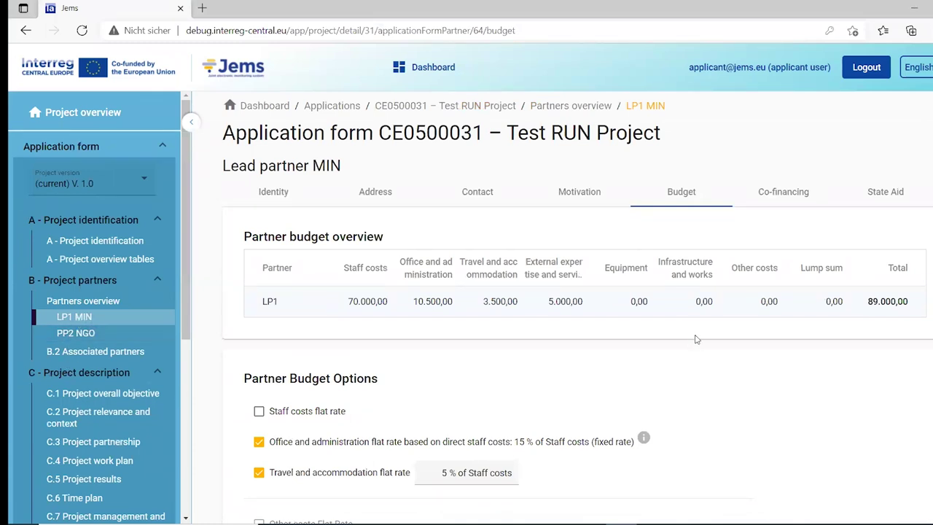
- Open lead partner MIN's Budget tab from the partners overview
left_click(92, 306)
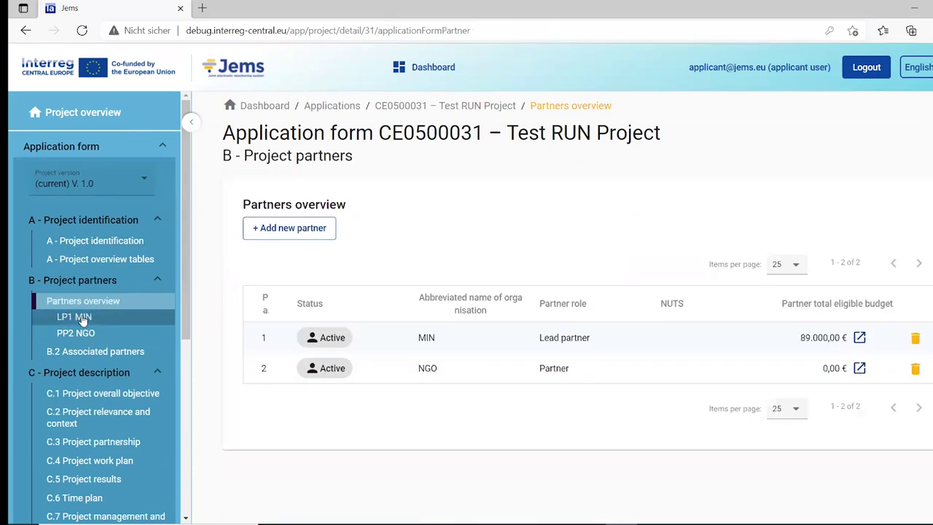
left_click(84, 319)
left_click(683, 195)
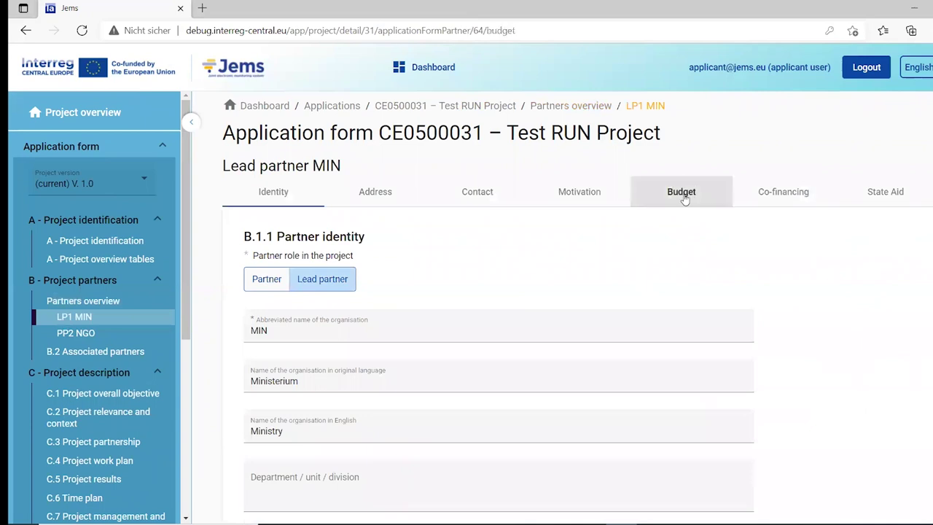
- Return to the partners overview, recheck MIN's budget, and open partner NGO's details
left_click(97, 305)
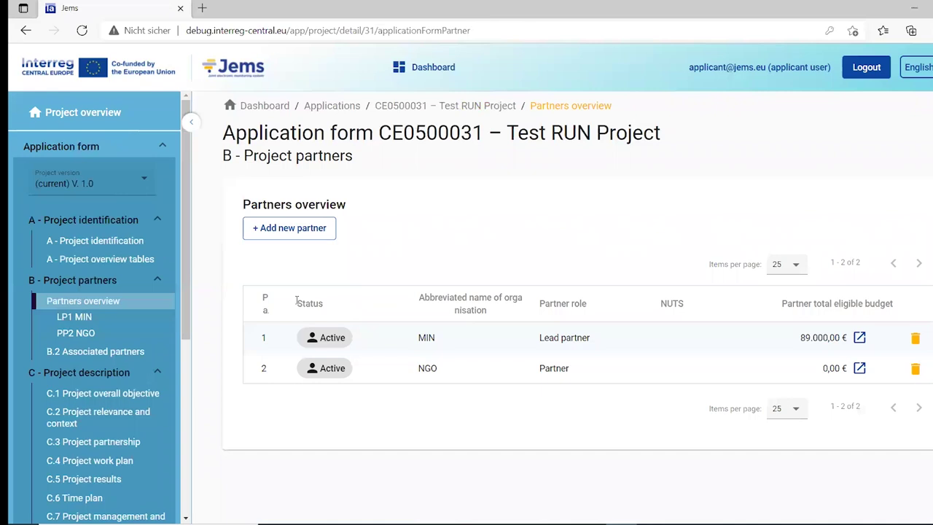
left_click(859, 339)
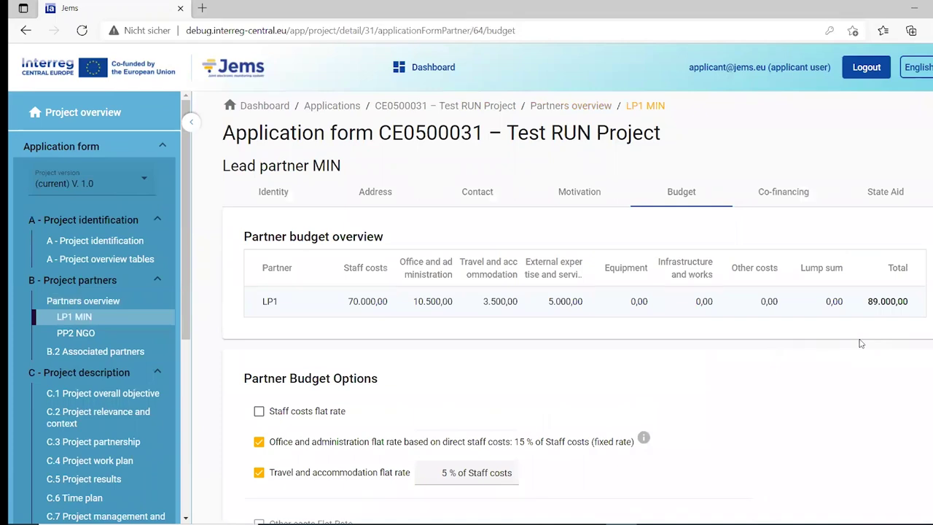
scroll(682, 373, "down", 6)
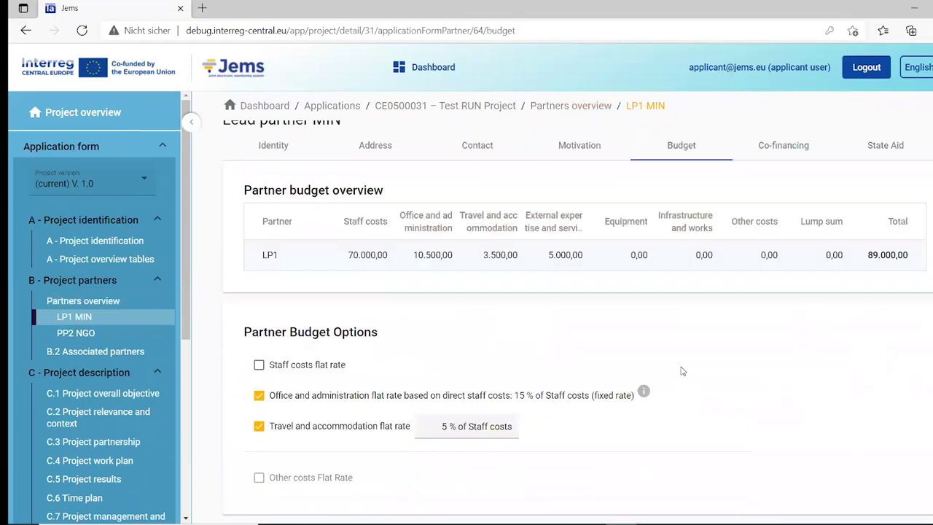
scroll(678, 370, "down", 3)
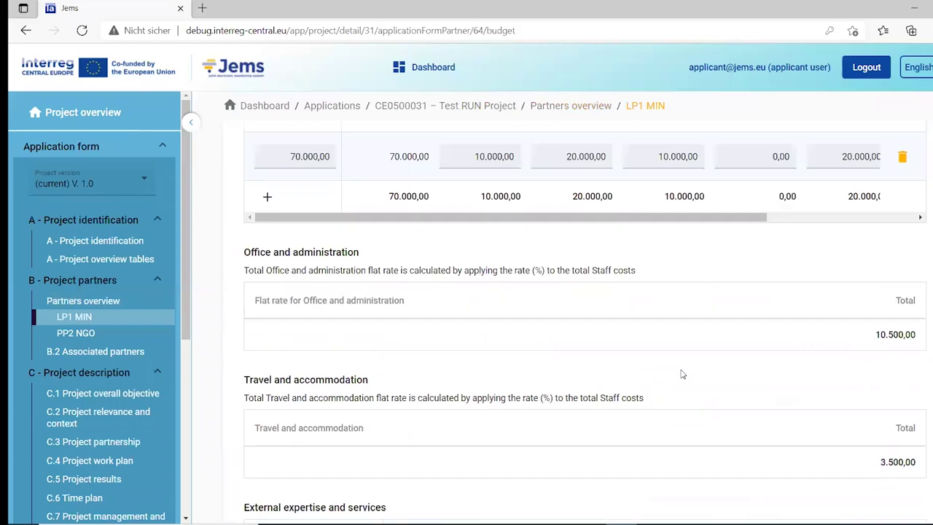
scroll(621, 371, "up", 2)
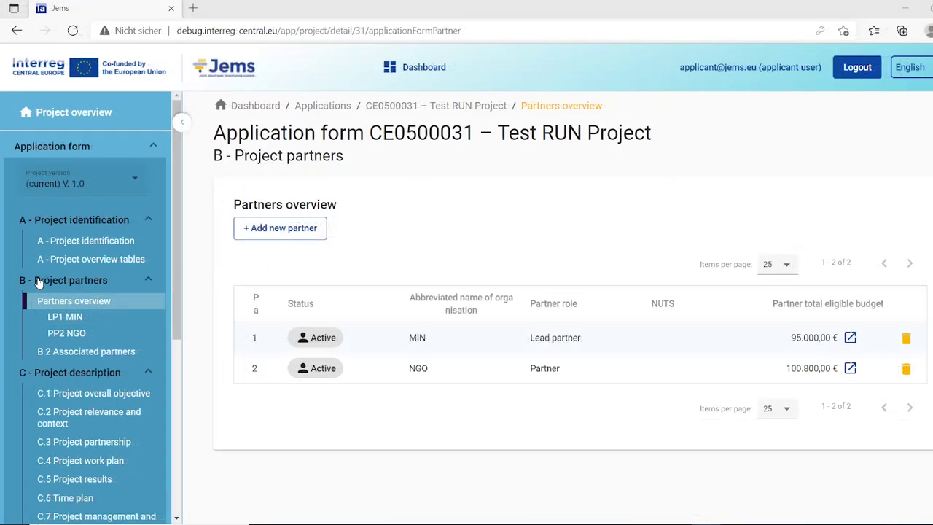
left_click(83, 334)
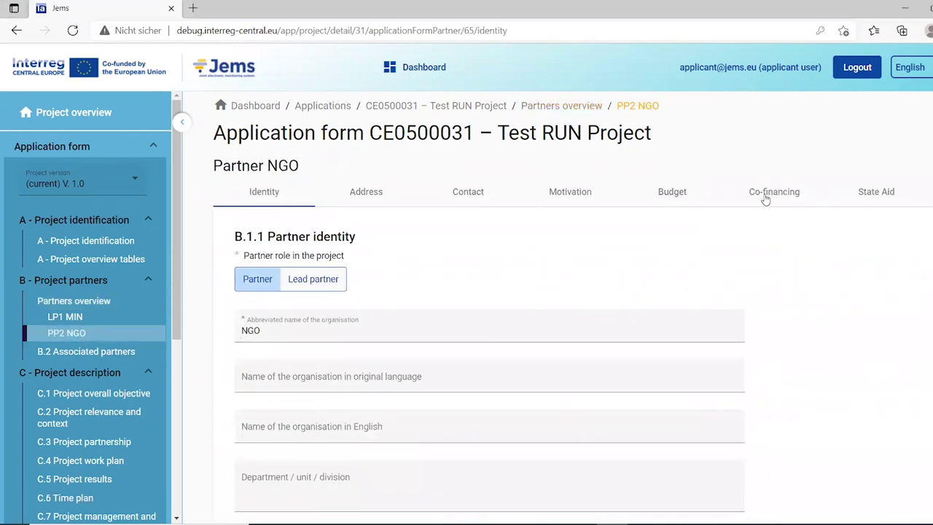
- Open PP2 NGO's Co-financing tab, checking its Budget tab along the way
left_click(774, 196)
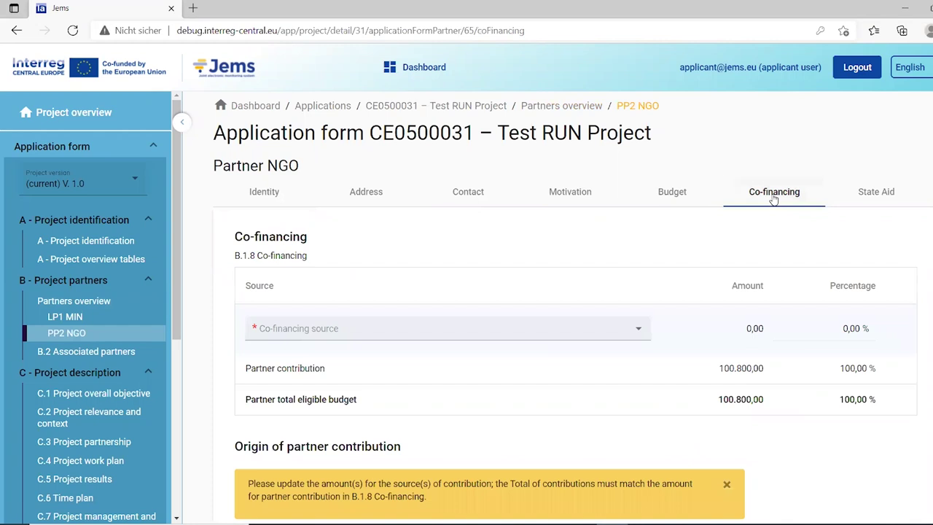
left_click(680, 196)
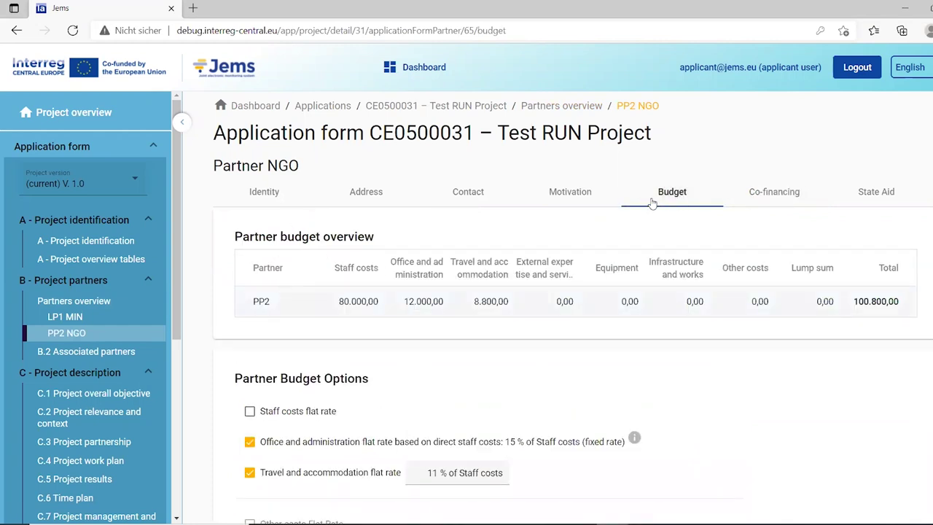
left_click(775, 192)
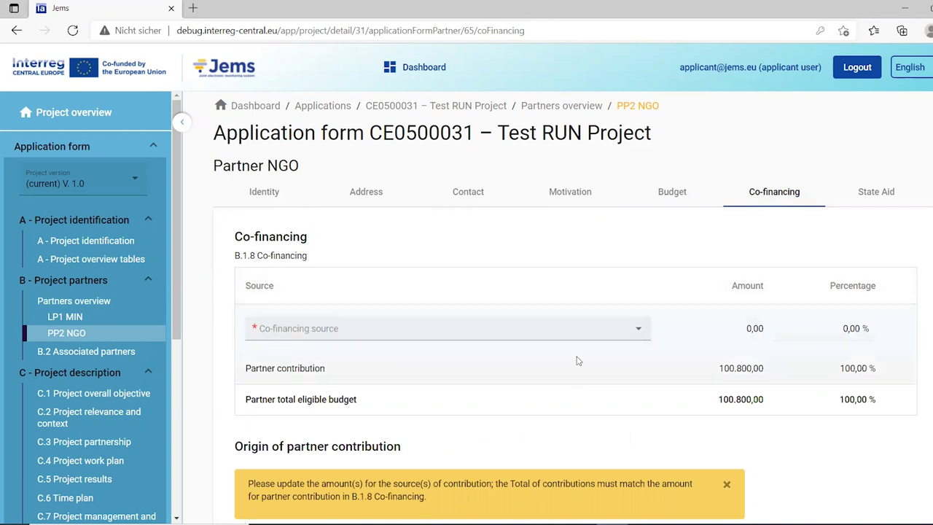
- Review NGO's 100.800,00 total eligible budget and open the co-financing source list
scroll(574, 362, "down", 1)
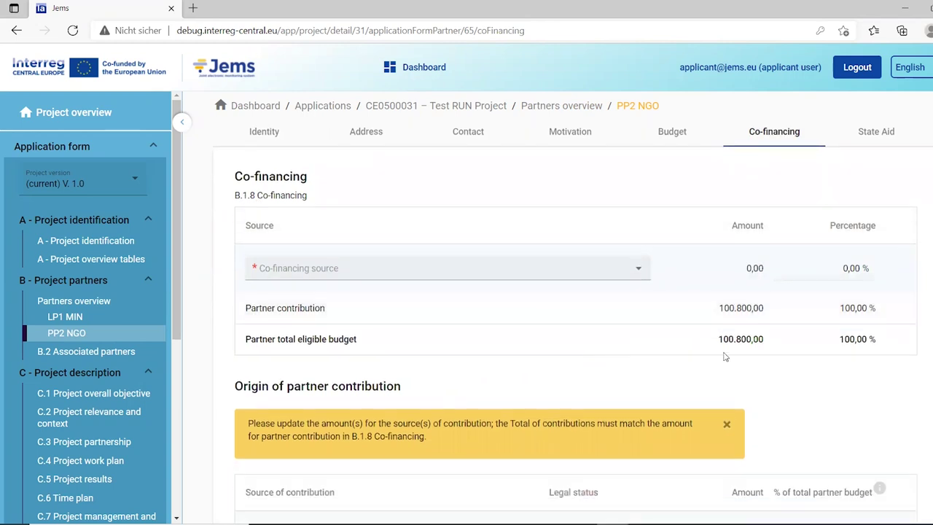
left_click_drag(709, 343, 735, 340)
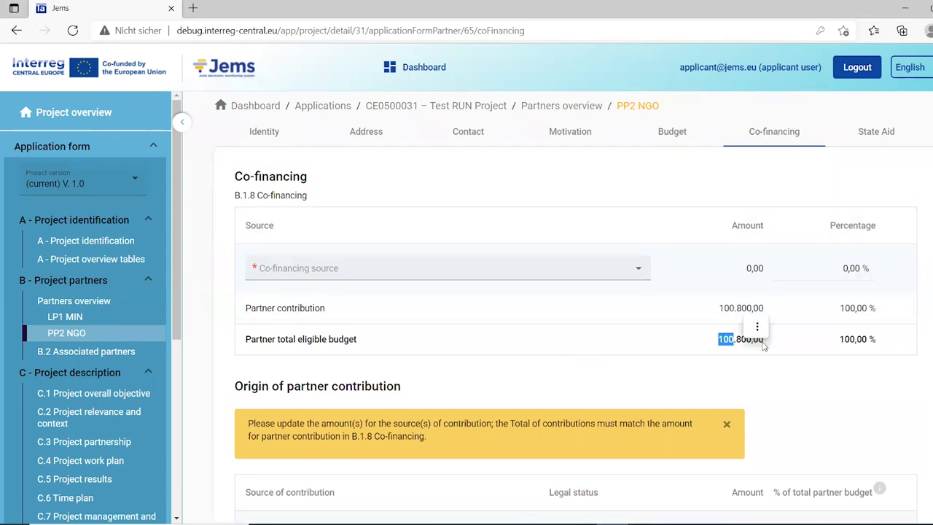
left_click(783, 344)
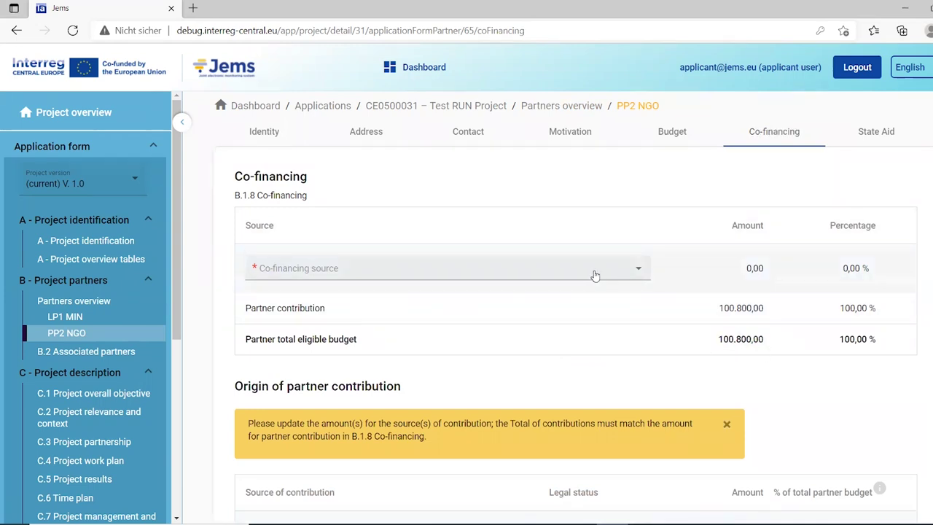
scroll(340, 267, "down", 1)
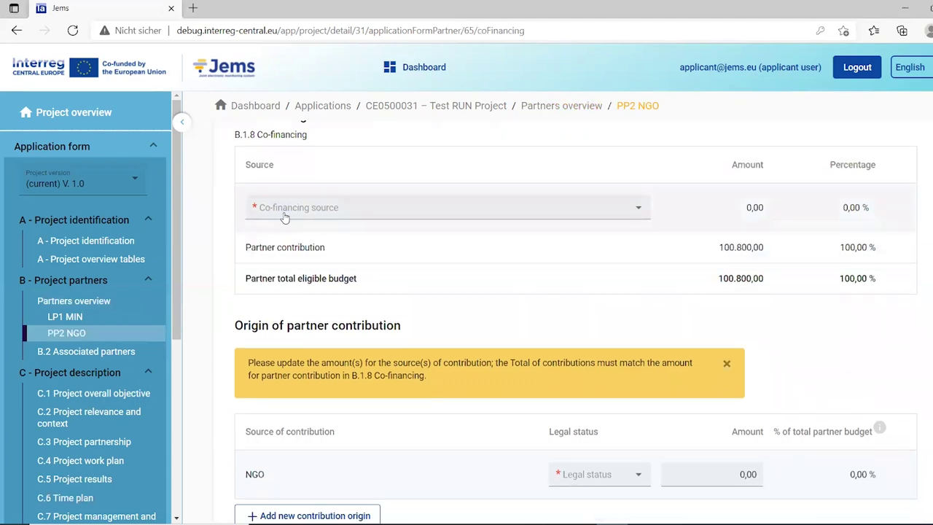
scroll(554, 262, "down", 3)
scroll(495, 262, "up", 2)
scroll(551, 264, "up", 2)
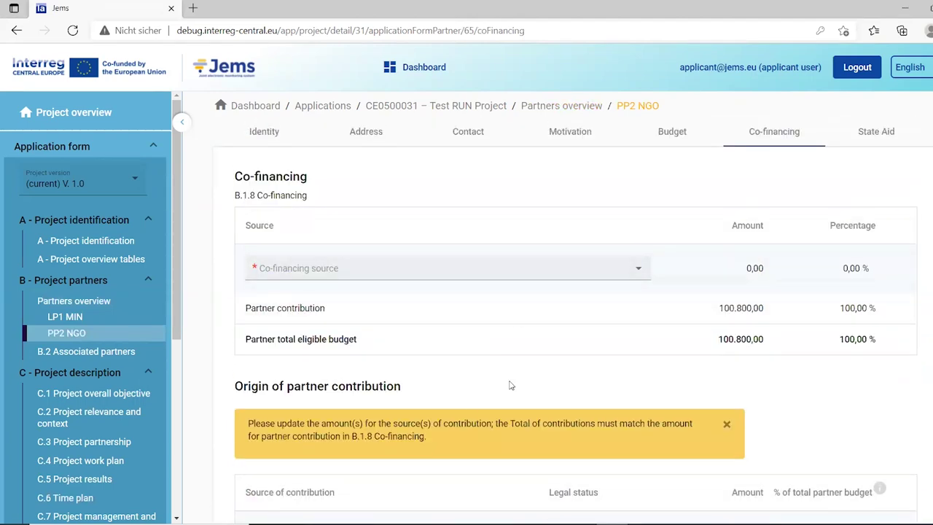
scroll(511, 386, "up", 1)
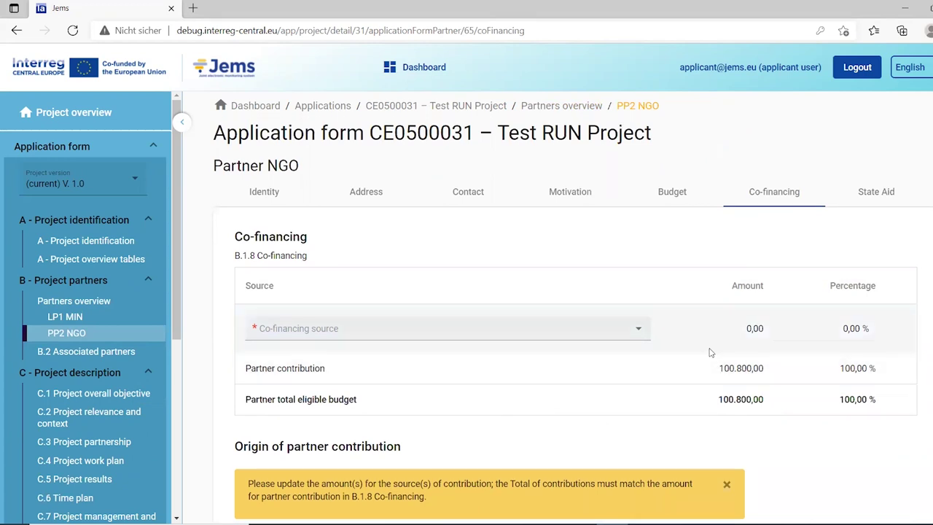
left_click(639, 333)
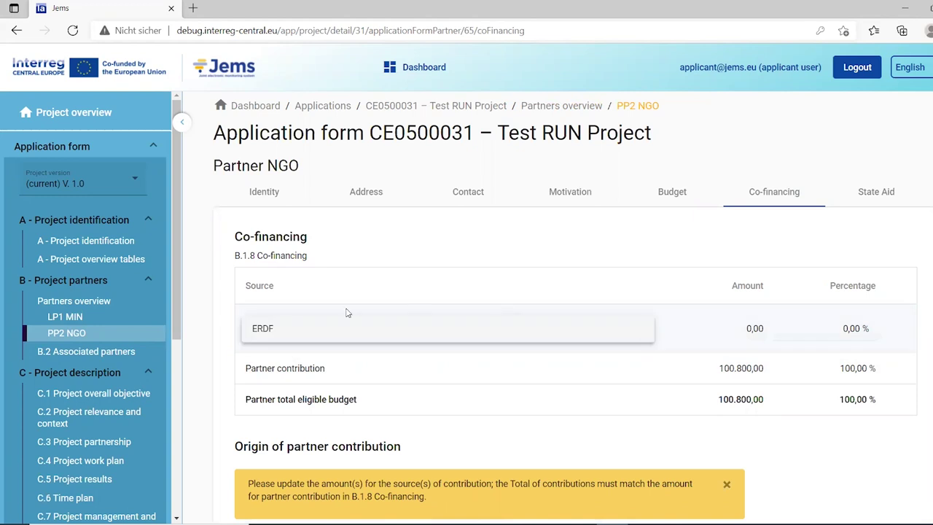
- Select ERDF as NGO's source, giving 80.640,00 at 80 %, and review the contribution table
left_click(338, 332)
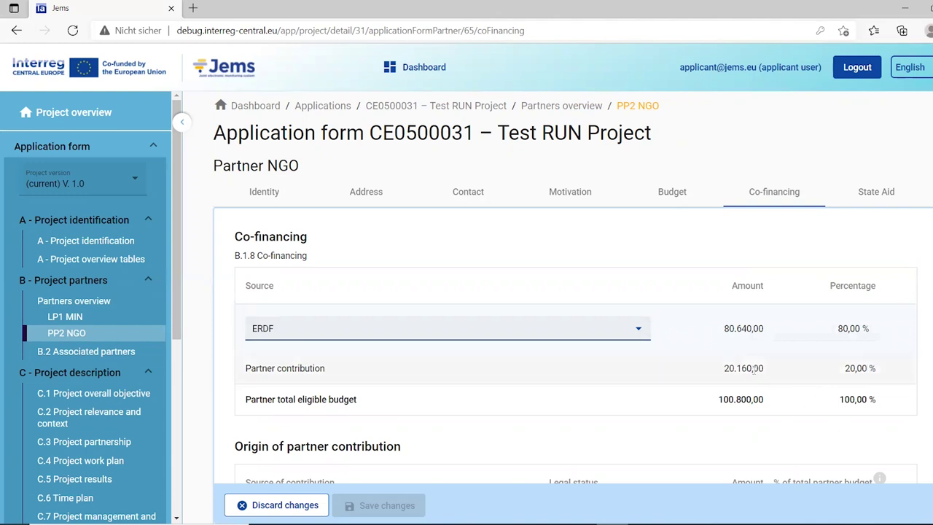
scroll(755, 368, "down", 3)
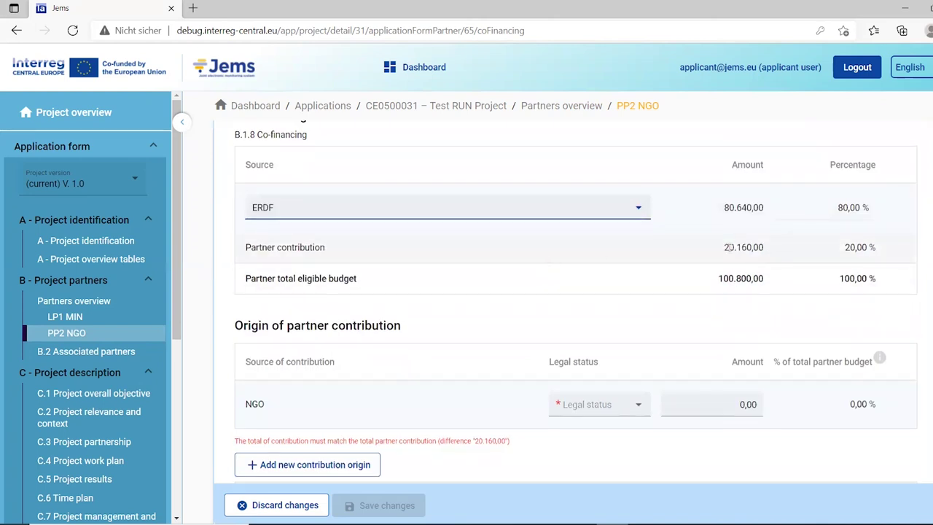
scroll(774, 267, "down", 2)
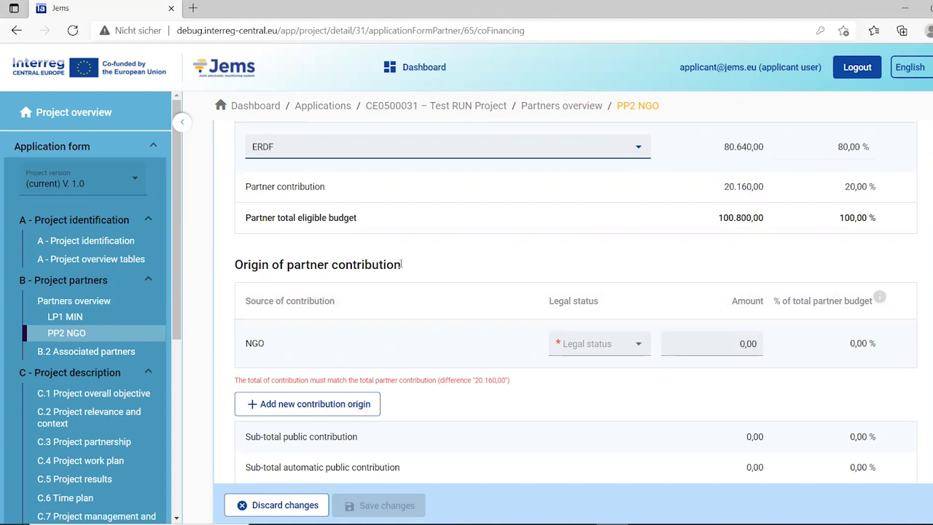
scroll(346, 333, "up", 4)
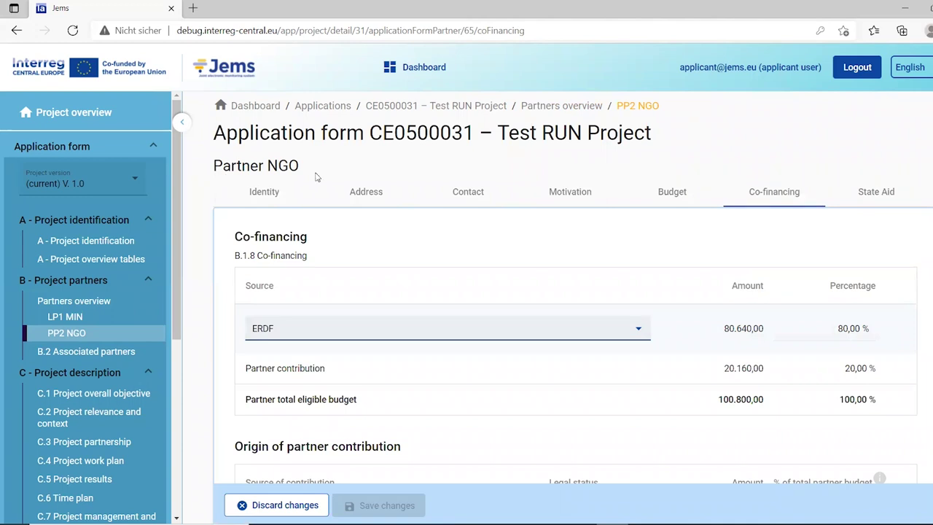
scroll(408, 303, "down", 4)
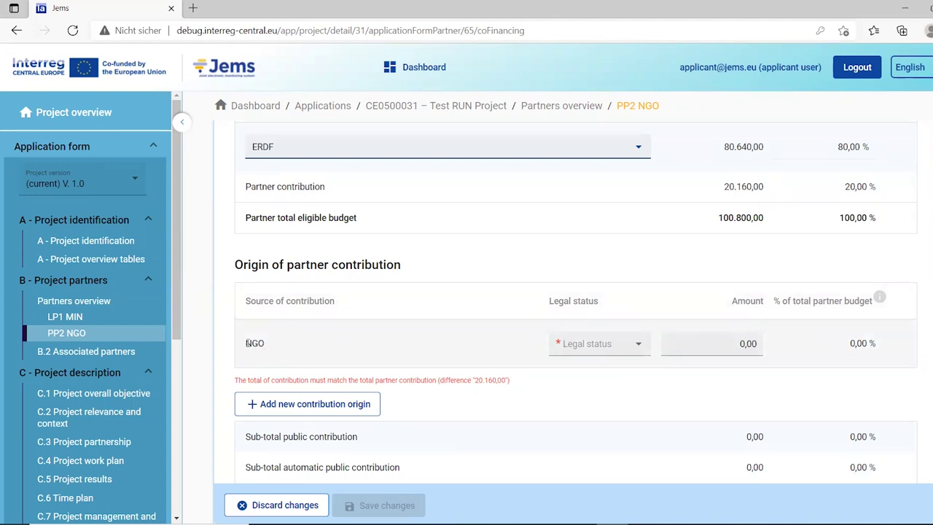
left_click(638, 347)
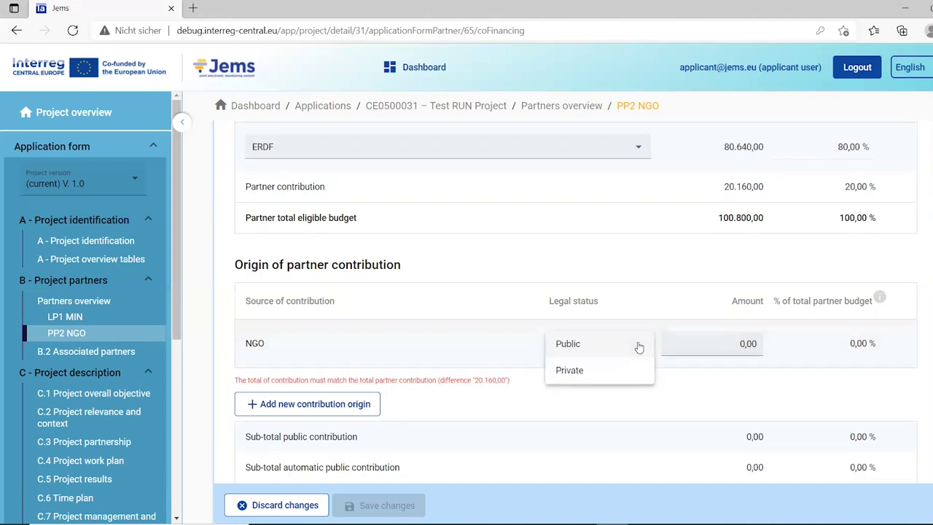
- Set NGO's contribution legal status to Private and mark the 20.160,00 partner contribution
left_click(575, 369)
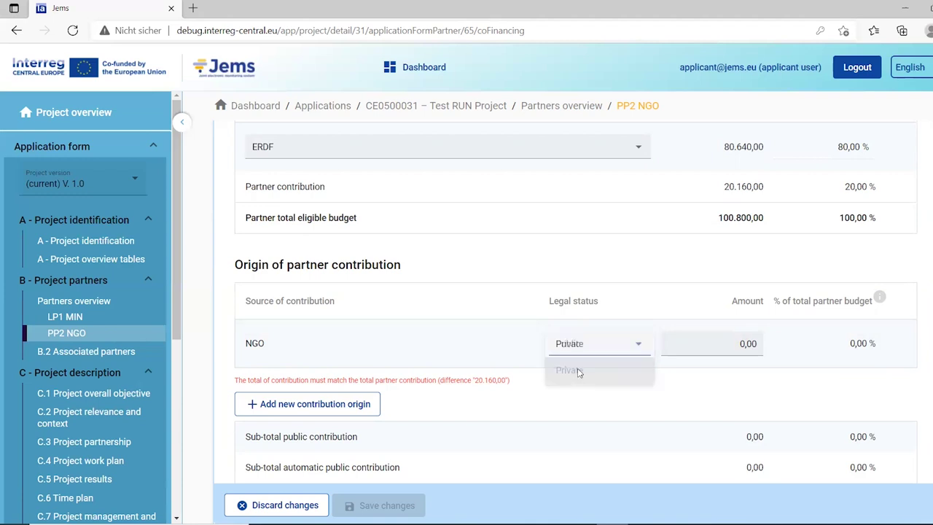
scroll(451, 307, "up", 3)
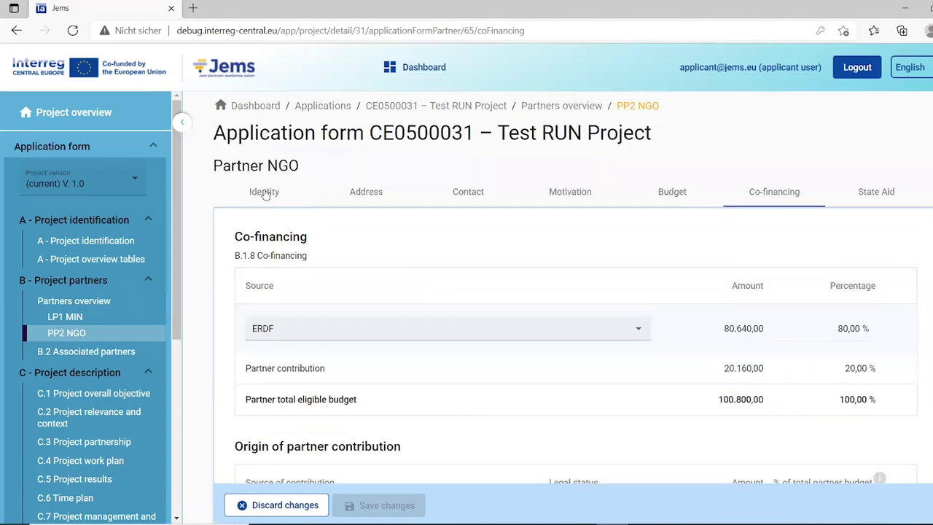
scroll(484, 357, "down", 2)
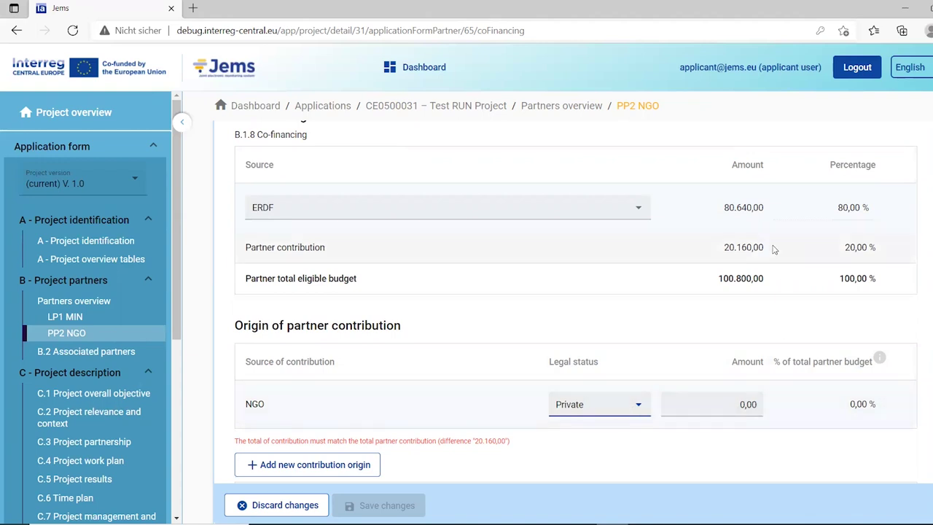
left_click_drag(771, 252, 718, 248)
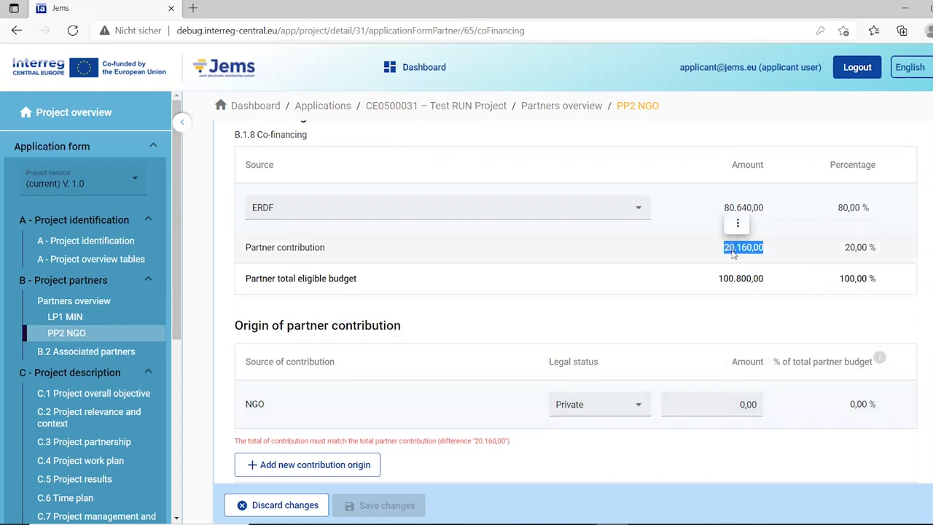
- Copy the 20.160,00 partner contribution and paste it into the NGO amount
key("ctrl+c")
left_click(746, 402)
key("ctrl+a")
key("ctrl+v")
left_click(780, 445)
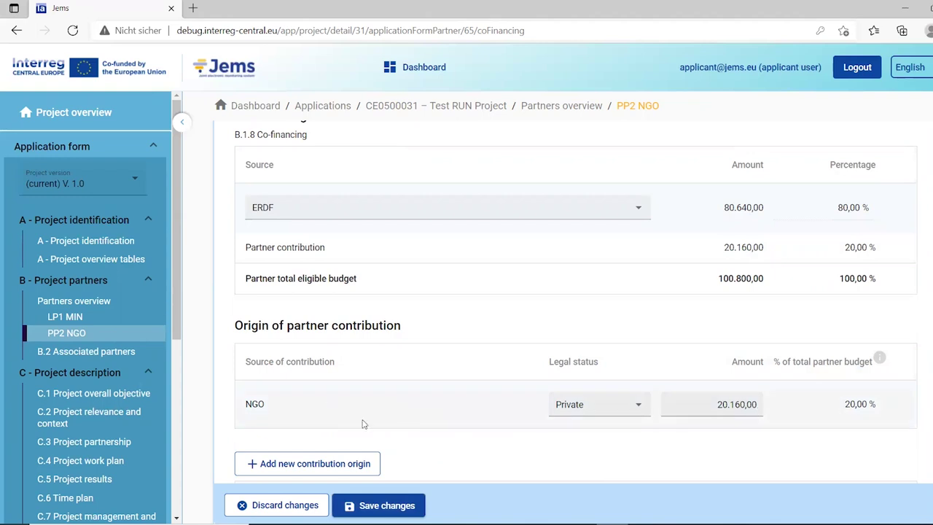
- Correct the mis-pasted NGO amount to 20.160,00 by deleting surplus zeros
left_click(753, 404)
key("ctrl+a")
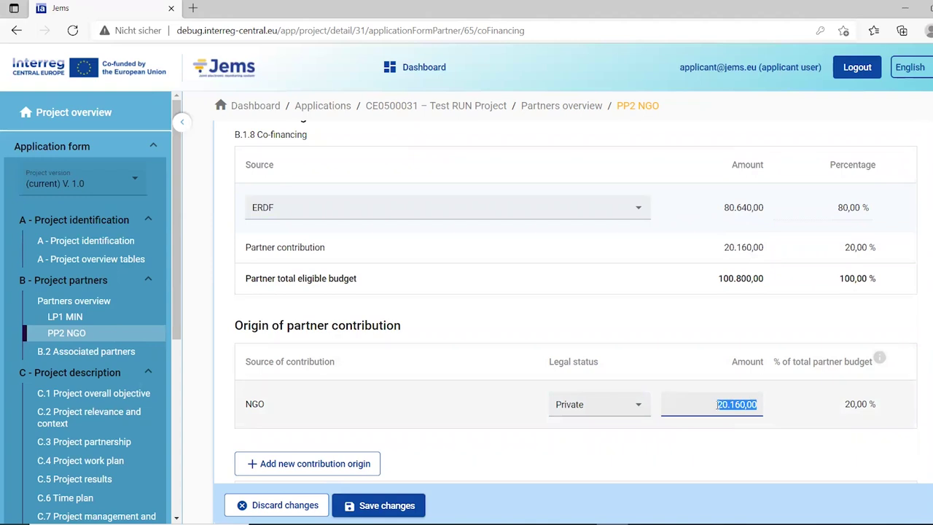
key("BackSpace")
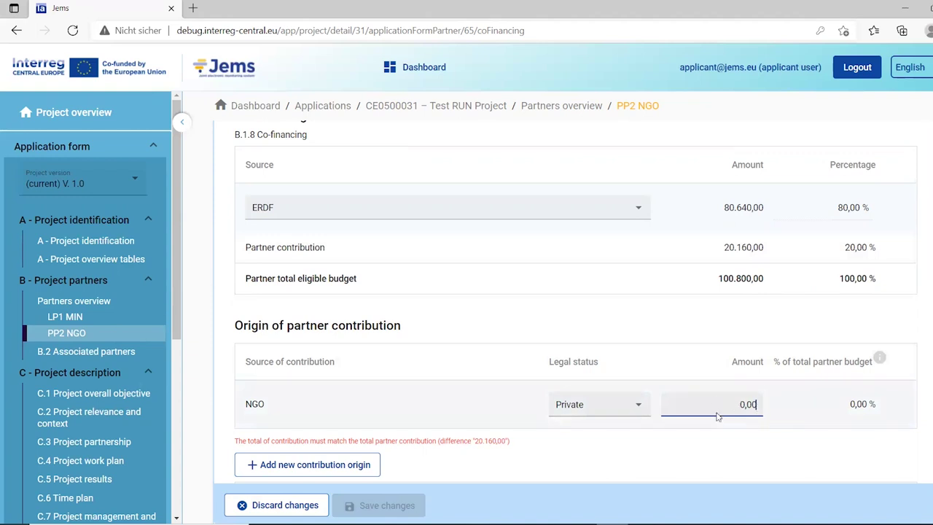
key("ctrl+v")
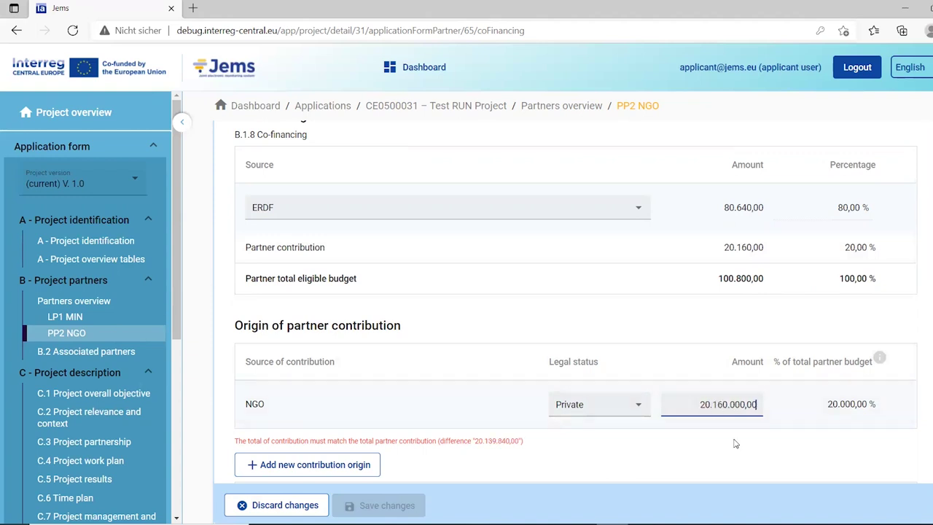
double_click(741, 405)
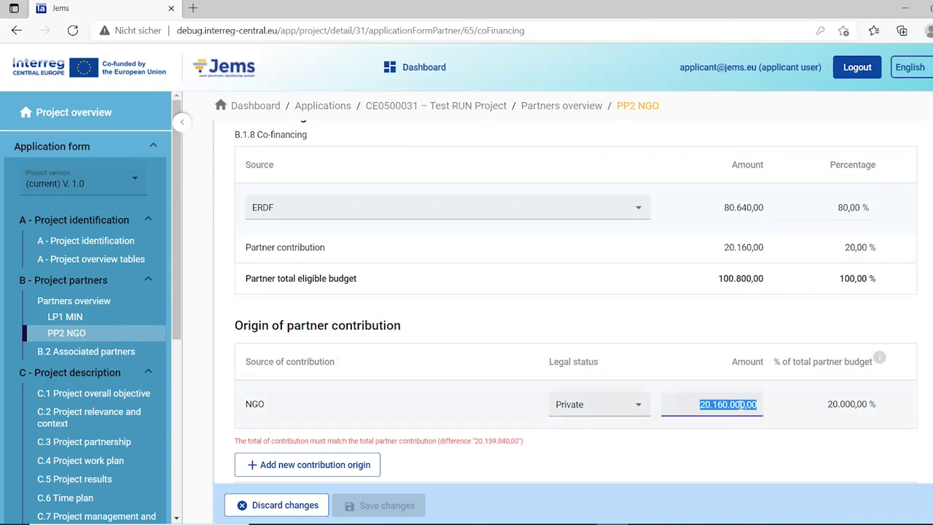
left_click(738, 404)
key("BackSpace")
key("BackSpace")
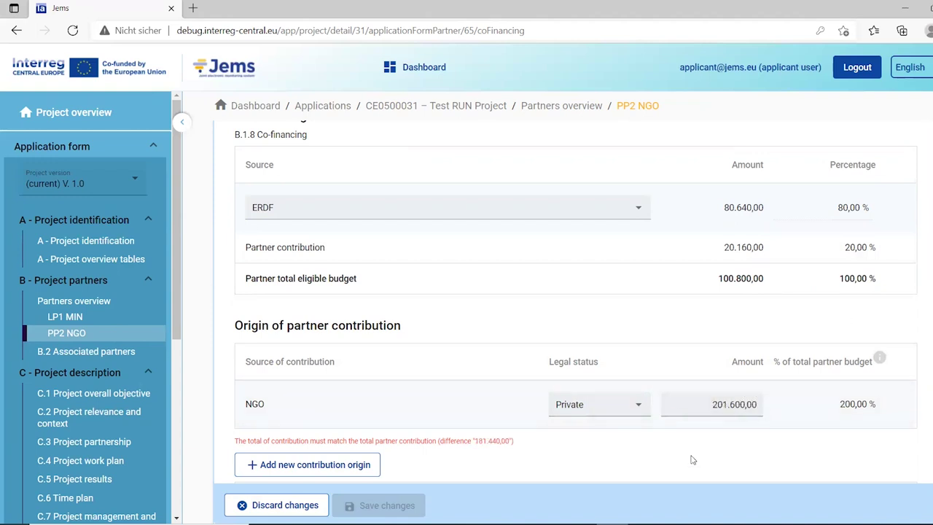
double_click(746, 407)
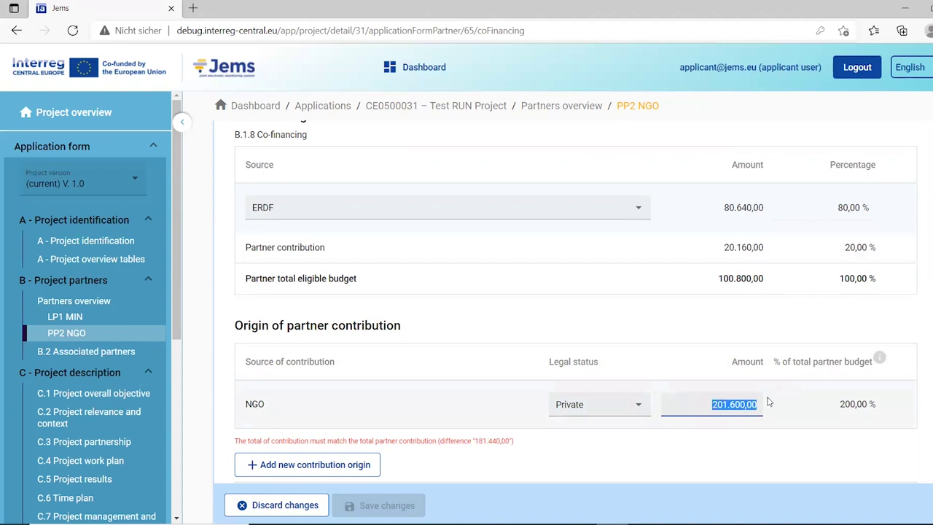
left_click(741, 403)
key("BackSpace")
left_click(591, 443)
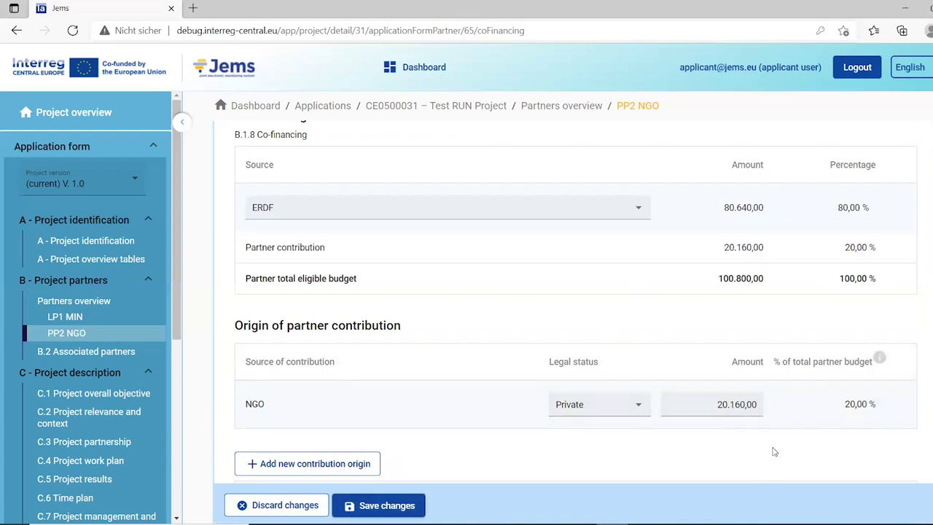
scroll(470, 387, "up", 2)
scroll(479, 385, "down", 3)
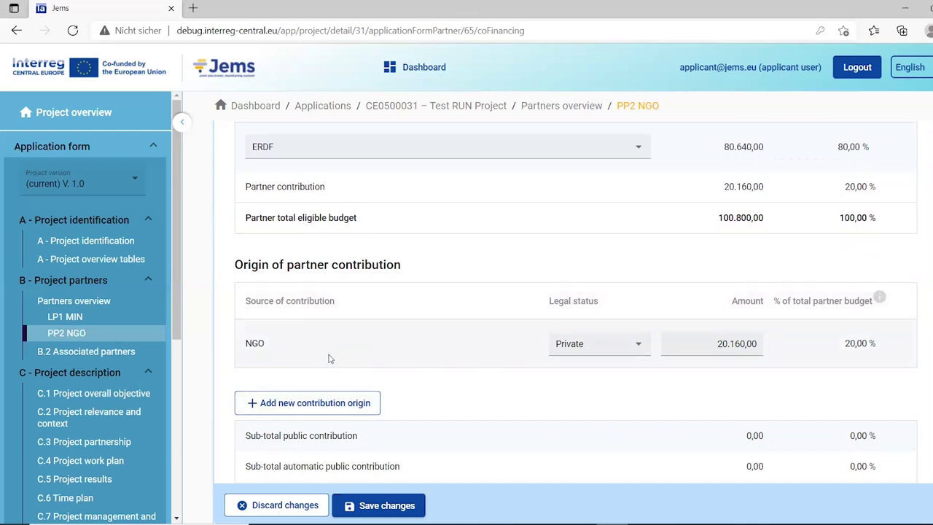
- Add a Public 'national fund' contribution origin of 10.000
left_click(281, 408)
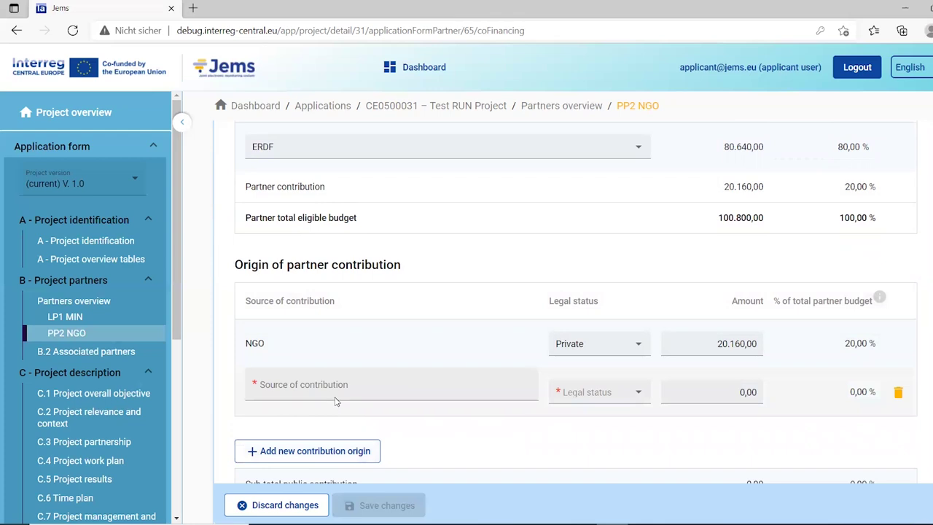
left_click(339, 389)
type("national fund")
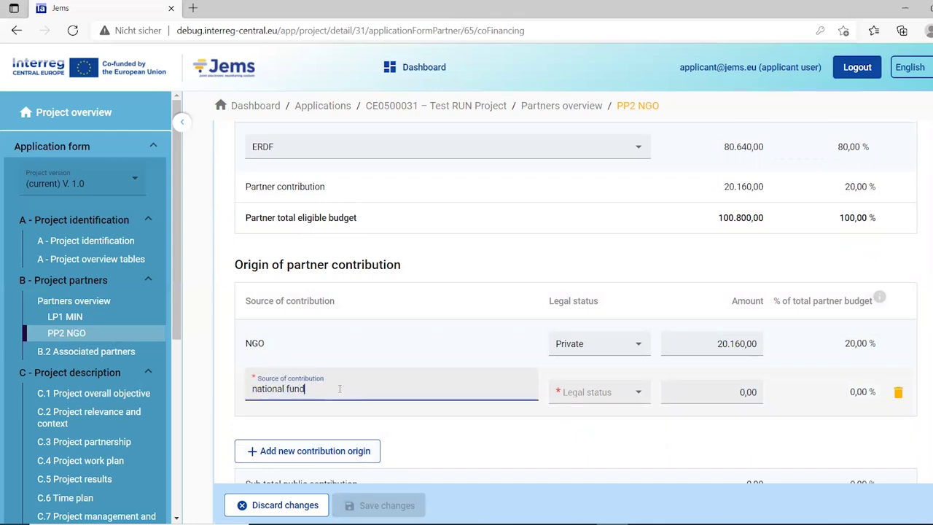
left_click(634, 394)
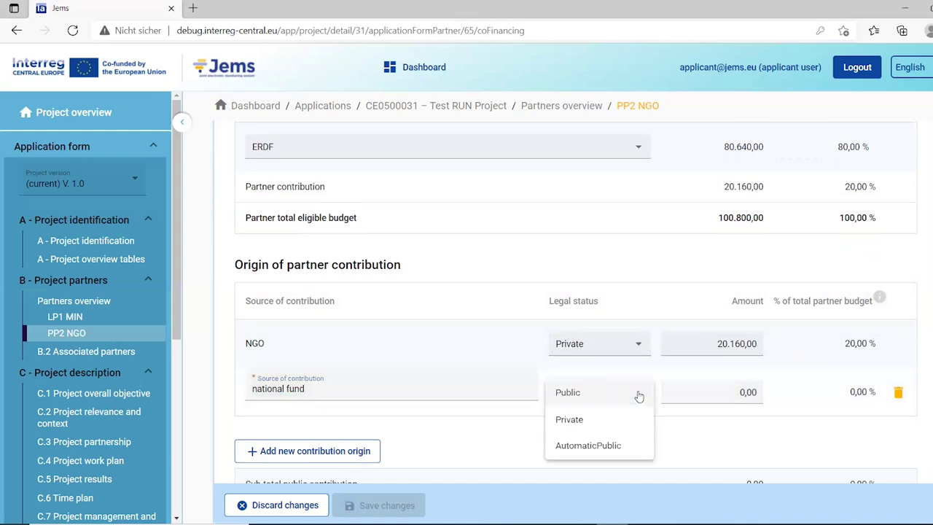
left_click(573, 394)
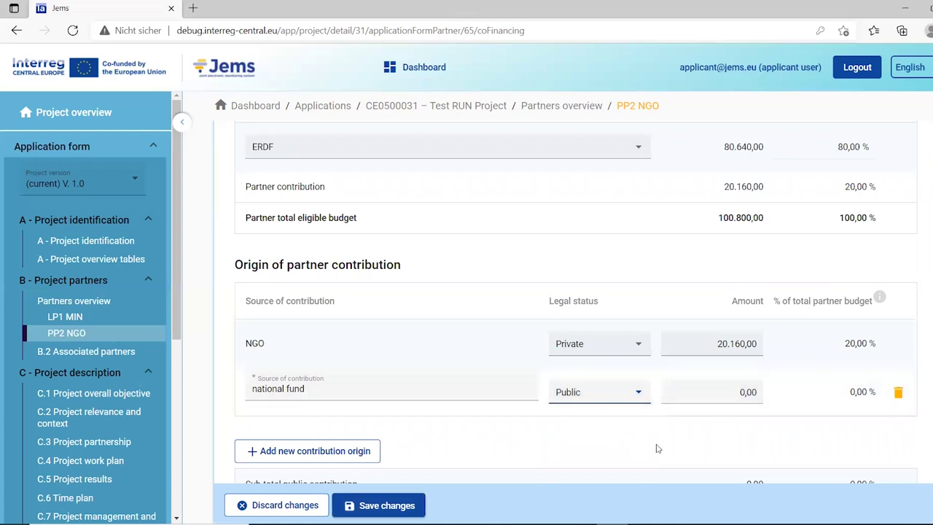
left_click(737, 392)
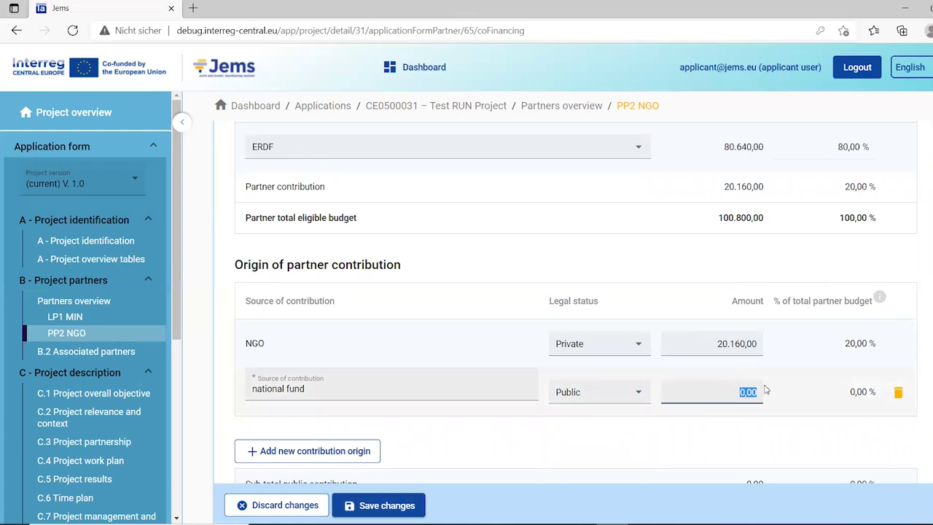
type("10.000")
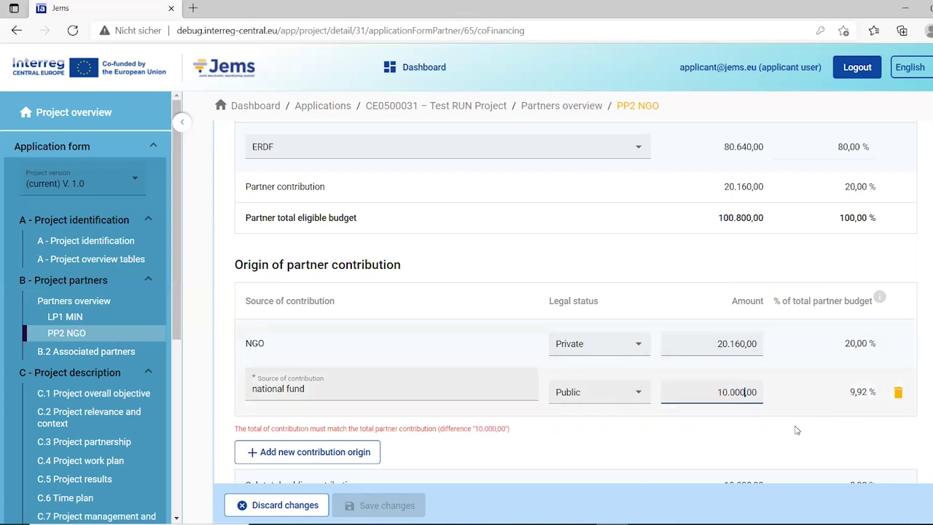
- Lower the NGO amount to 10.160,00 and save the contribution origins
left_click(746, 342)
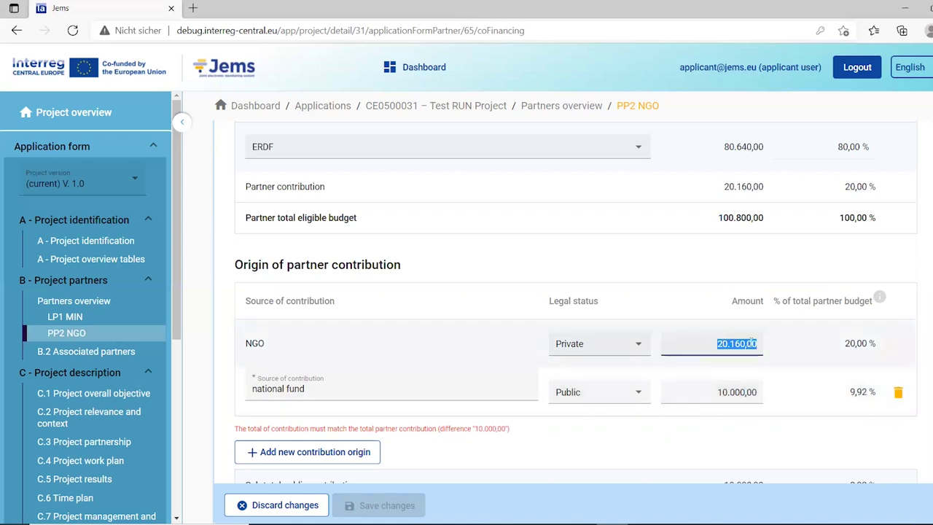
left_click(728, 344)
key("BackSpace")
key("BackSpace")
type("10")
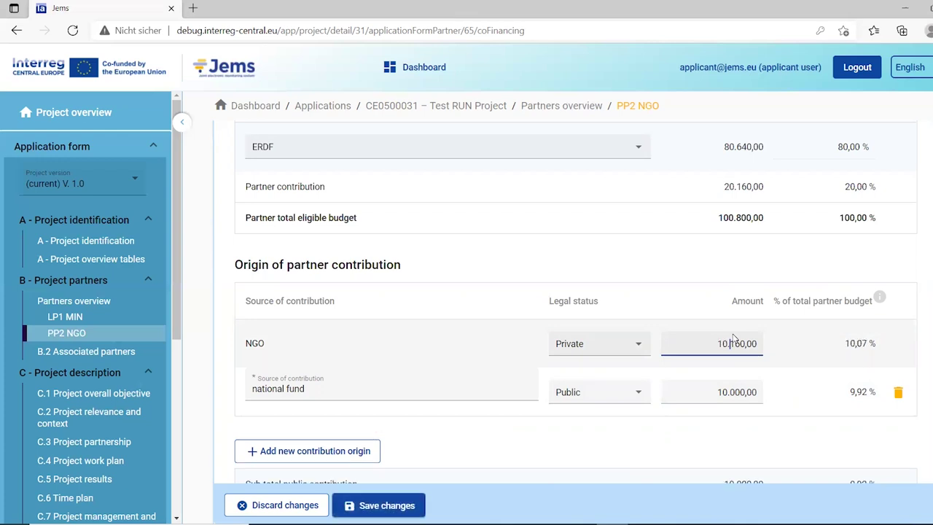
left_click(720, 338)
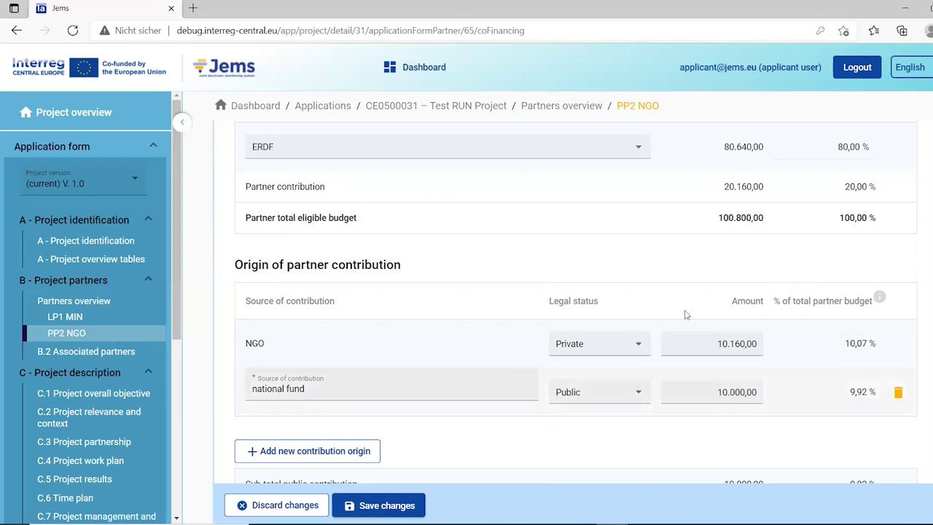
left_click(384, 501)
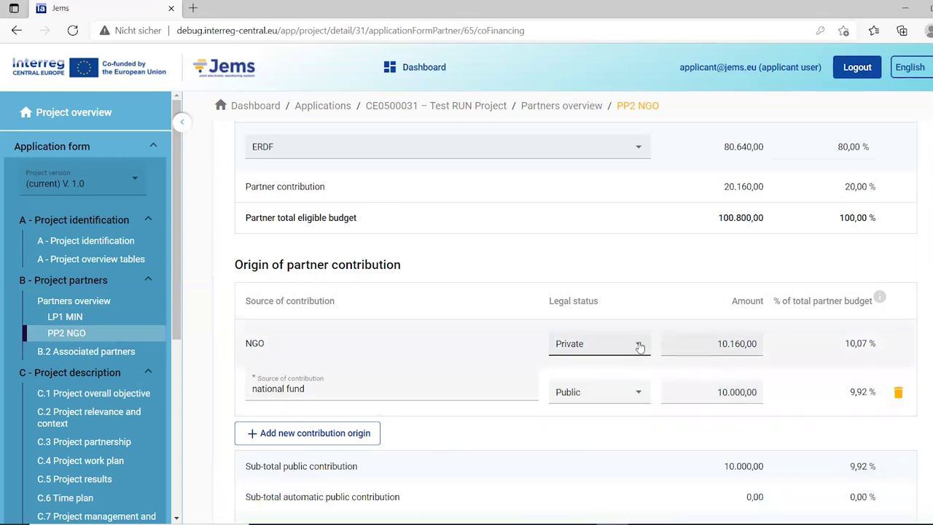
- Confirm the NGO row stays Private and the national fund row stays Public
left_click(635, 346)
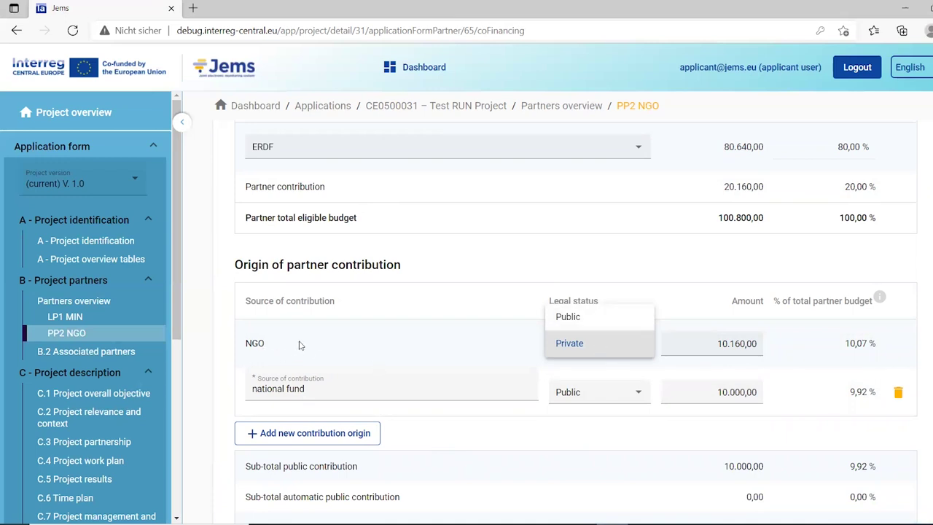
left_click(344, 343)
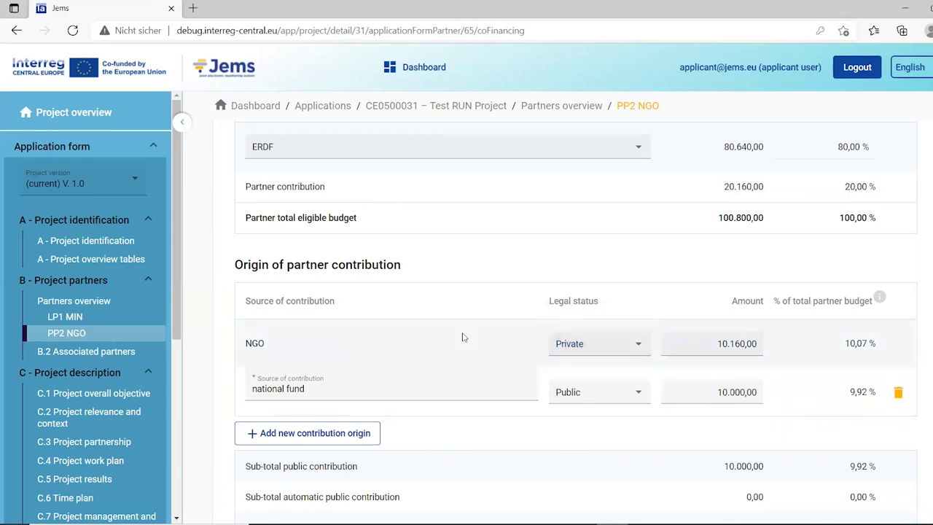
left_click(638, 396)
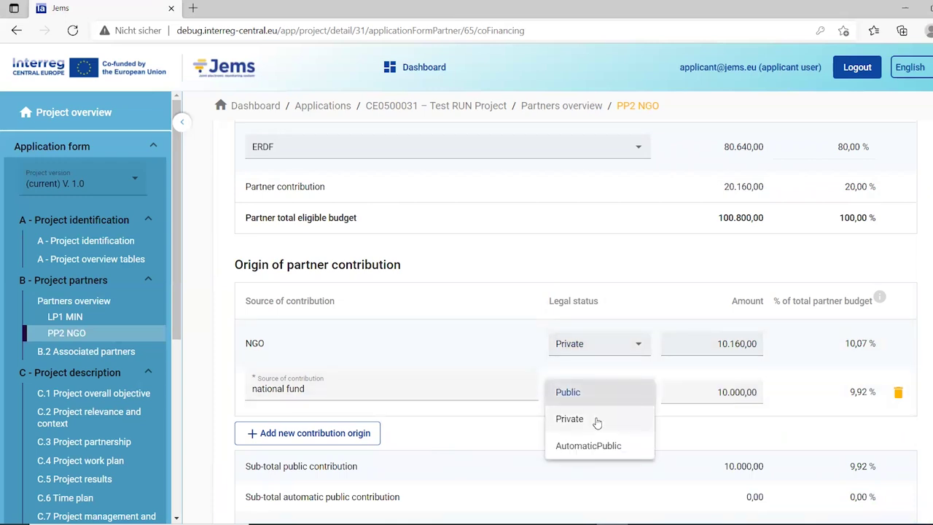
left_click(512, 435)
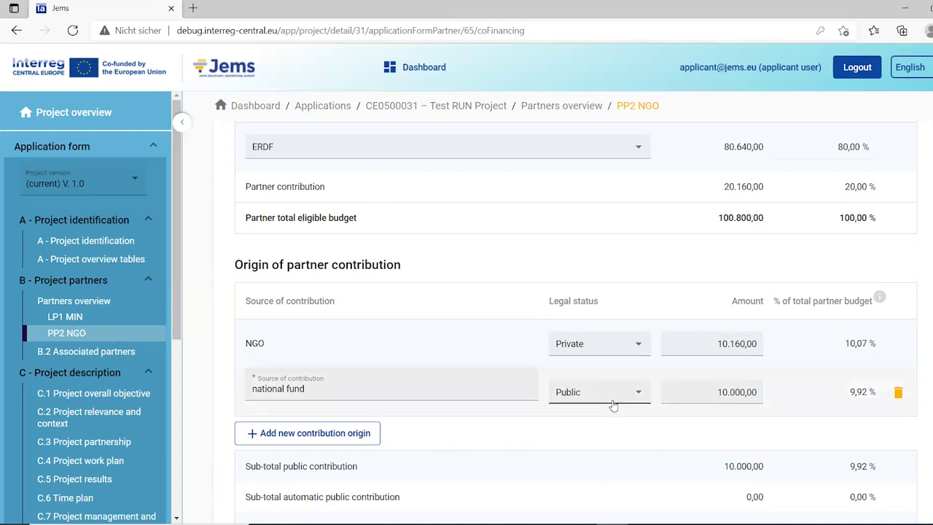
- Review the Total row of the fully allocated co-financing, then go to NGO's budget
scroll(613, 406, "down", 1)
scroll(538, 395, "down", 1)
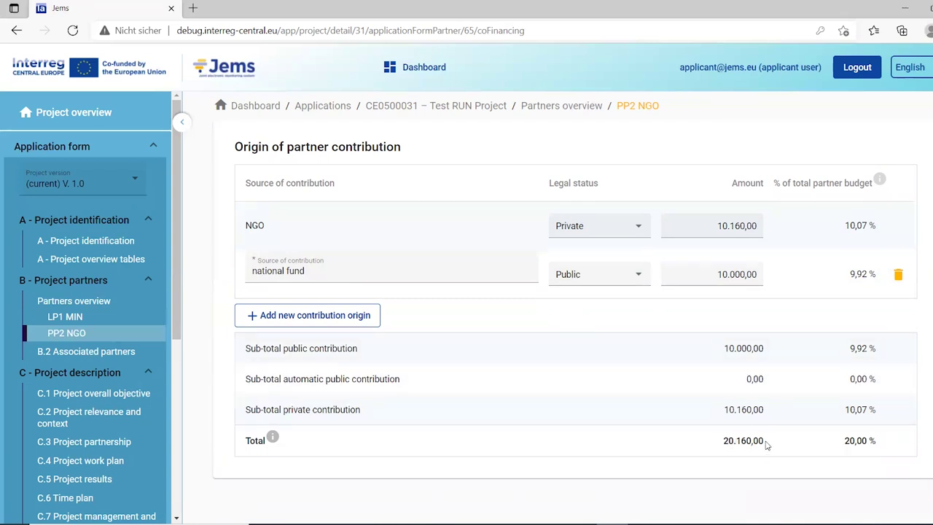
scroll(769, 444, "up", 4)
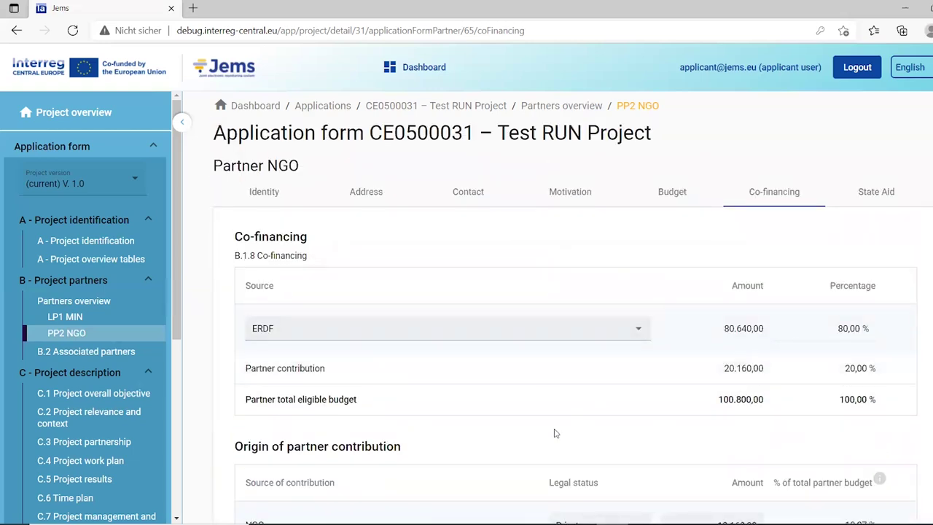
scroll(554, 433, "down", 4)
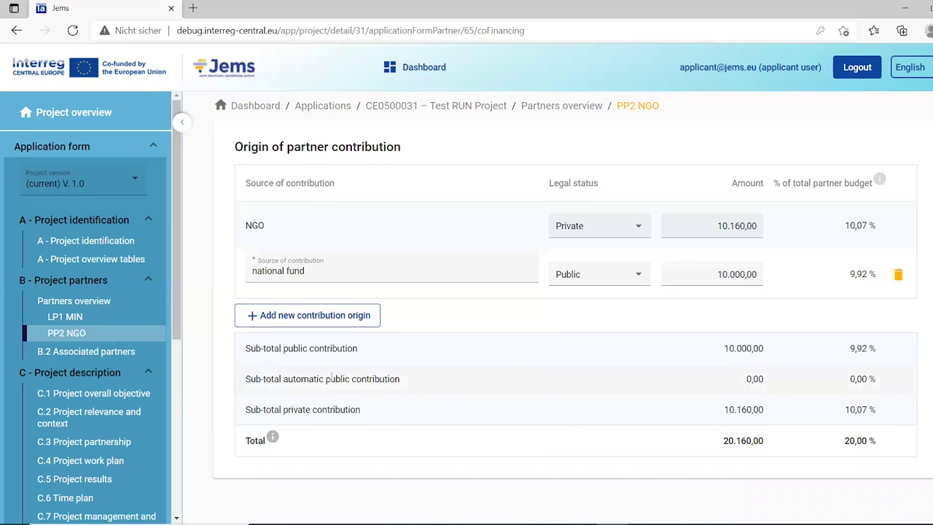
scroll(330, 378, "up", 4)
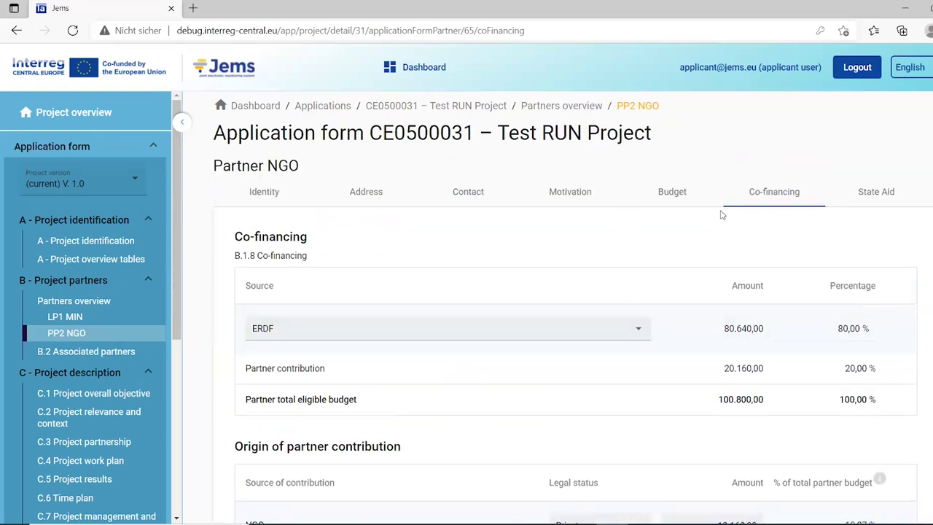
left_click(672, 193)
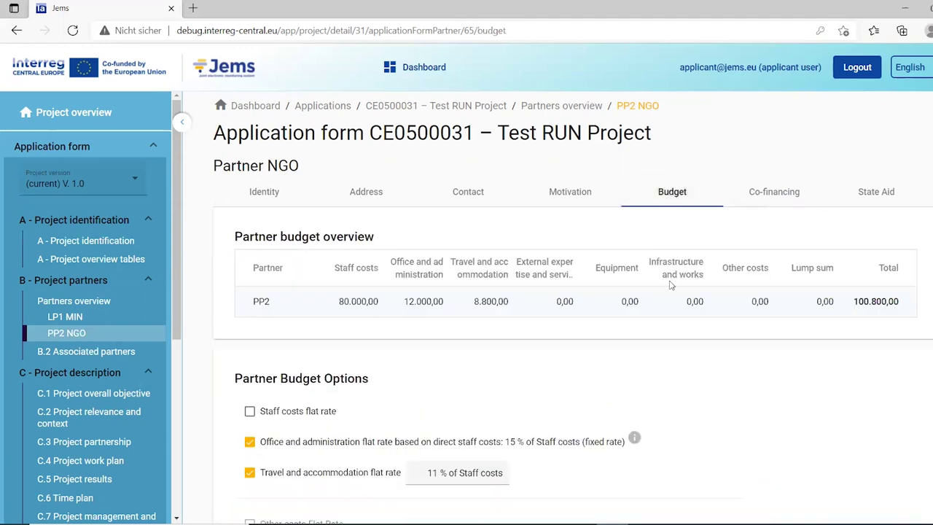
- Add a 'tool' external expertise item of 3.000,00, all in Period 3, and save
scroll(621, 378, "down", 5)
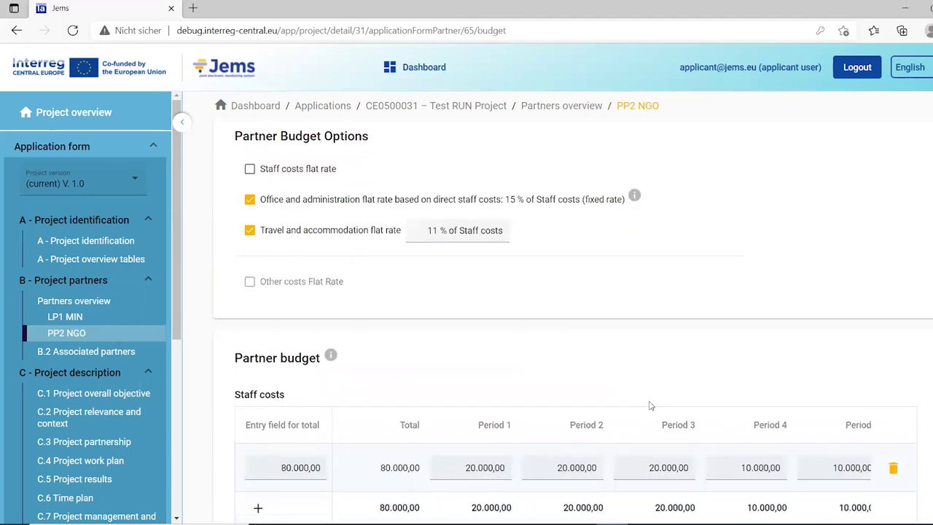
scroll(452, 421, "down", 4)
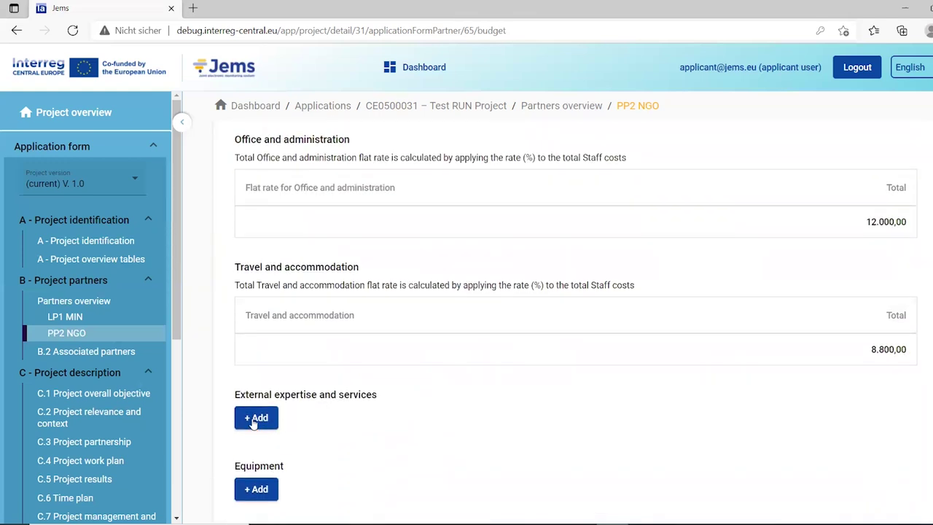
left_click(271, 429)
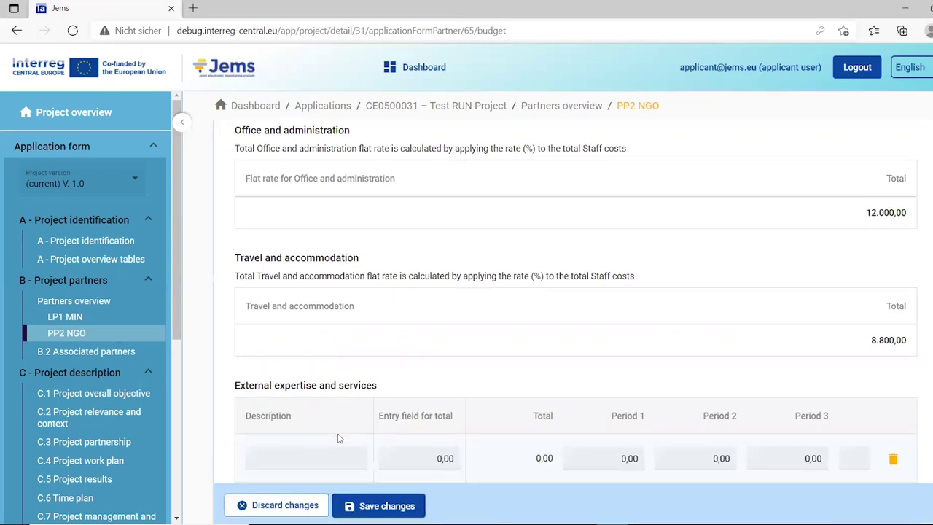
scroll(321, 408, "down", 2)
left_click(309, 348)
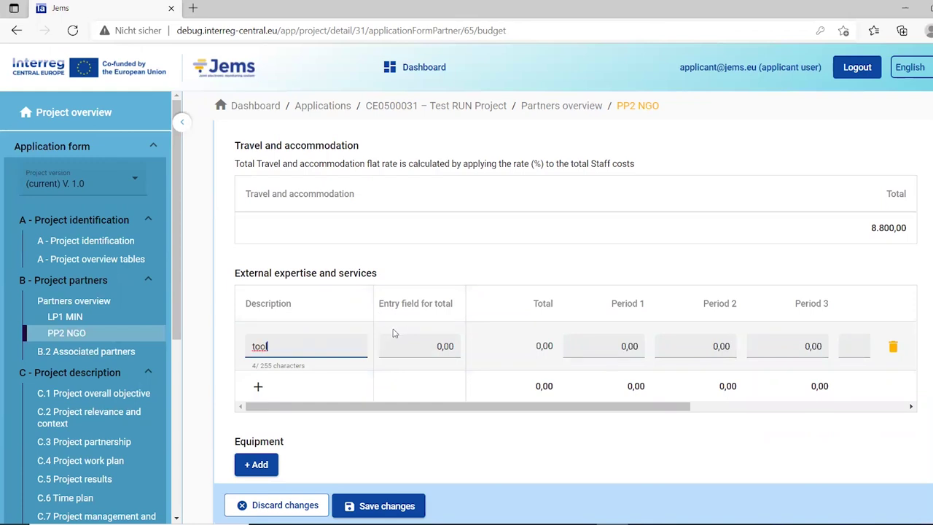
left_click(429, 344)
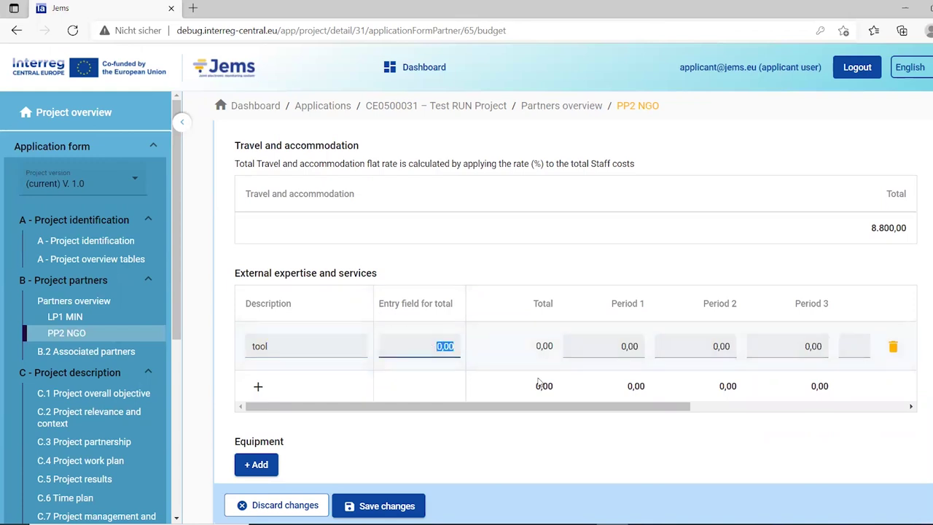
type("3000")
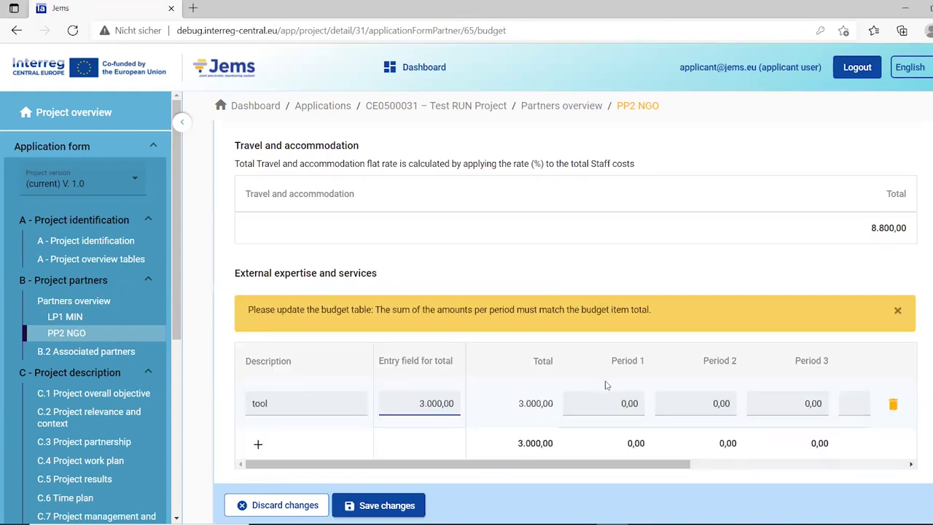
left_click(782, 408)
type("3.0")
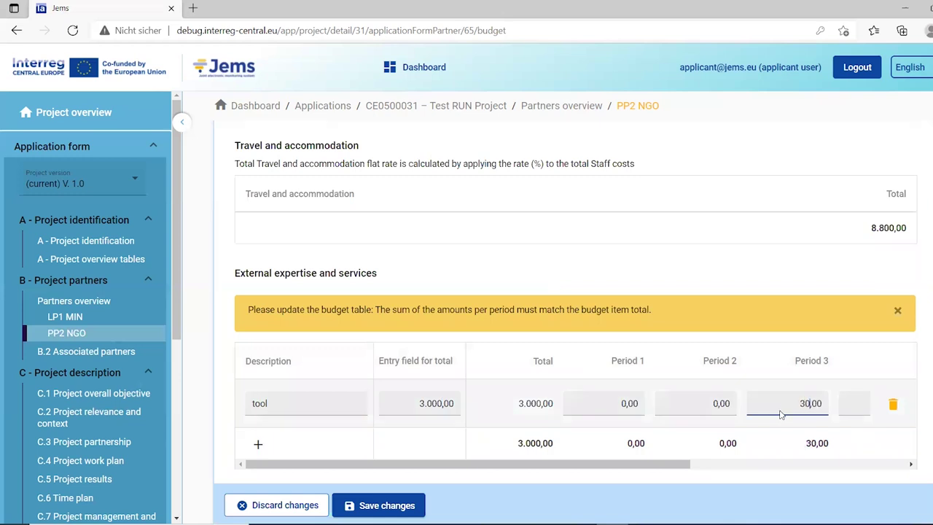
type("00")
left_click(385, 505)
scroll(763, 353, "up", 5)
scroll(763, 353, "up", 5)
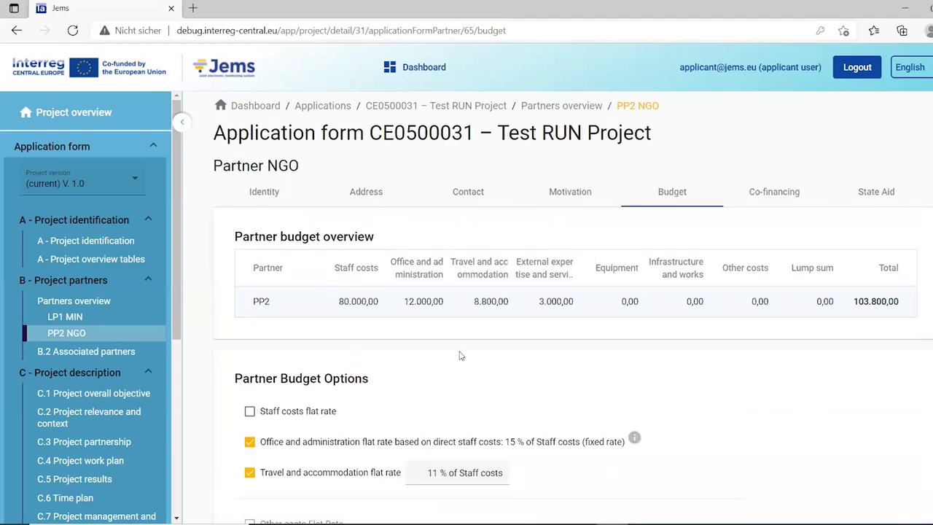
- Scroll through NGO's co-financing tables, then return to the partners overview showing 103.800,00 €
left_click(780, 197)
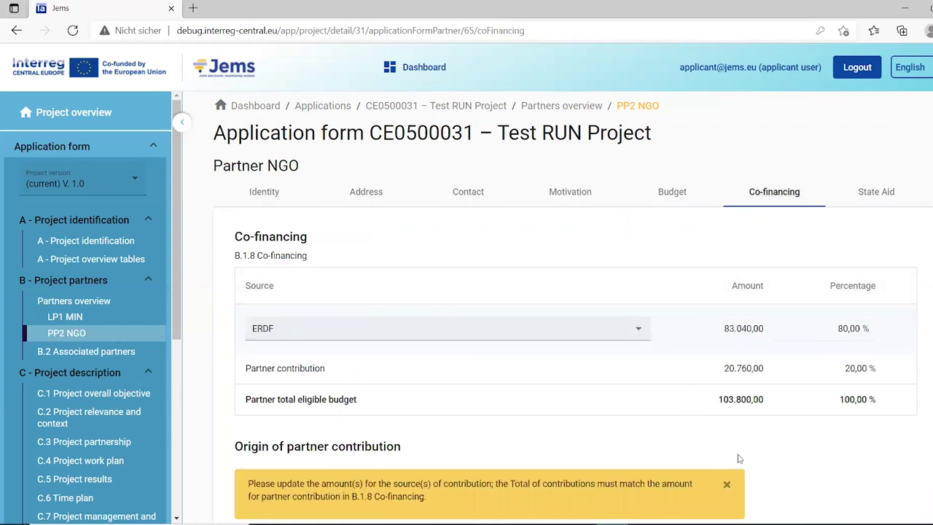
scroll(175, 499, "down", 1)
scroll(503, 498, "up", 1)
scroll(521, 493, "down", 1)
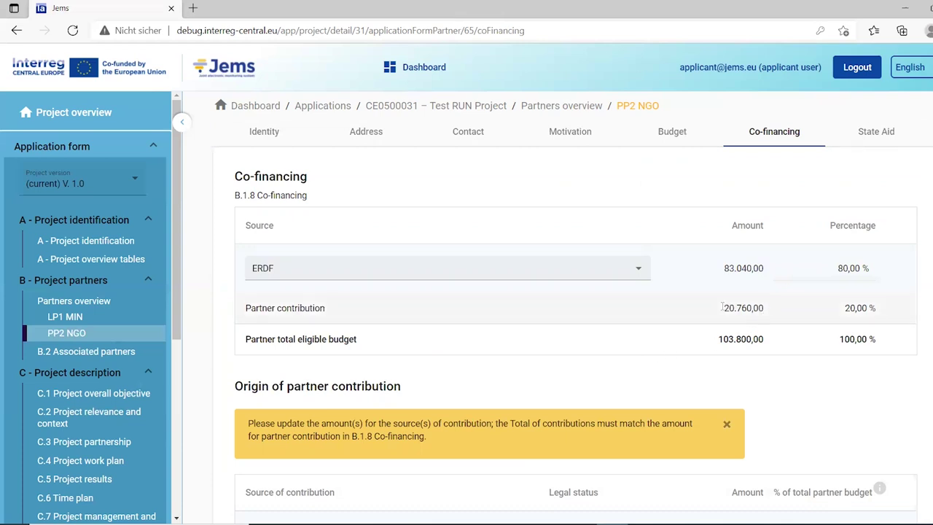
scroll(768, 311, "down", 2)
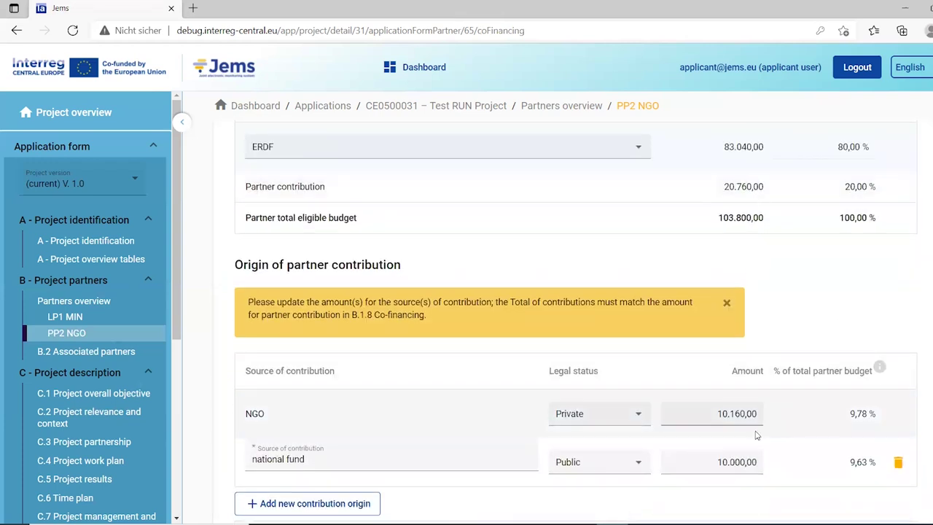
scroll(758, 446, "down", 1)
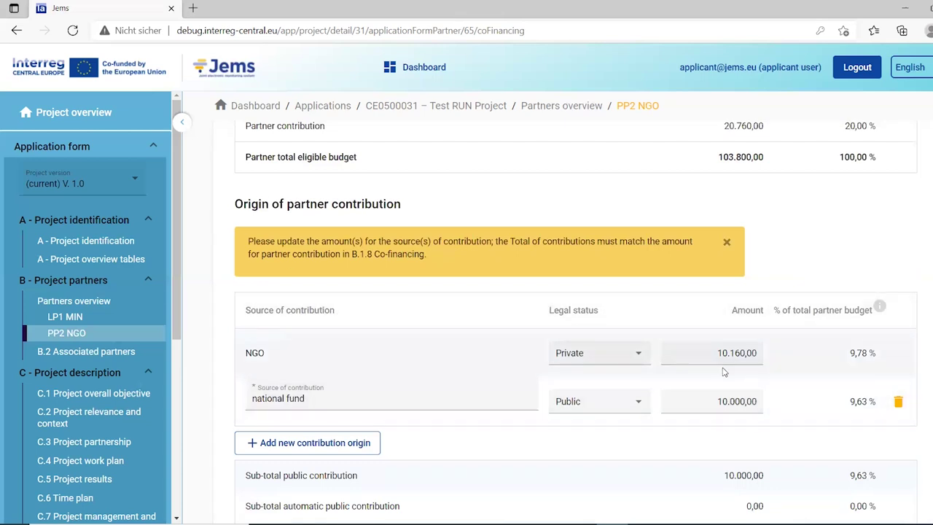
scroll(736, 379, "up", 1)
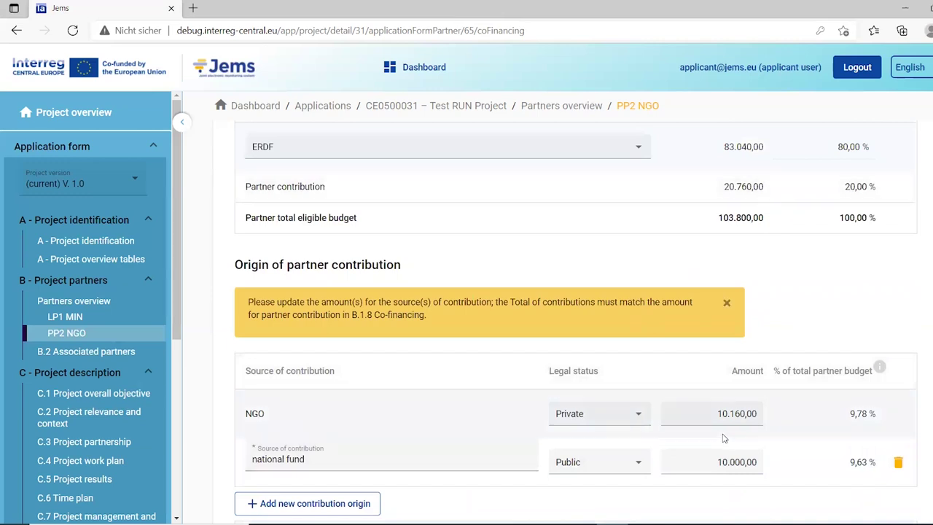
scroll(749, 186, "down", 1)
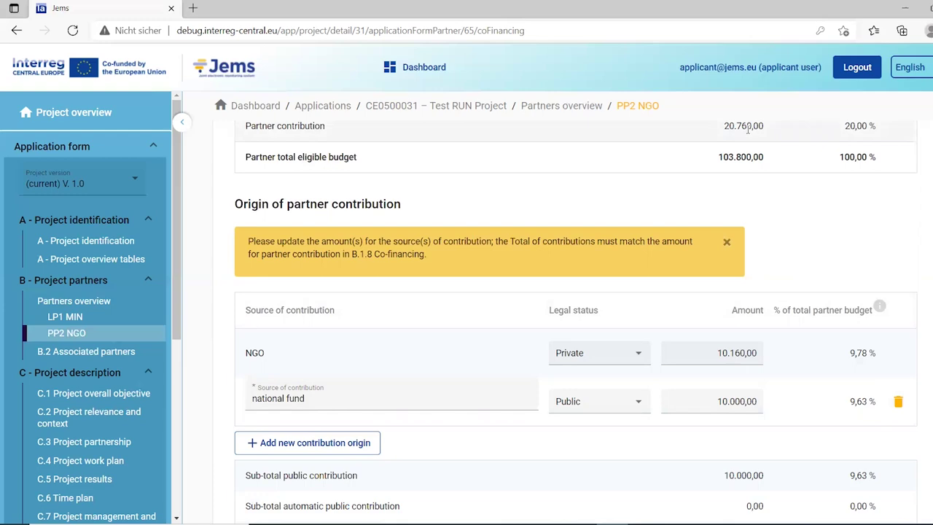
scroll(751, 128, "down", 2)
scroll(494, 421, "up", 6)
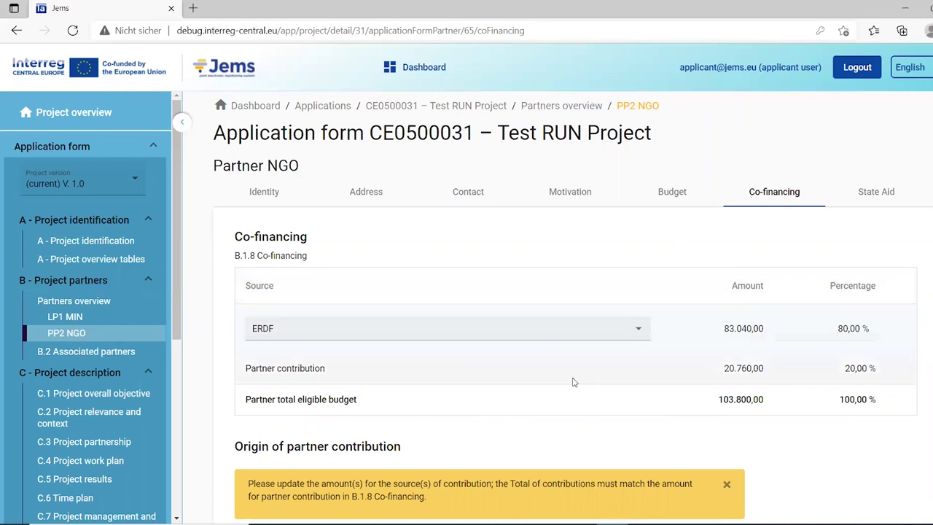
scroll(572, 383, "down", 1)
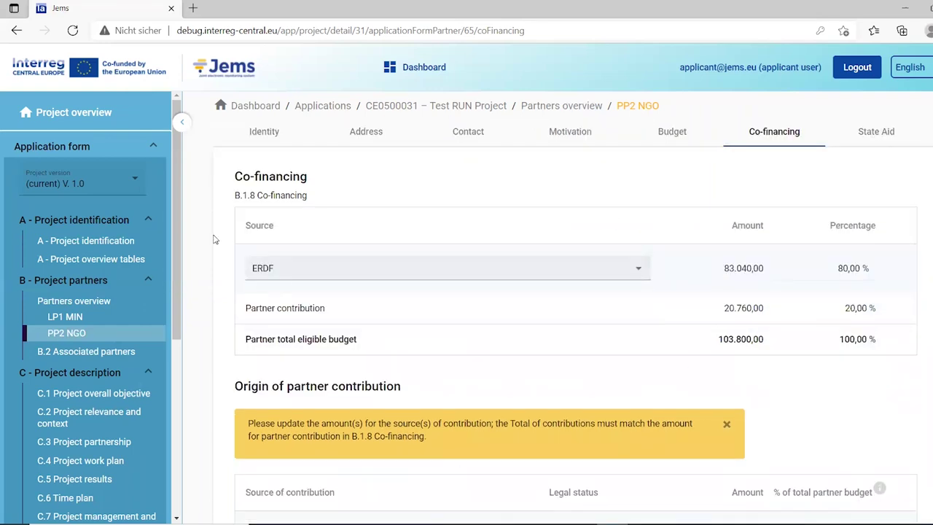
left_click(73, 300)
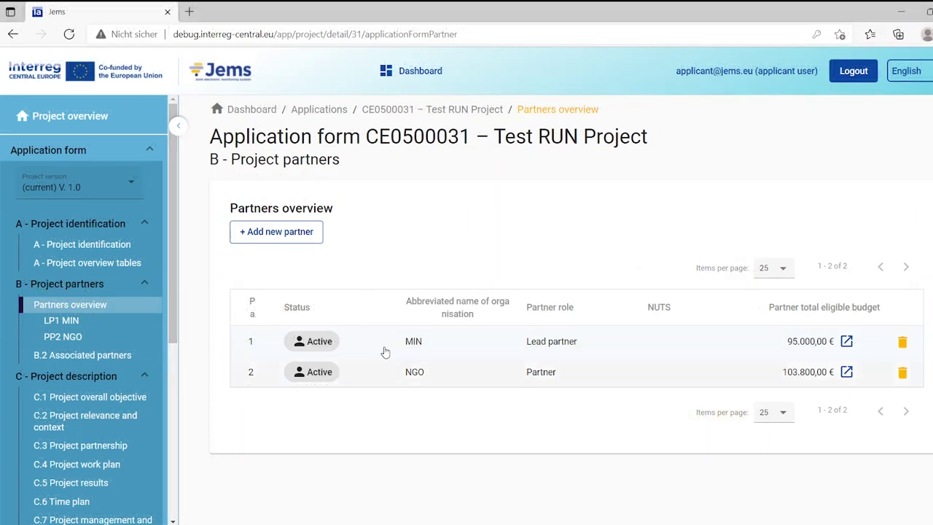
- Open lead partner MIN's state aid information
left_click(514, 352)
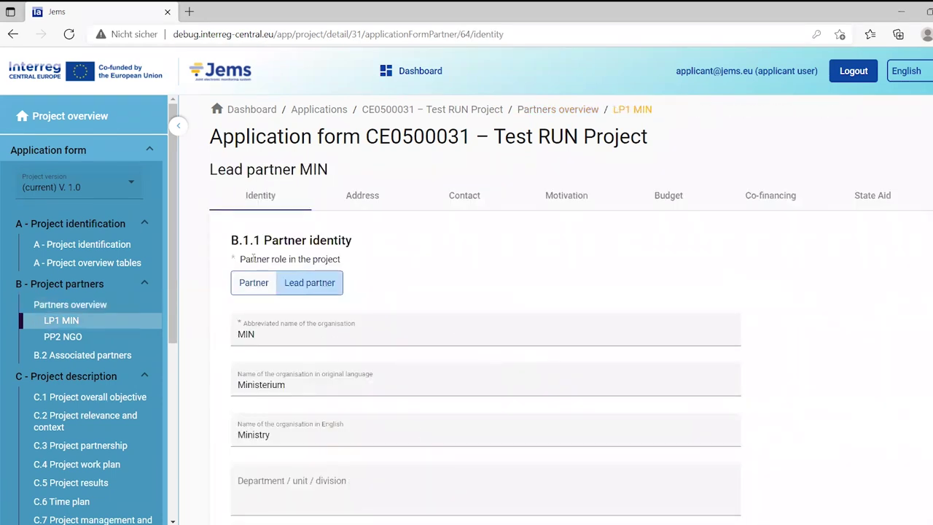
left_click(869, 199)
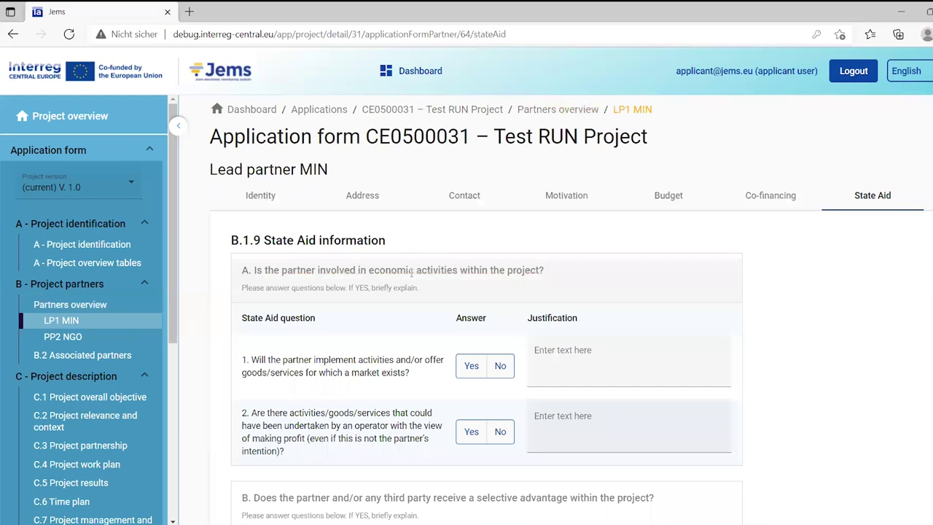
scroll(412, 272, "down", 1)
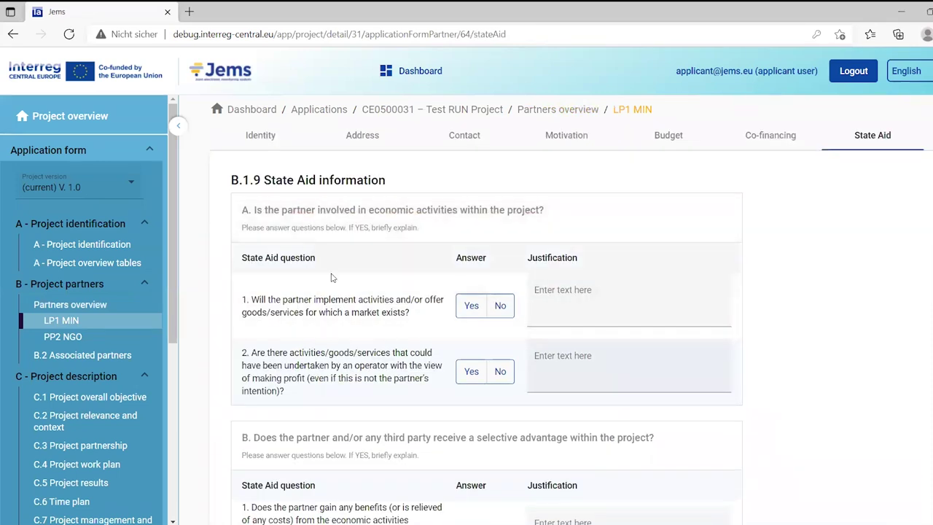
scroll(342, 308, "down", 3)
scroll(455, 253, "up", 2)
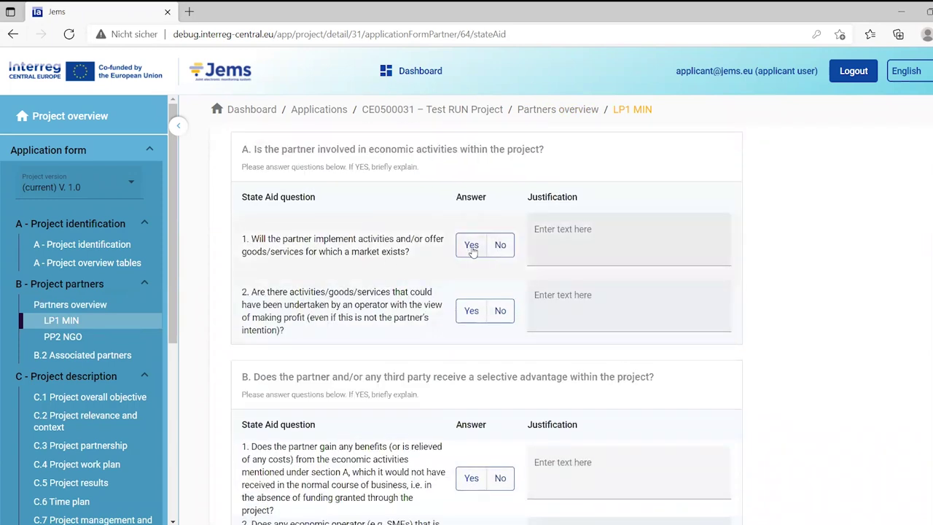
- Answer Yes to the market activities question with justification 'lk ölköl k', and No to the profit-making and benefits questions
left_click(472, 246)
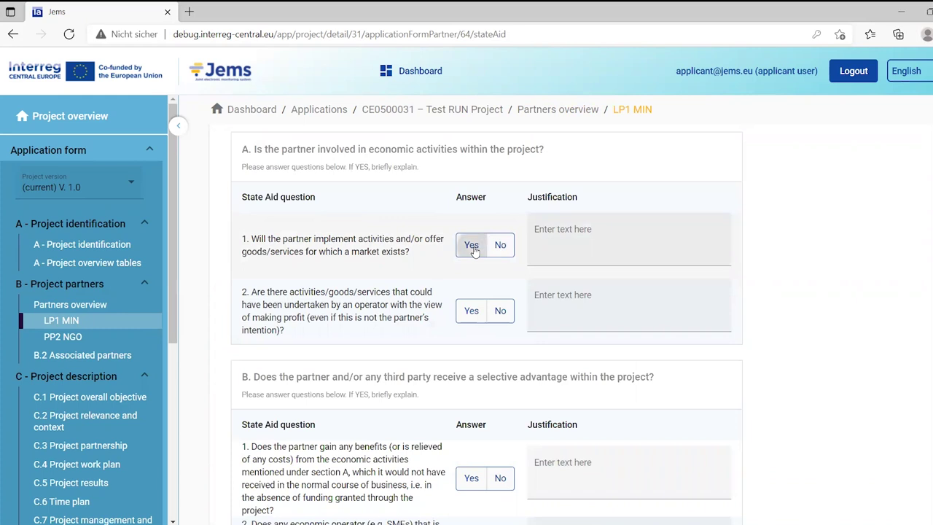
left_click(598, 246)
type("lk ölköl ky")
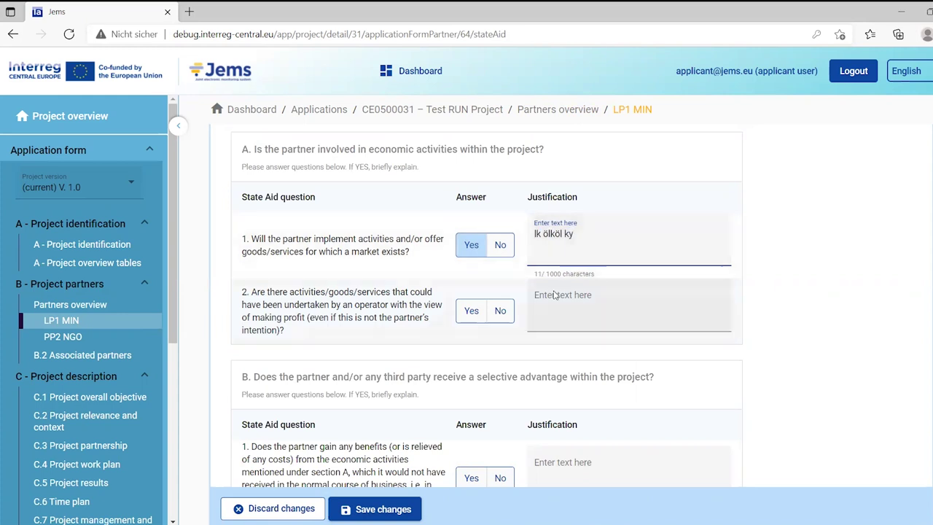
left_click(500, 311)
scroll(500, 312, "down", 3)
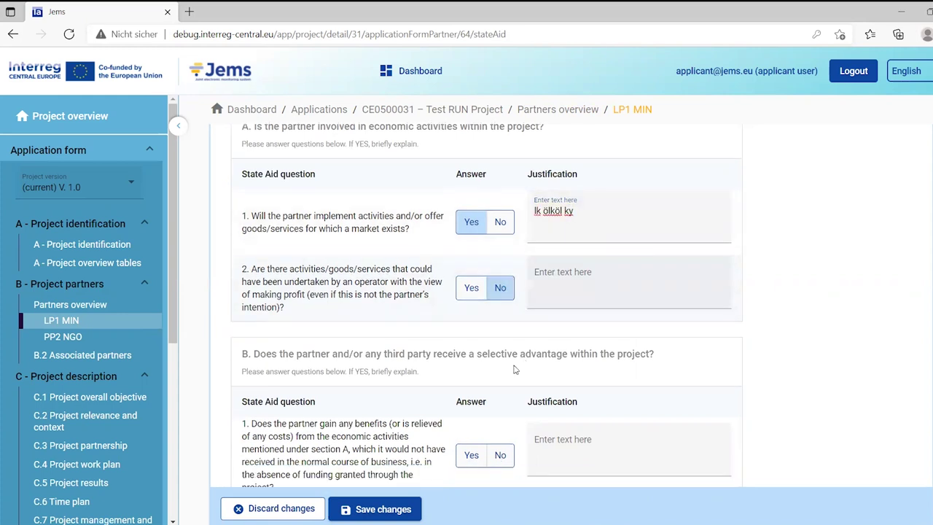
left_click(500, 296)
- Answer Yes to the outside-operator advantage question with justification 'adsfadsf'
left_click(471, 368)
left_click(625, 362)
type("adsfadsf")
scroll(625, 363, "down", 2)
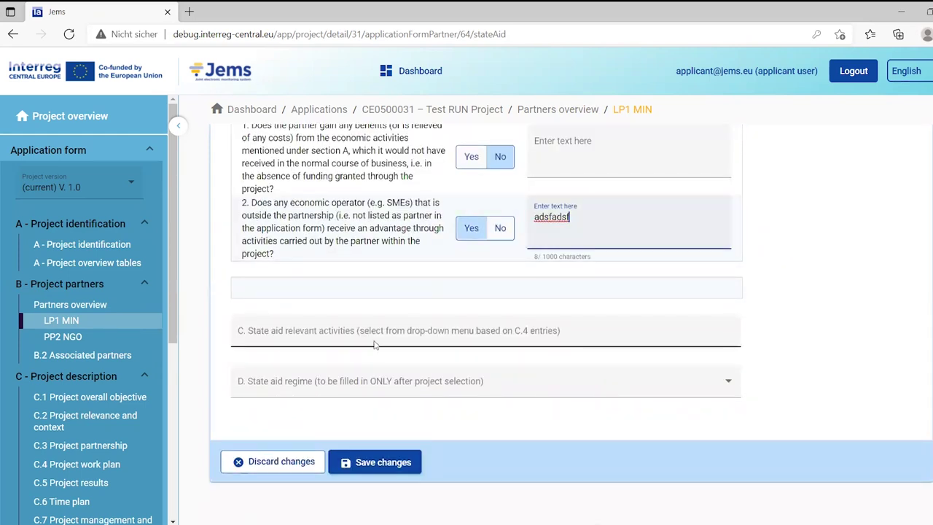
left_click(291, 335)
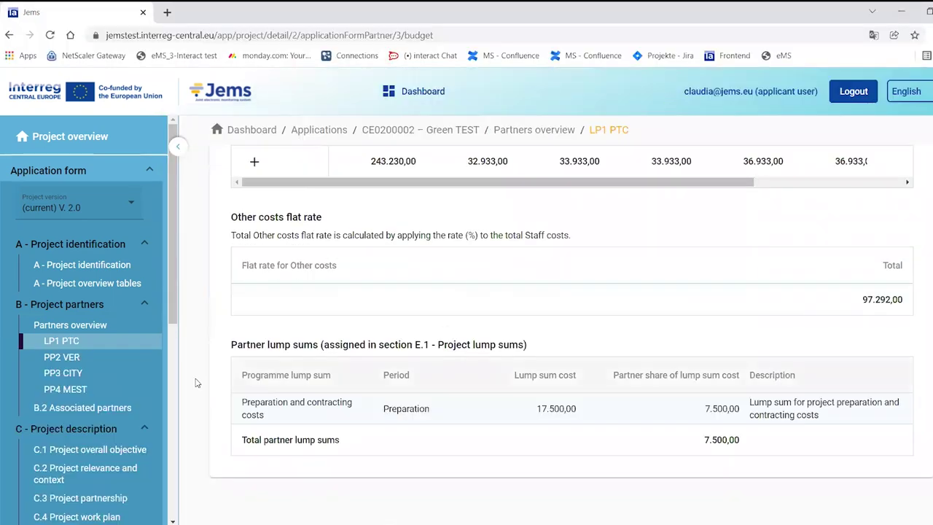
- Open lead partner PTC's state aid information
scroll(84, 375, "down", 1)
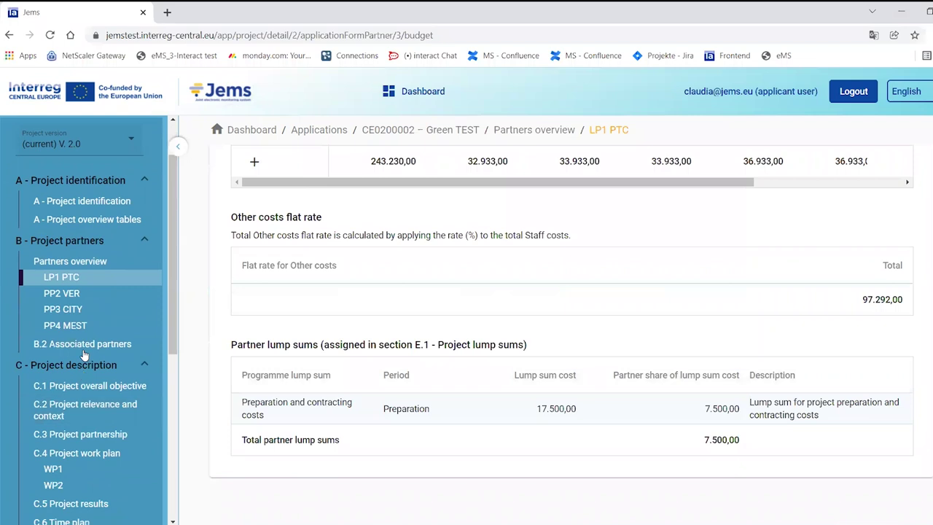
left_click(69, 280)
left_click(877, 221)
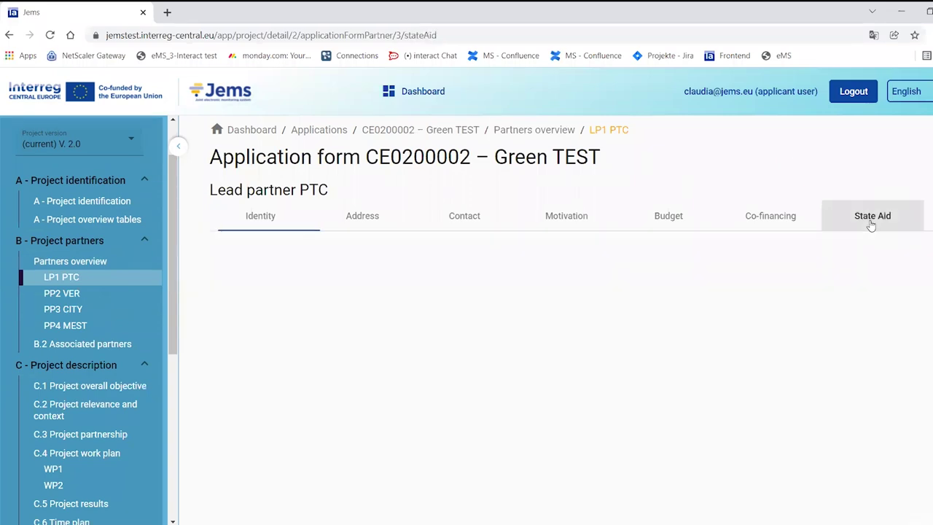
scroll(636, 374, "down", 3)
scroll(636, 375, "down", 3)
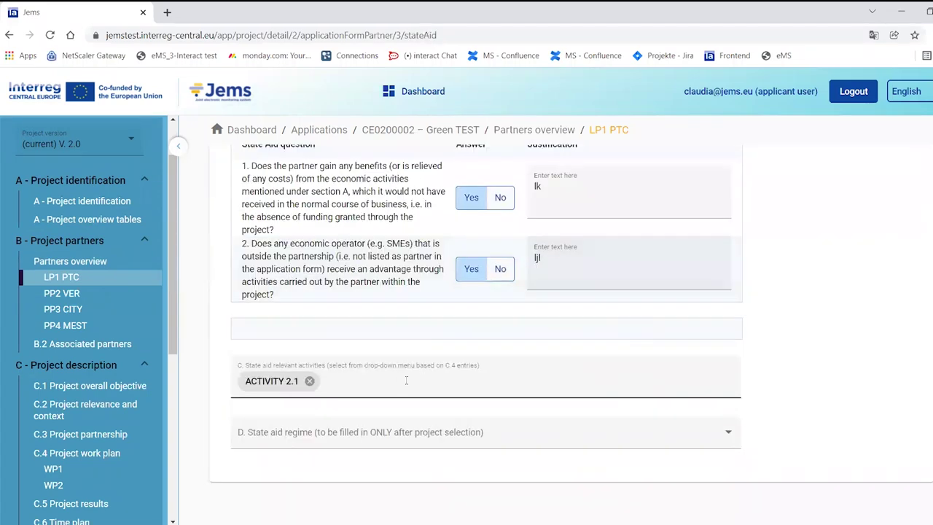
- Set ACTIVITY 1.1 and ACTIVITY 2.1 as the state aid relevant activities
left_click(347, 380)
left_click(309, 380)
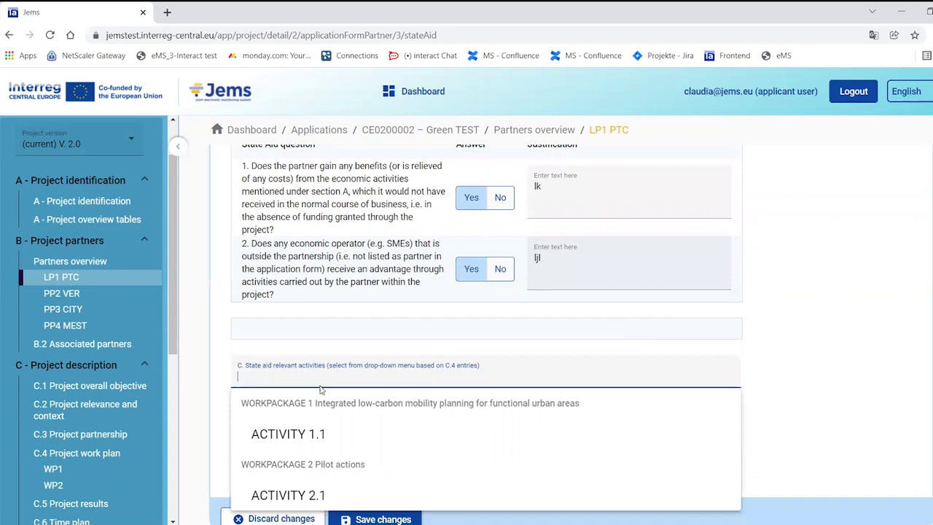
left_click(289, 434)
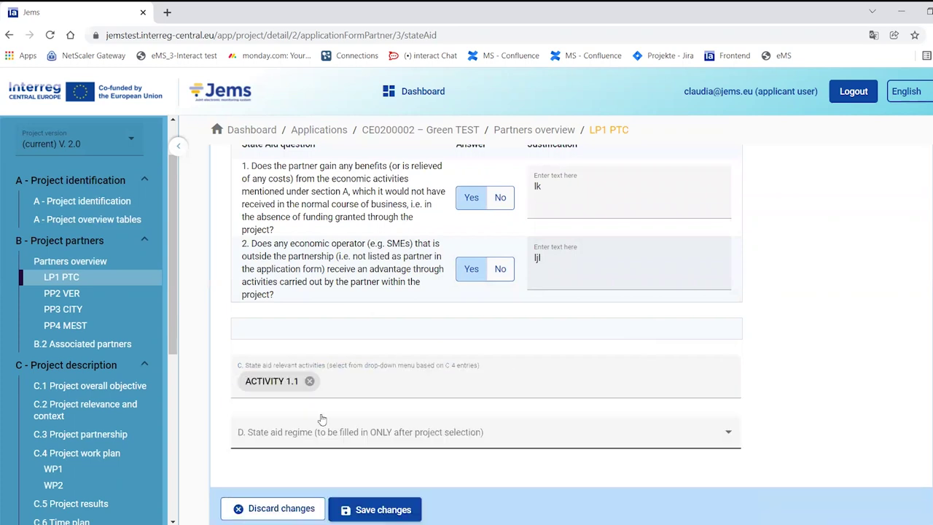
left_click(378, 383)
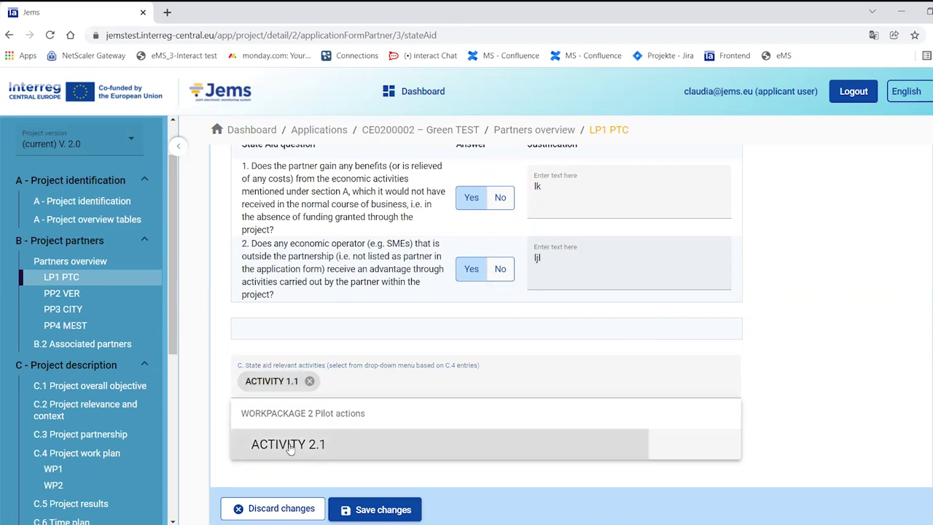
left_click(286, 446)
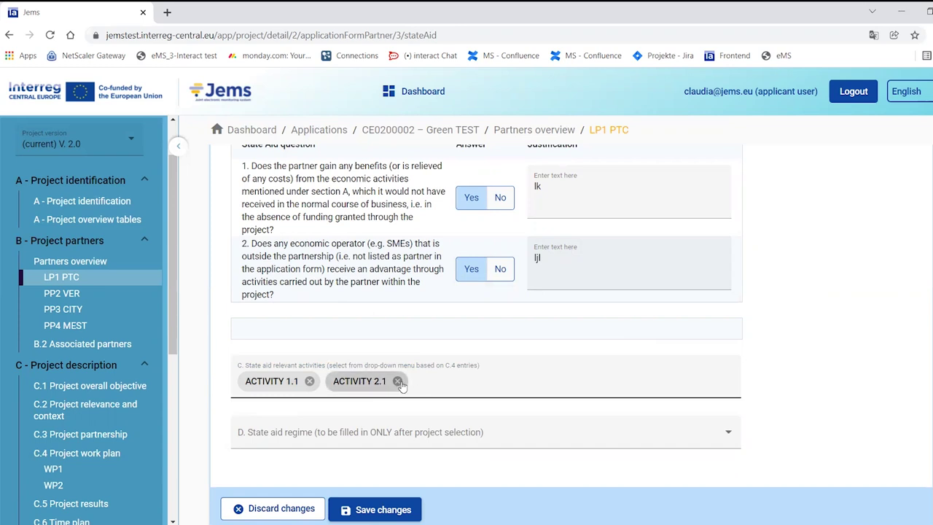
left_click(368, 290)
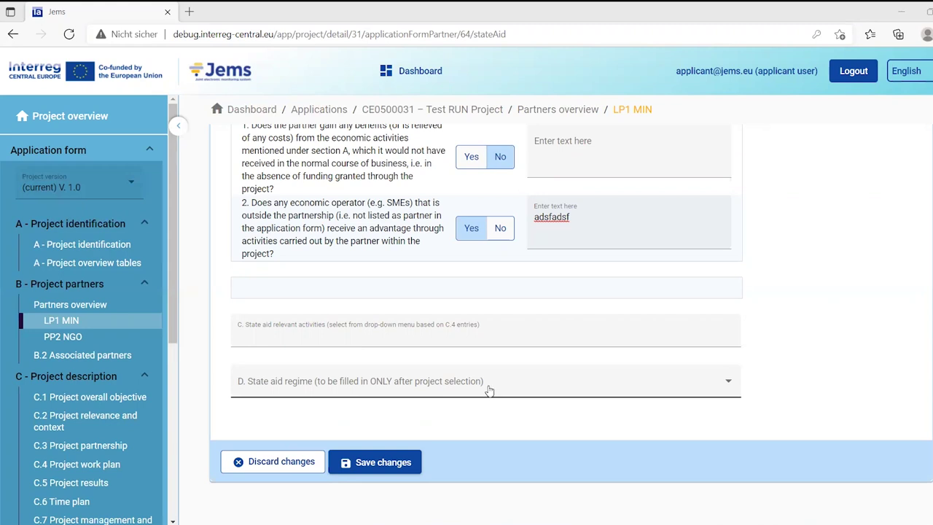
- Save the LP1 MIN state aid form and go back to the Partners overview
left_click(386, 466)
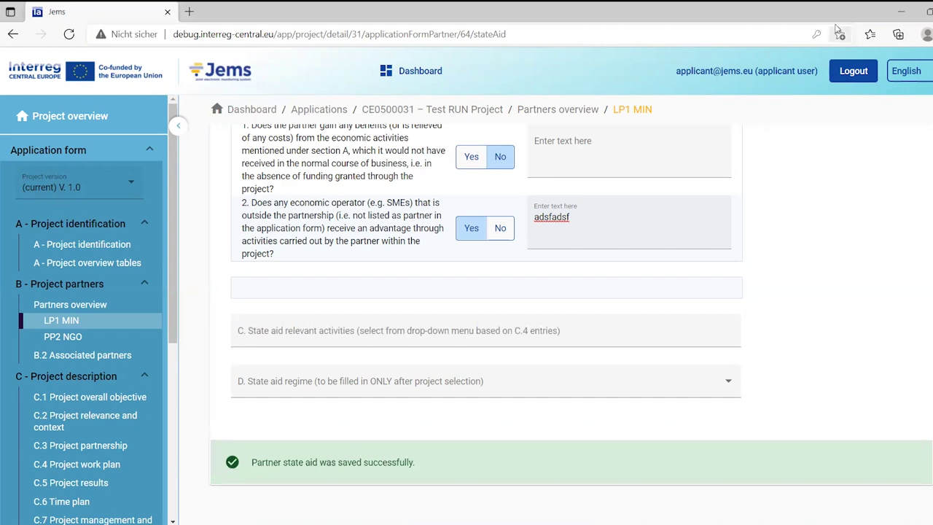
left_click(70, 305)
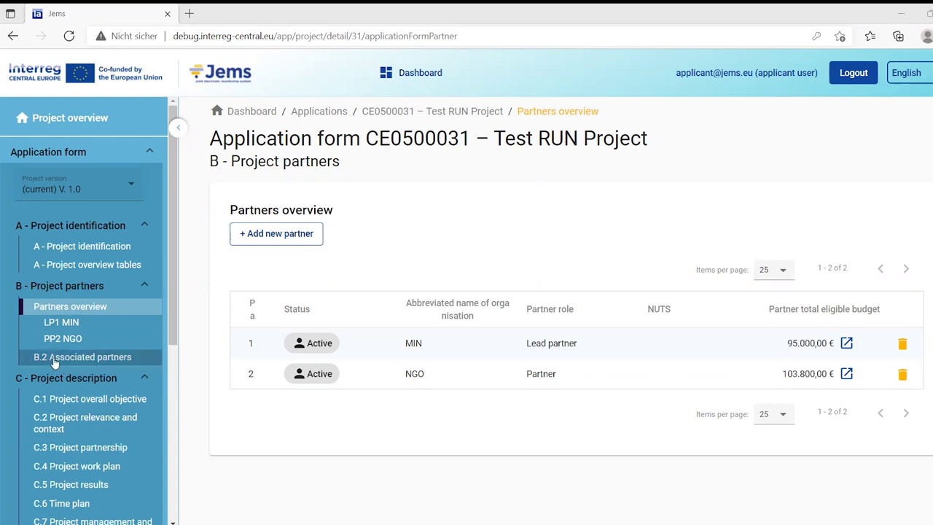
left_click(104, 364)
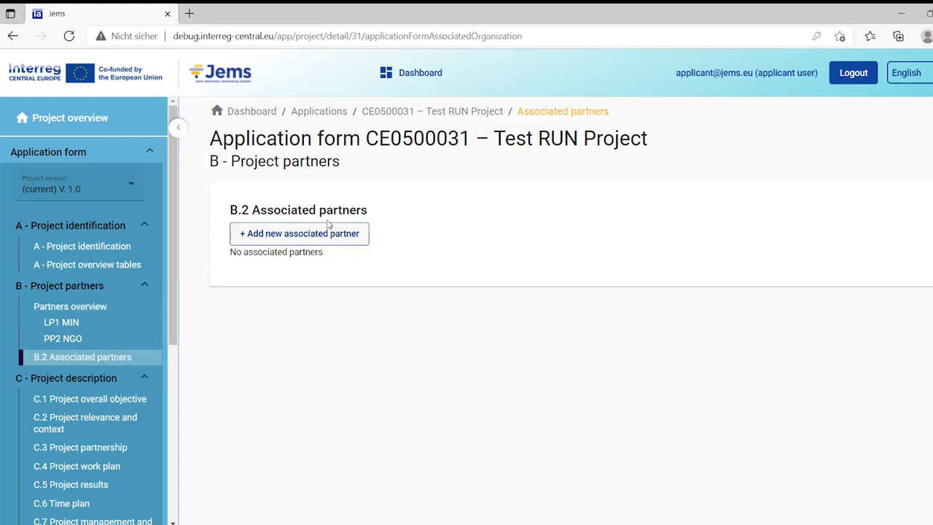
- Add a new associated partner named 'Socius', associated with LP1 MIN, and create it
left_click(253, 239)
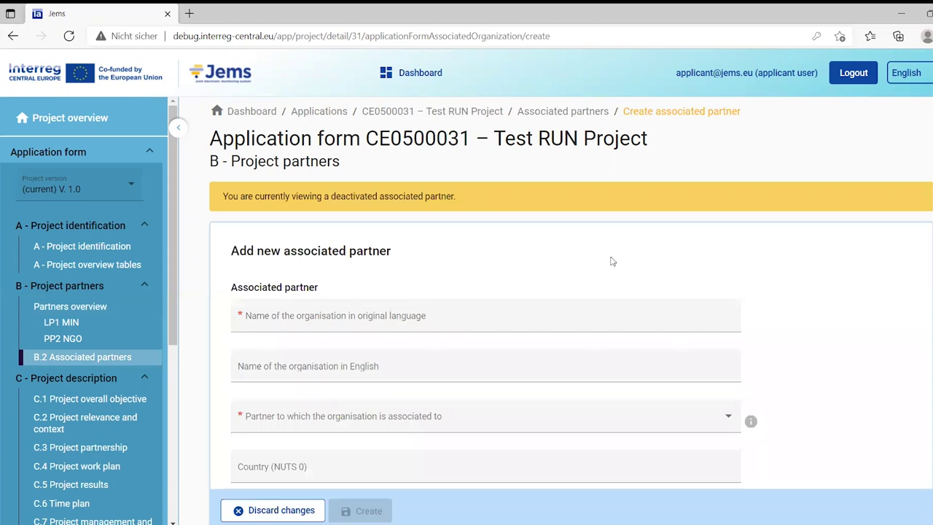
scroll(612, 261, "down", 1)
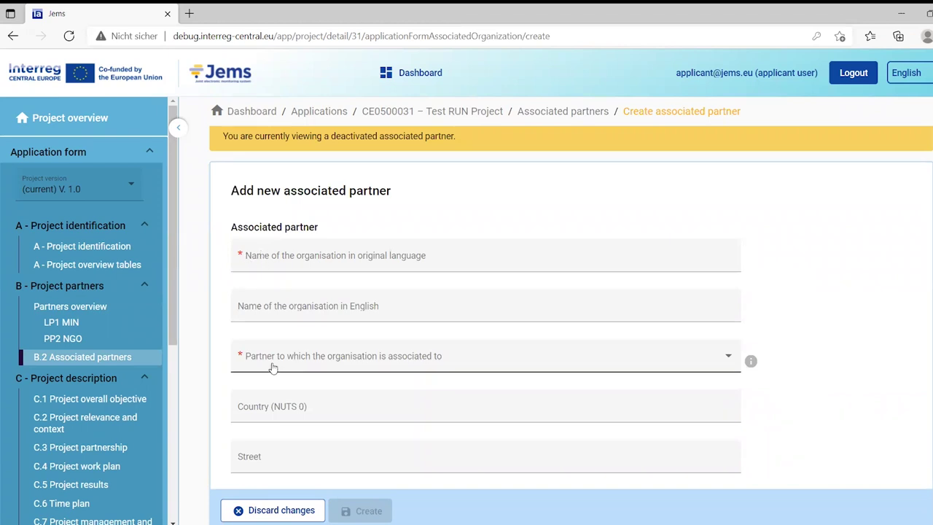
left_click(286, 258)
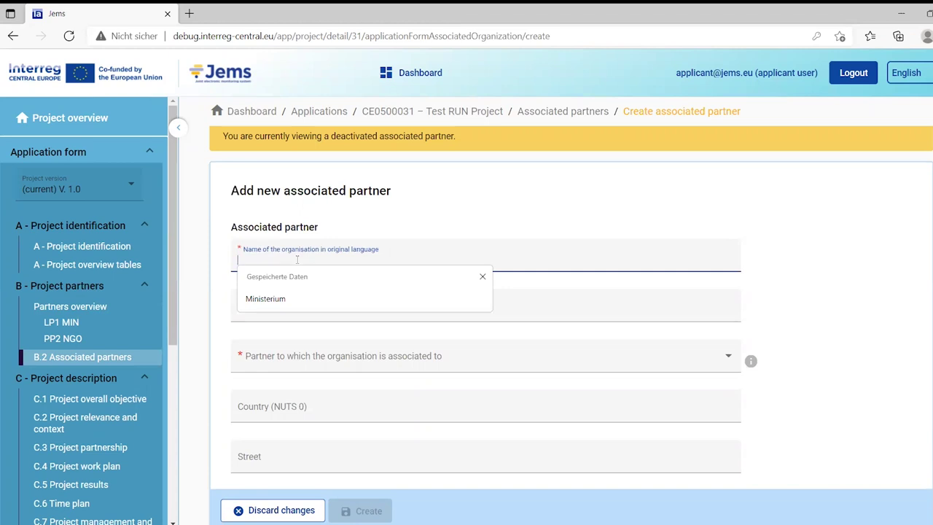
type("Socius")
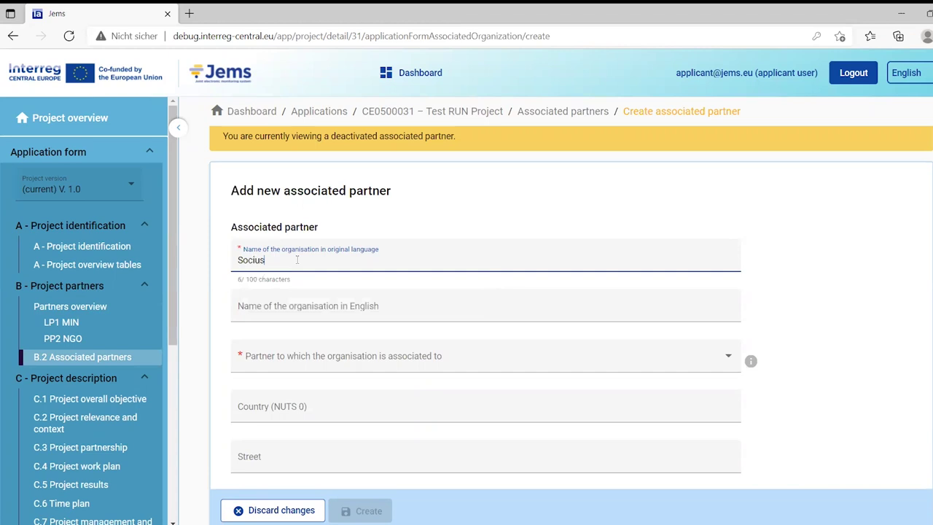
left_click(269, 357)
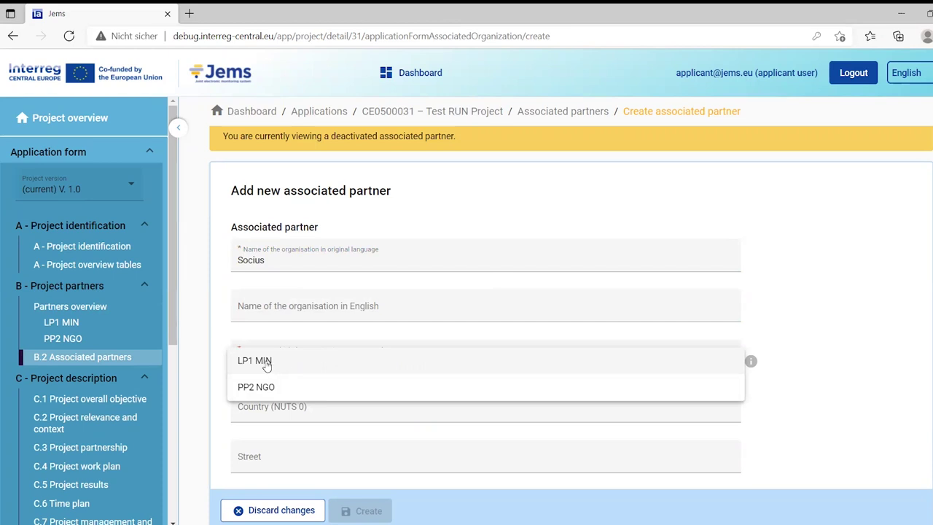
left_click(267, 366)
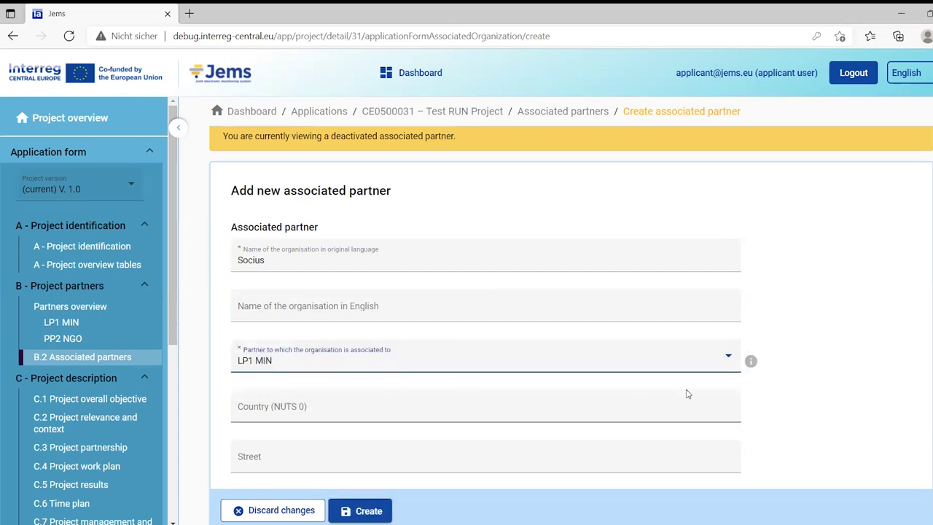
left_click(363, 507)
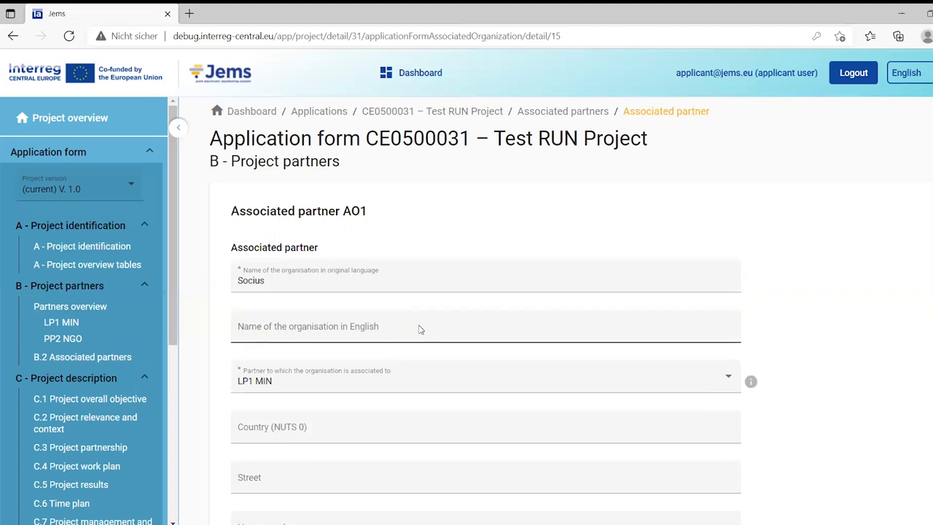
scroll(423, 328, "down", 3)
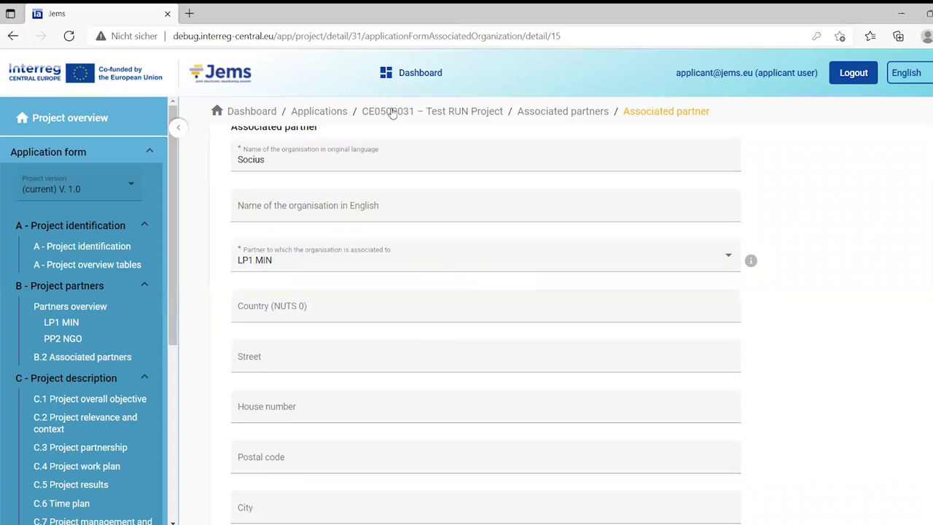
- Set Socius's country to Deutschland (DE) and region to Stuttgart (DE11)
left_click(366, 313)
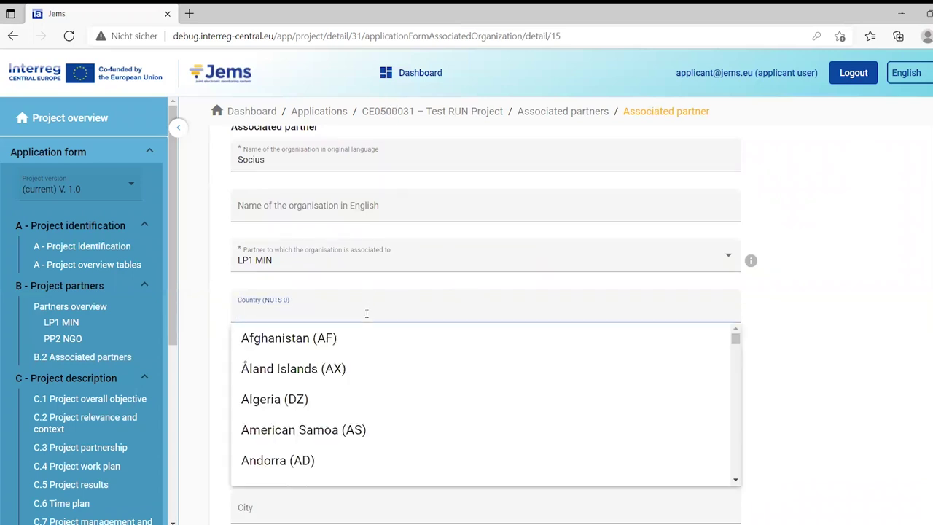
type("de")
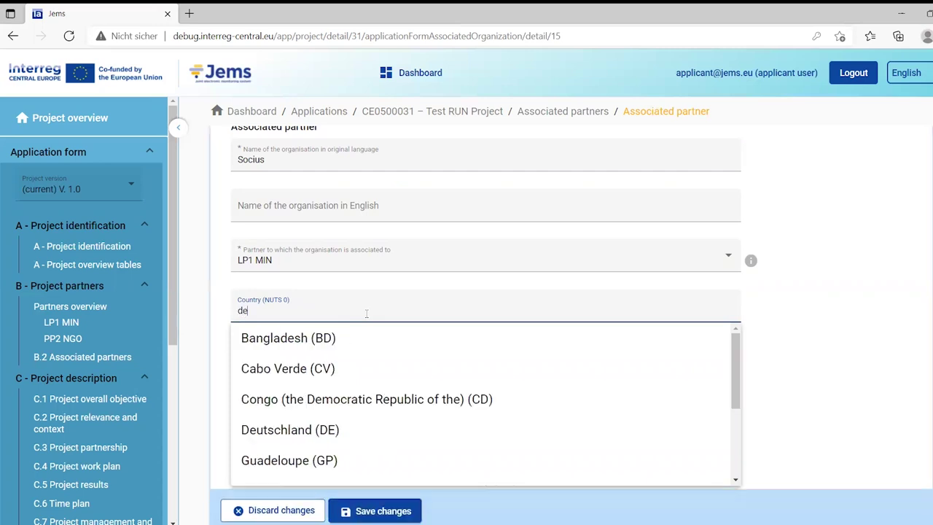
type("u")
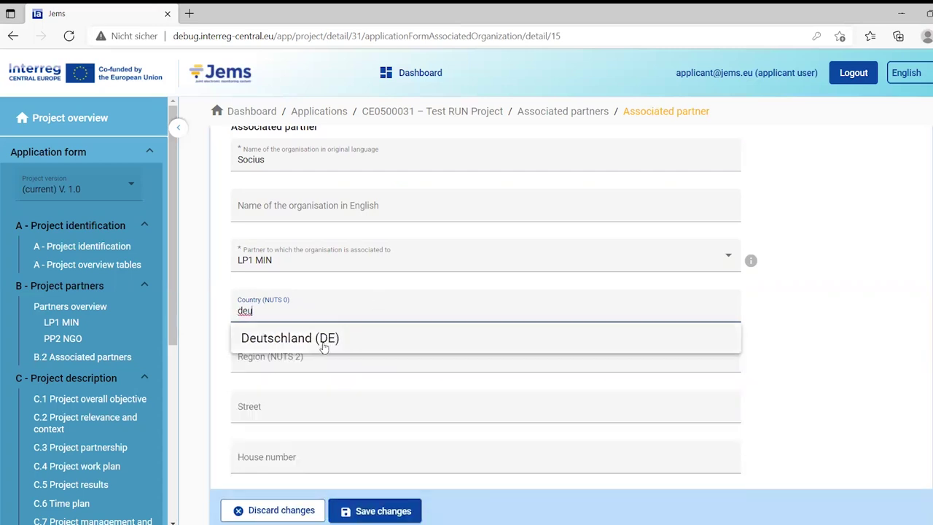
left_click(323, 344)
left_click(330, 363)
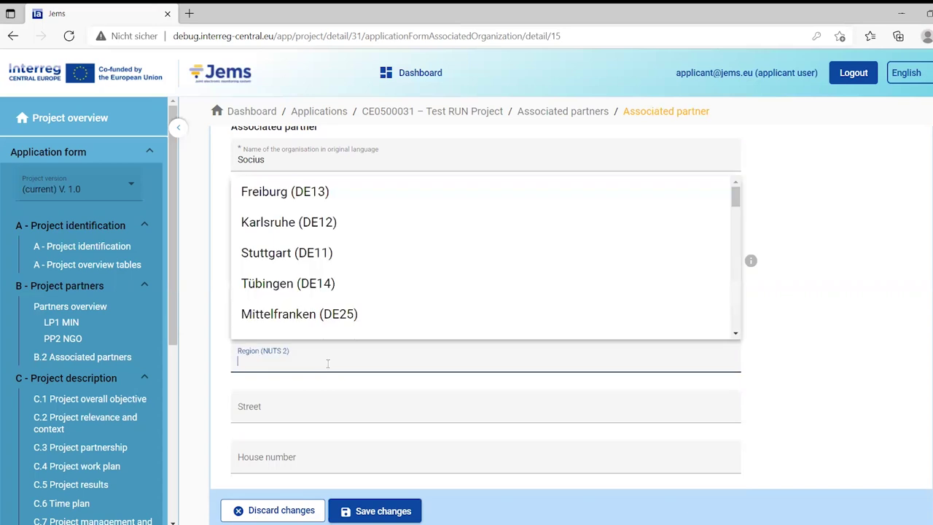
left_click(296, 255)
- Save the associated partner details and return to the associated partners list
scroll(496, 302, "down", 3)
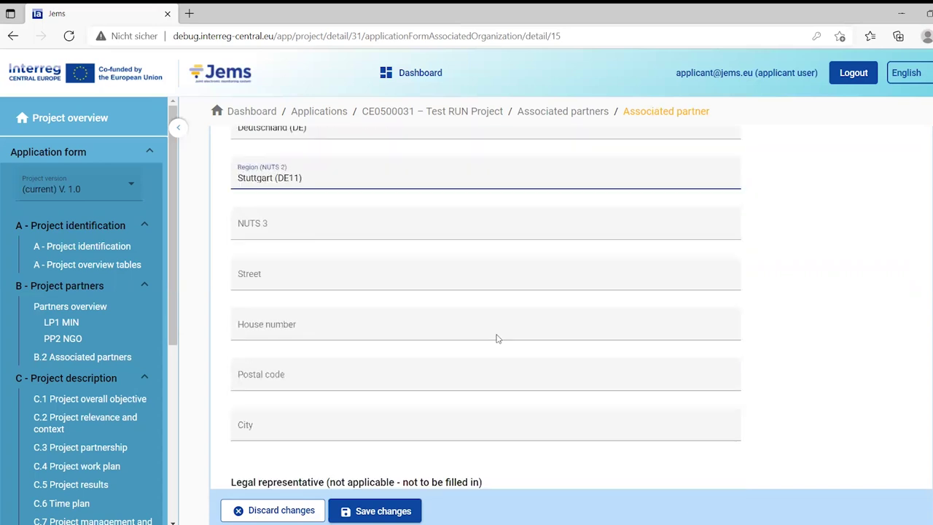
scroll(415, 207, "down", 3)
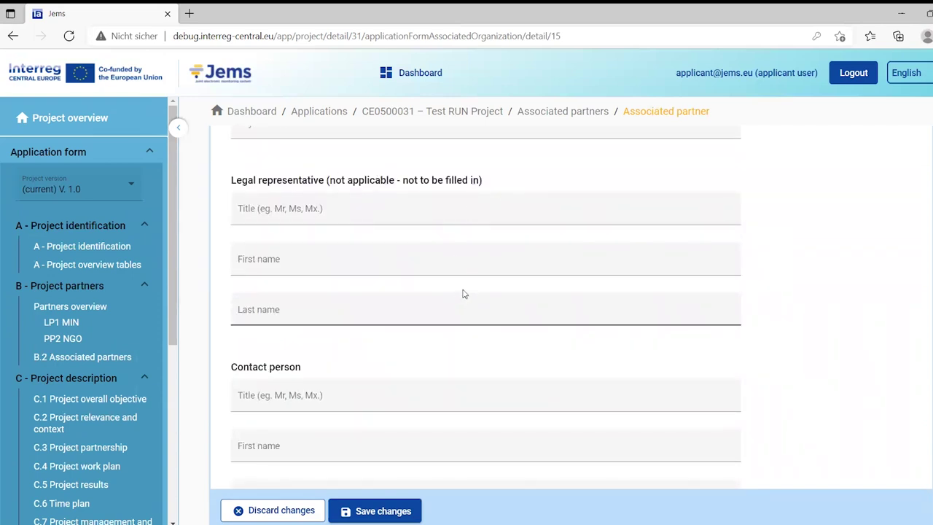
scroll(479, 398, "down", 2)
scroll(357, 233, "down", 1)
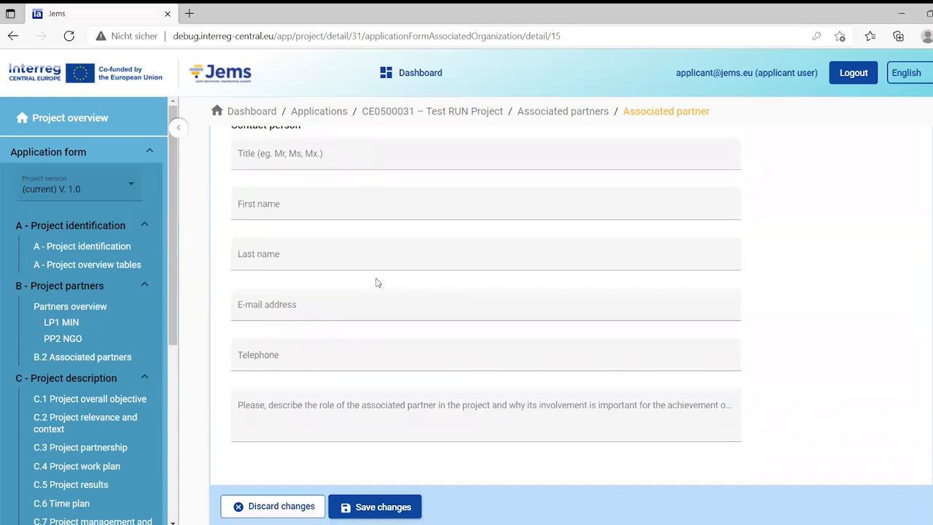
scroll(433, 462, "down", 1)
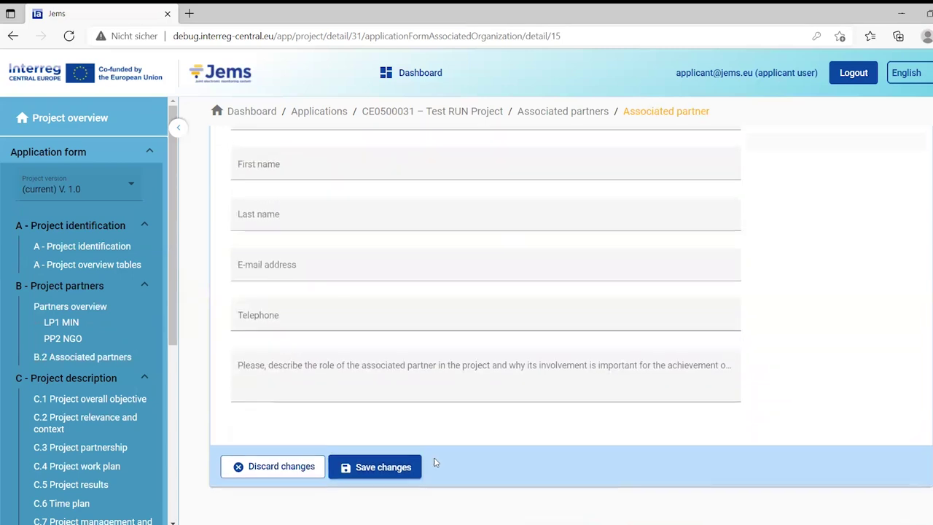
left_click(384, 464)
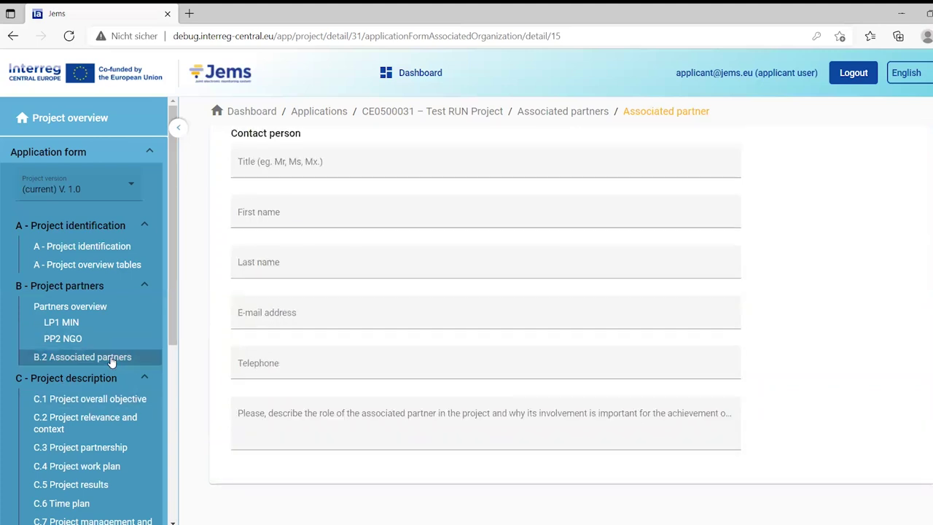
left_click(113, 360)
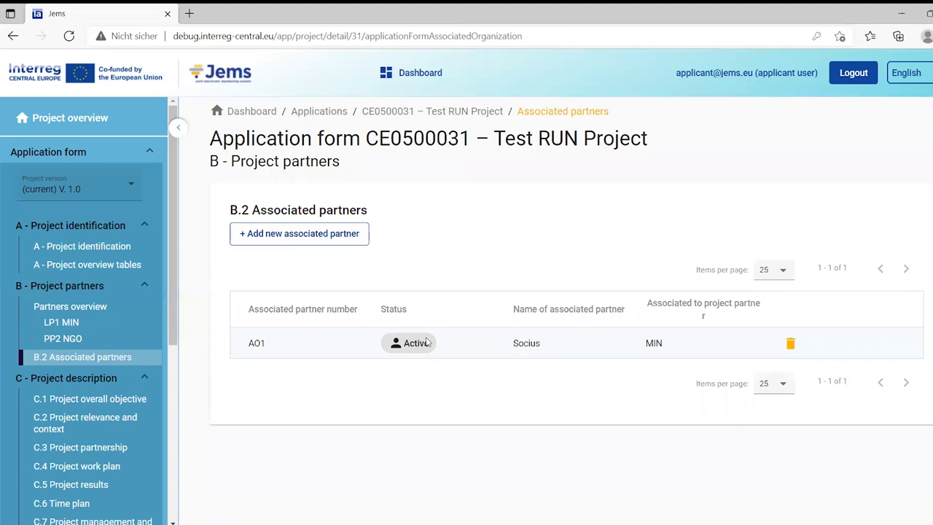
left_click(323, 232)
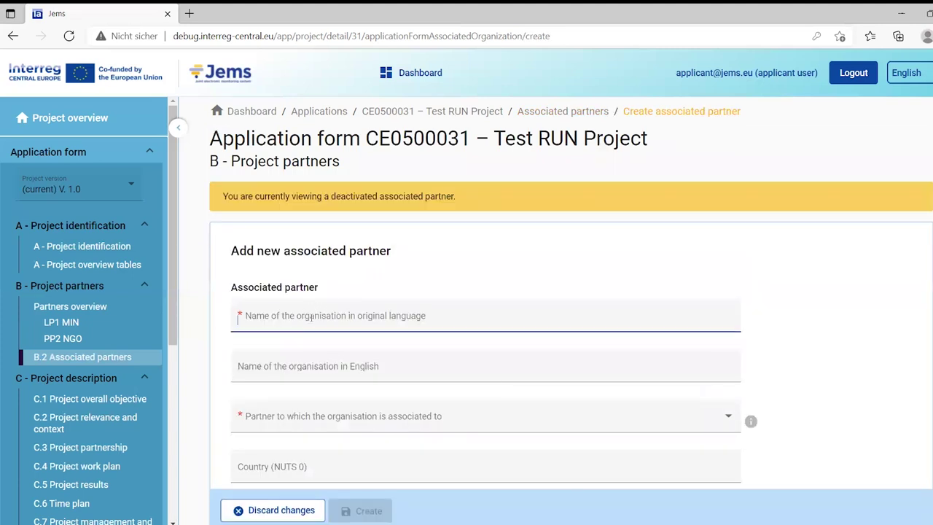
- Create associated partner 'Organi' linked to PP2 NGO and return to the list
left_click(312, 317)
type("Organi")
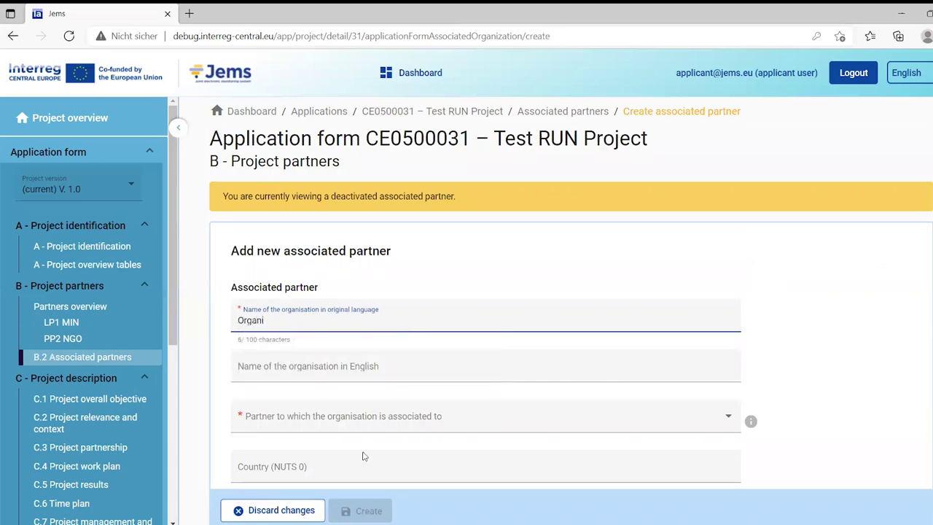
left_click(364, 417)
left_click(297, 450)
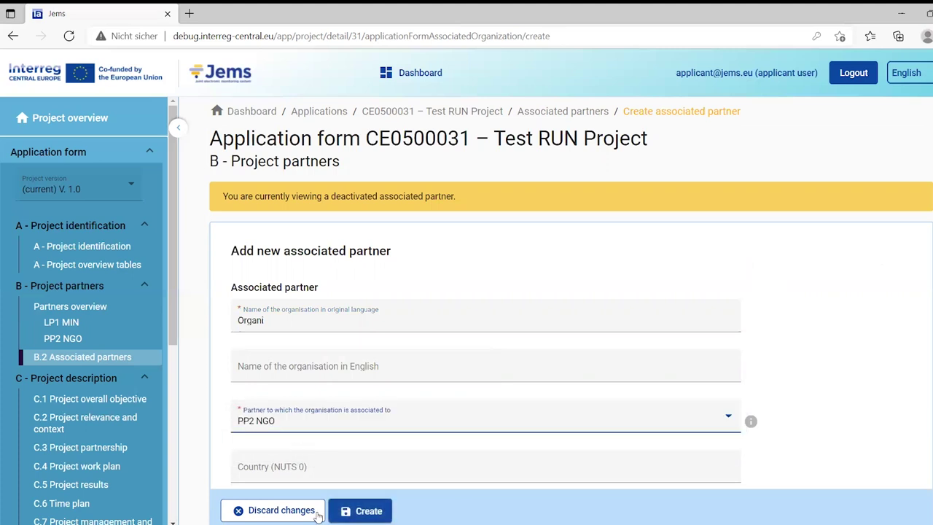
left_click(387, 510)
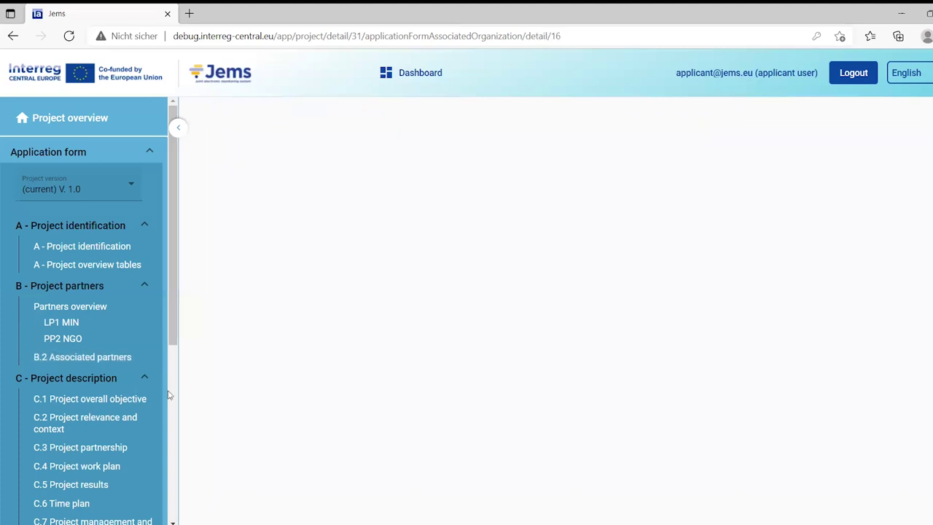
left_click(100, 358)
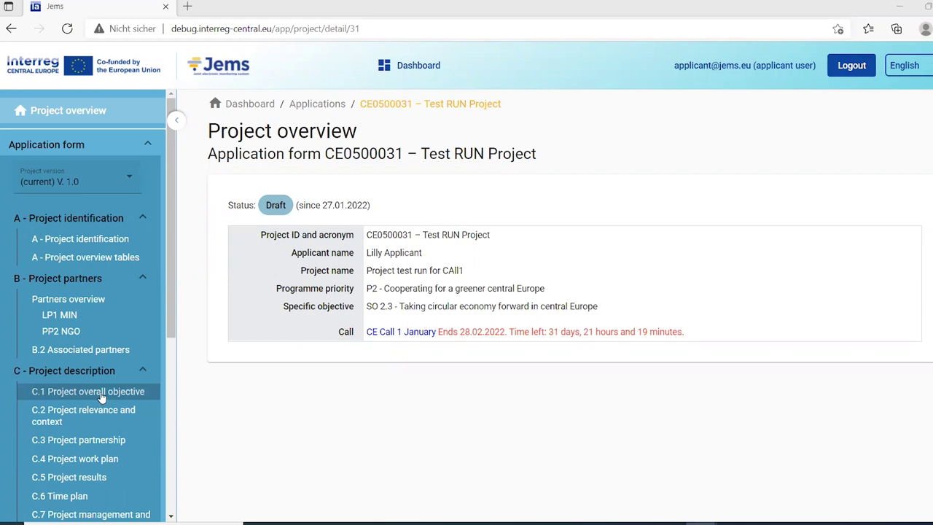
left_click(101, 395)
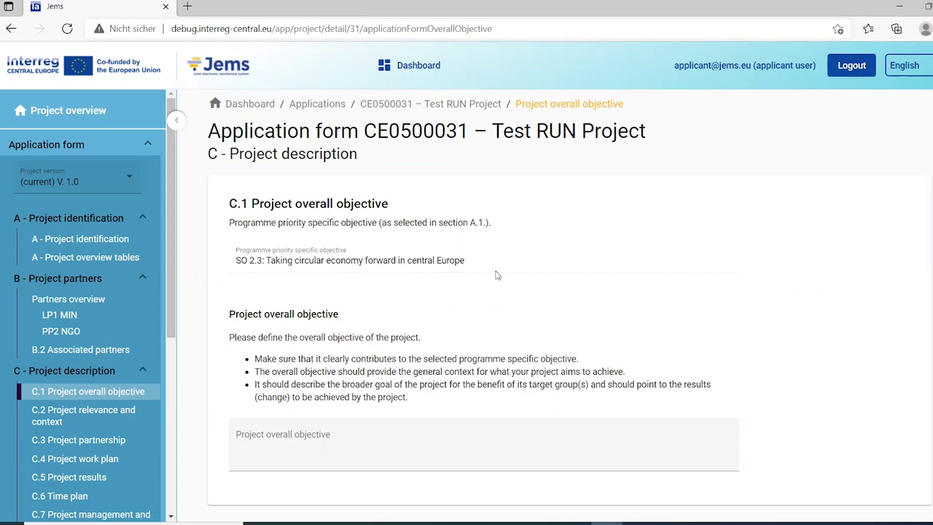
- Look through the A - Project identification section, then return to C.1 Project overall objective
left_click(84, 245)
scroll(467, 364, "down", 2)
scroll(467, 365, "down", 6)
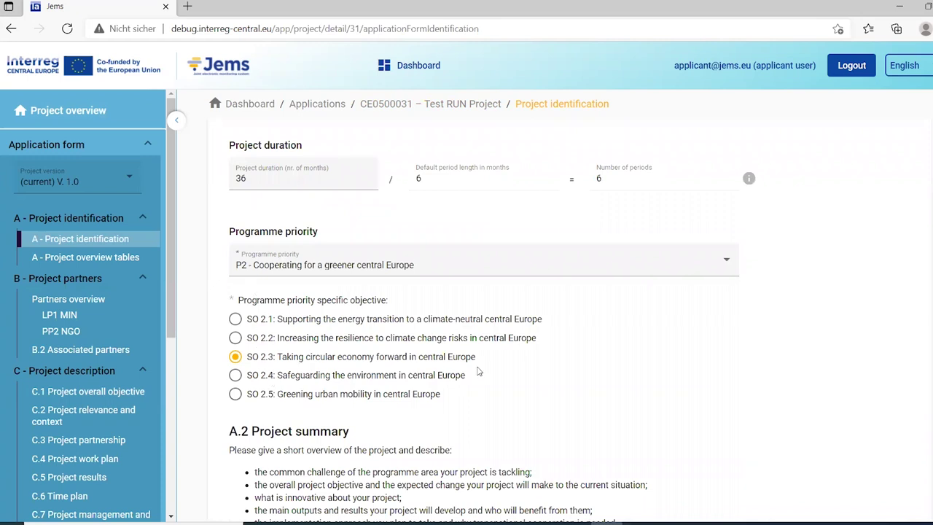
left_click(71, 391)
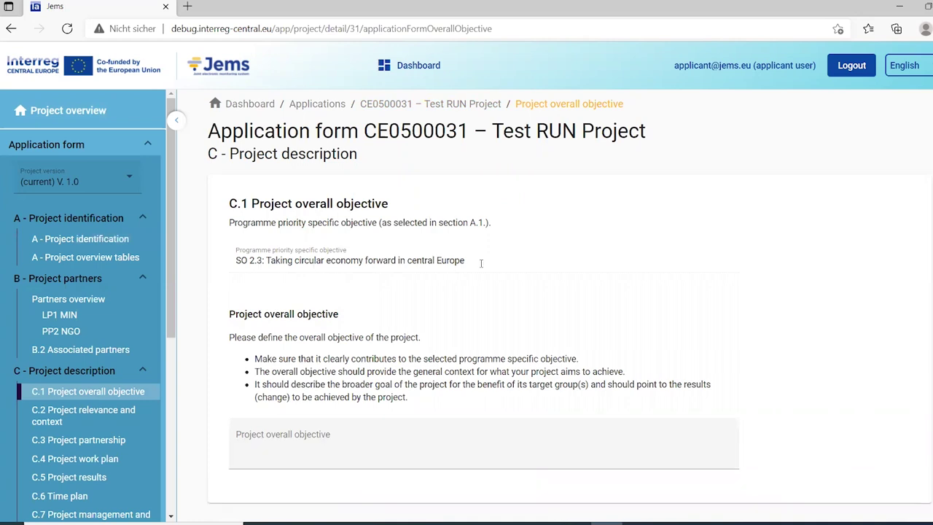
scroll(490, 263, "down", 1)
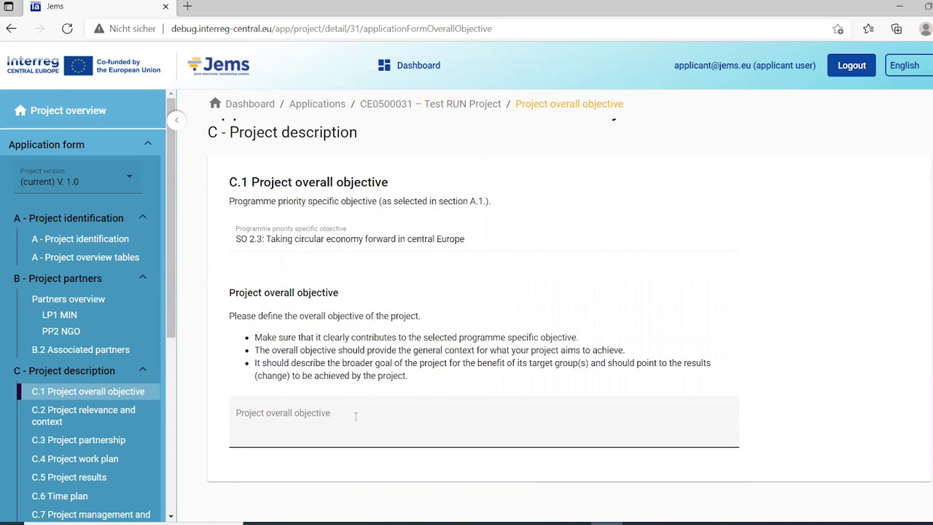
- Enter 'dsfds' as the project overall objective and save it
left_click(298, 413)
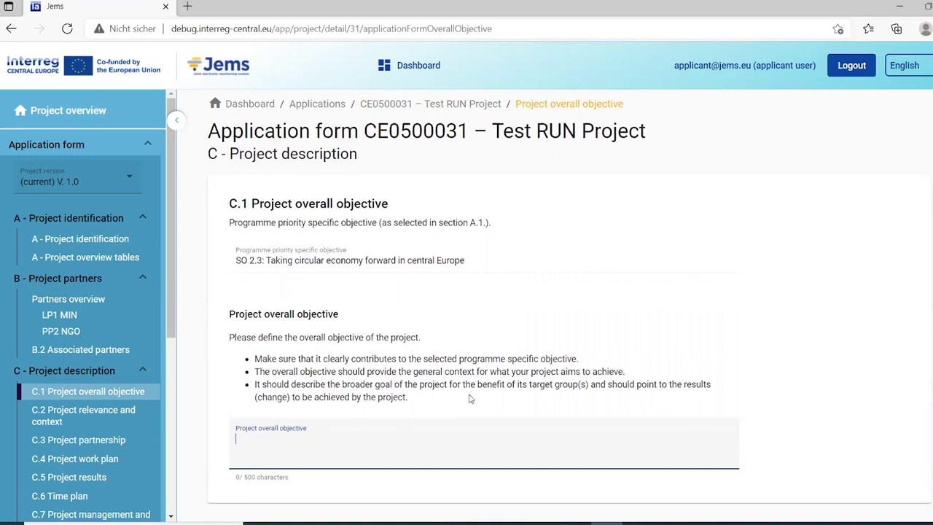
type("dsfds")
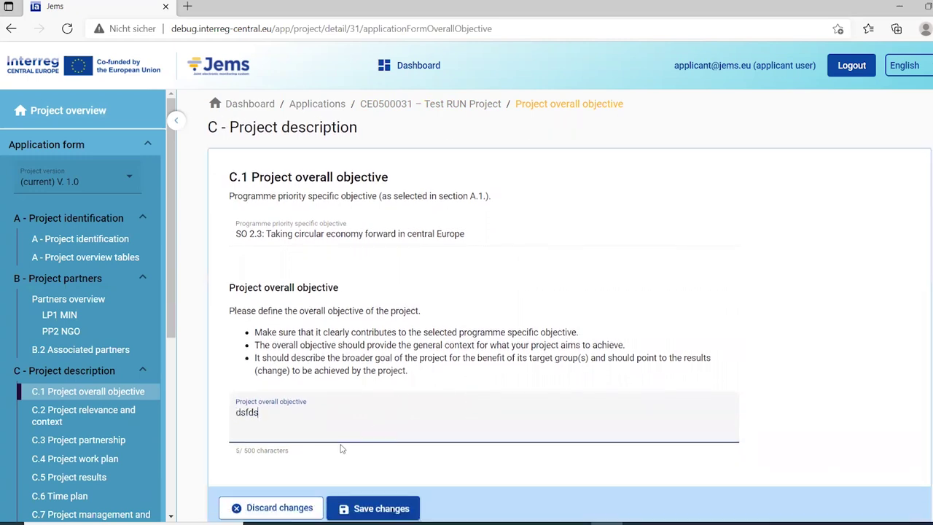
left_click(366, 503)
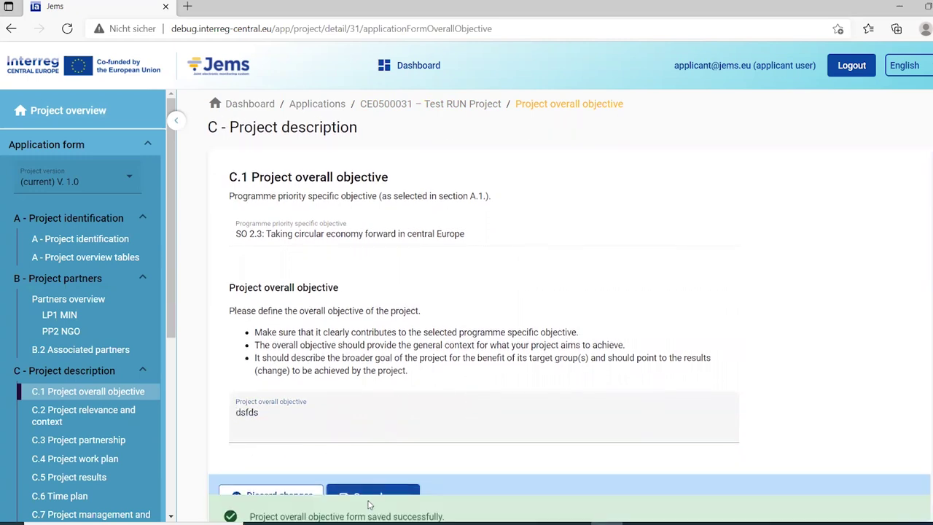
left_click(93, 414)
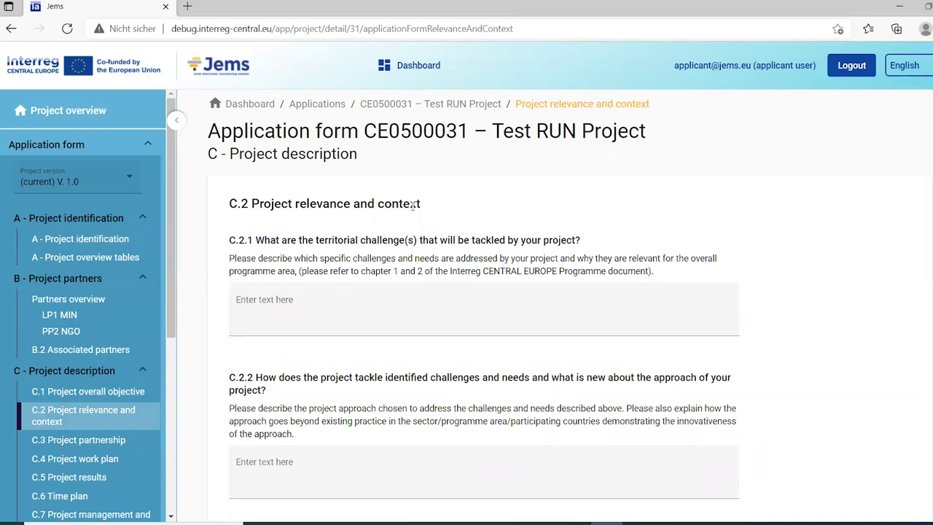
- Answer the C.2.1 territorial challenges question with 'sdf'
left_click(415, 305)
type("sdf")
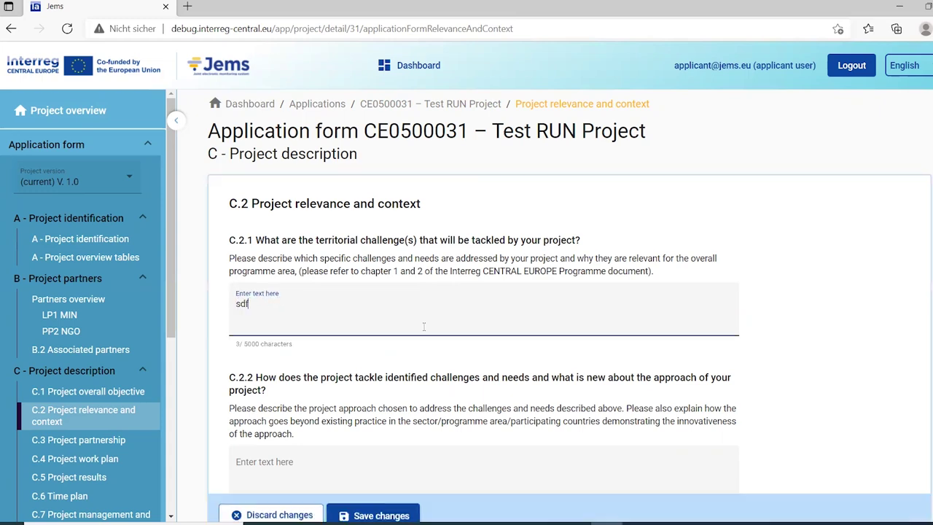
scroll(423, 332, "down", 3)
key("Tab")
scroll(428, 324, "down", 3)
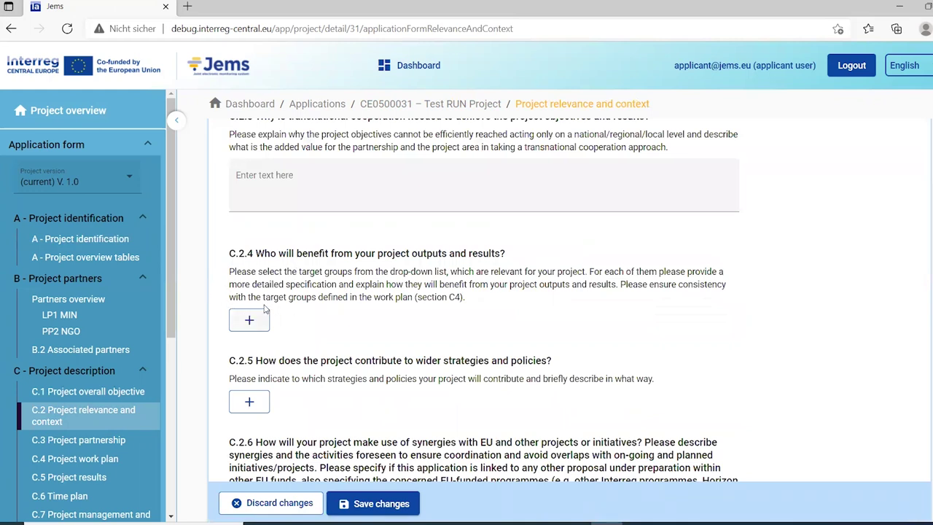
- Add National public authority and Infrastructure and (public) service provider target groups with specifications
left_click(249, 322)
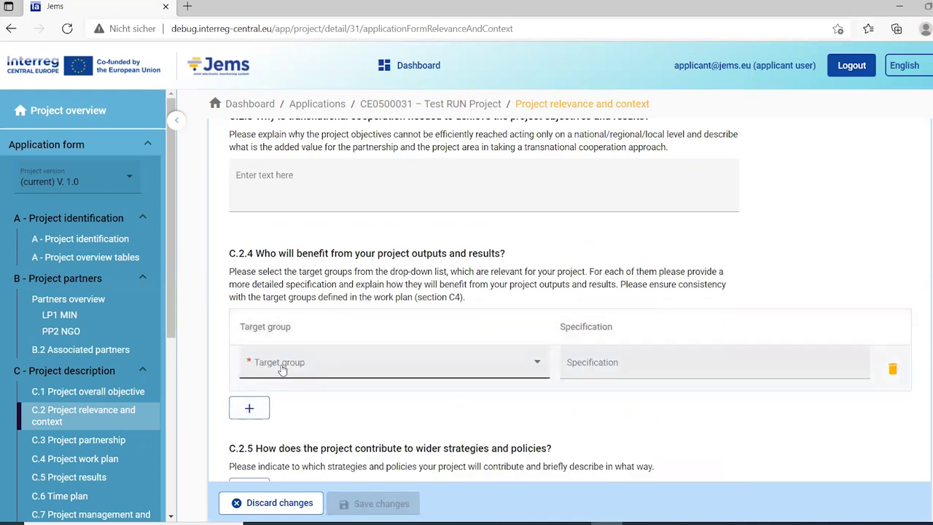
left_click(537, 364)
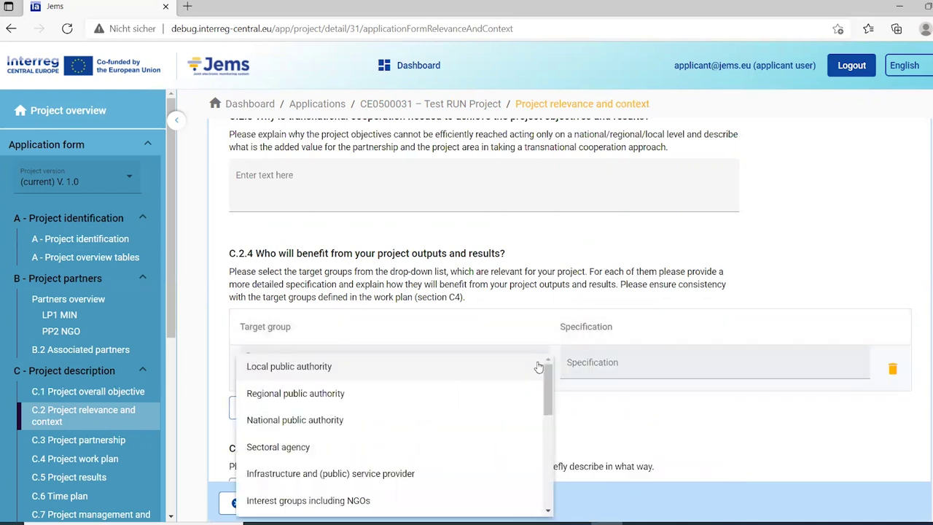
left_click(297, 422)
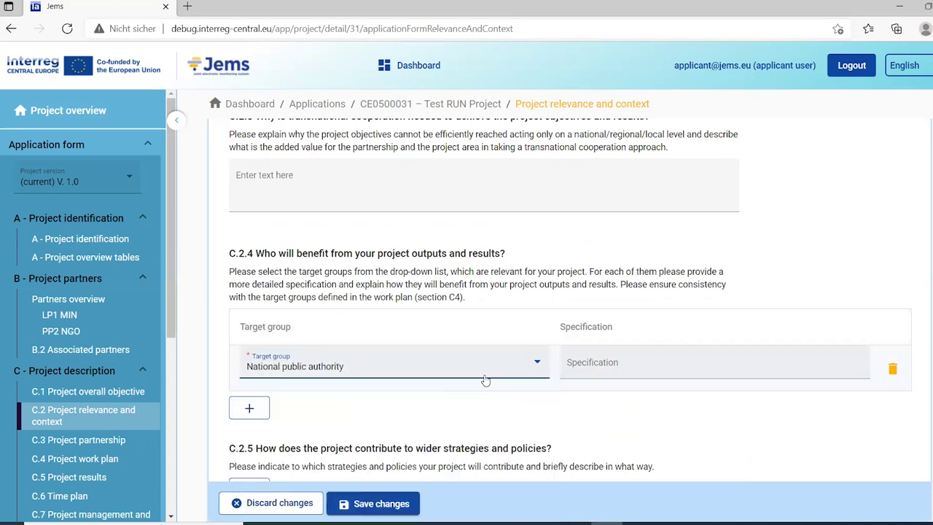
left_click(590, 367)
type("sdasdf")
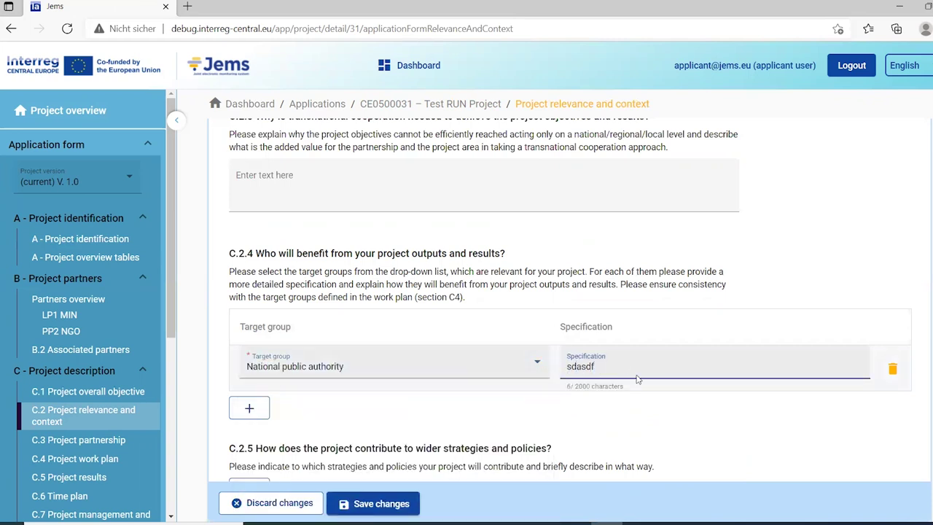
left_click(249, 408)
left_click(385, 415)
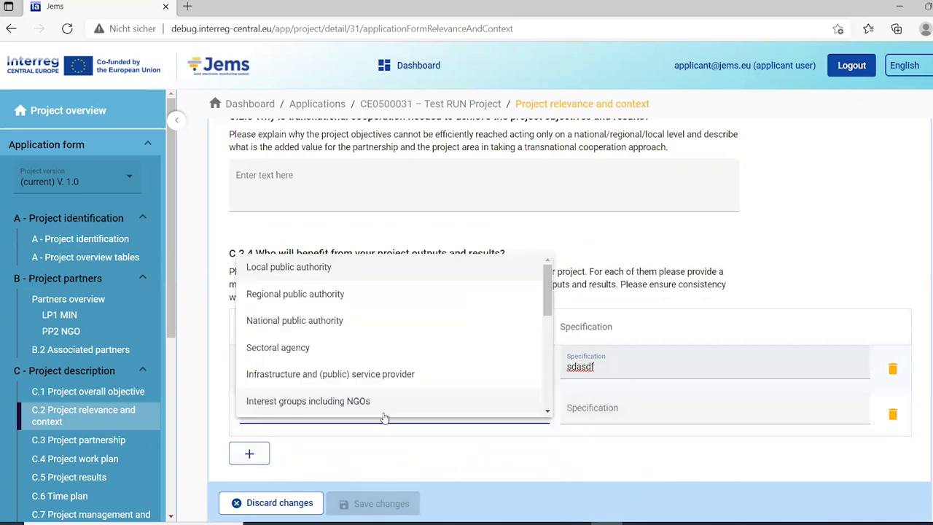
left_click(288, 376)
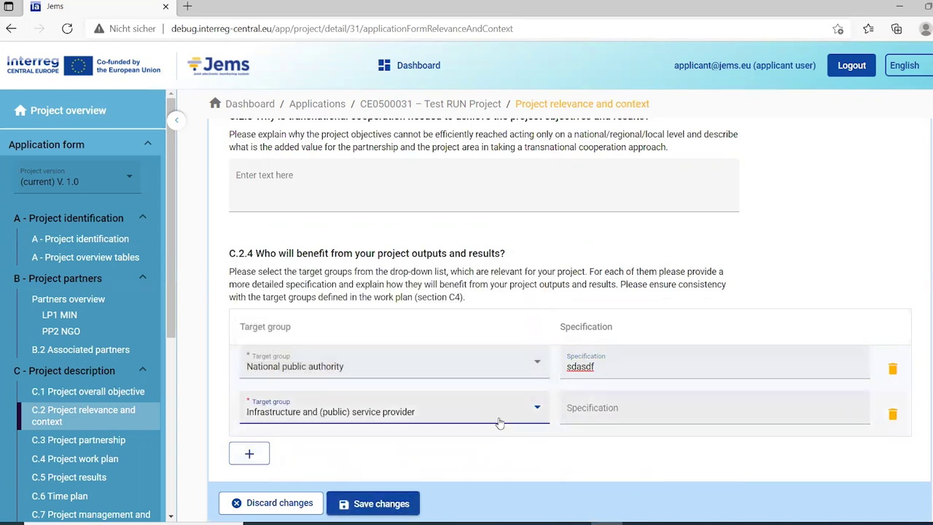
left_click(576, 411)
type("sdfsadf")
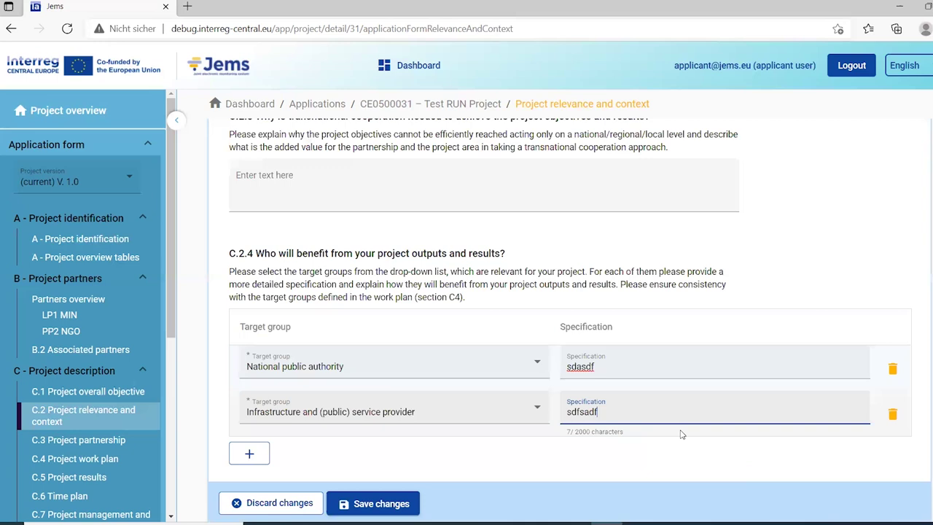
- Add Regional public authority with a specification and delete the Infrastructure target group row
left_click(250, 453)
left_click(303, 457)
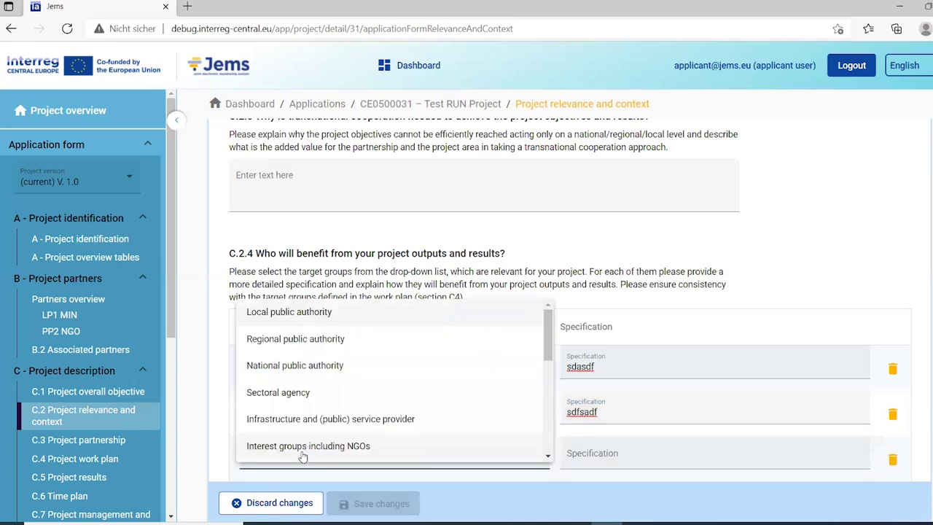
left_click(306, 339)
left_click(562, 465)
type("asdf")
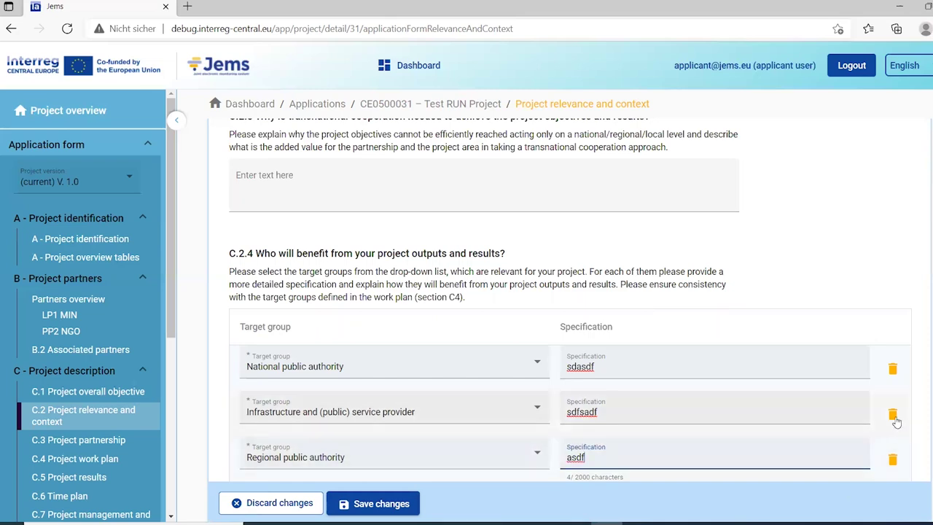
left_click(893, 415)
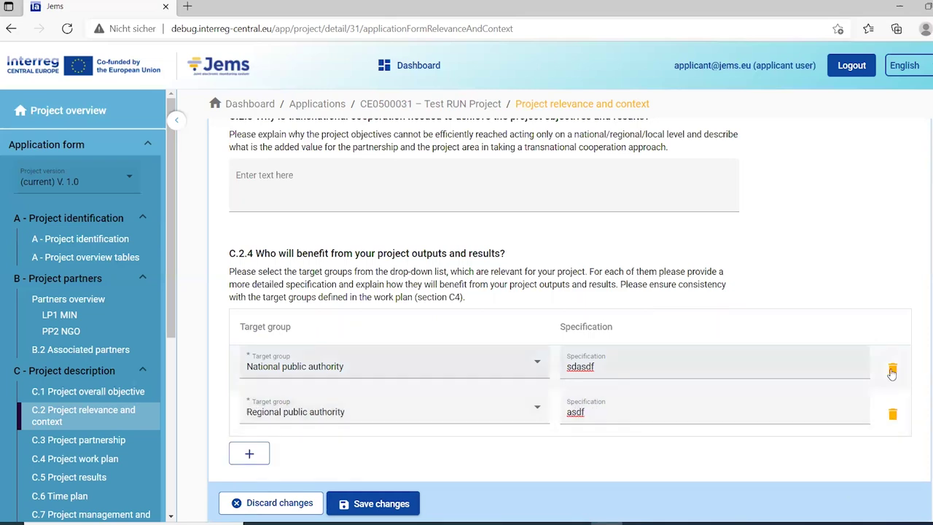
scroll(383, 386, "down", 2)
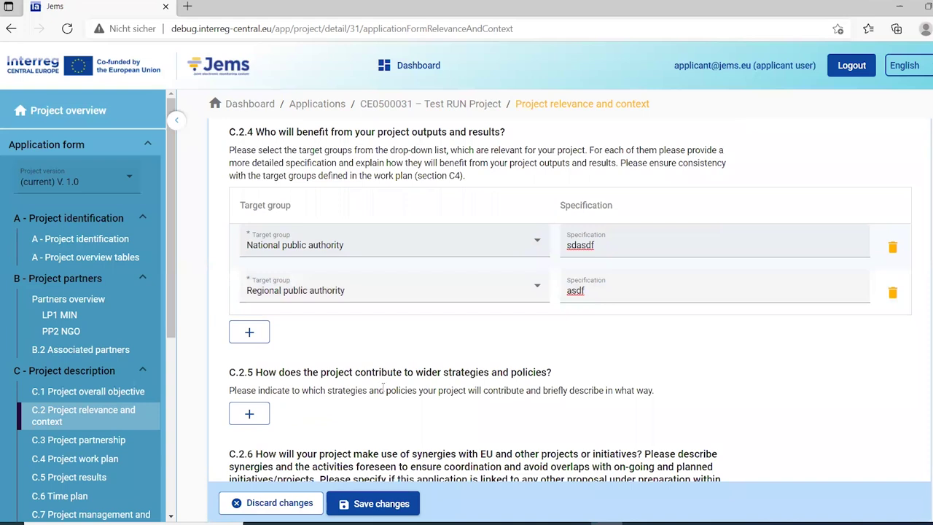
scroll(383, 386, "down", 1)
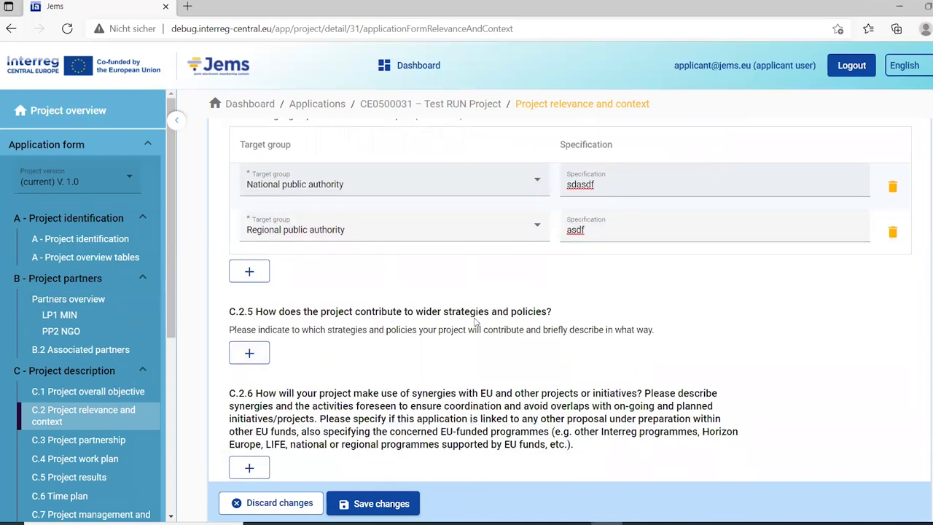
left_click(250, 352)
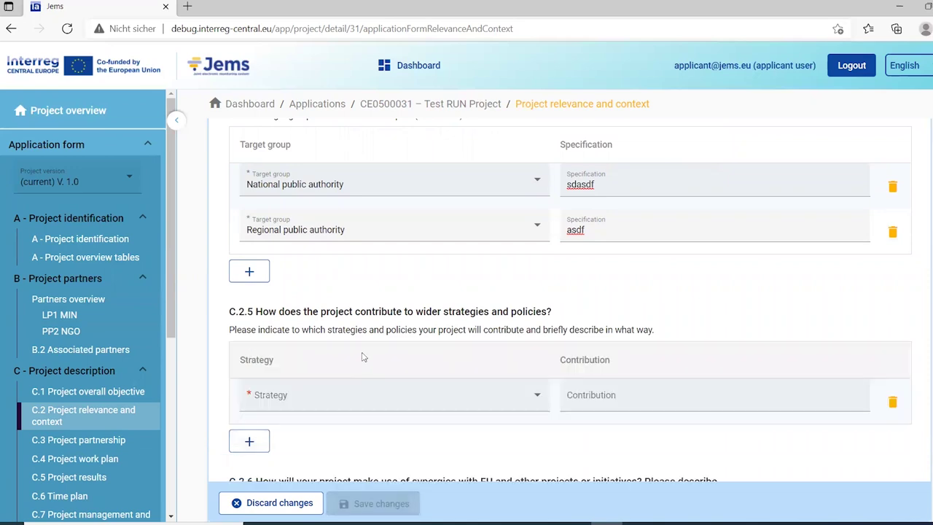
- Add EU Strategy for the Alpine Region with contribution 'sdfsadf'
scroll(357, 350, "down", 2)
left_click(494, 277)
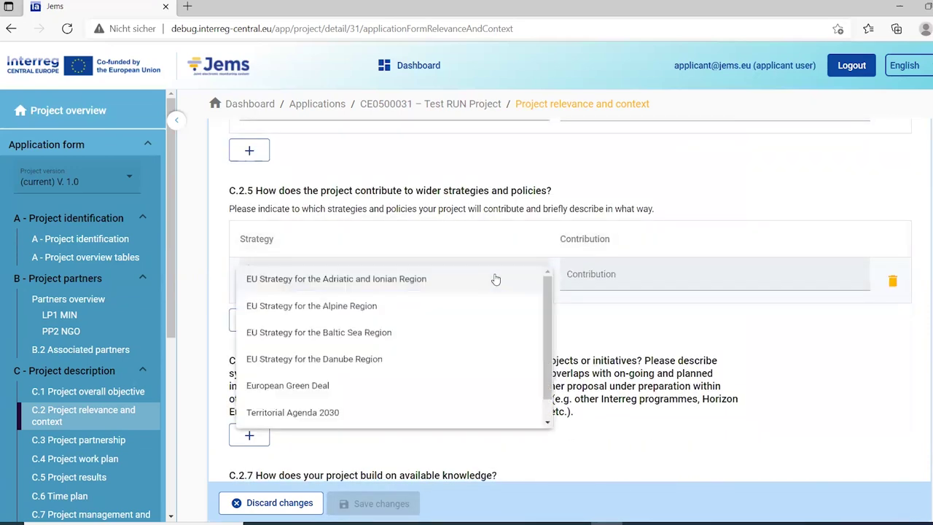
left_click(360, 307)
left_click(624, 281)
type("sdfsadf")
- Add EU Strategy for the Danube Region with contribution 'asdff' and delete the Alpine row
left_click(249, 321)
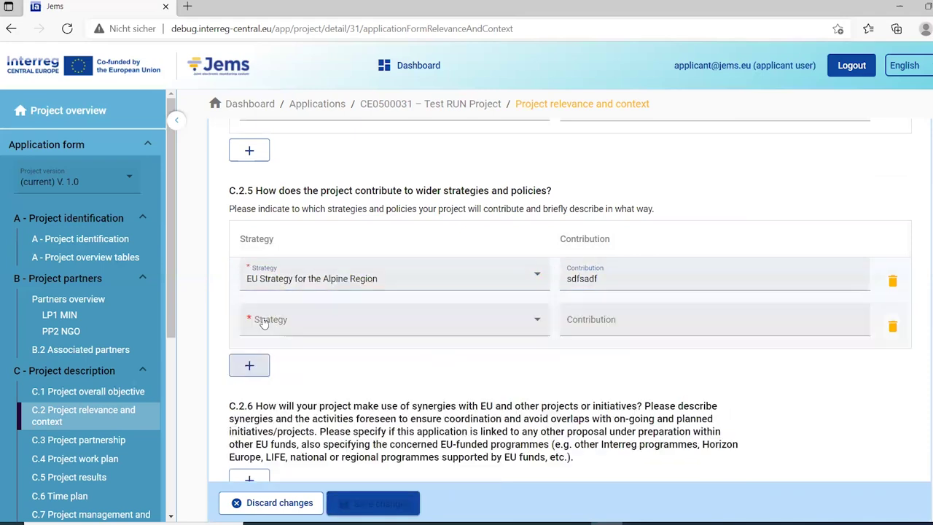
left_click(297, 325)
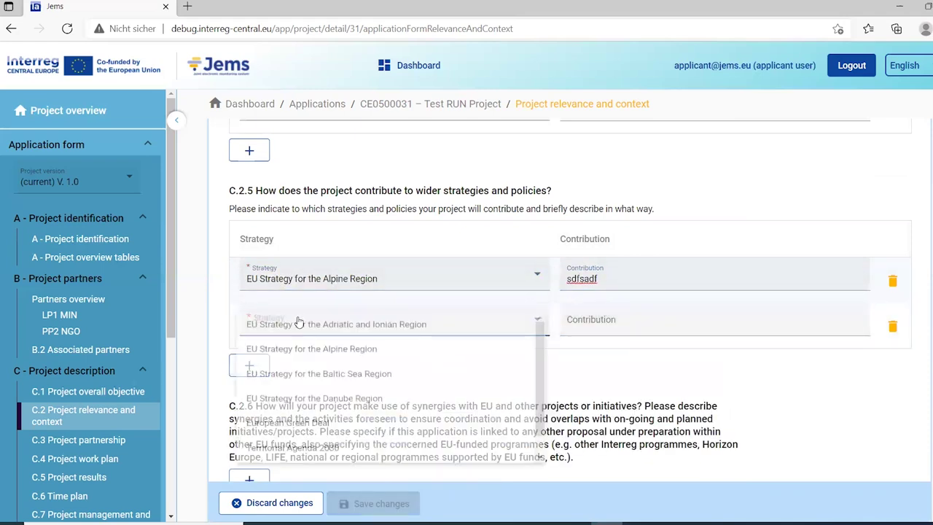
left_click(298, 402)
left_click(624, 320)
type("asdff")
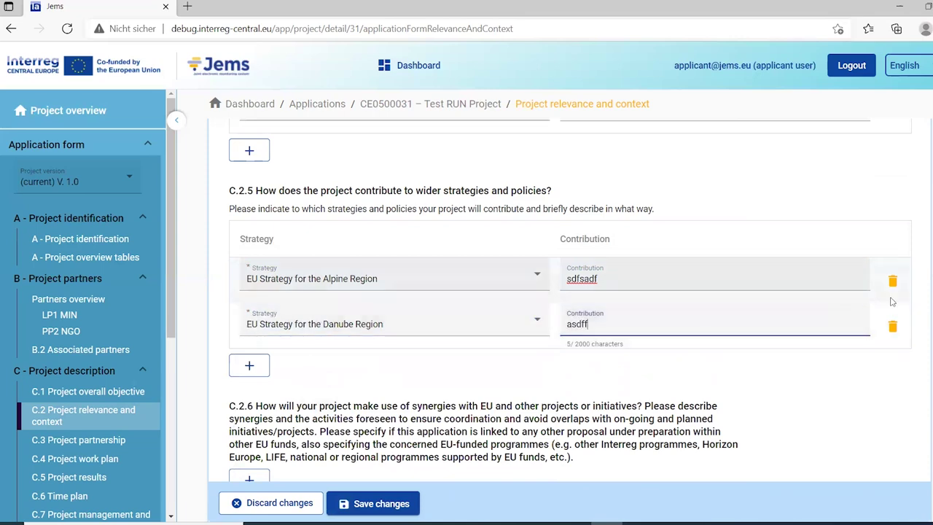
left_click(892, 282)
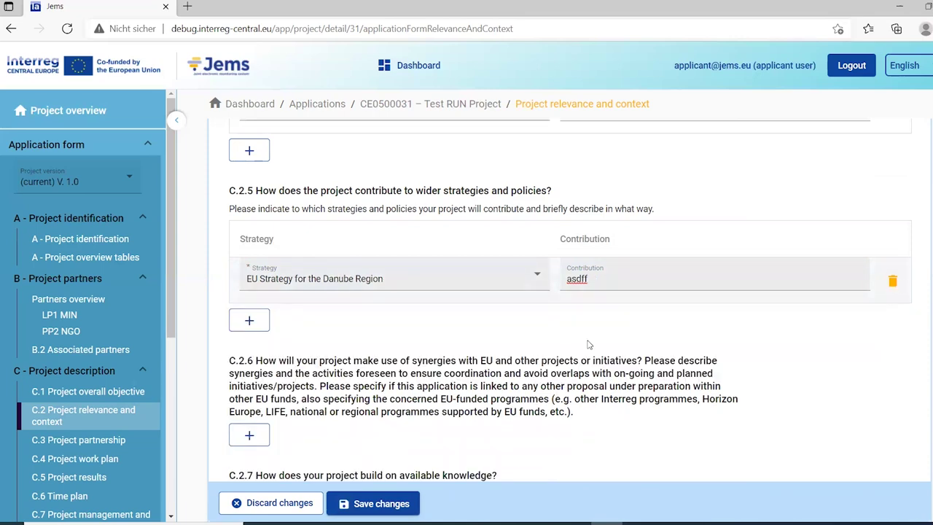
scroll(489, 324, "down", 2)
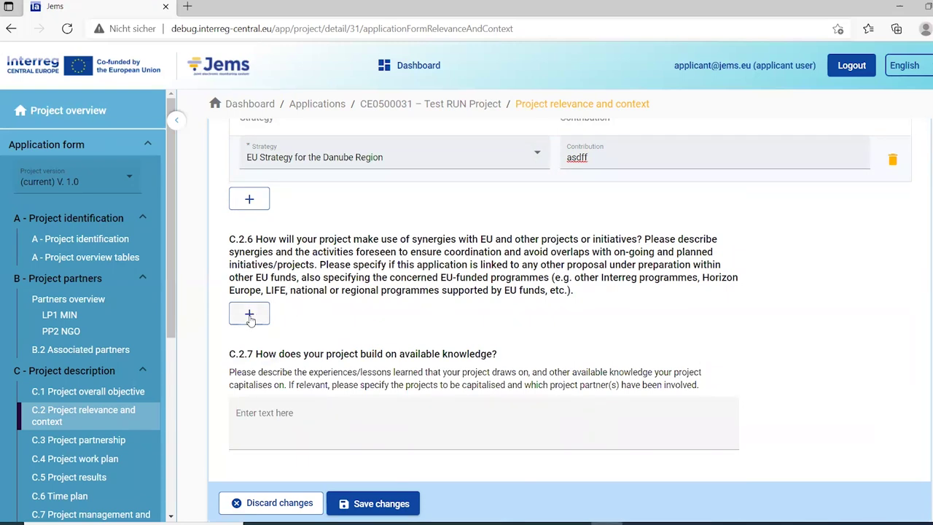
- Add two C.2.6 synergy entries, each with a project name and synergies description
left_click(250, 314)
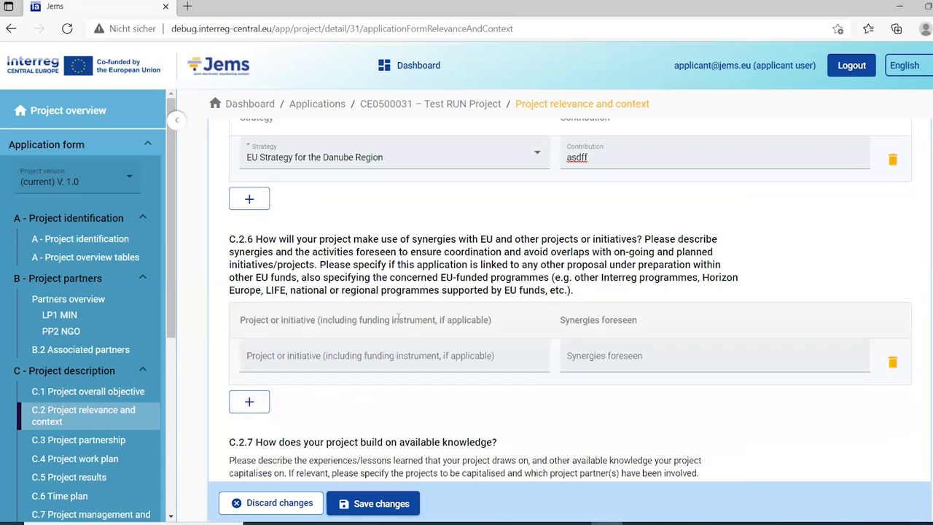
left_click(324, 355)
type("dfasfdfasf")
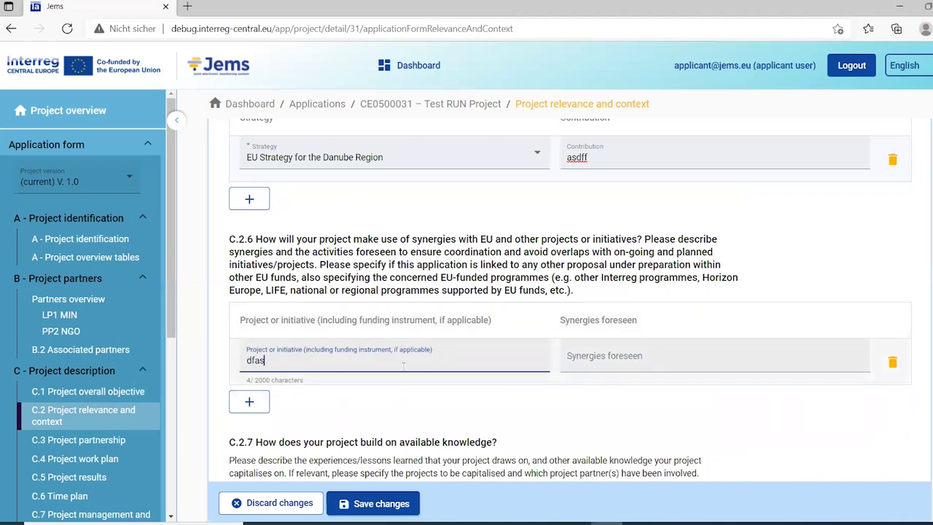
left_click(596, 355)
type("asdfasdfasdfsaf")
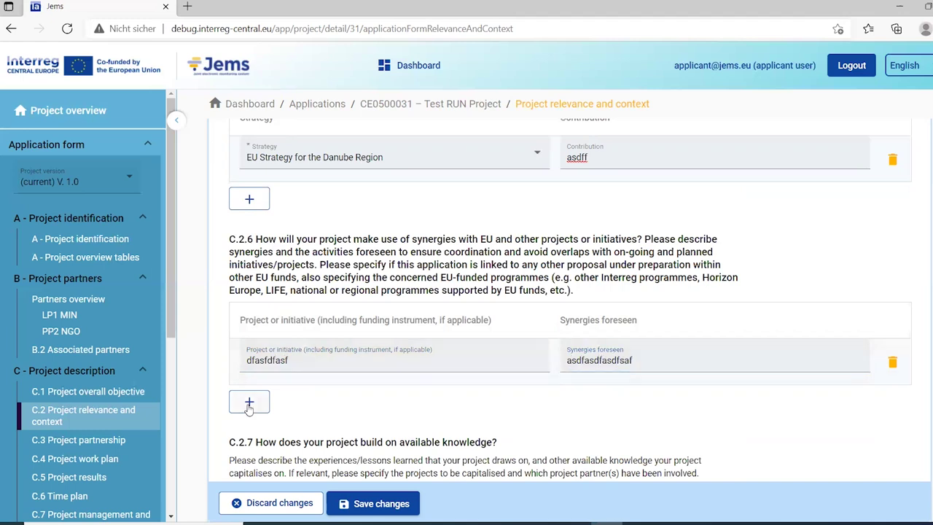
left_click(249, 401)
left_click(269, 397)
type("asdf")
key("Tab")
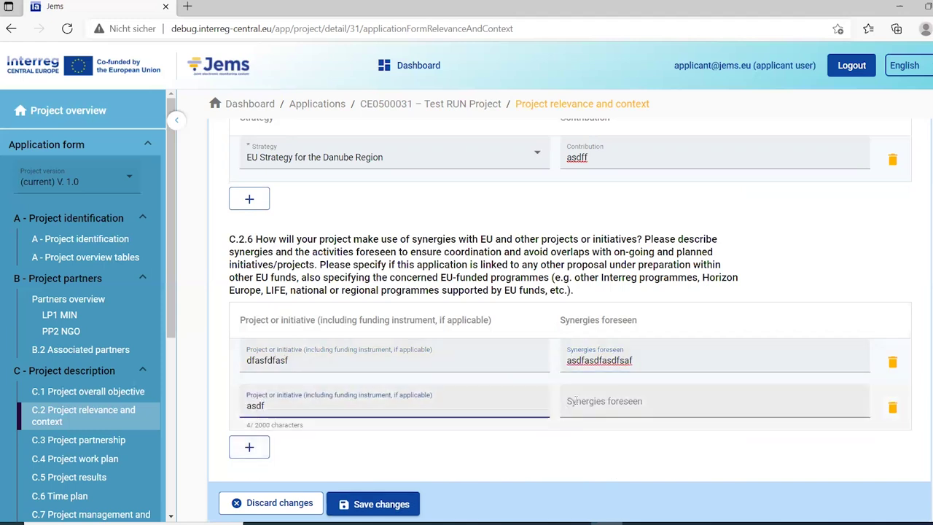
type("sdfasf")
- Add a third synergy entry, then delete the second one
left_click(248, 447)
left_click(259, 445)
type("asdfasdf")
key("Tab")
type("afdasfd")
left_click(892, 408)
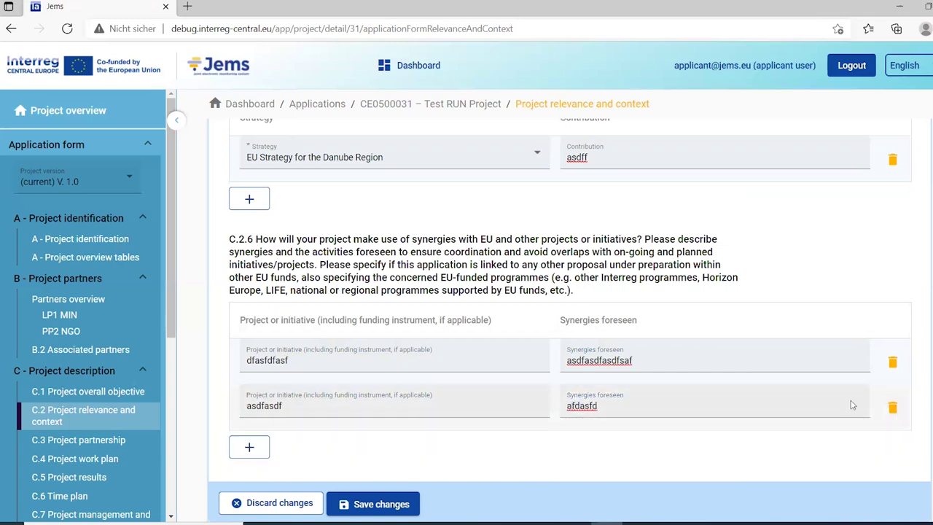
- Save the C.2 answers and go to C.3 Project partnership
scroll(502, 357, "down", 3)
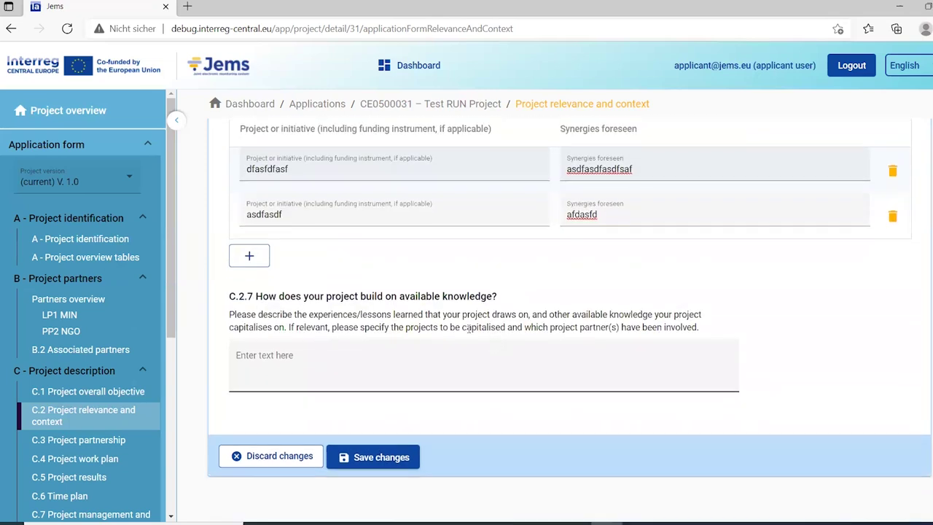
left_click(394, 459)
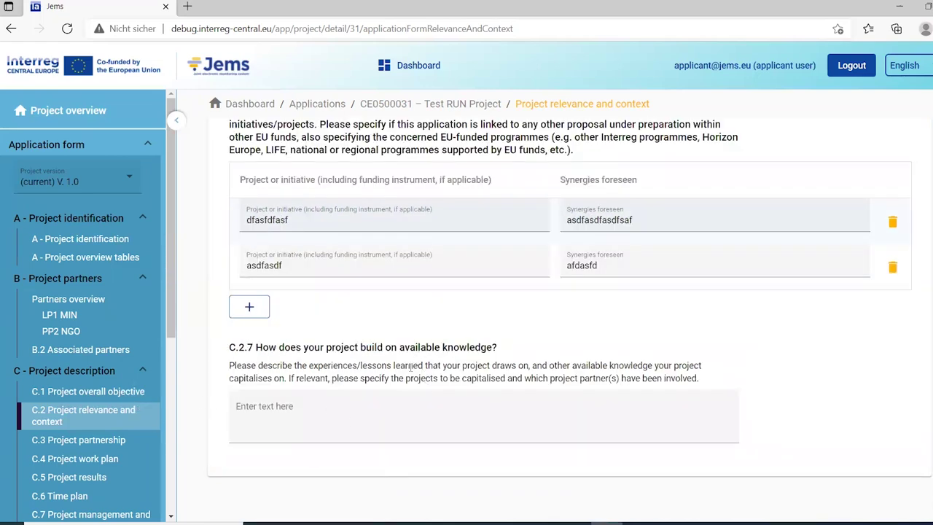
scroll(410, 368, "up", 15)
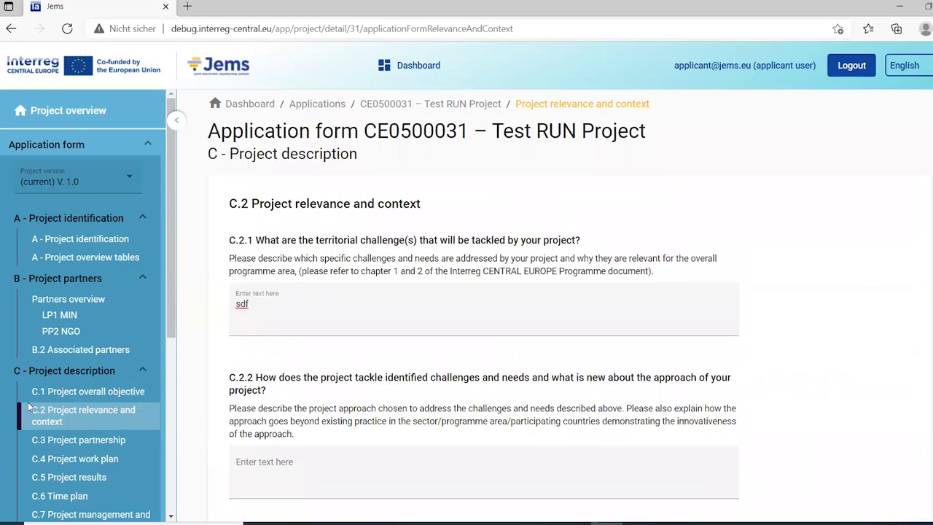
left_click(96, 442)
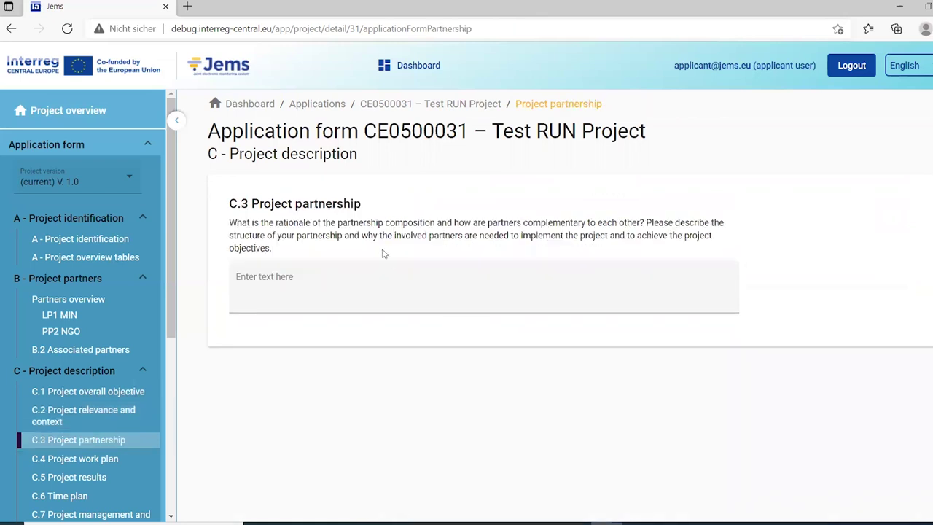
- Enter placeholder text as the C.3 partnership rationale, save it, and go to C.4 Project work plan
left_click(328, 289)
type("sd")
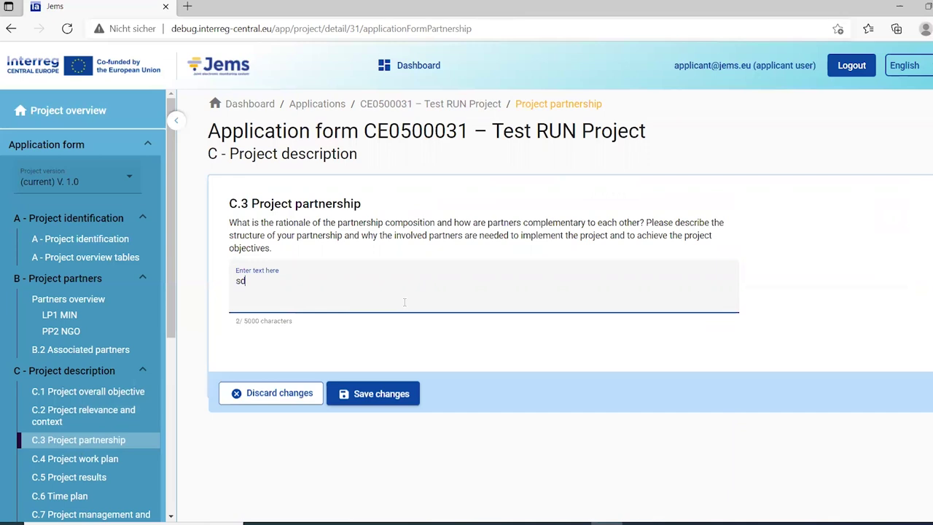
type("fsdfsdfsdf sdfsadfasdfsf")
left_click(384, 379)
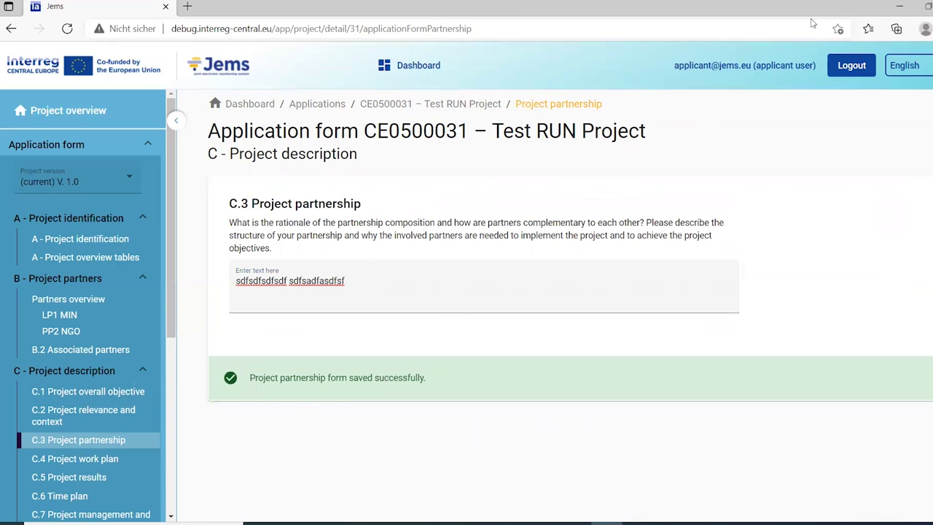
left_click(74, 458)
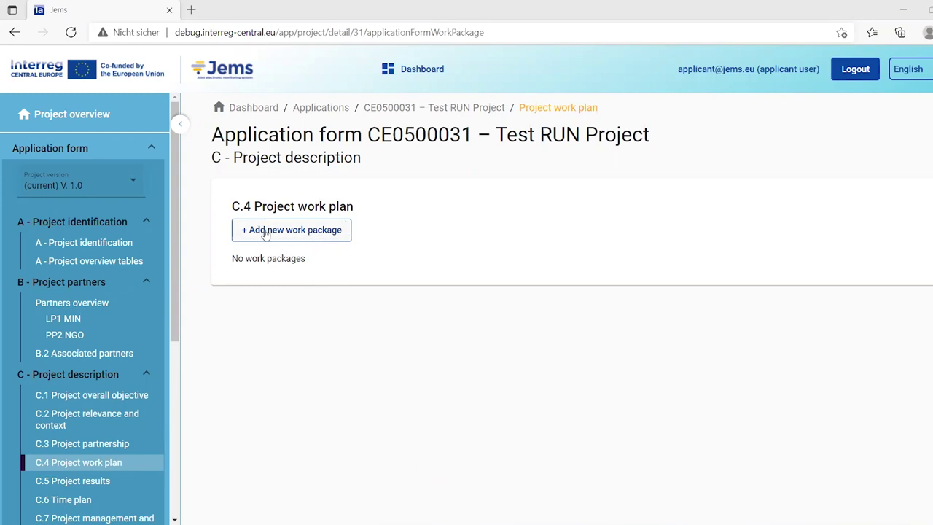
- Add six new work packages to the C.4 Project work plan
left_click(287, 232)
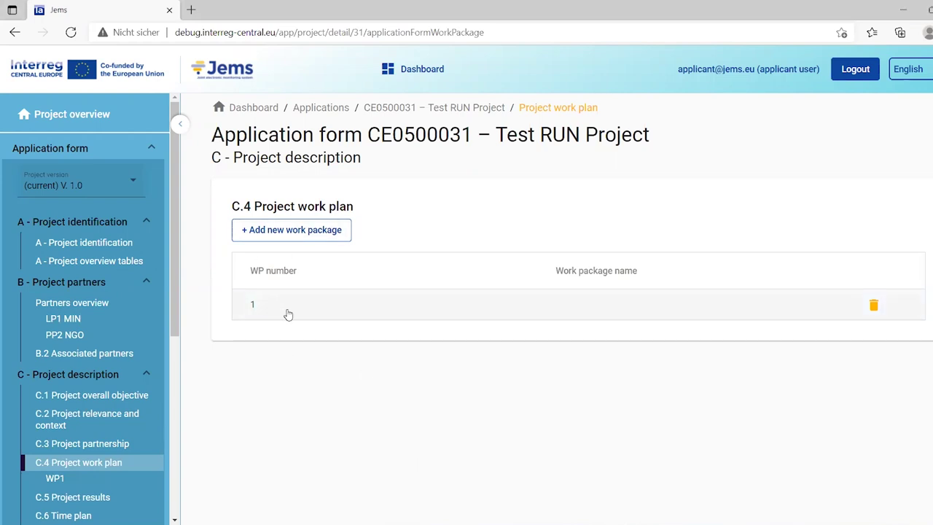
left_click(289, 239)
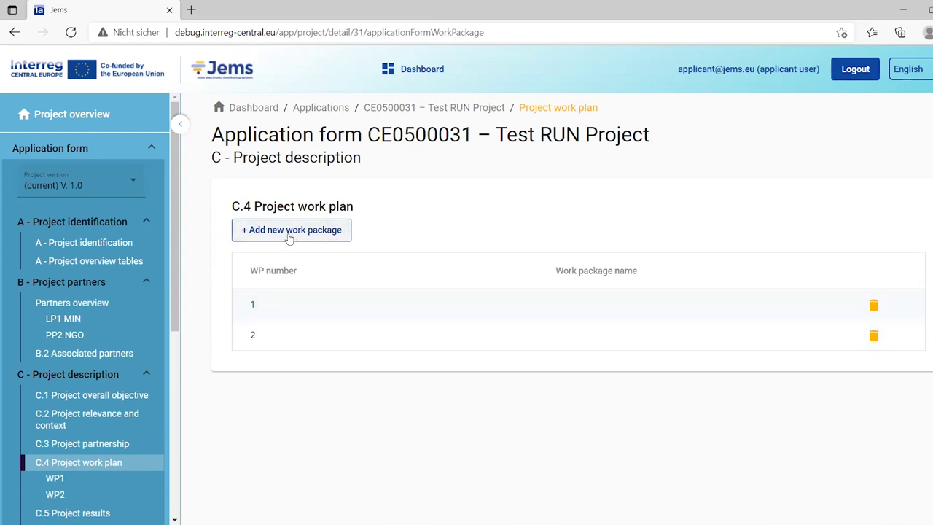
left_click(299, 238)
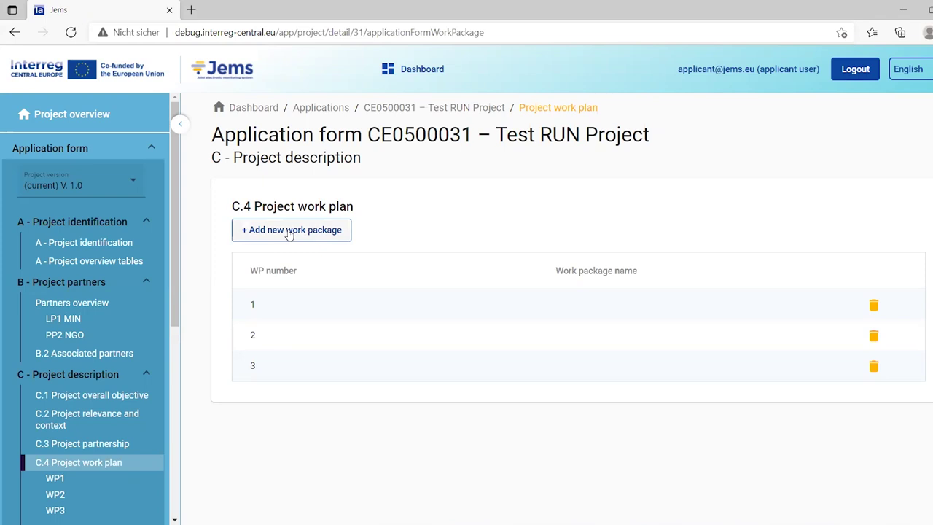
left_click(290, 232)
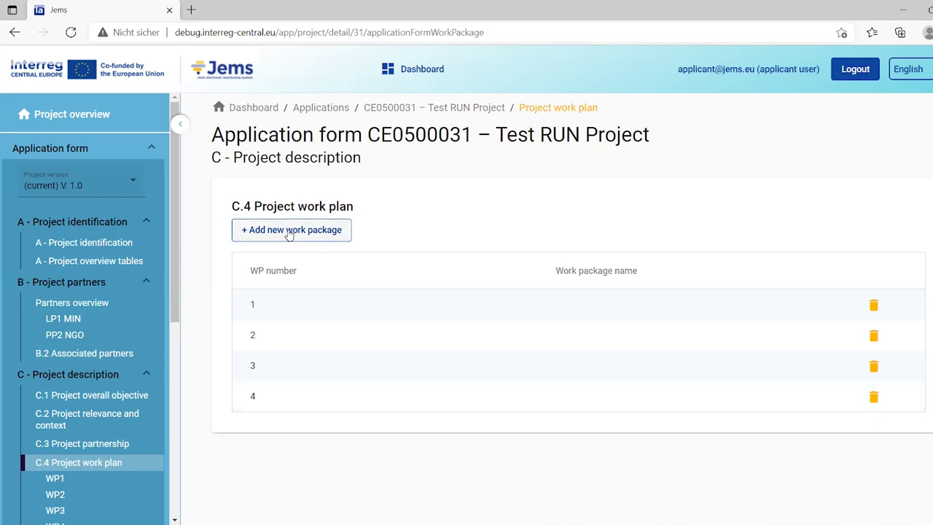
left_click(290, 232)
left_click(289, 230)
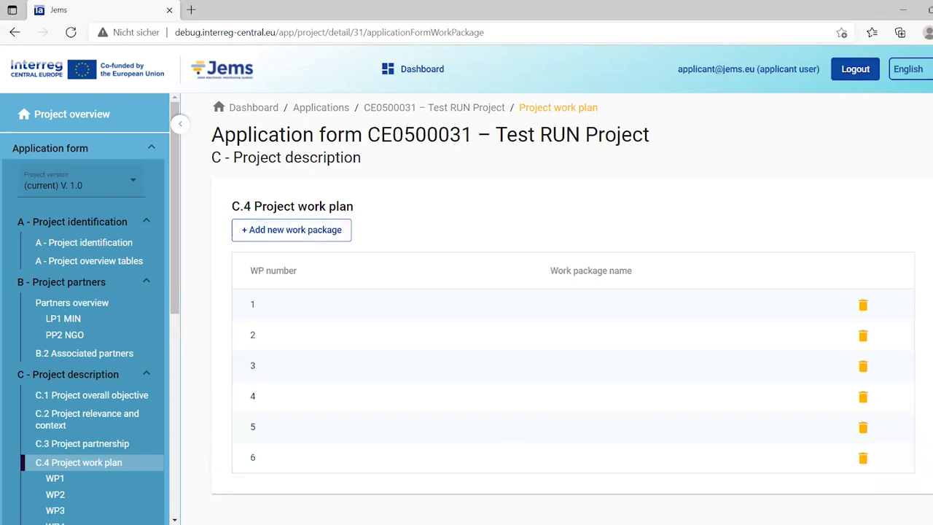
- Delete work package 6 and open work package 1's details
left_click(863, 458)
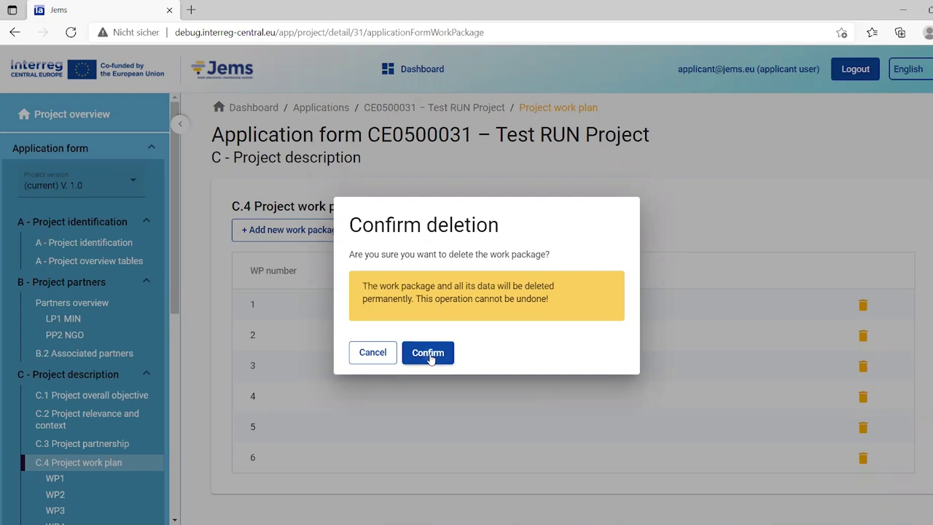
left_click(429, 354)
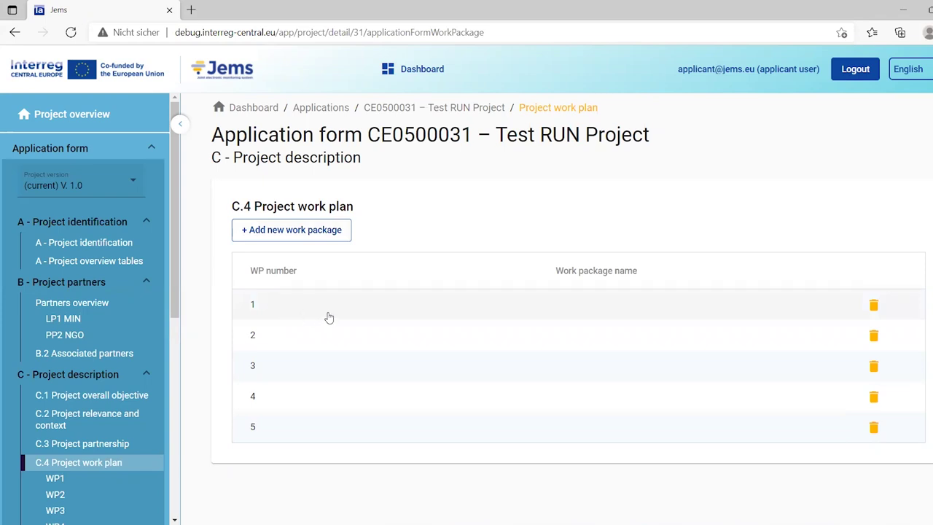
left_click(264, 309)
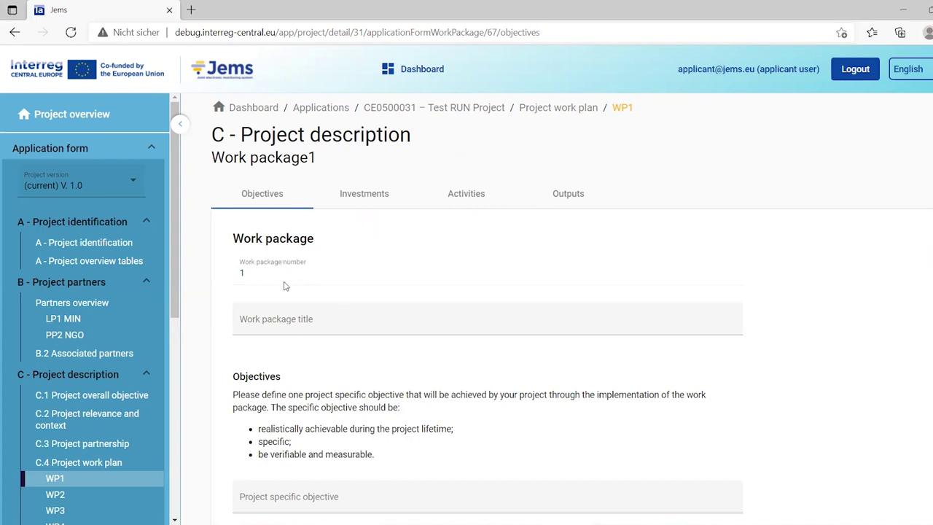
- Enter 'Title 1' as Work package 1's title and save the work package
left_click(277, 322)
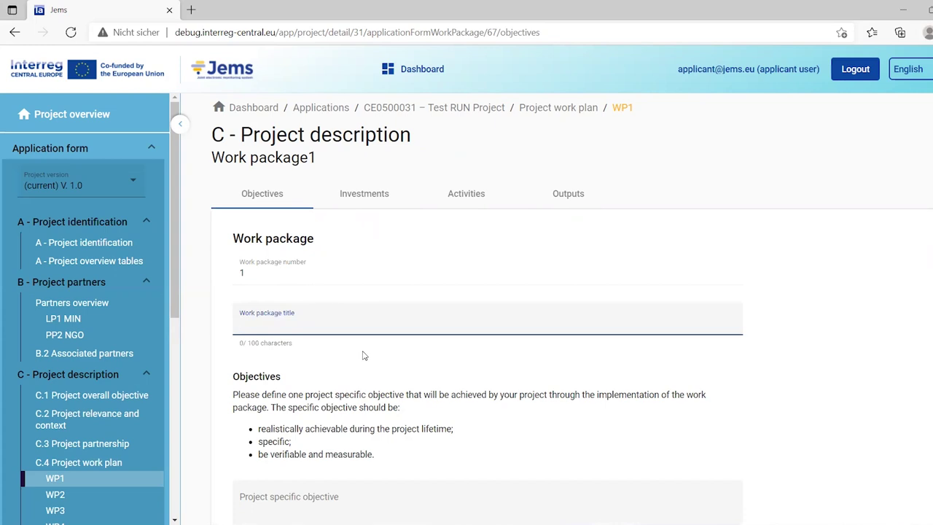
type("Title 1")
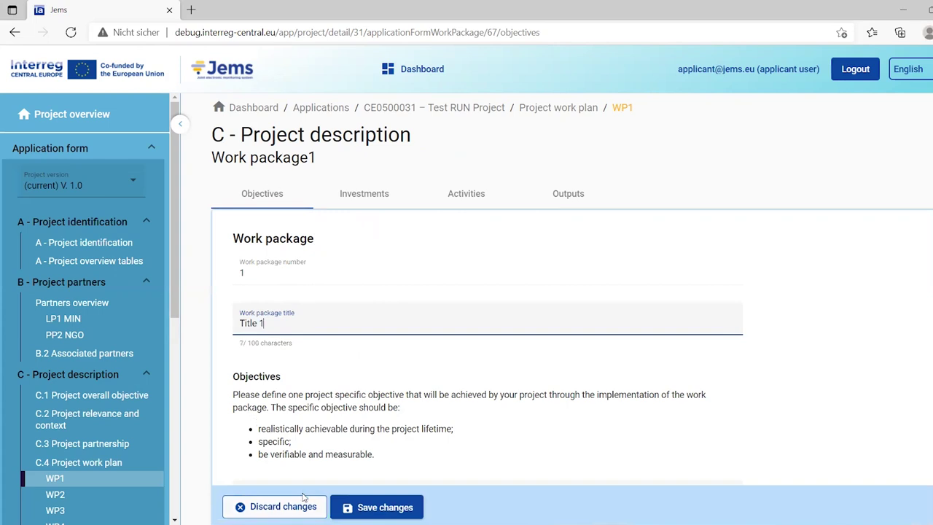
left_click(304, 492)
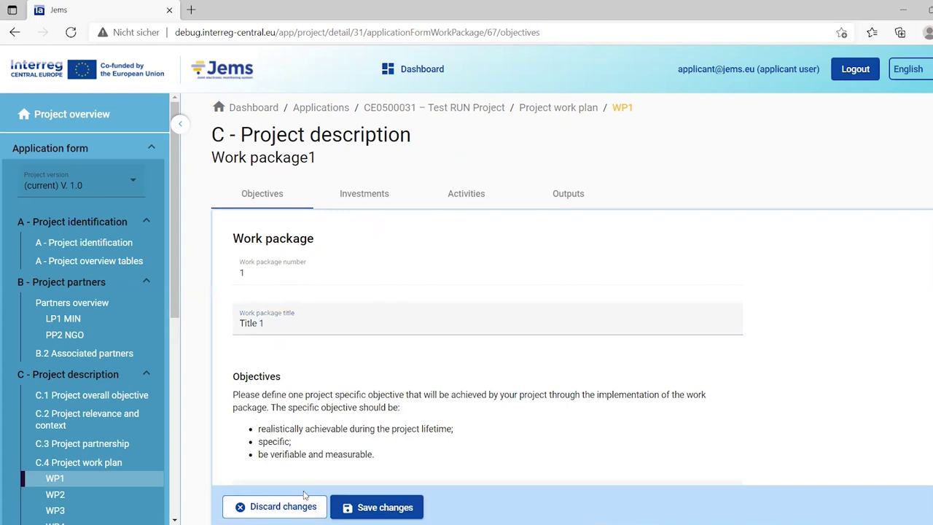
scroll(430, 412, "down", 1)
scroll(422, 408, "down", 2)
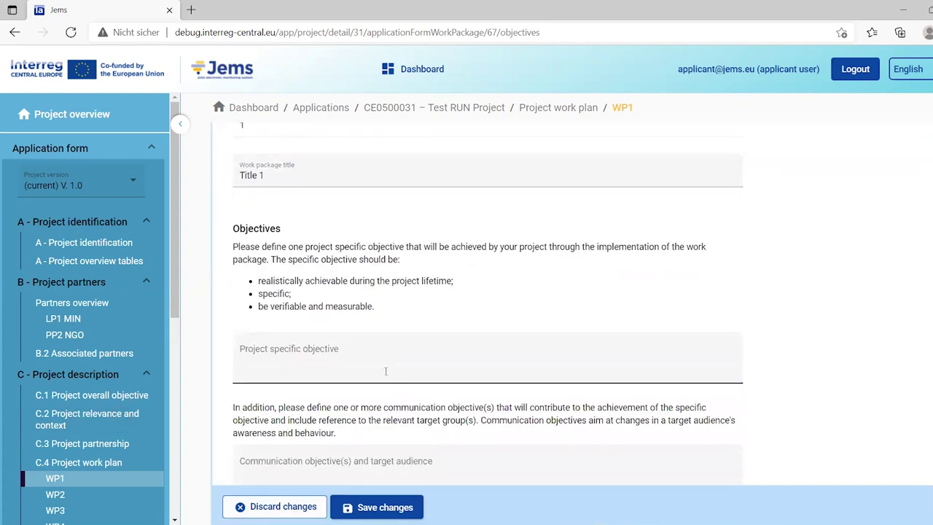
left_click(350, 330)
scroll(422, 350, "down", 1)
left_click(406, 376)
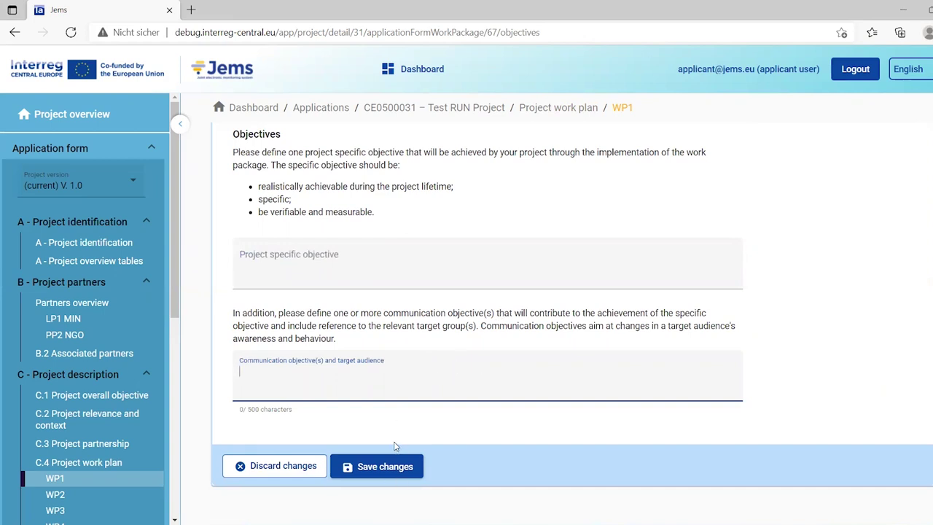
left_click(387, 466)
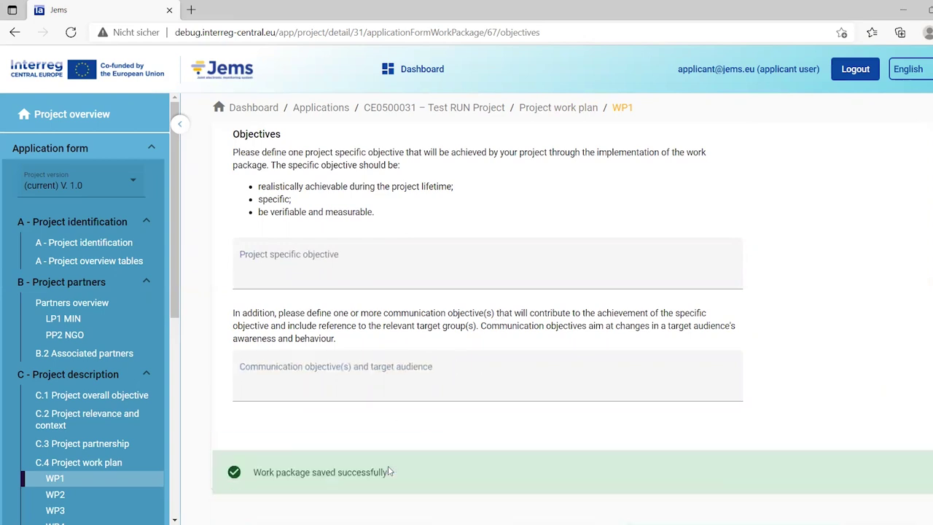
scroll(432, 313, "up", 4)
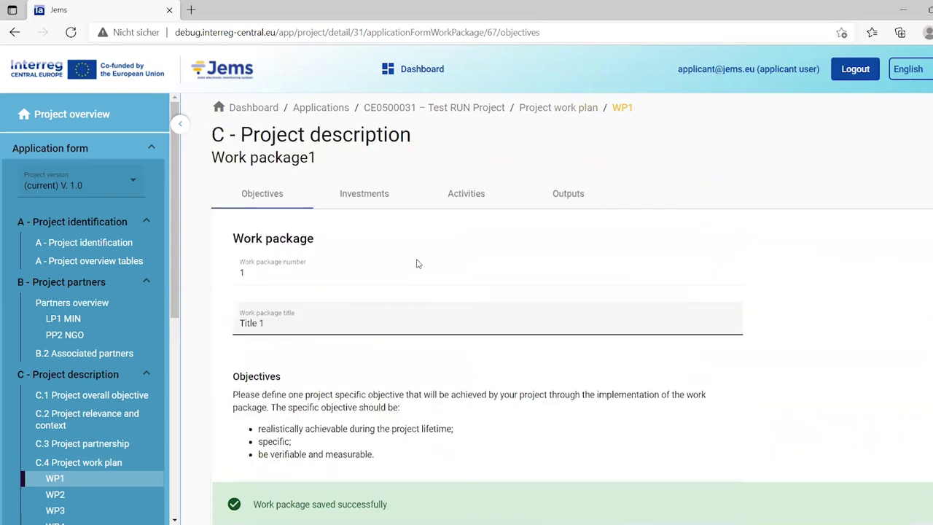
left_click(373, 200)
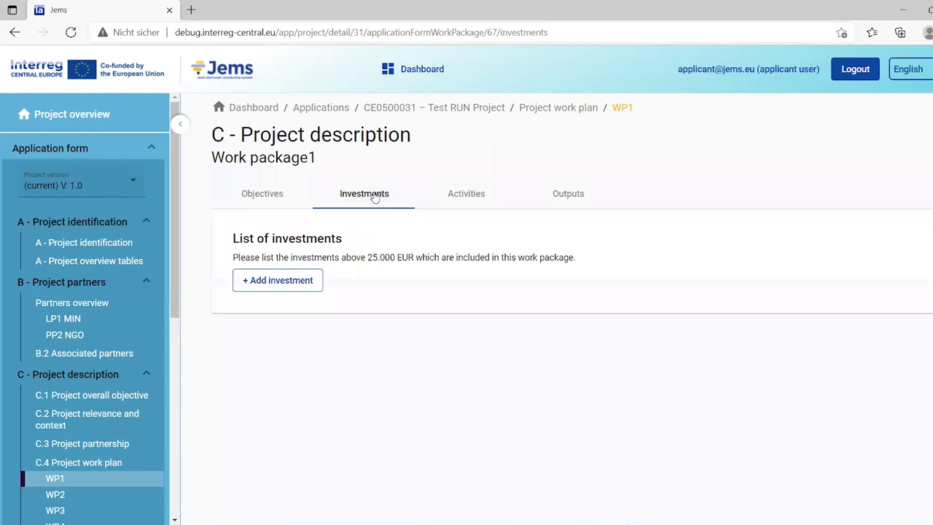
- Start a new WP1 investment titled Invest1 with delivery Period 4, month 19 - 24
left_click(265, 281)
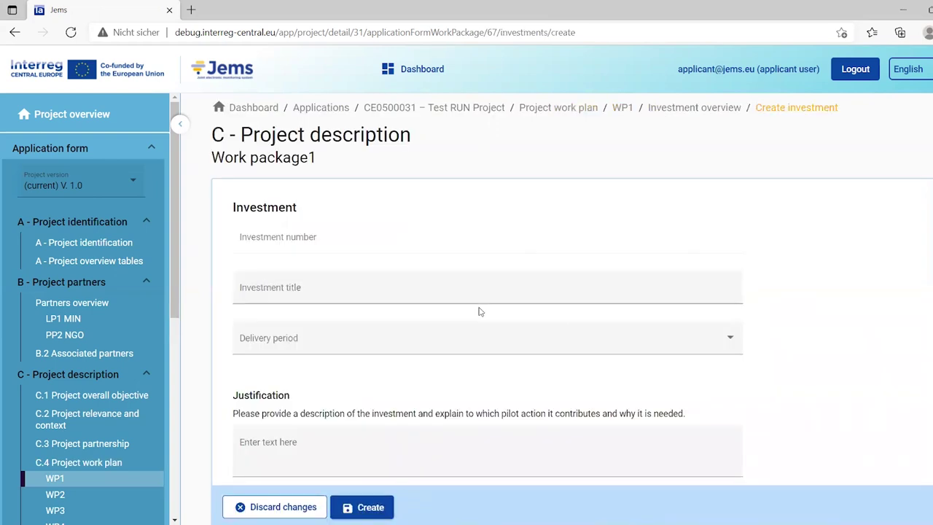
left_click(342, 293)
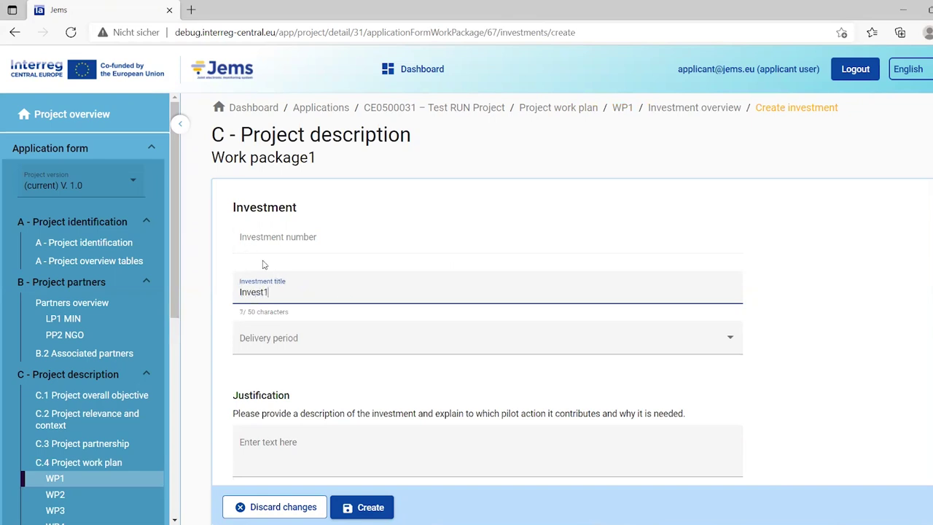
left_click(377, 341)
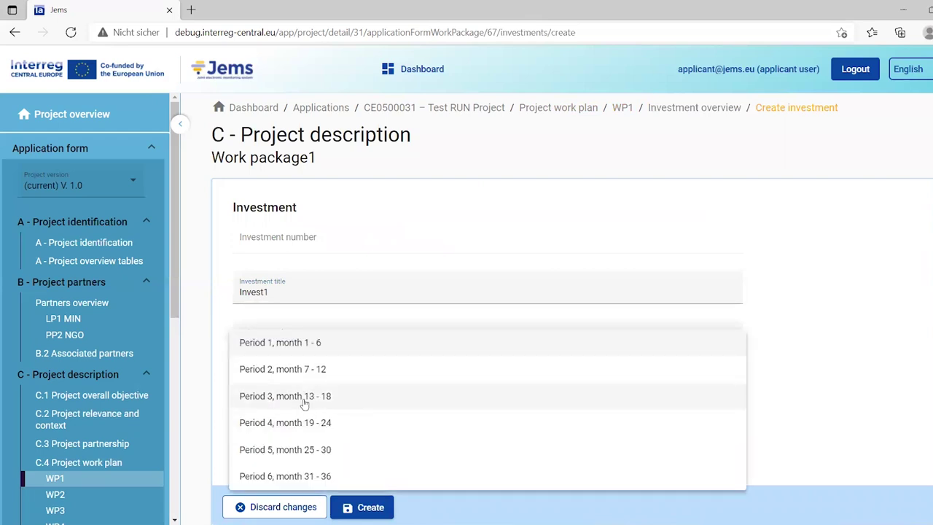
left_click(296, 430)
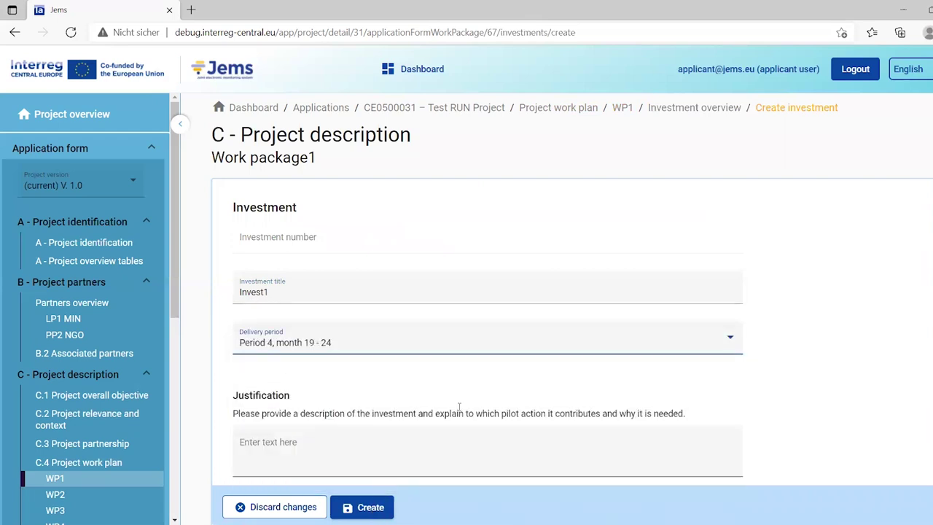
scroll(403, 312, "down", 2)
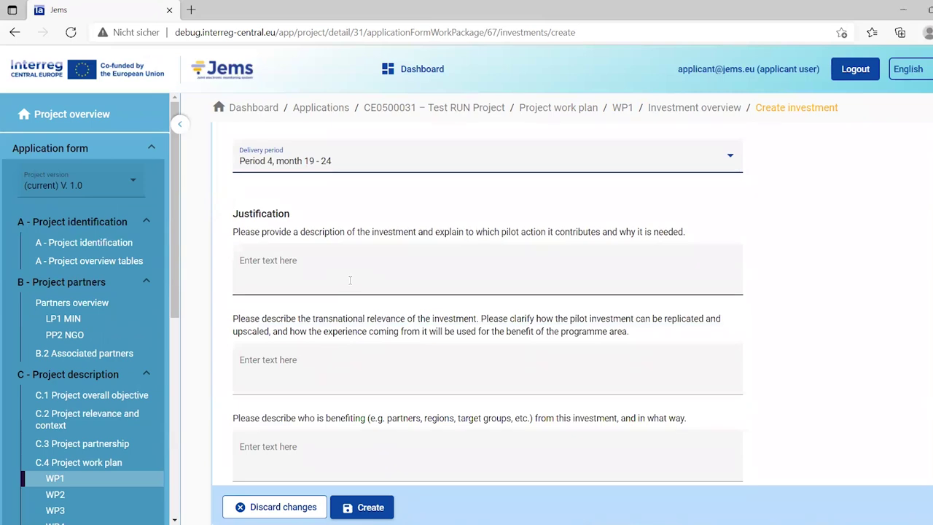
scroll(350, 280, "down", 1)
scroll(349, 286, "down", 4)
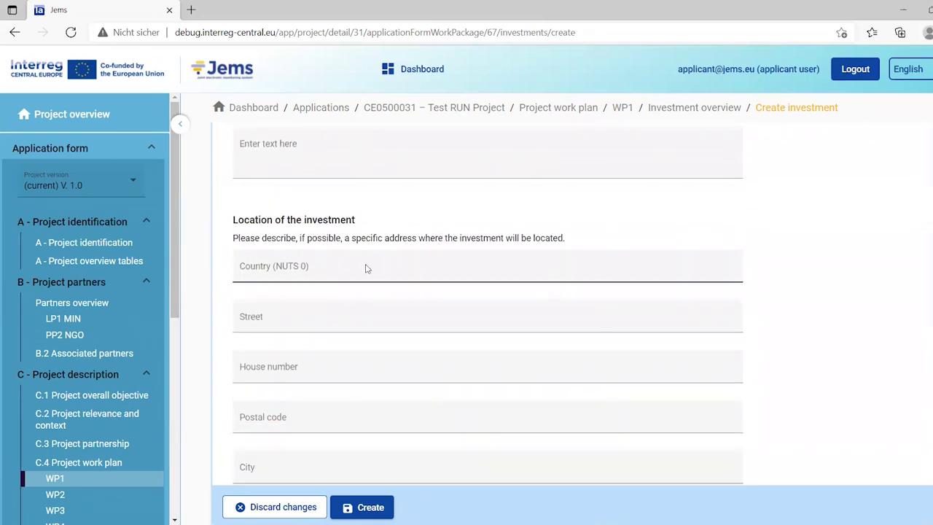
- Set the investment's country to Hrvatska (HR) and create it as I1.1
left_click(371, 267)
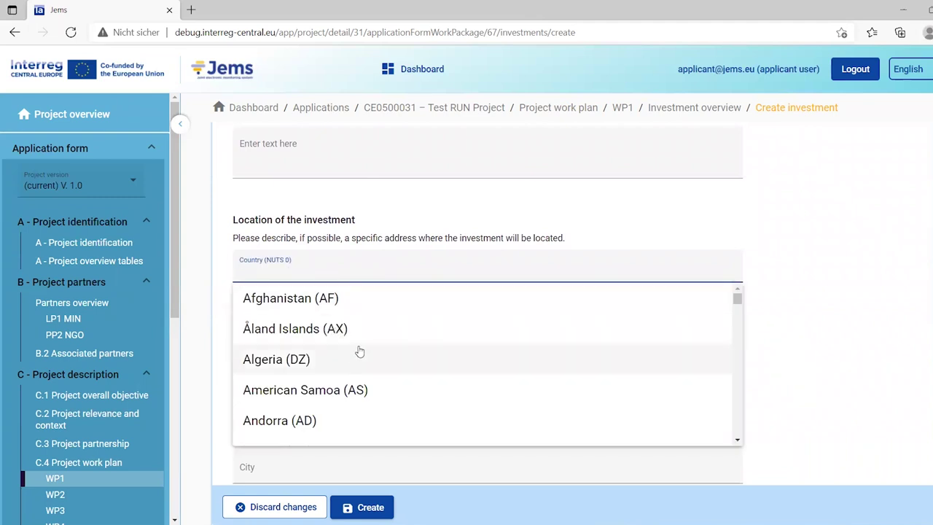
type("hr")
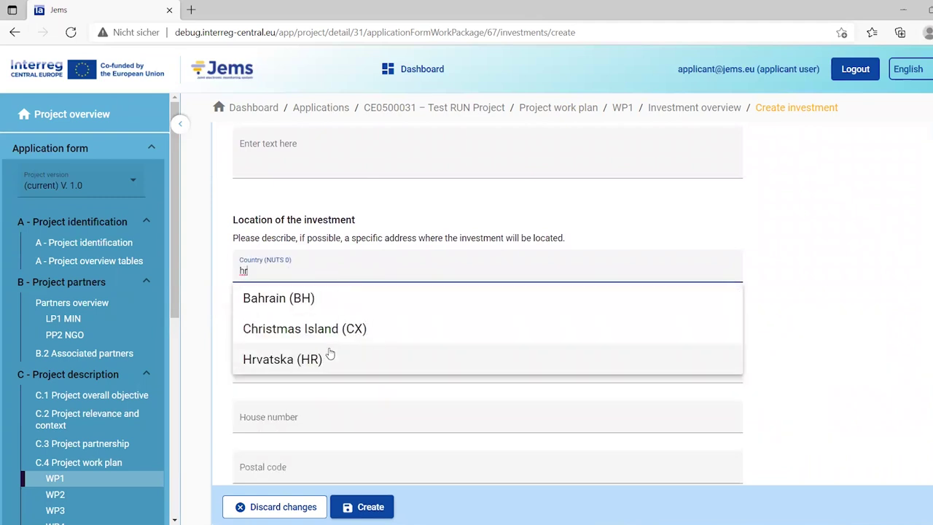
left_click(318, 359)
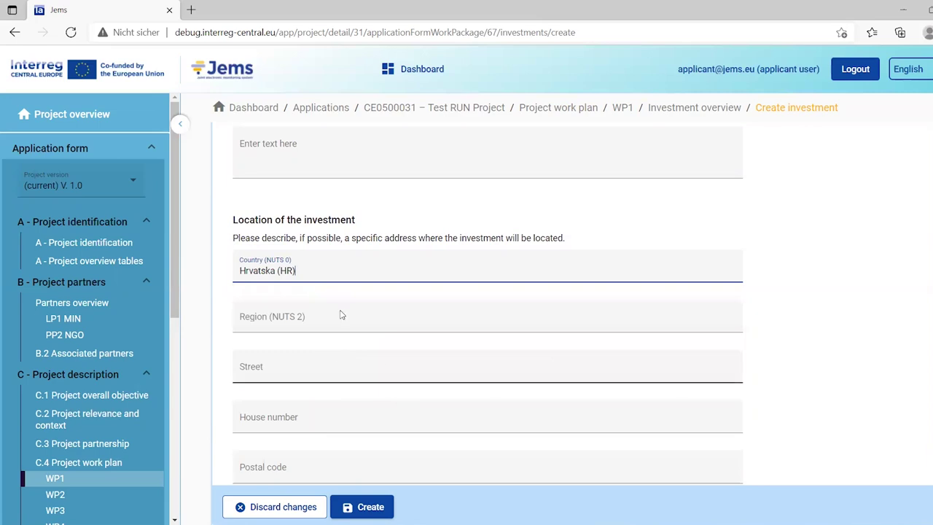
scroll(365, 410, "down", 2)
scroll(365, 405, "down", 2)
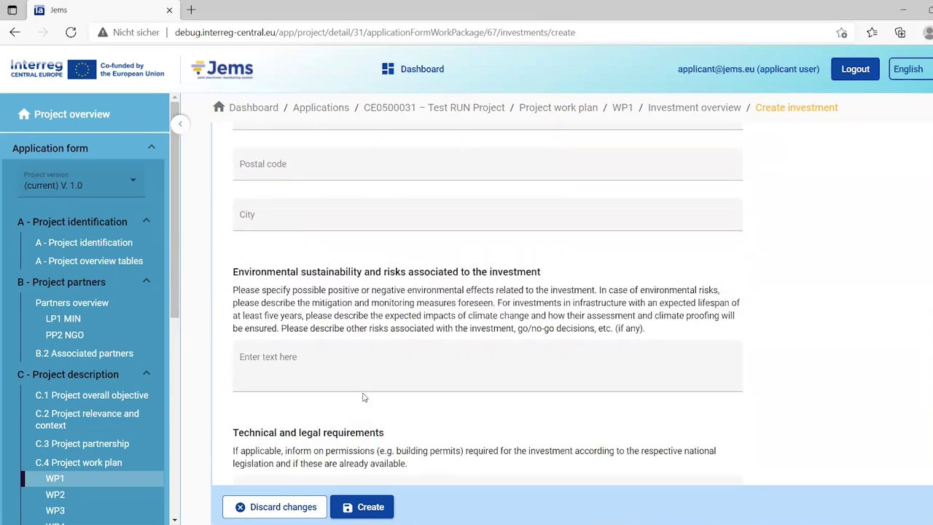
scroll(364, 365, "down", 2)
scroll(359, 327, "down", 5)
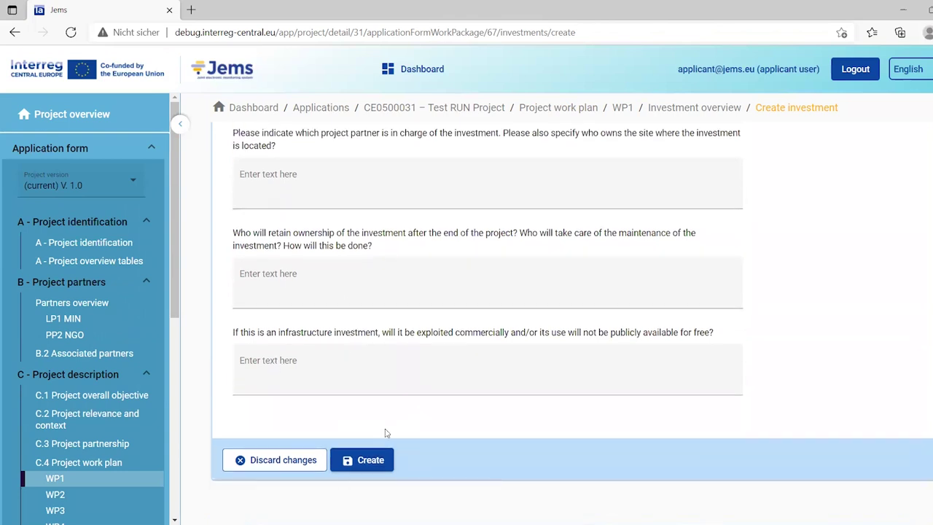
left_click(368, 463)
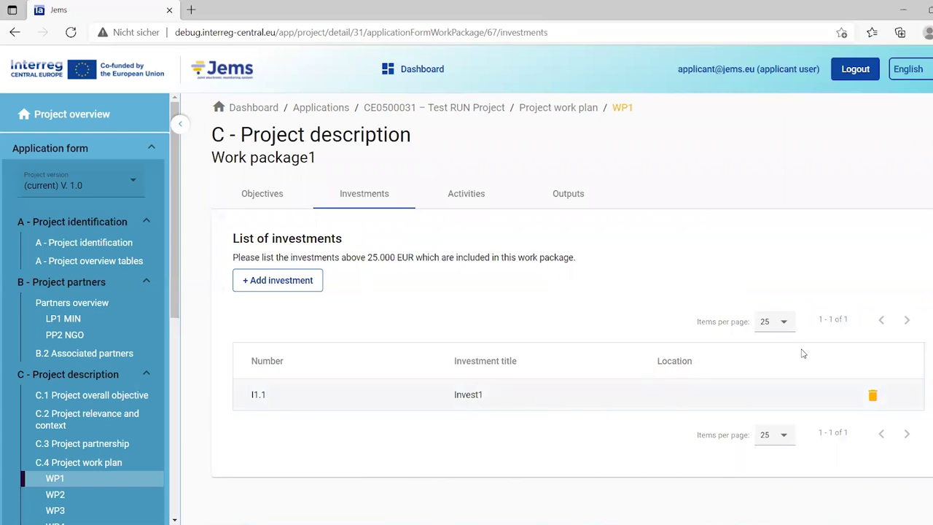
left_click(505, 397)
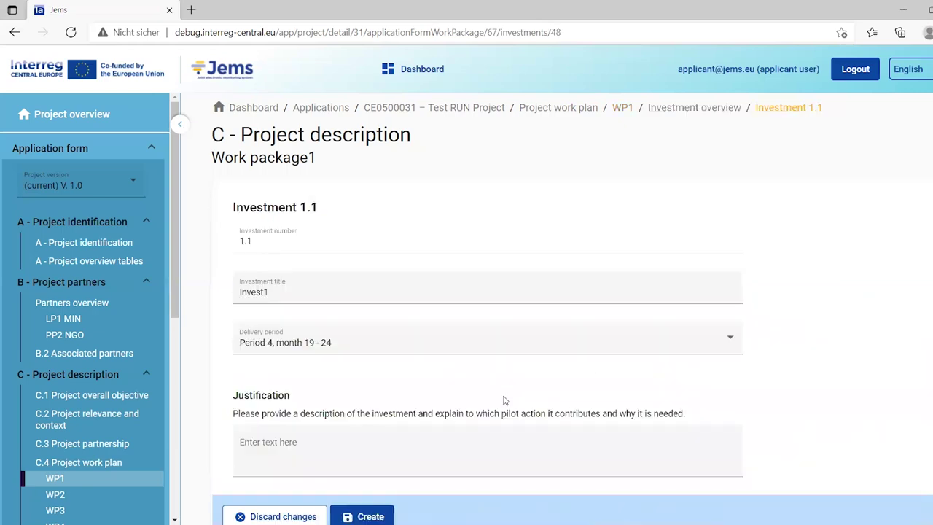
- Set Investment 1.1's location to Hrvatska (HR), region Grad Zagreb (HR05), and save
scroll(403, 361, "down", 6)
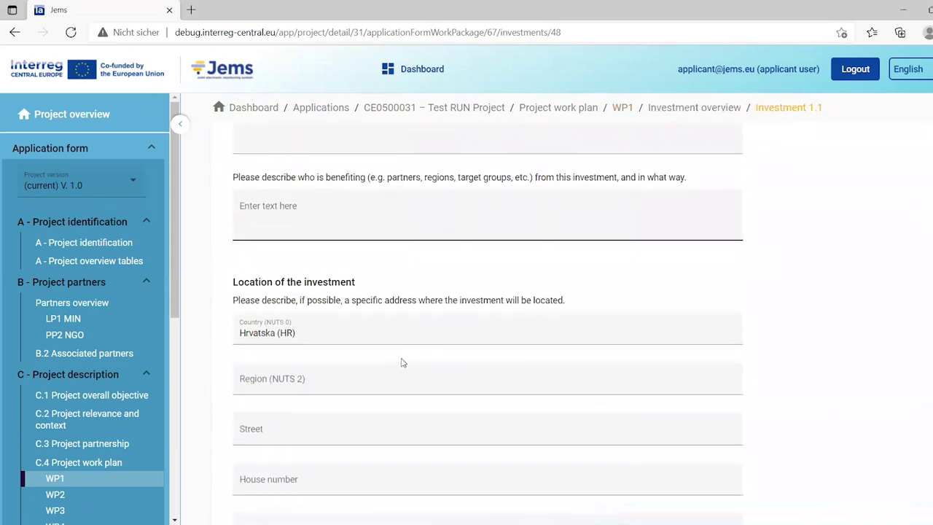
left_click(379, 390)
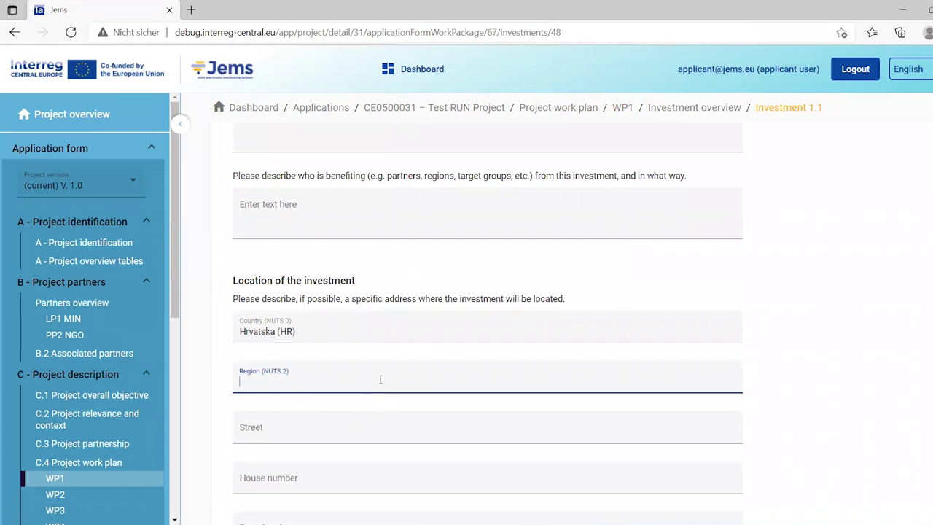
left_click(403, 347)
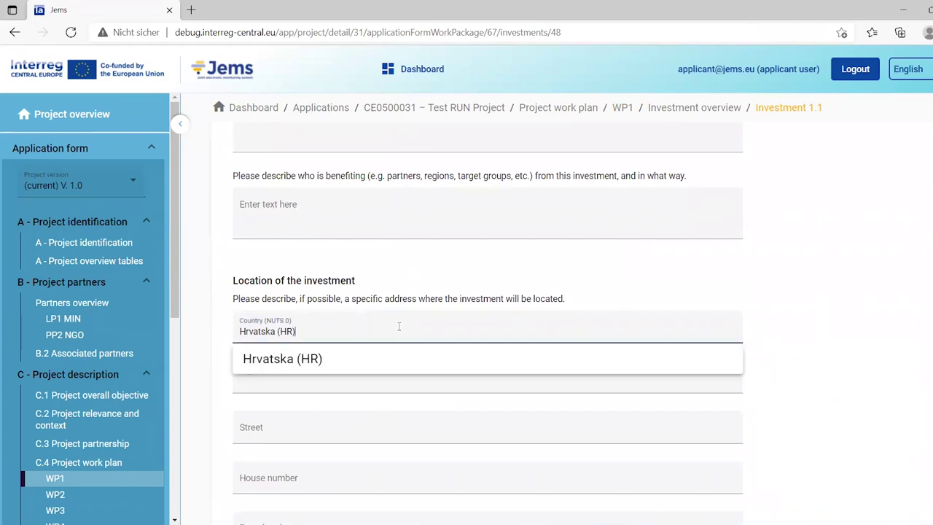
left_click(379, 360)
left_click(357, 383)
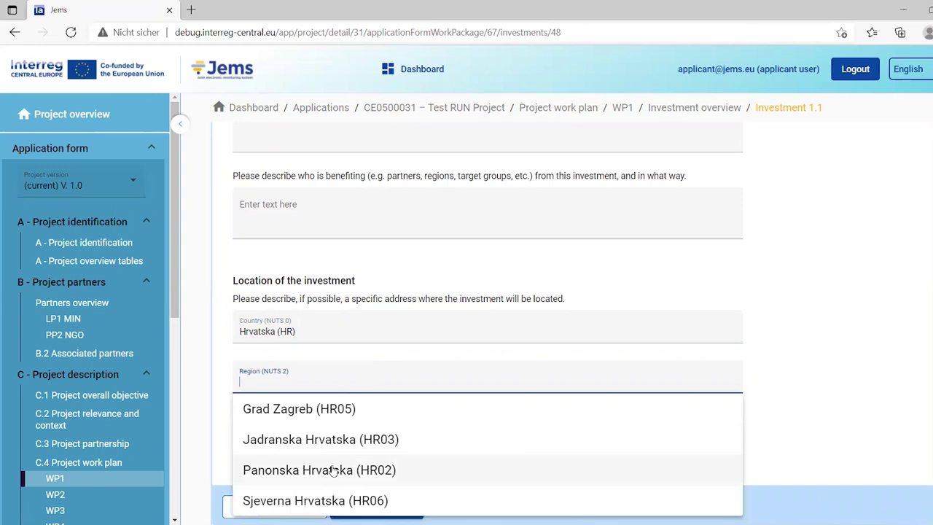
left_click(299, 417)
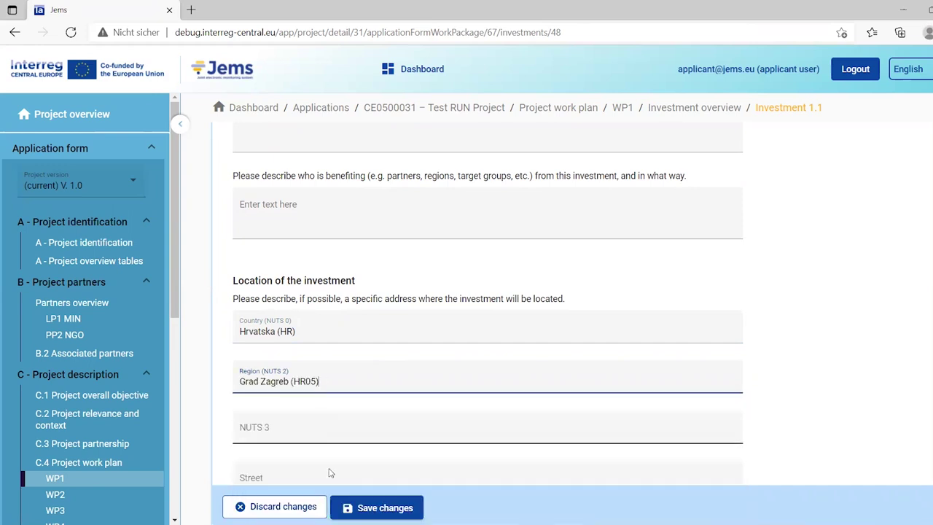
left_click(375, 505)
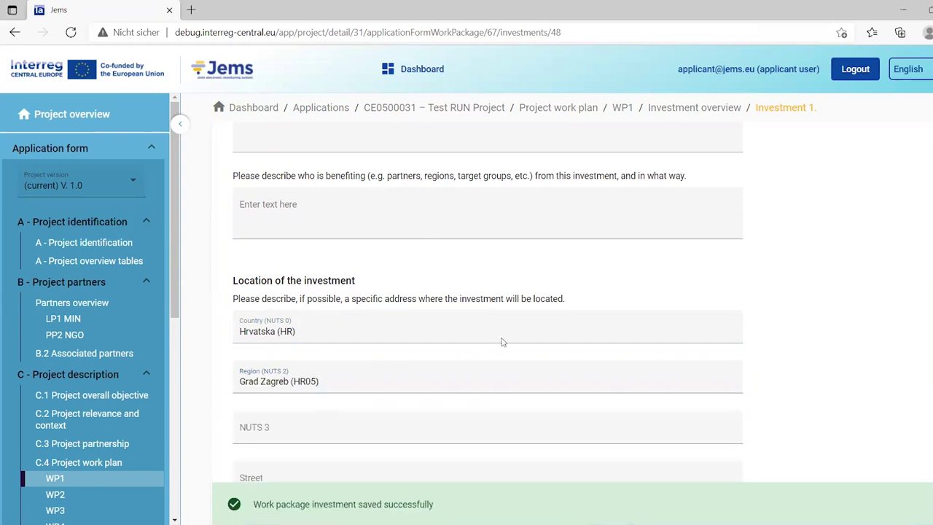
- Recheck Investment 1.1 from WP1's investment list, then go to WP1's Activities
scroll(501, 341, "up", 5)
scroll(501, 341, "up", 2)
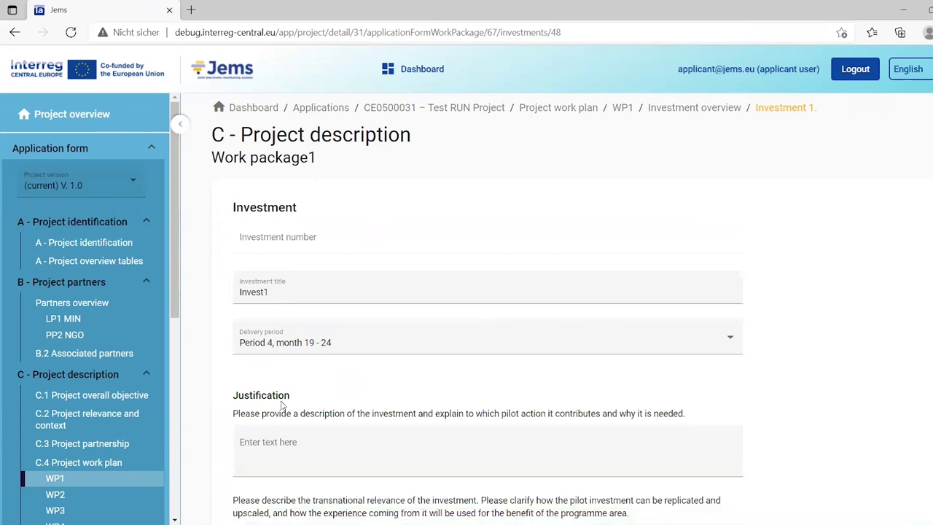
left_click(119, 476)
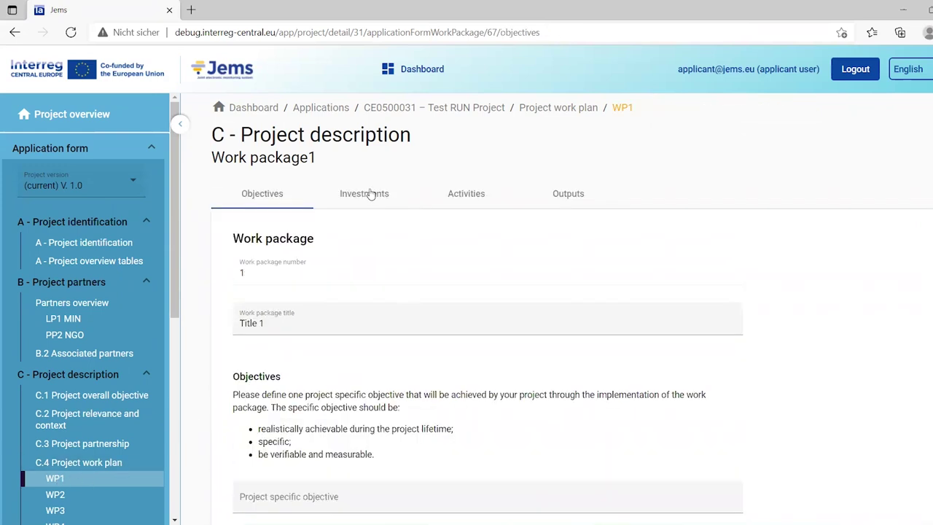
left_click(368, 197)
left_click(690, 397)
scroll(652, 415, "down", 1)
scroll(652, 414, "down", 2)
scroll(437, 214, "up", 3)
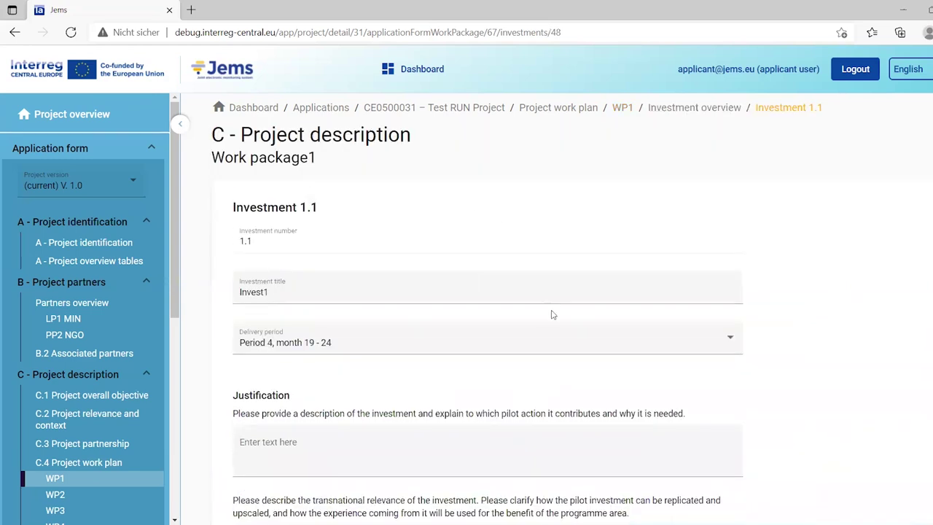
scroll(510, 324, "down", 1)
scroll(489, 333, "up", 2)
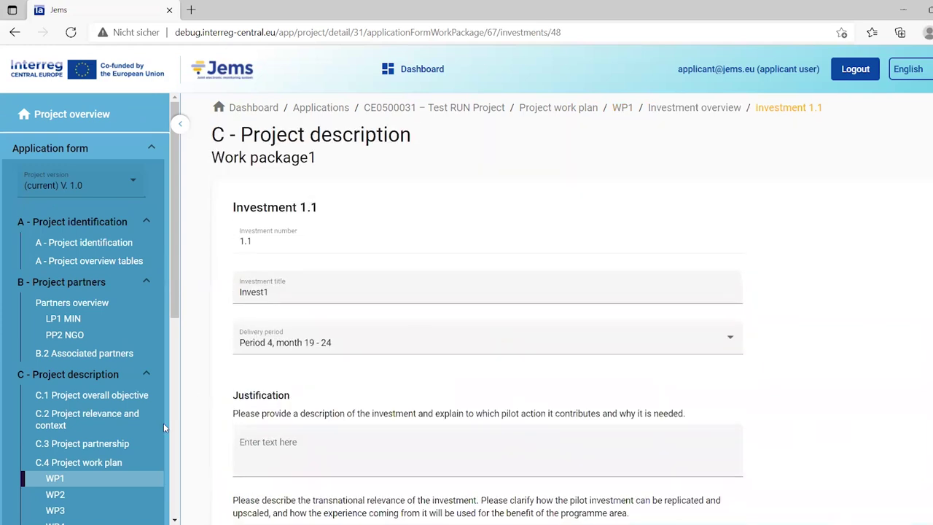
left_click(70, 480)
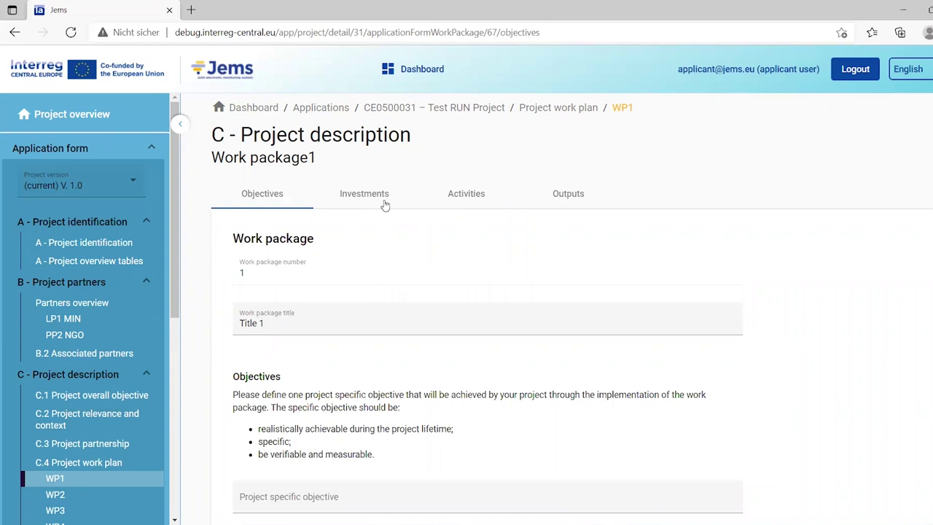
left_click(470, 195)
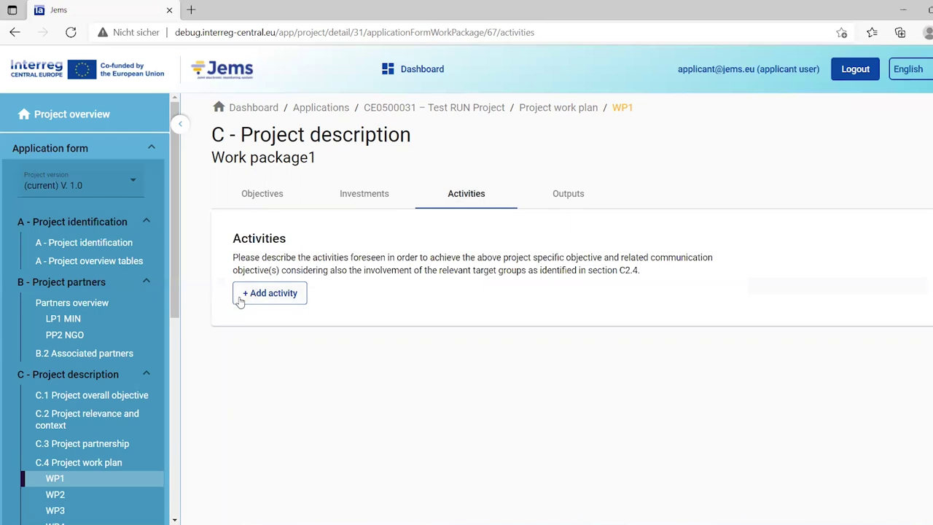
- Add Activity 1.1 titled 'Analyis ph' running Period 1 to Period 2, with a description
left_click(255, 295)
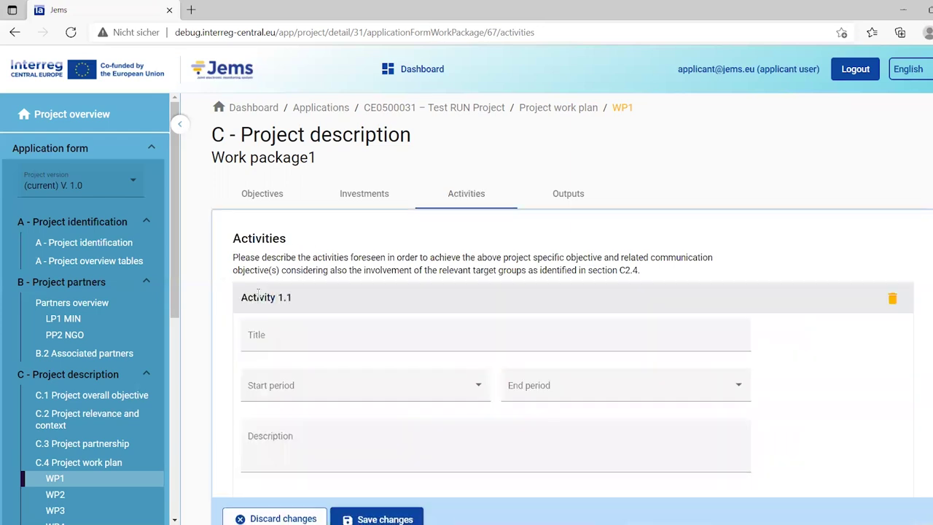
left_click(295, 335)
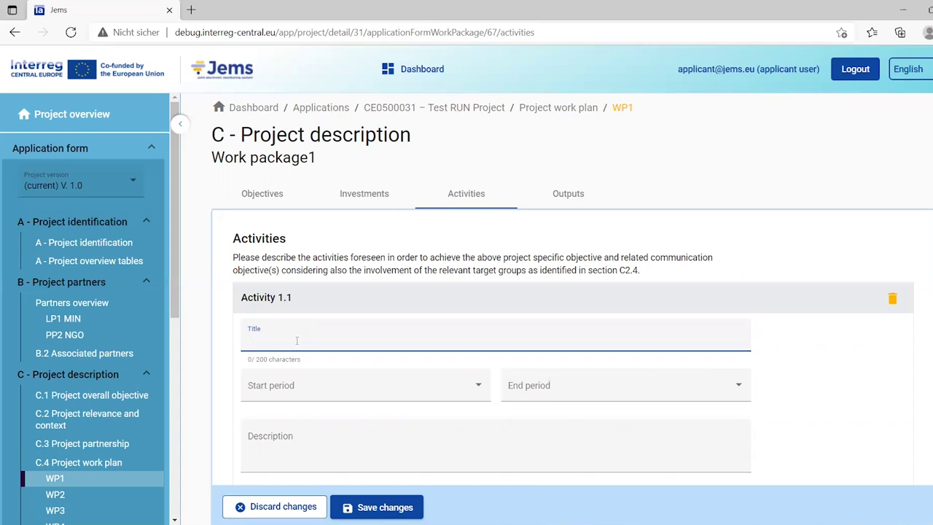
type("Analyis ph")
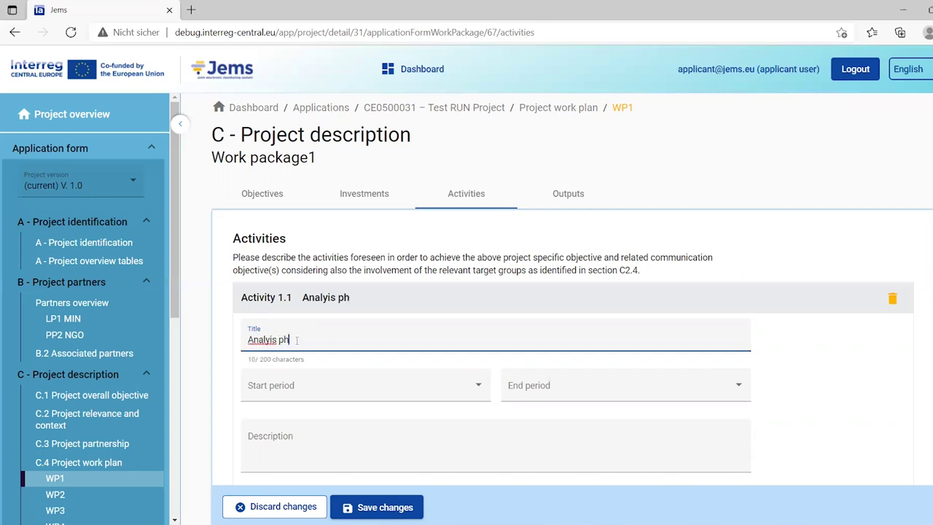
left_click(304, 386)
left_click(304, 248)
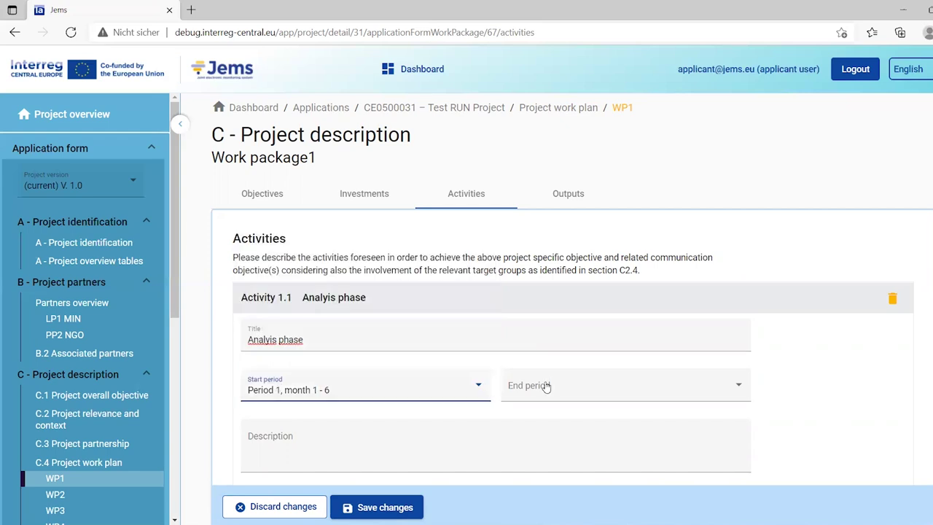
left_click(545, 383)
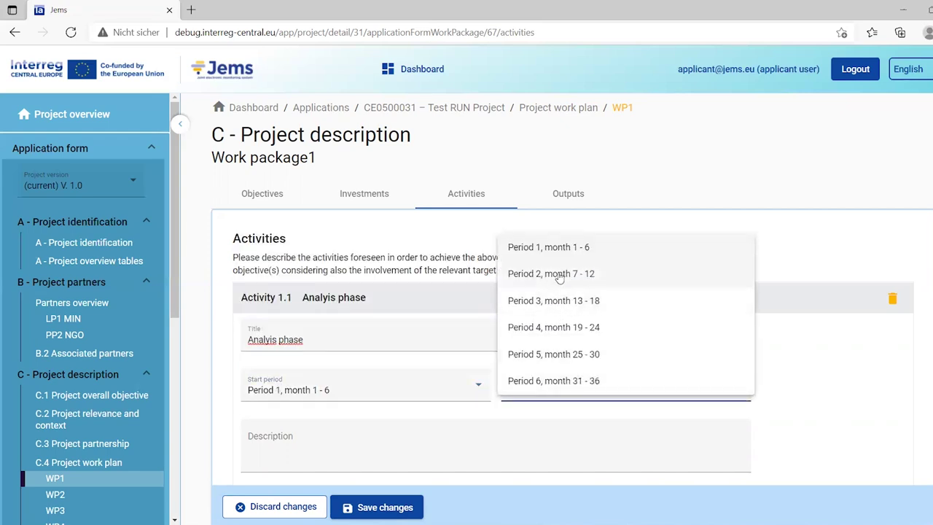
left_click(557, 274)
left_click(512, 436)
type("adf")
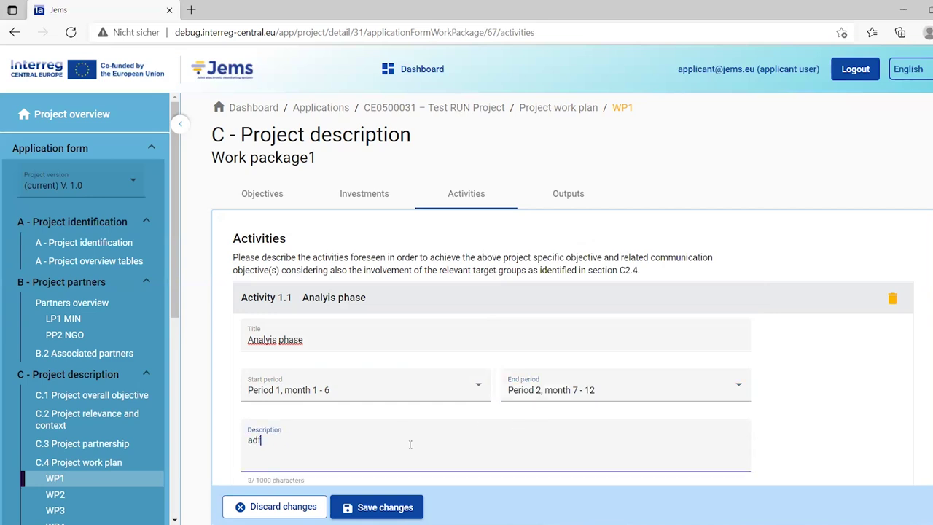
type("asdf")
scroll(401, 416, "down", 3)
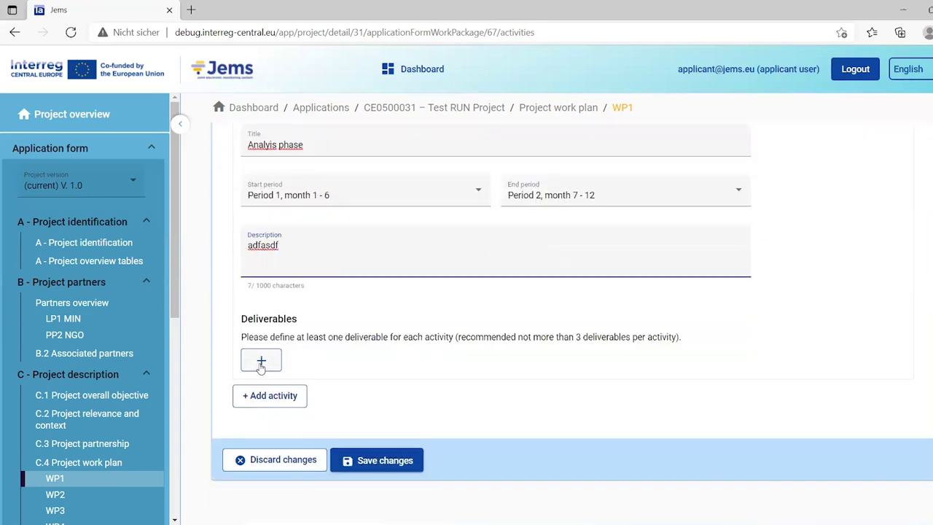
- Add deliverable D.1.1.1 'dev1' with a description, due in Period 2
left_click(263, 360)
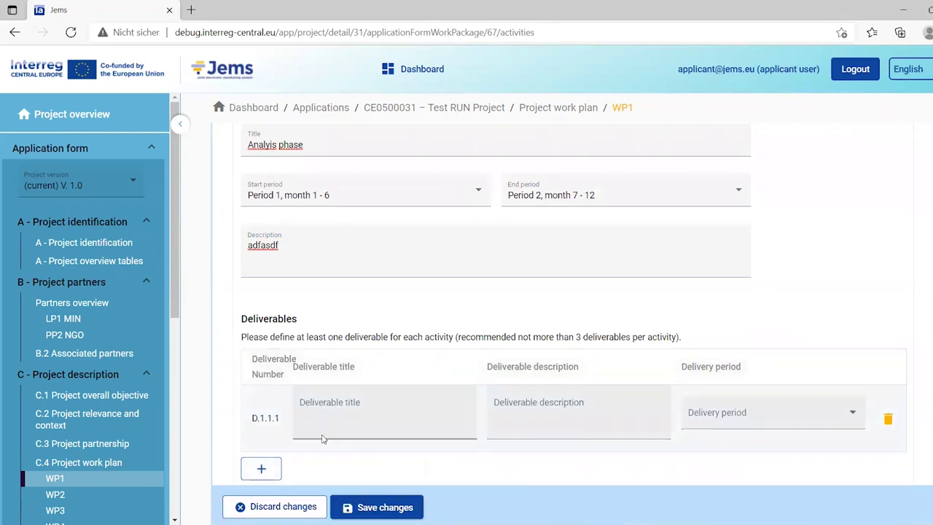
left_click(323, 436)
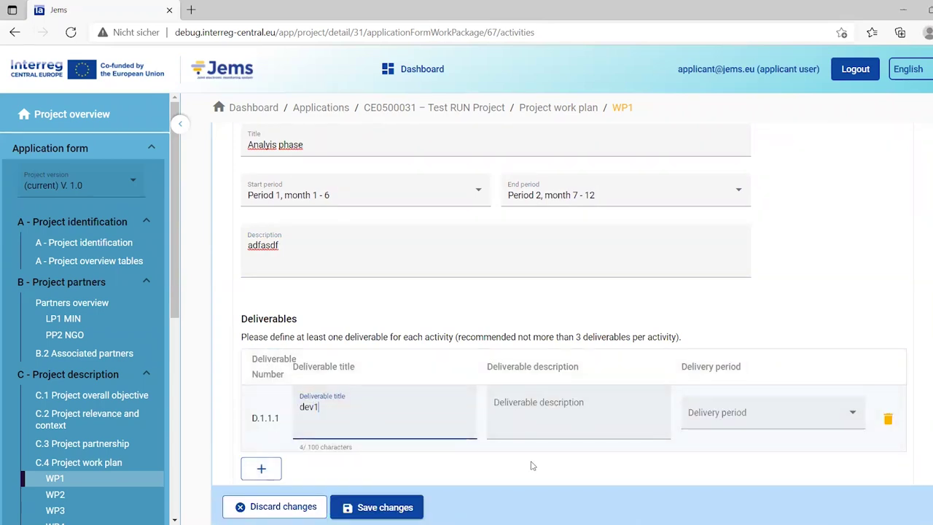
left_click(552, 419)
type("asdfasdf")
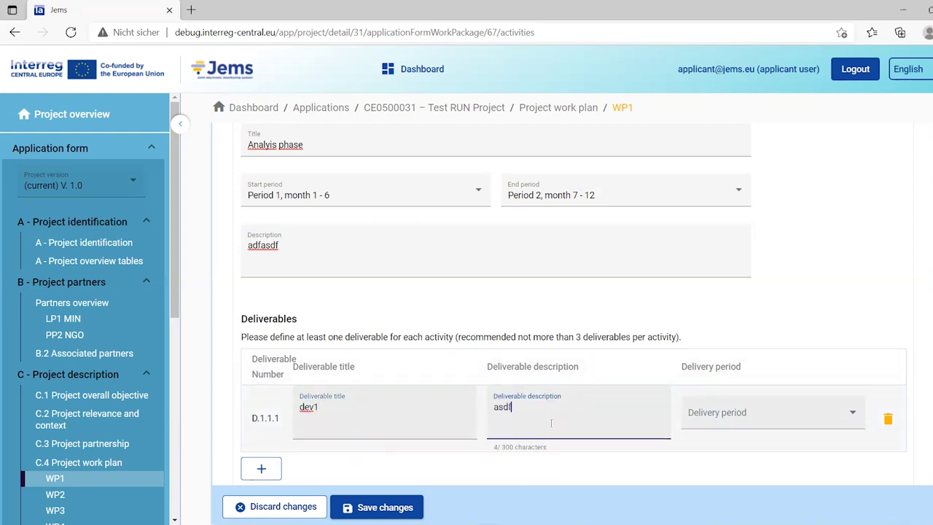
left_click(753, 415)
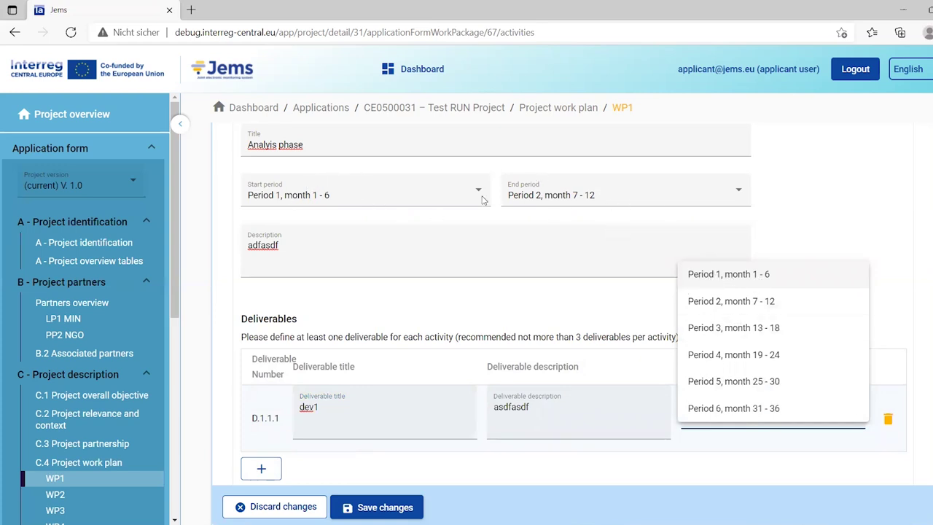
left_click(727, 301)
scroll(511, 416, "down", 3)
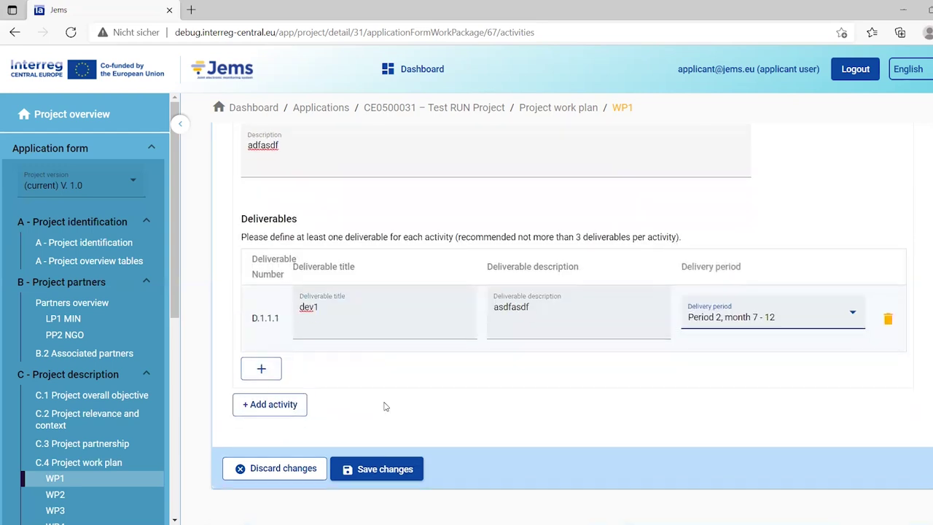
- Add deliverable D.1.1.2 'dev2' due Period 1, month 1 - 6, and add Activity 1.2
left_click(261, 359)
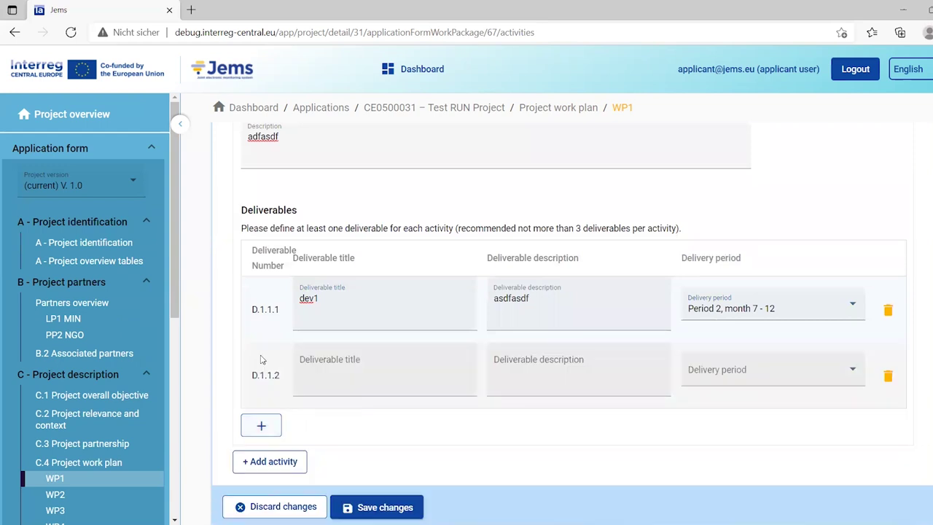
left_click(331, 379)
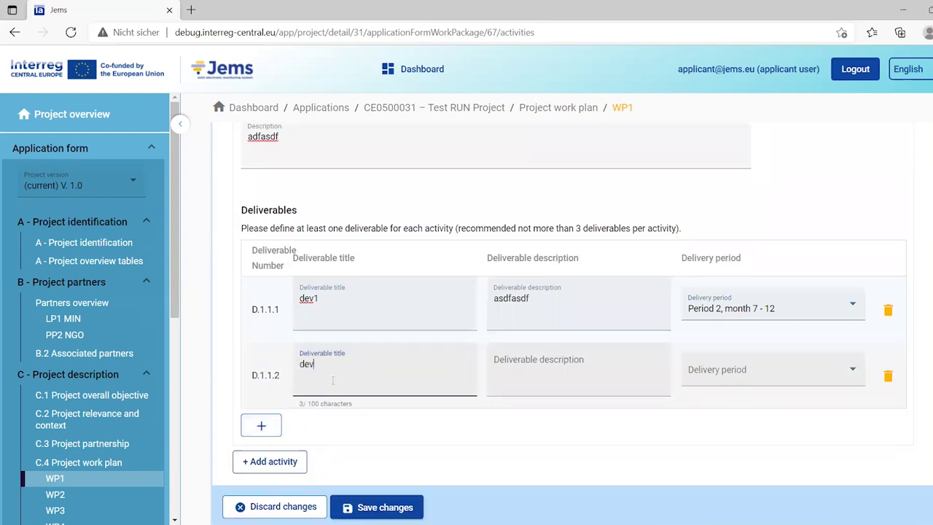
left_click(539, 368)
type("asdfa")
left_click(757, 373)
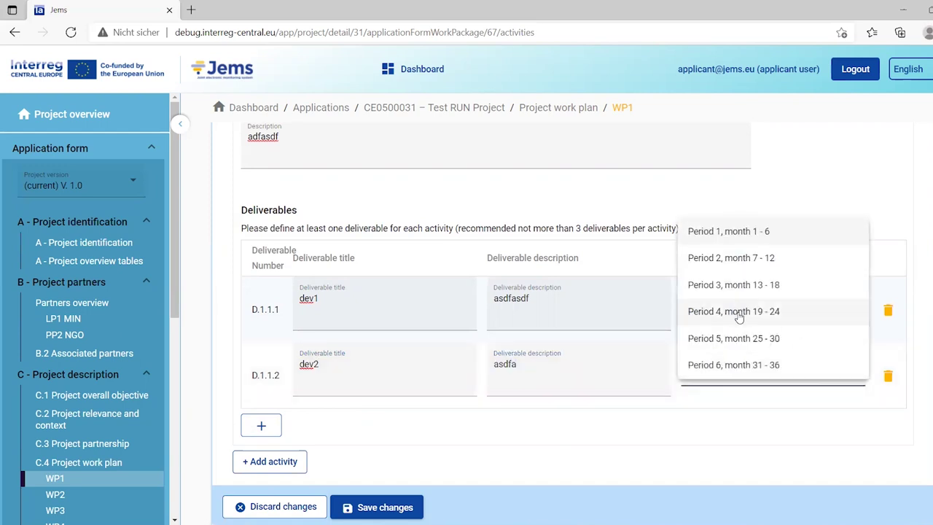
left_click(731, 237)
scroll(315, 455, "down", 1)
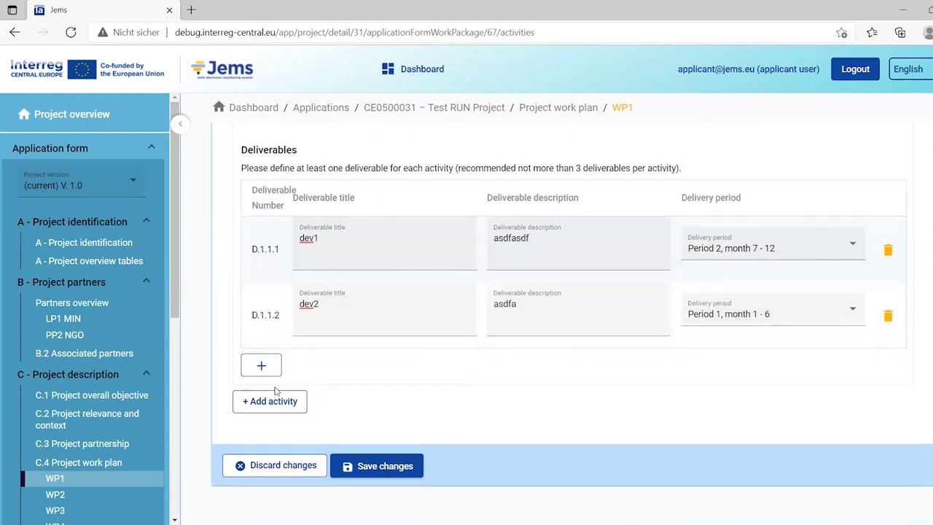
left_click(284, 402)
- Title Activity 1.2 'activity 2' and set it to run from Period 3 to Period 5
left_click(339, 442)
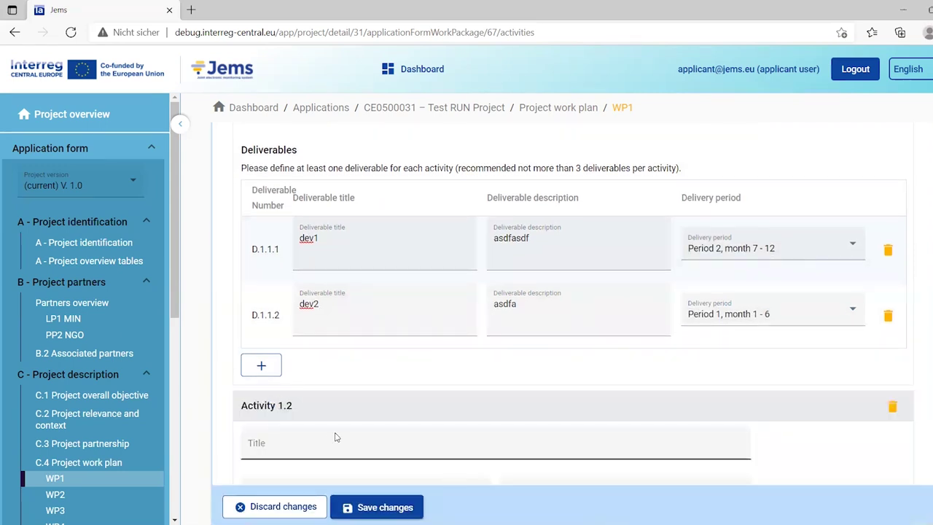
type("activity 2")
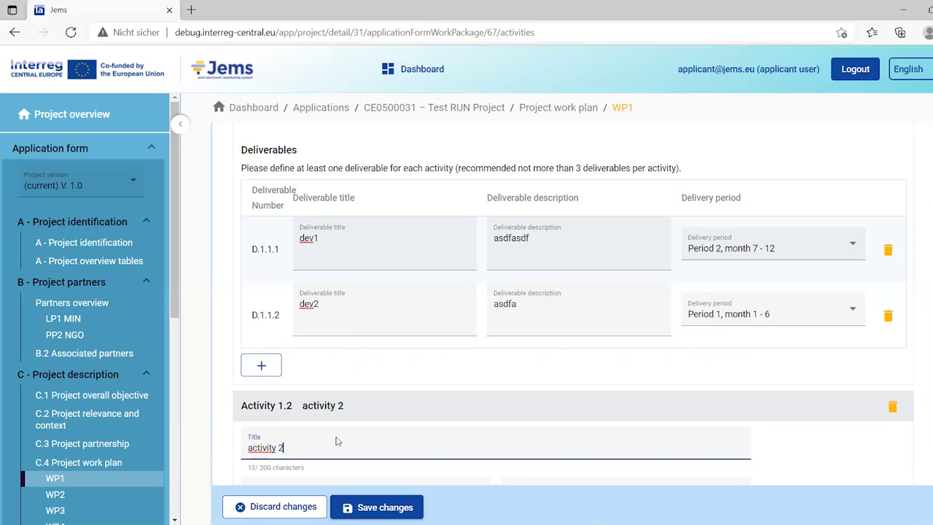
scroll(336, 441, "down", 3)
left_click(302, 378)
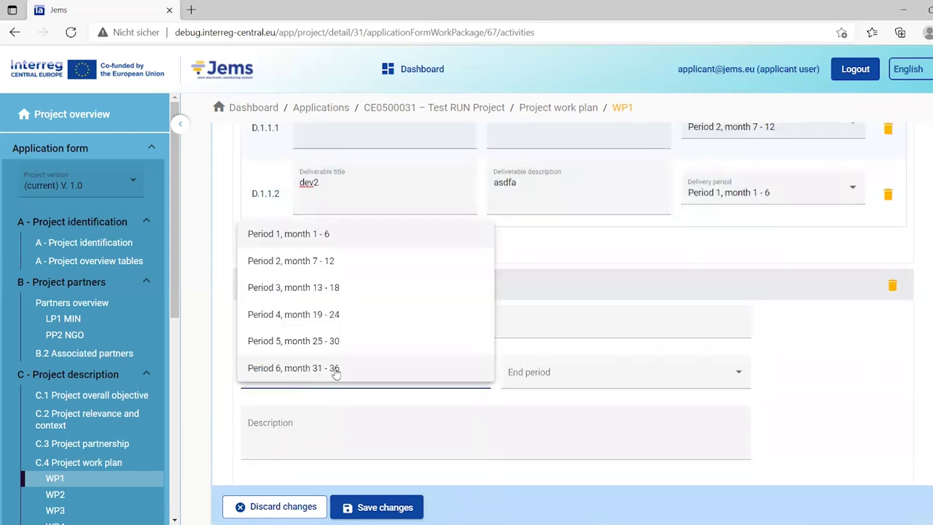
left_click(308, 287)
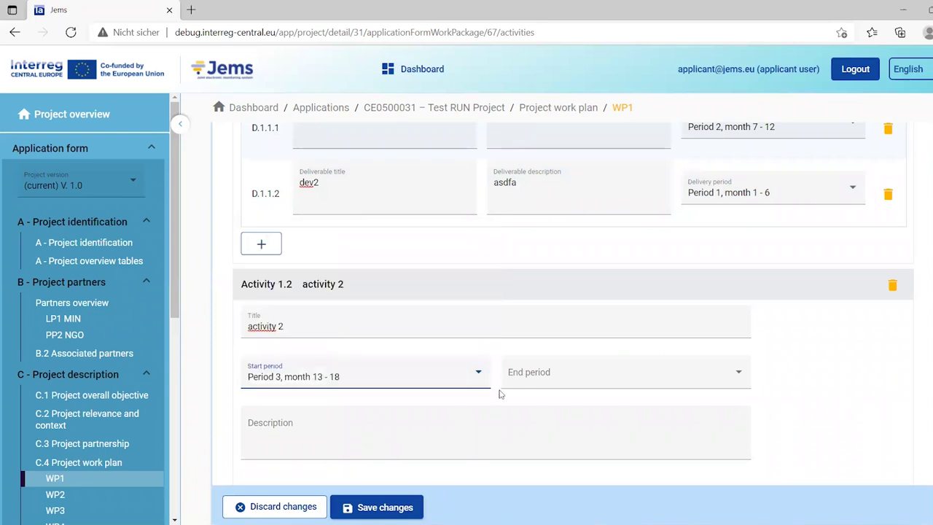
left_click(520, 381)
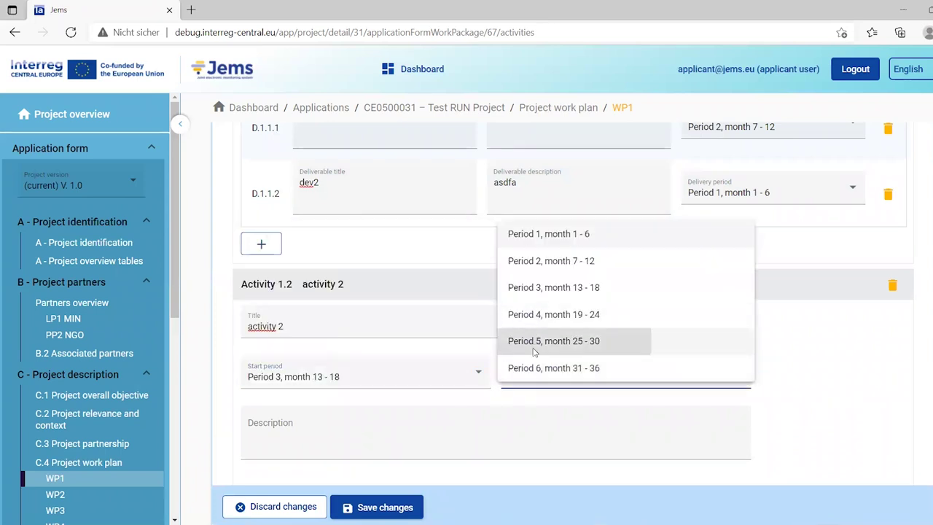
left_click(536, 338)
scroll(452, 452, "down", 1)
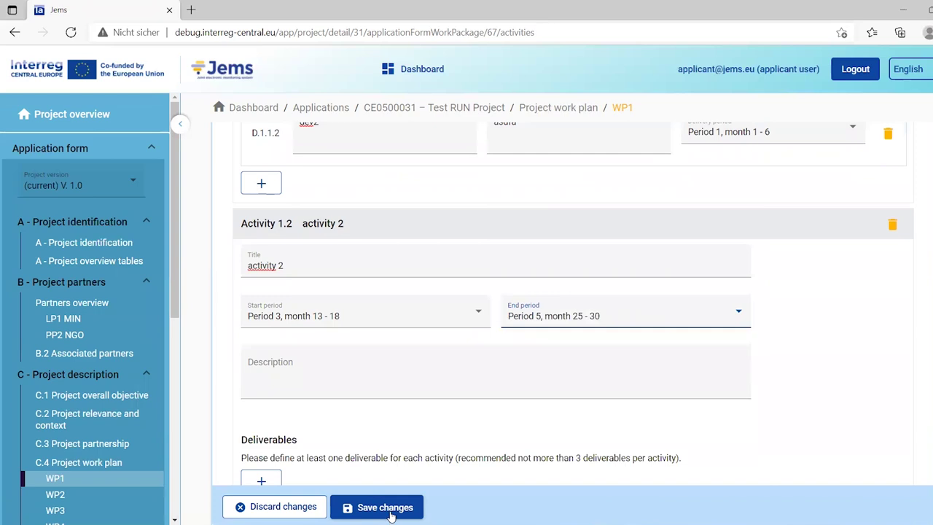
scroll(371, 414, "down", 2)
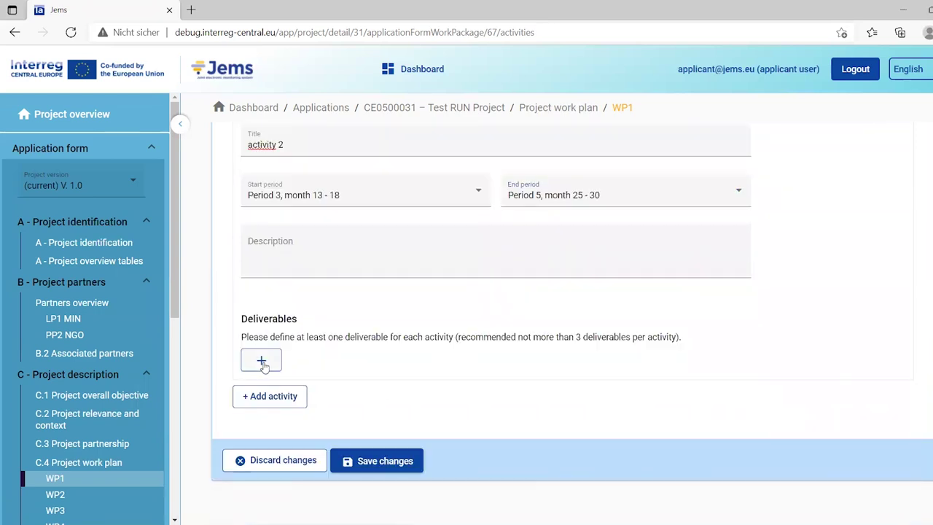
- Add deliverable D.1.2.1 'dev 3' due Period 3, month 13 - 18, and save the activities
left_click(267, 361)
left_click(347, 416)
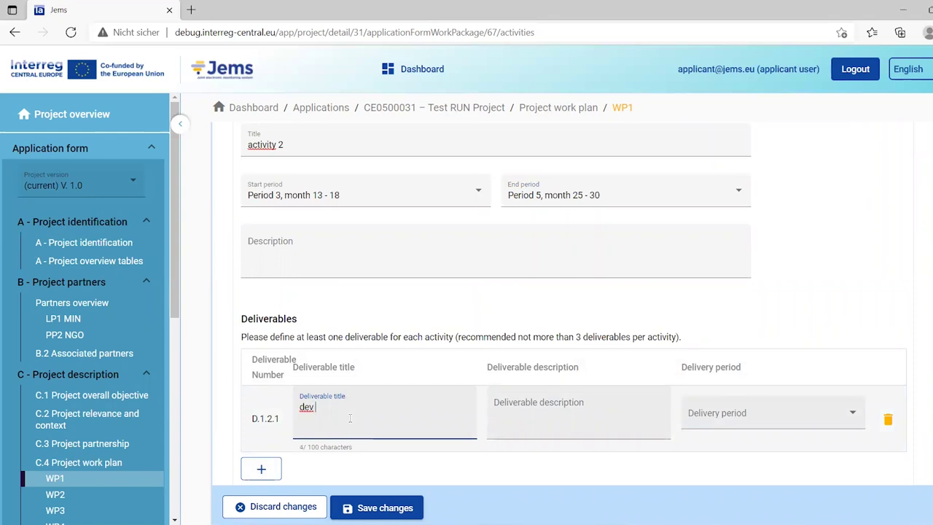
type("dev 3")
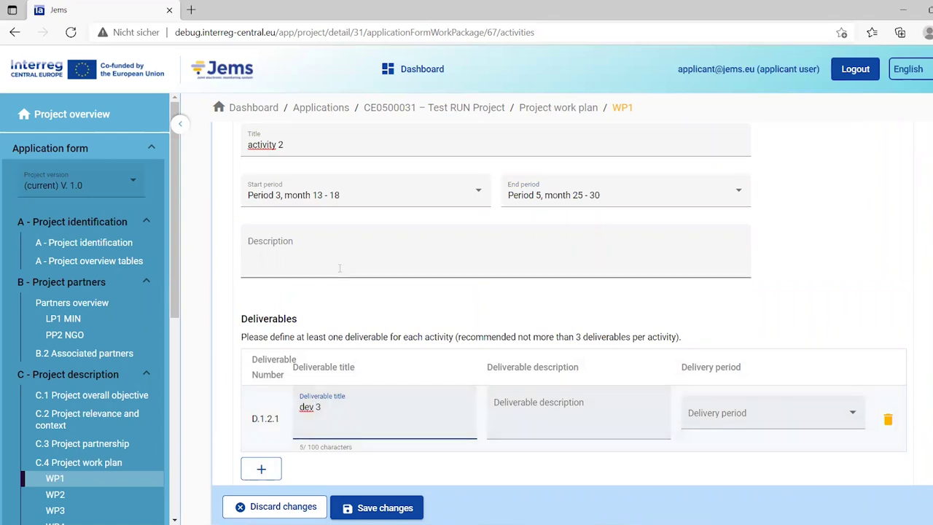
key("Tab")
type("asdf")
left_click(716, 412)
left_click(733, 327)
left_click(372, 508)
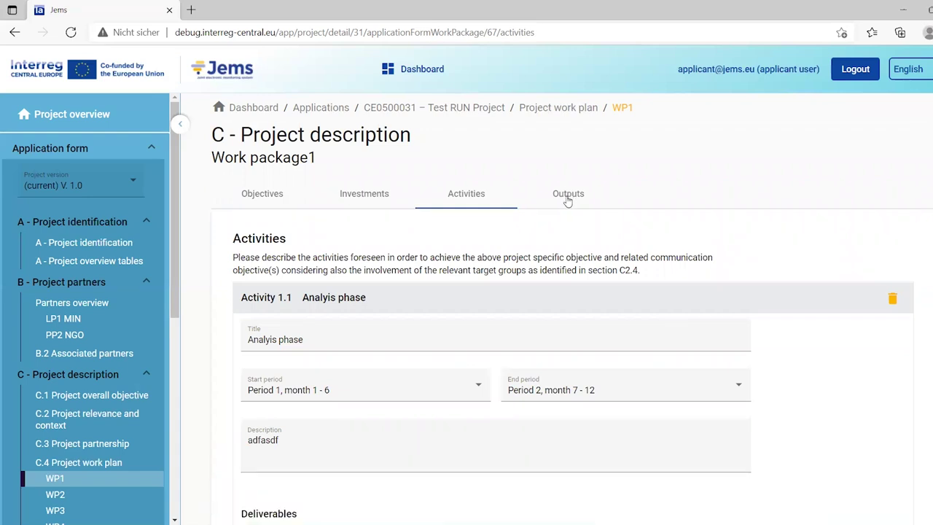
- Add WP1 output 1.1 titled 'Output XXX' linked to indicator OI234 Jointly developed solutions
left_click(568, 195)
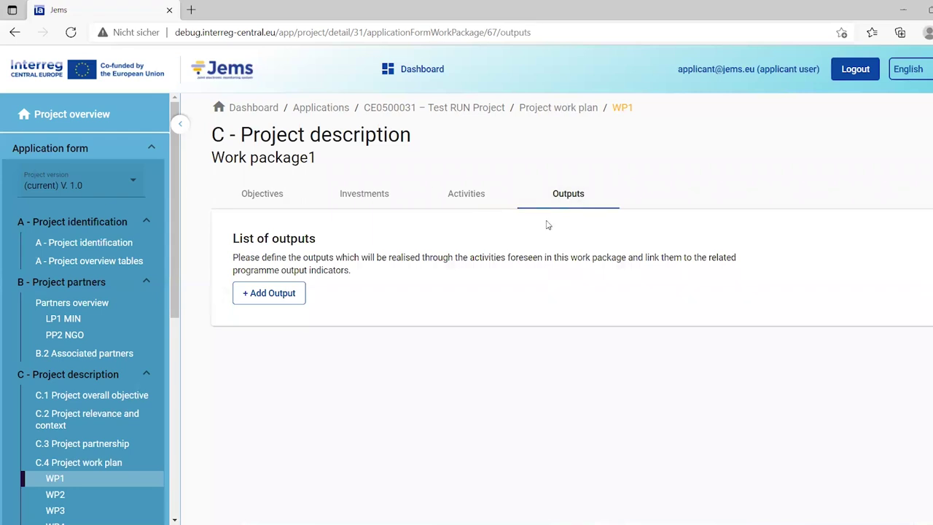
left_click(278, 302)
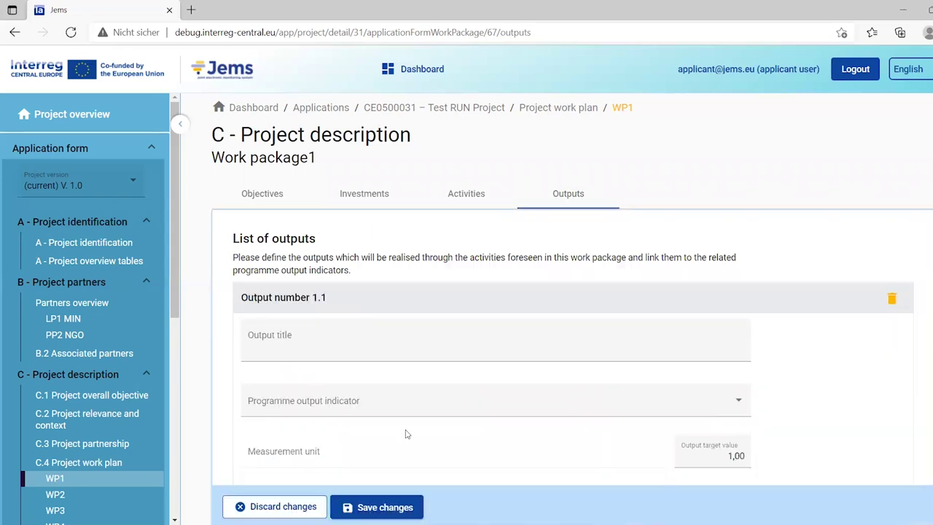
left_click(344, 354)
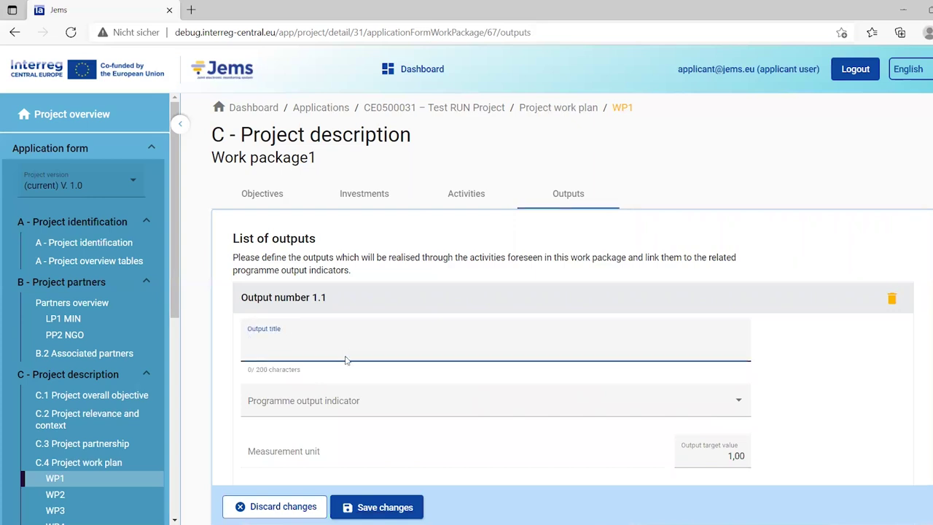
type("Output XXX")
left_click(340, 410)
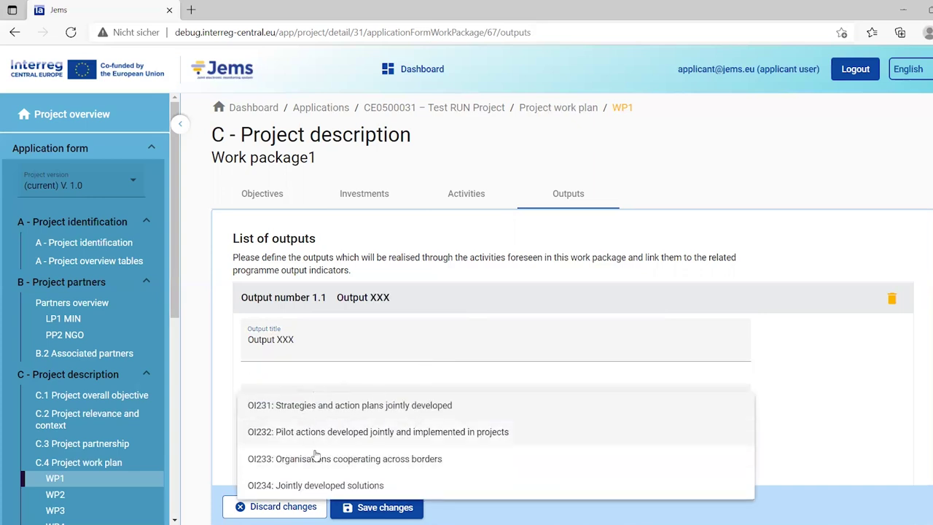
left_click(394, 406)
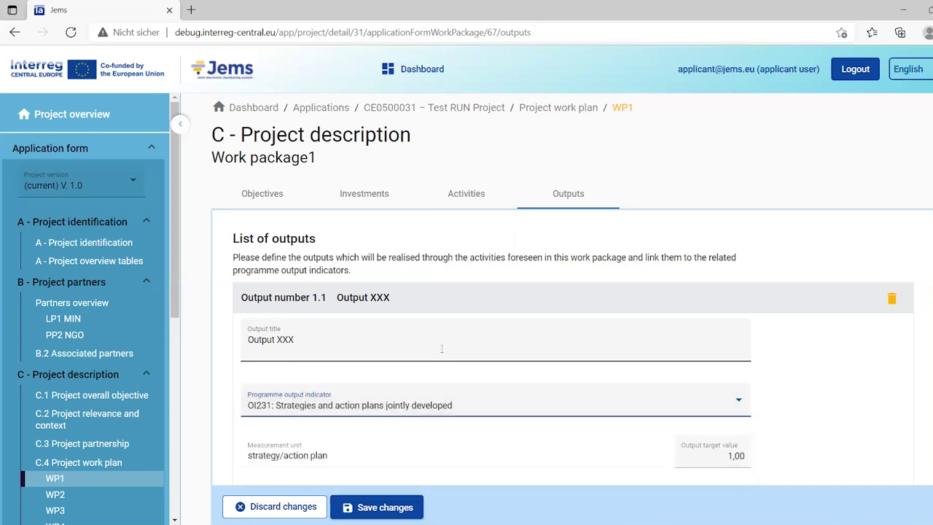
scroll(441, 349, "down", 1)
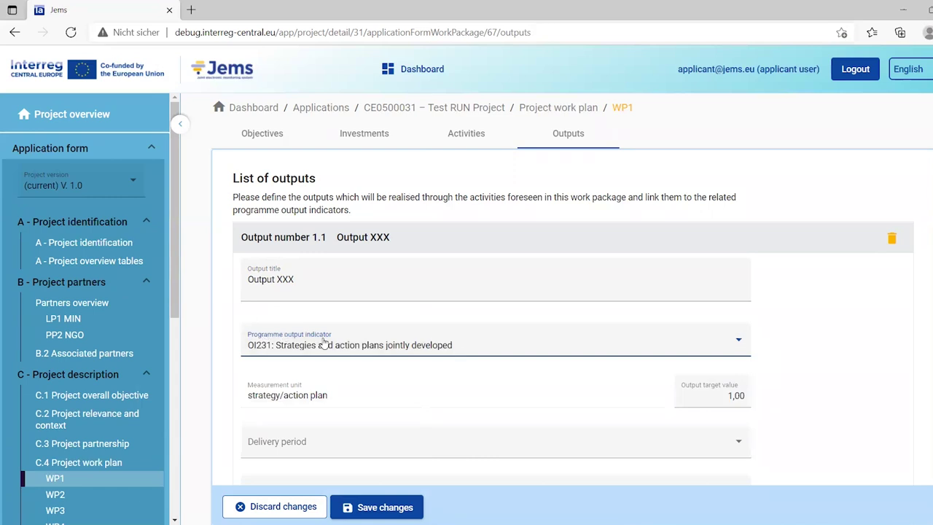
left_click(740, 346)
left_click(437, 399)
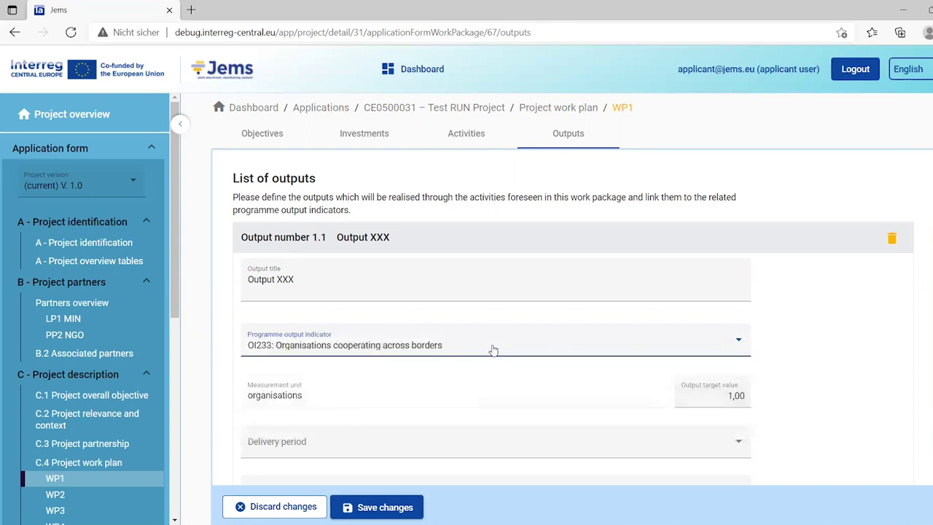
left_click(494, 350)
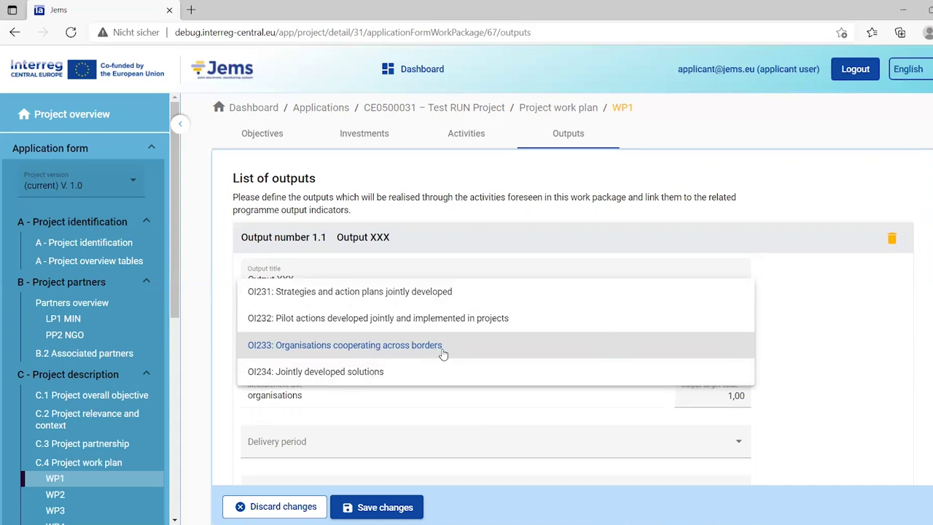
left_click(363, 372)
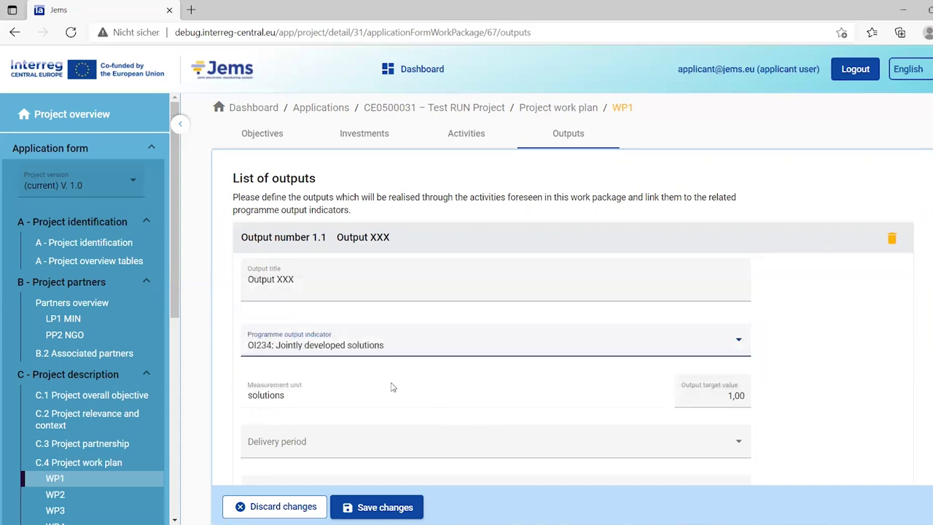
- Give Output 1.1 target value 3, delivery Period 4, month 19 - 24, a description, and save
left_click(737, 395)
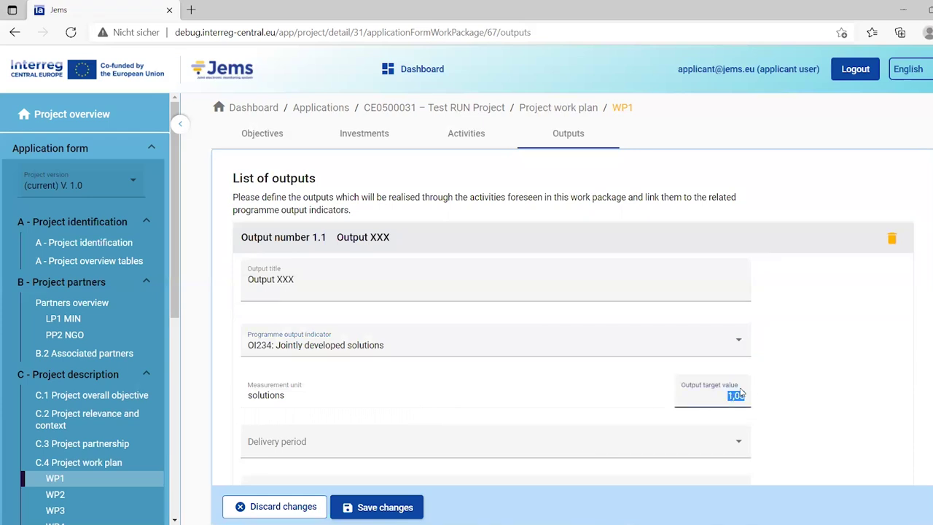
left_click(354, 431)
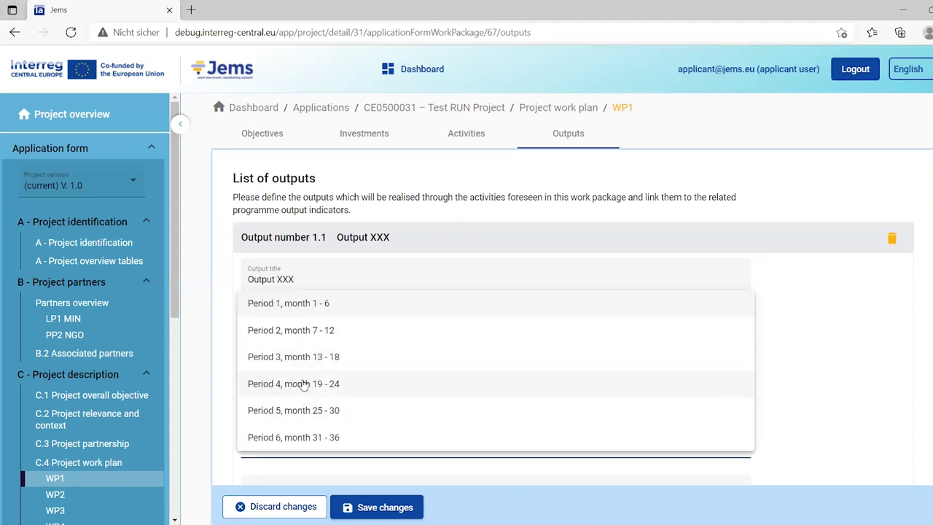
left_click(304, 384)
scroll(376, 370, "down", 3)
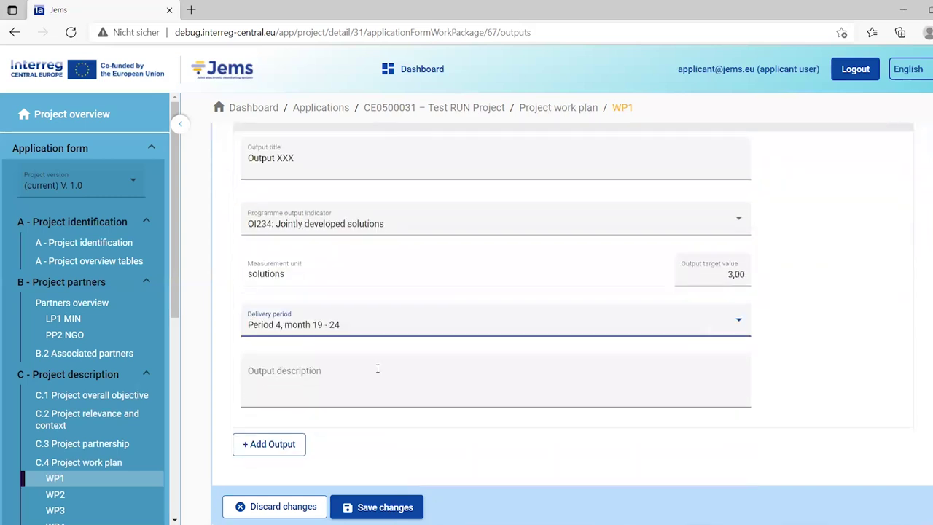
left_click(383, 340)
type("asdfadsfadsf")
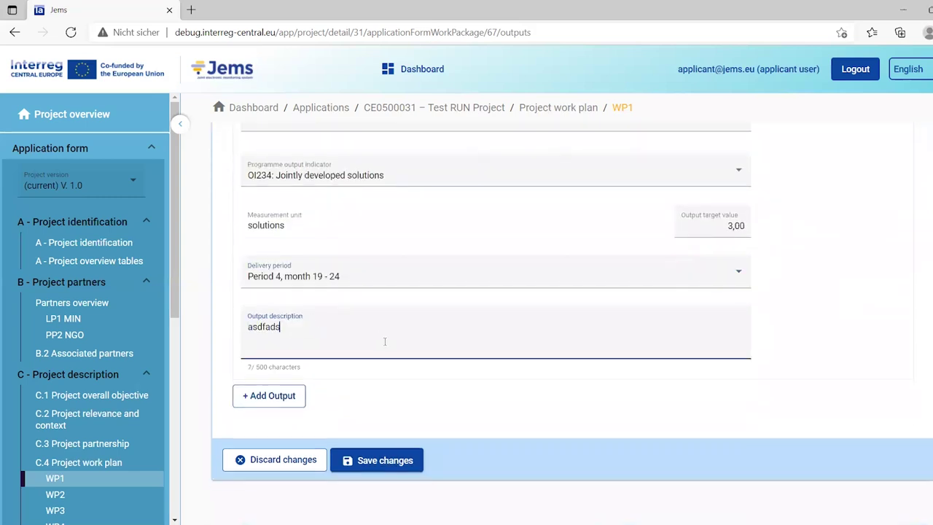
left_click(376, 461)
scroll(454, 371, "down", 2)
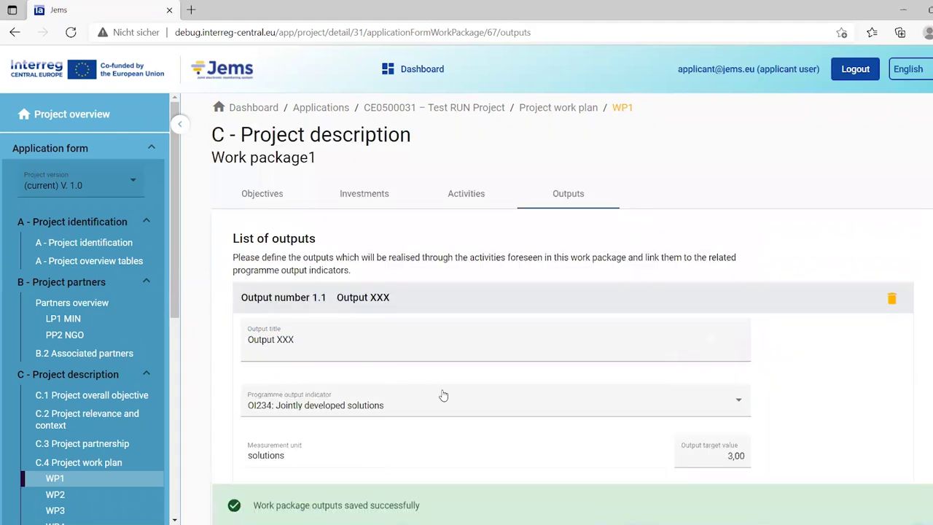
scroll(451, 377, "down", 1)
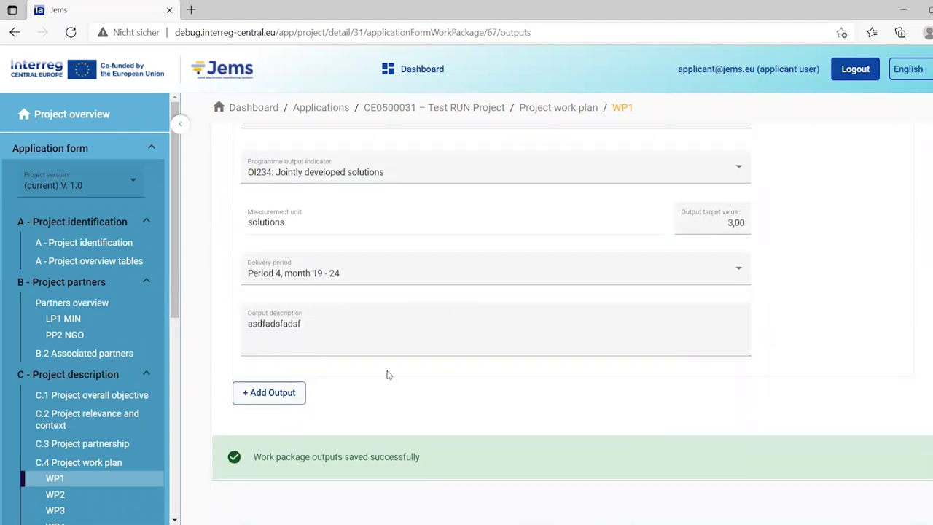
left_click(267, 447)
- Title output 1.2 'output 2', link it to indicator OI231, and set target value 3
scroll(485, 413, "down", 2)
left_click(356, 378)
type("output 2")
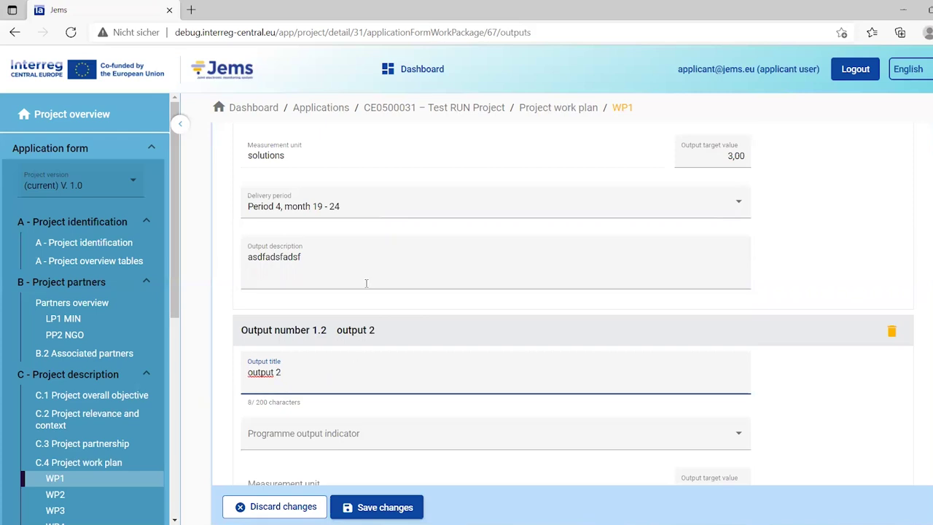
left_click(364, 437)
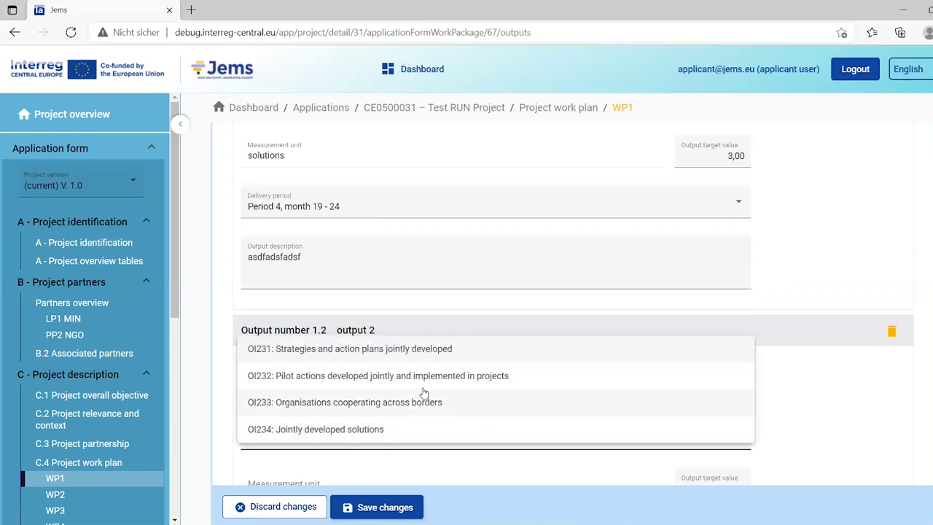
left_click(399, 352)
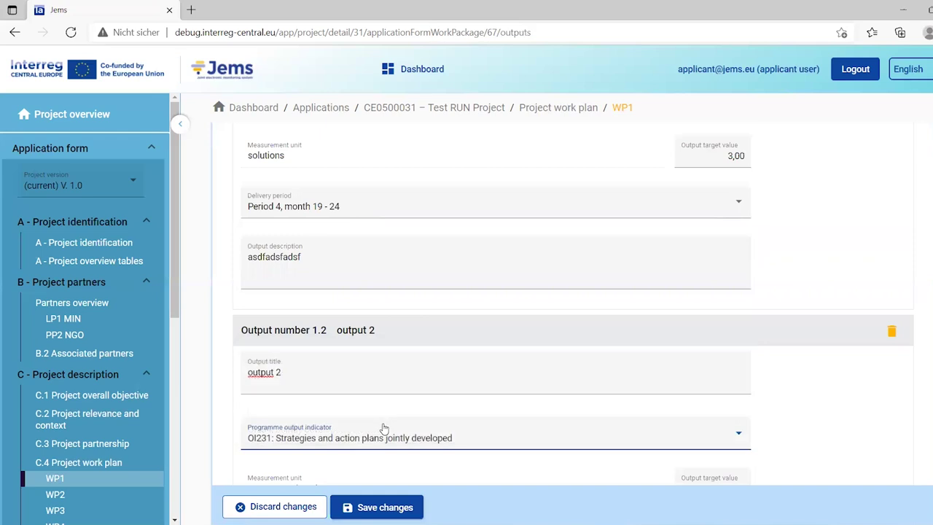
scroll(350, 393, "down", 3)
left_click(749, 376)
type("3")
- Set output 1.2's delivery to Period 3, month 13 - 18, add a description, and save
left_click(428, 421)
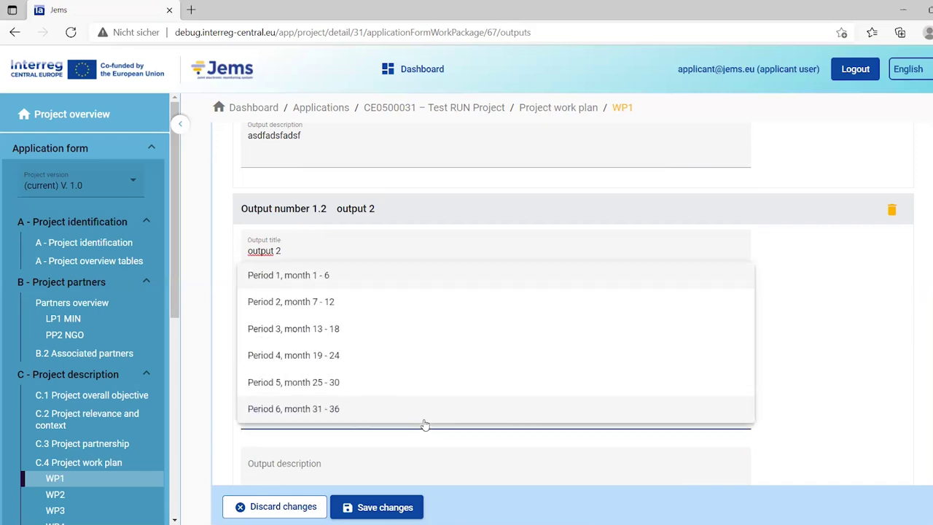
left_click(327, 330)
scroll(445, 454, "down", 2)
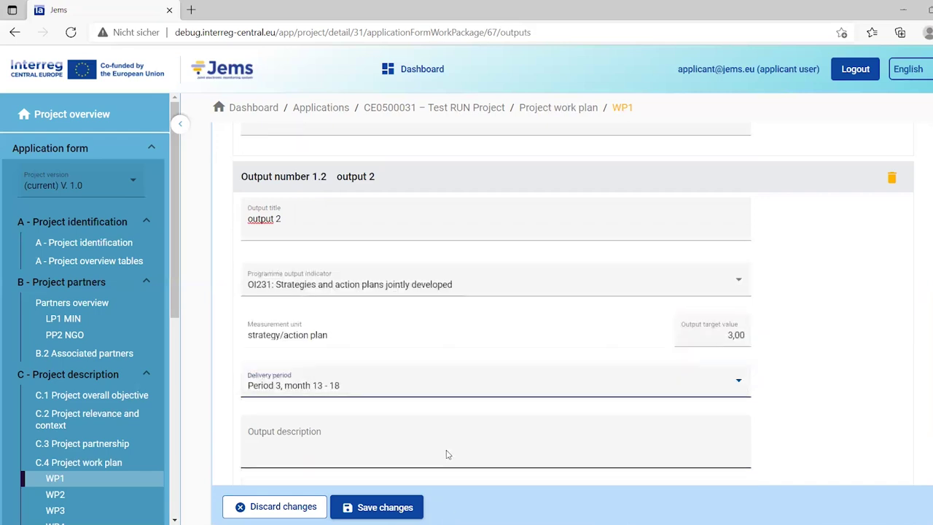
left_click(419, 360)
type("asdasd")
left_click(396, 481)
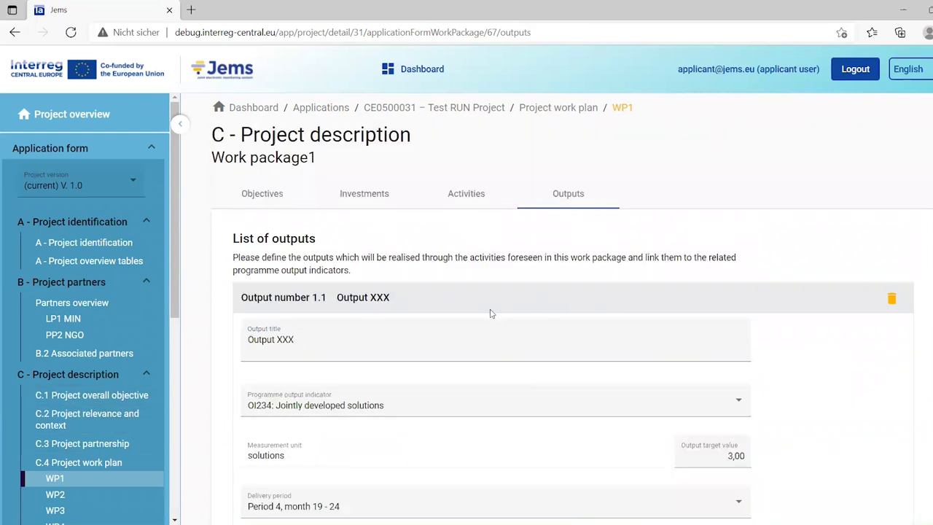
scroll(532, 350, "down", 2)
scroll(532, 351, "up", 2)
left_click(55, 494)
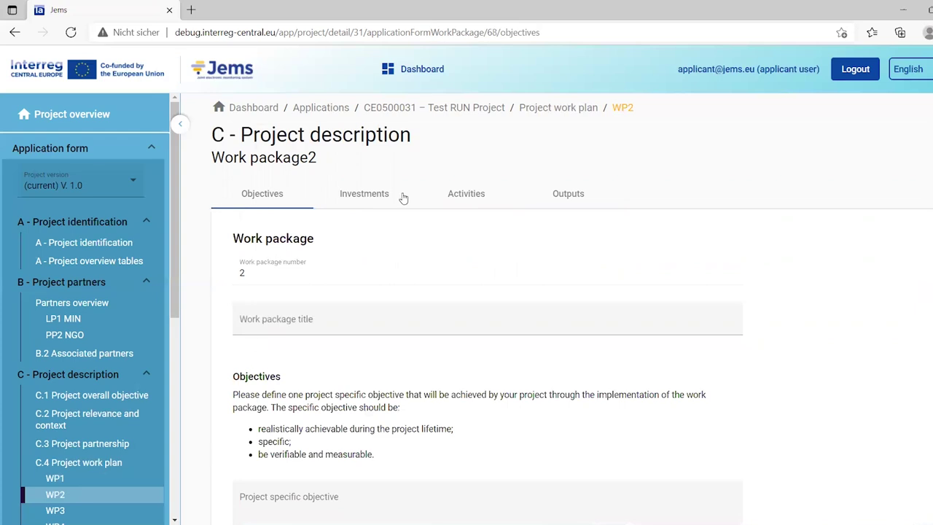
- Go past work package 4 to the empty C.5 Project results section of Test RUN Project
scroll(109, 472, "down", 1)
left_click(111, 464)
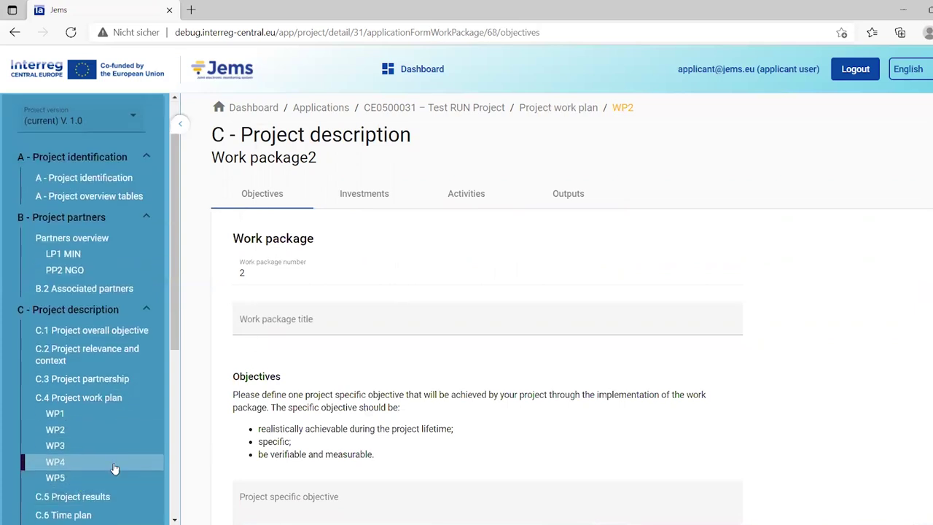
scroll(813, 148, "down", 1)
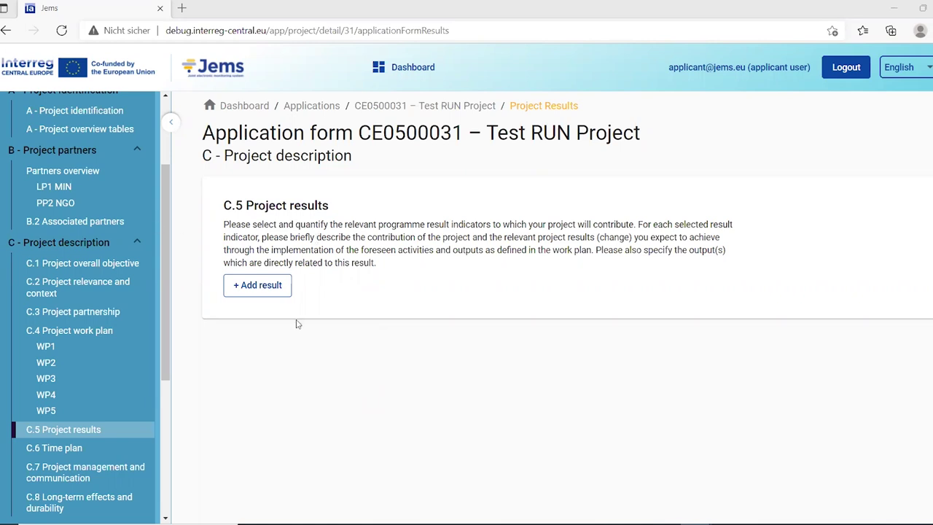
left_click(271, 290)
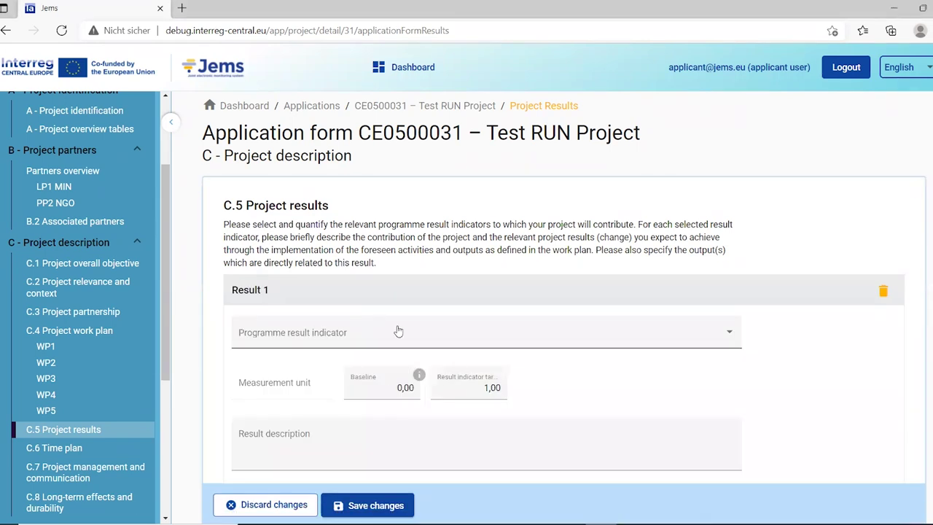
- Link Result 1 to programme result indicator RI231 with a target of 3,00
left_click(410, 338)
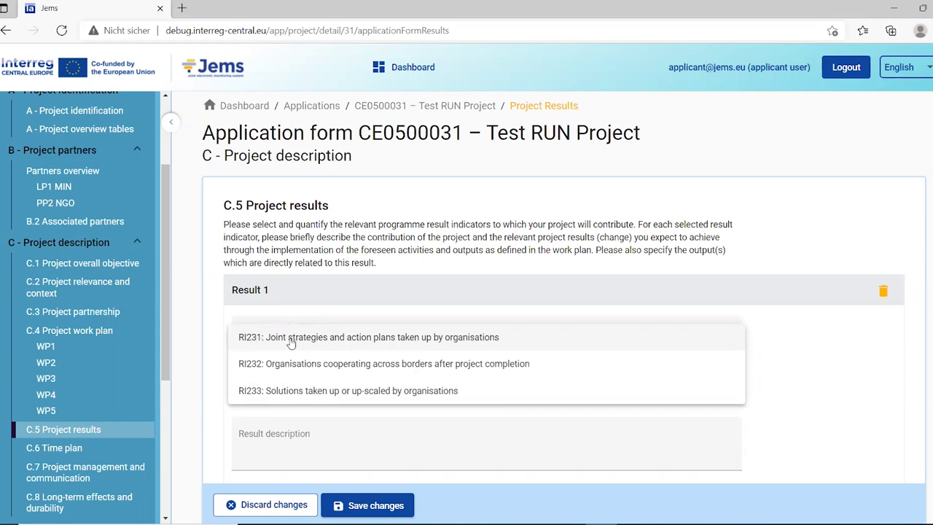
left_click(432, 339)
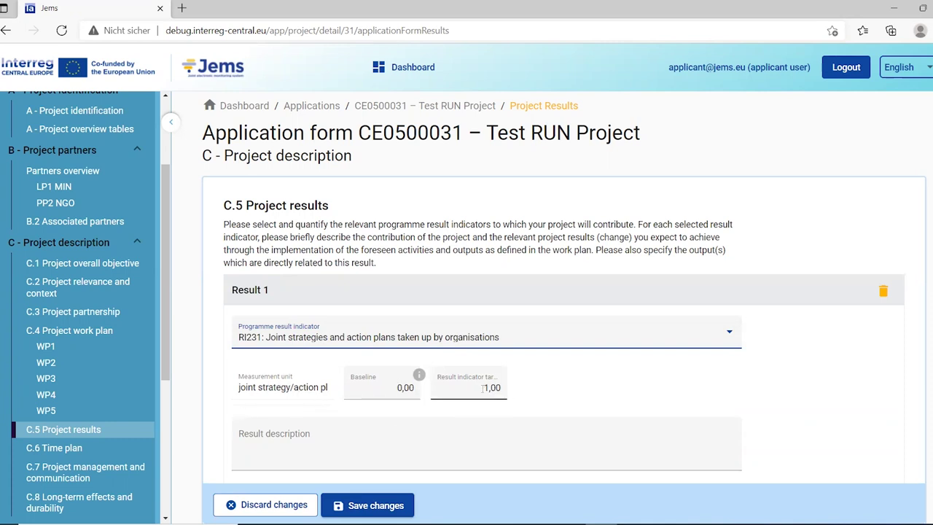
left_click_drag(508, 391, 479, 389)
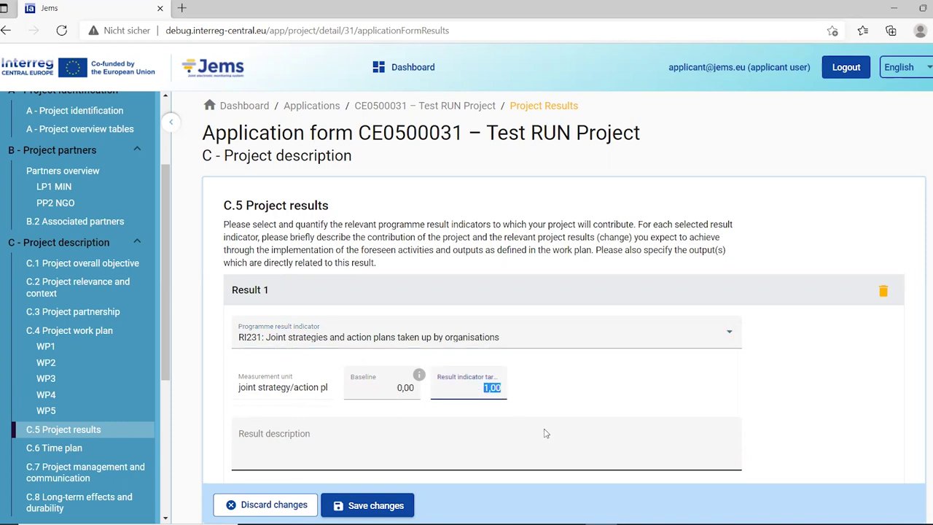
type("3")
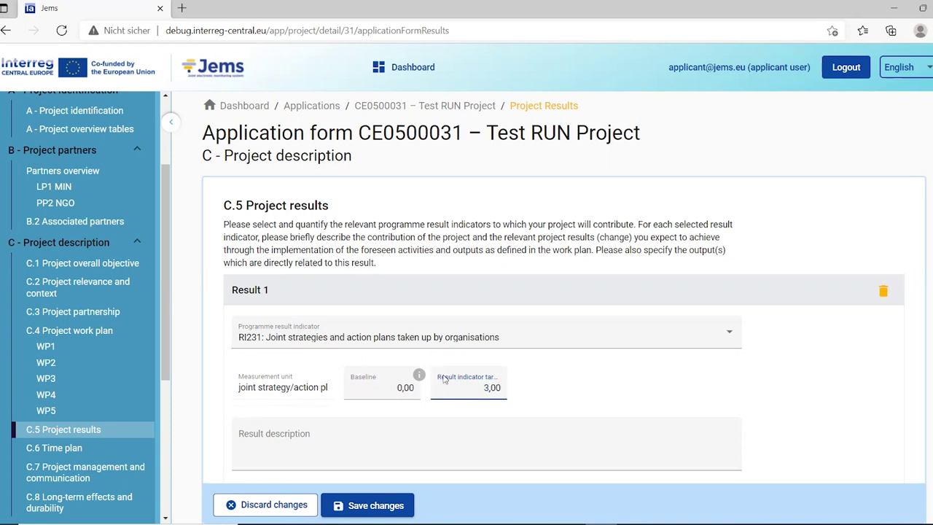
- Give Result 1 the description 'asdfasdfasdf' and add a second result
left_click(499, 440)
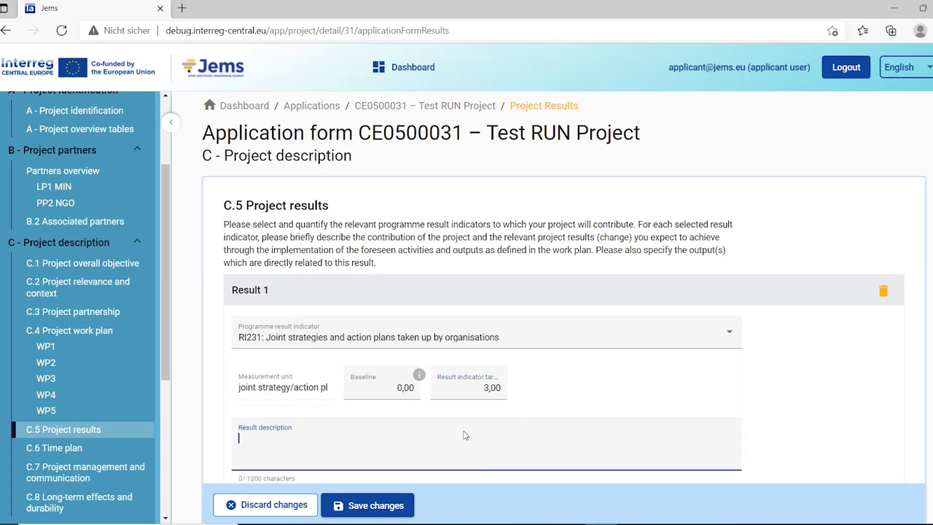
type("asdfasdfasdf")
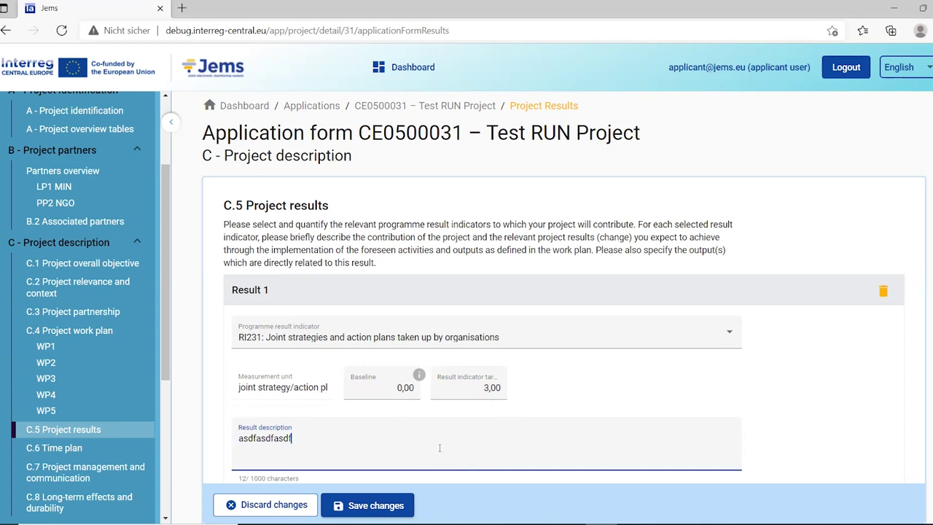
scroll(266, 384, "down", 2)
left_click(267, 386)
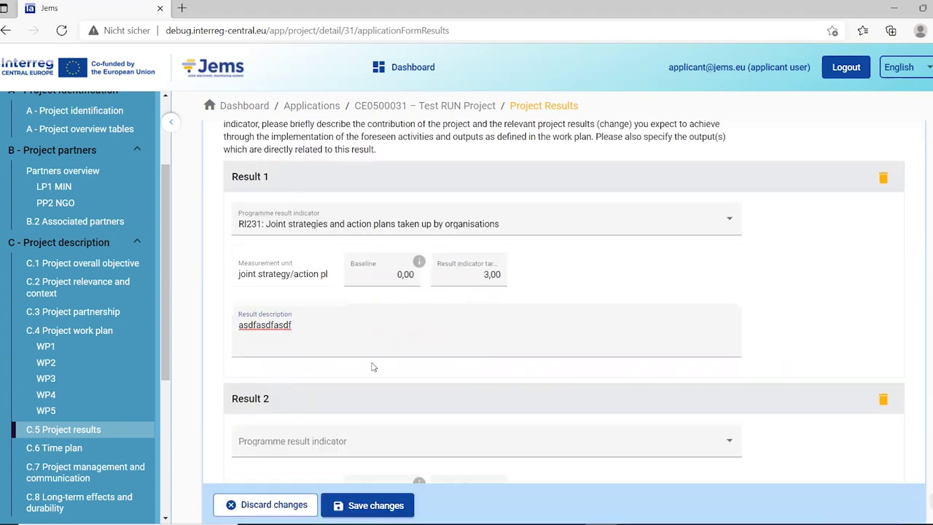
- Link Result 2 to indicator RI232 with a target of 3,00
scroll(447, 374, "down", 1)
left_click(423, 389)
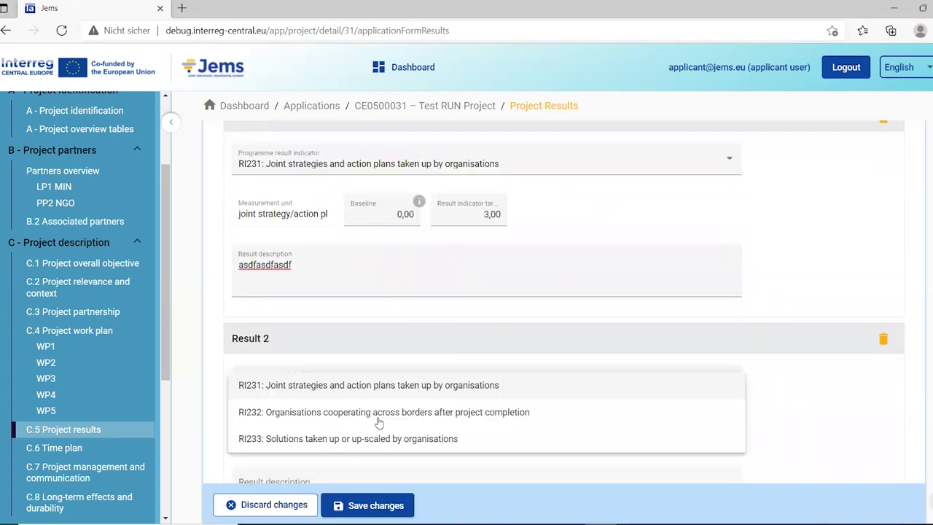
left_click(334, 413)
left_click(486, 436)
type("3")
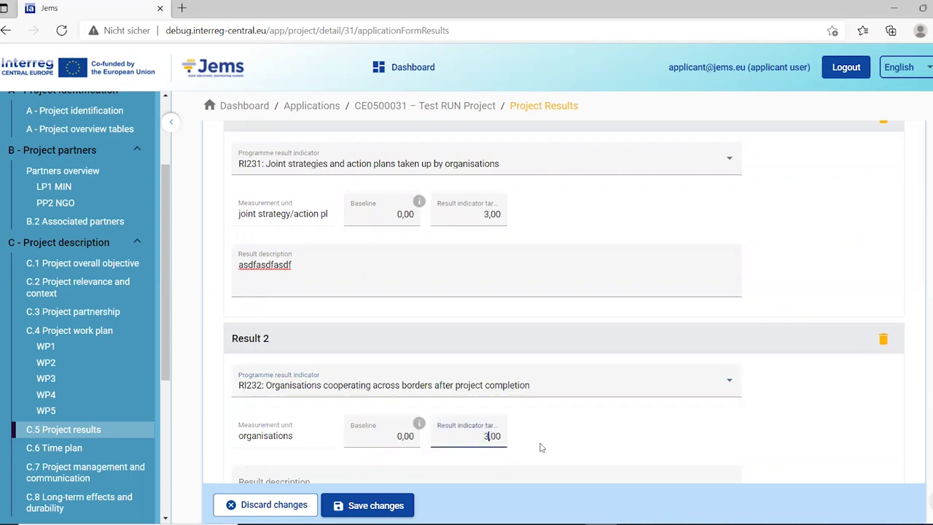
- Describe Result 2 as 'adfasdf' and save both project results
scroll(547, 445, "down", 1)
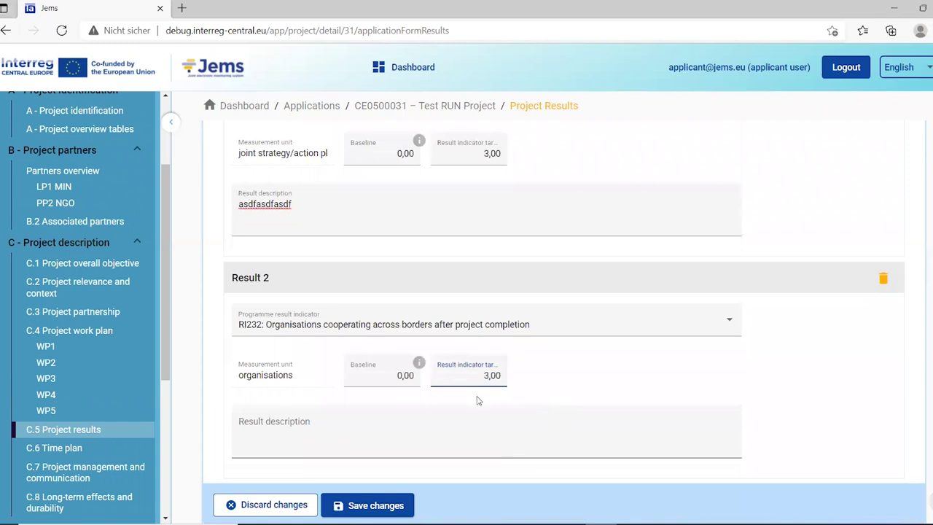
scroll(541, 378, "down", 2)
left_click(483, 327)
type("adfasdf")
left_click(374, 464)
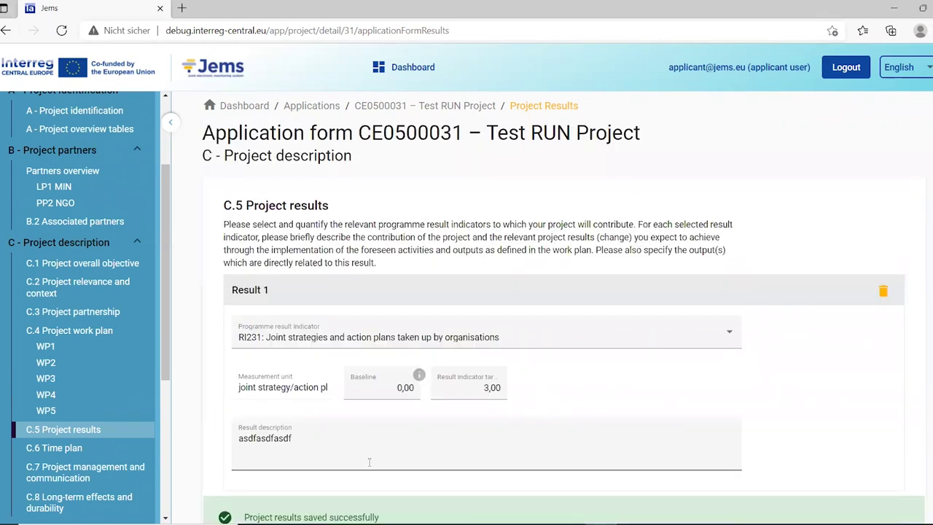
scroll(597, 378, "down", 5)
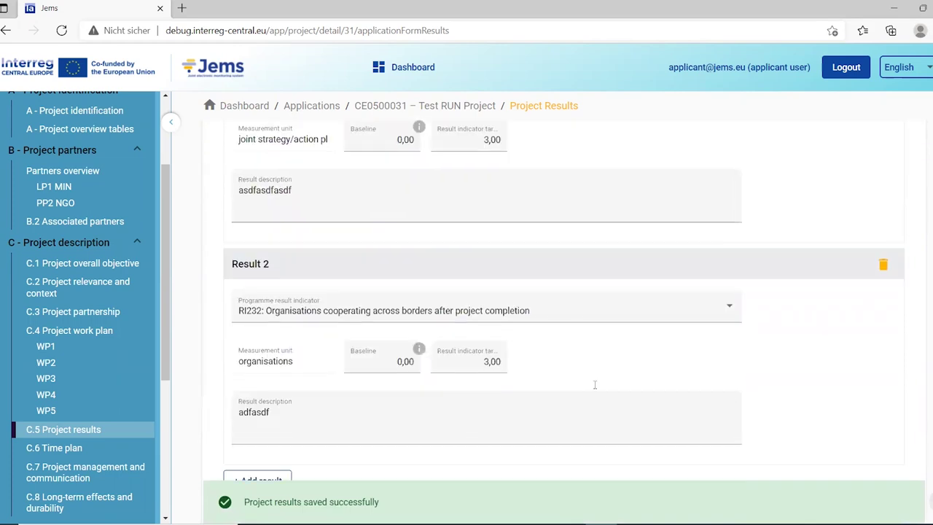
scroll(597, 437, "up", 5)
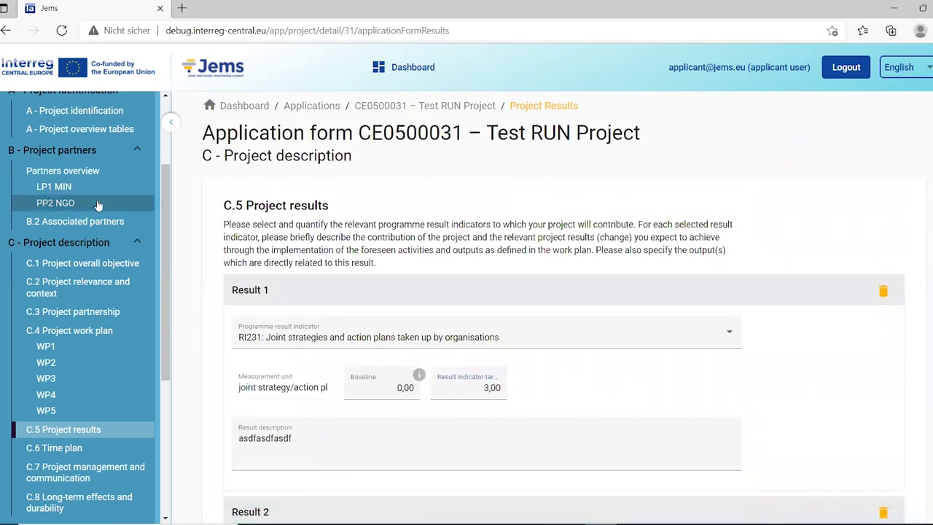
scroll(124, 161, "up", 3)
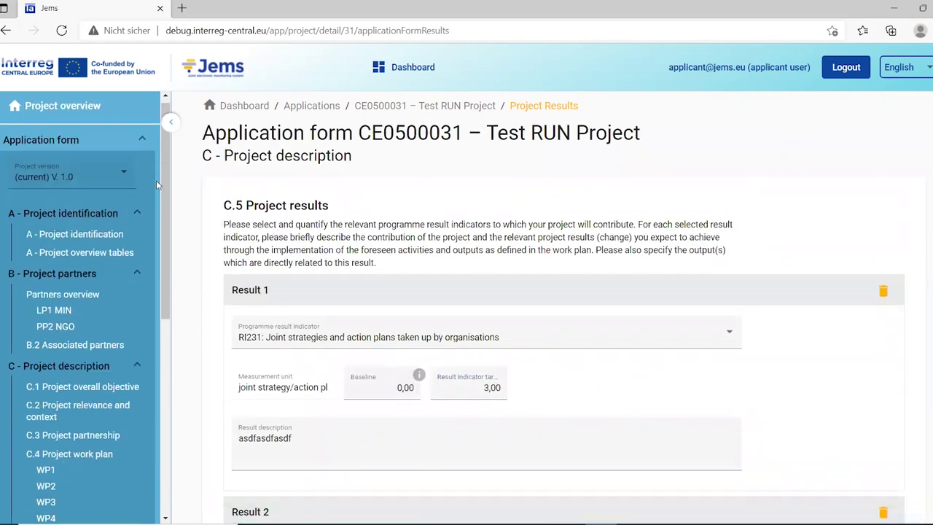
- Open 'A - Project overview tables' and scroll through the overviews
left_click(93, 261)
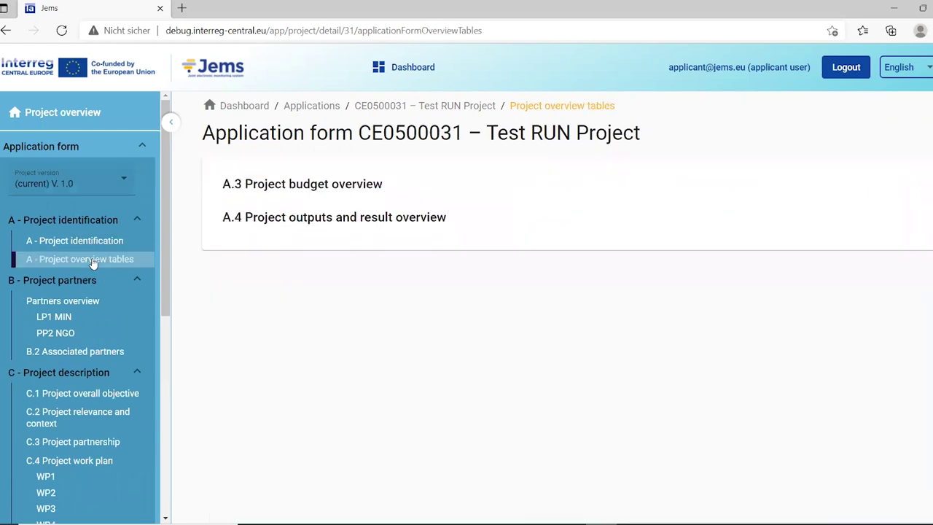
scroll(470, 289, "down", 1)
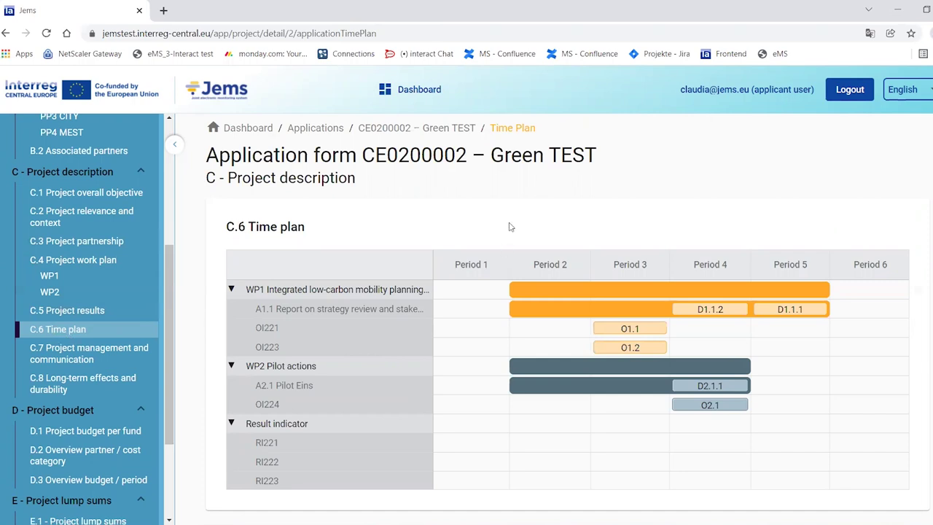
- Hide the sidebar to widen the C.6 Gantt chart and collapse the Result indicator rows
scroll(506, 192, "down", 1)
scroll(493, 212, "up", 1)
left_click(174, 145)
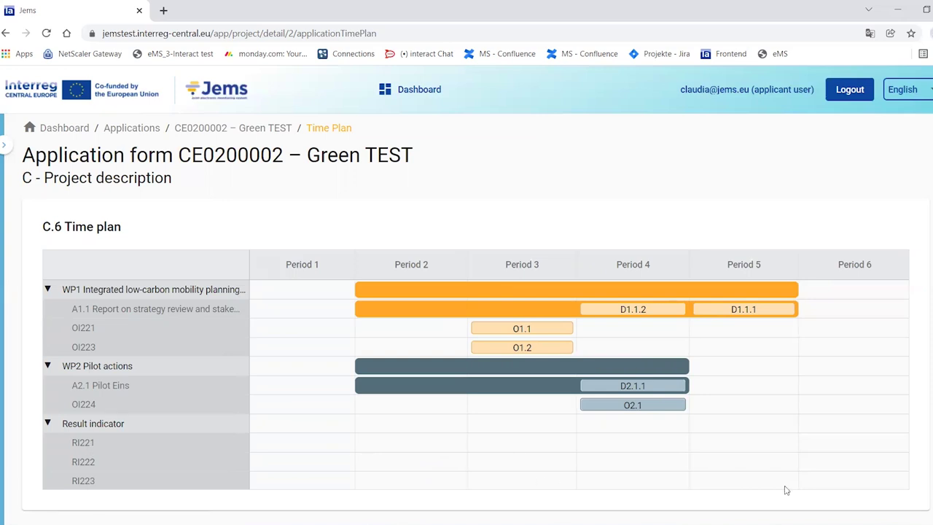
left_click(47, 424)
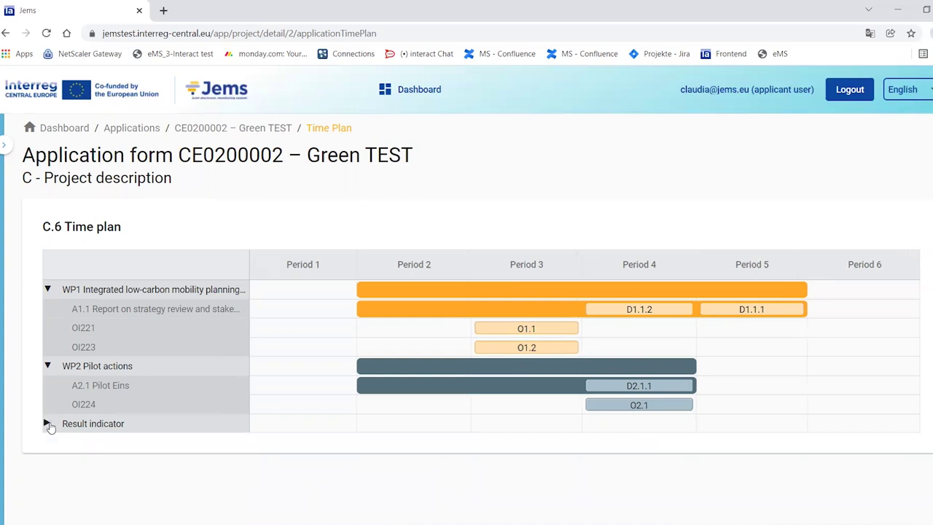
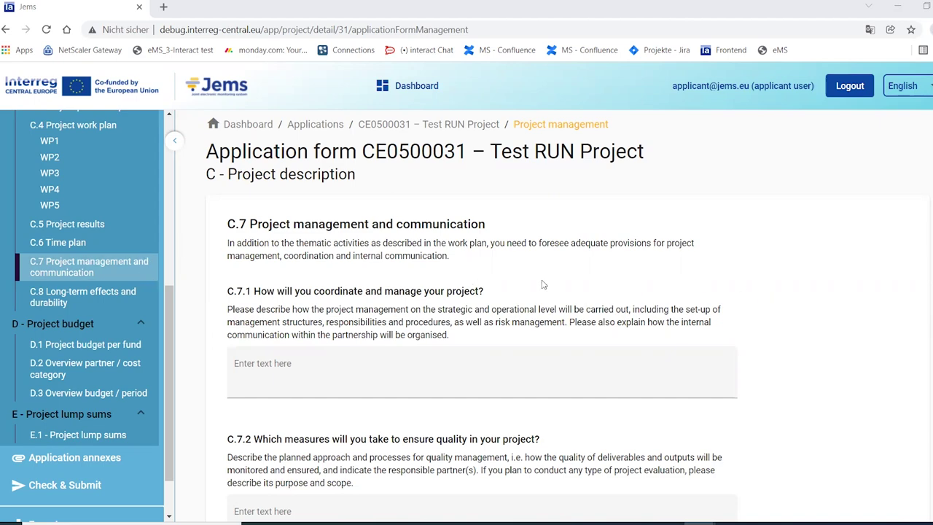
- In C.7.5, tick the Joint development, Joint implementation and Joint financing criteria
scroll(515, 257, "down", 1)
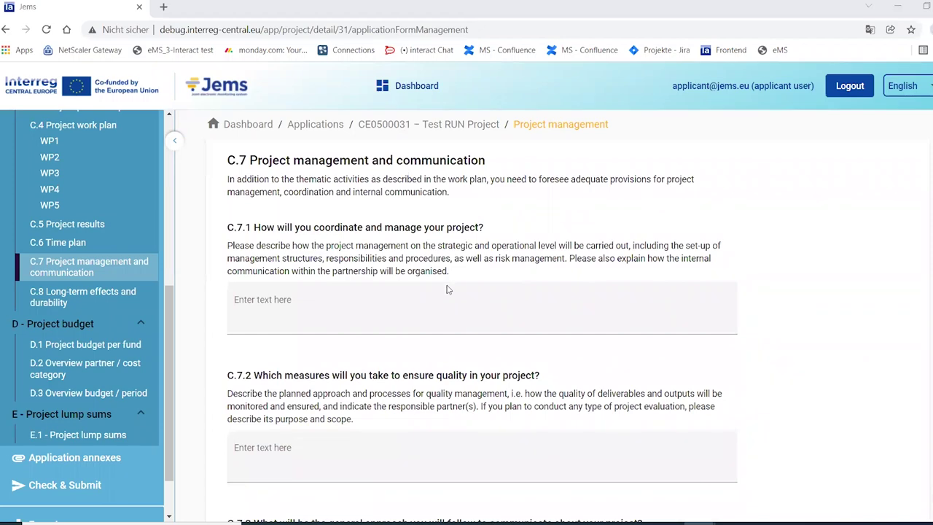
scroll(446, 288, "down", 3)
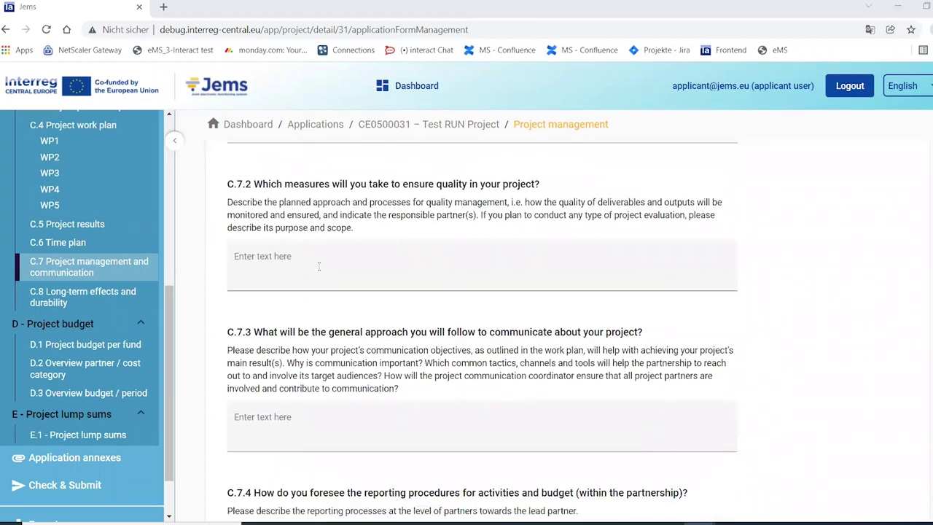
scroll(457, 272, "down", 3)
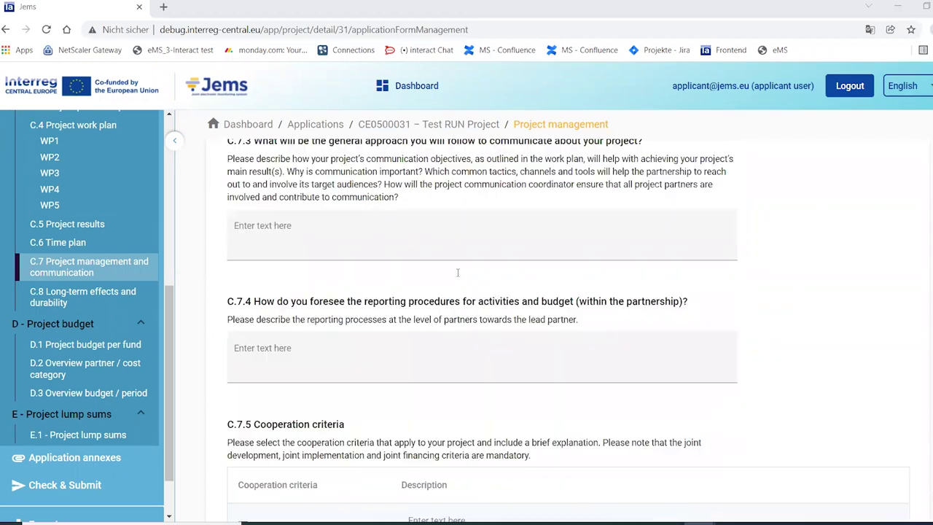
scroll(458, 273, "down", 3)
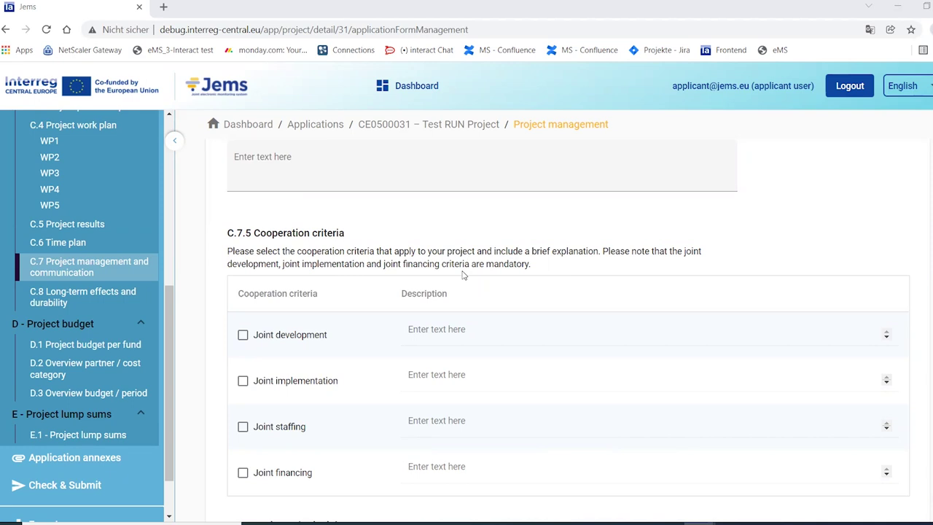
scroll(462, 275, "down", 1)
left_click(242, 271)
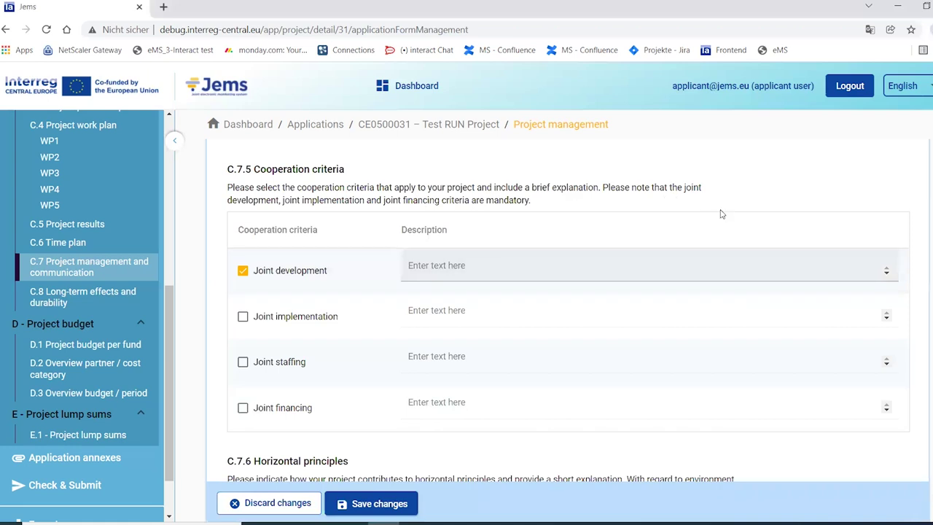
left_click(243, 318)
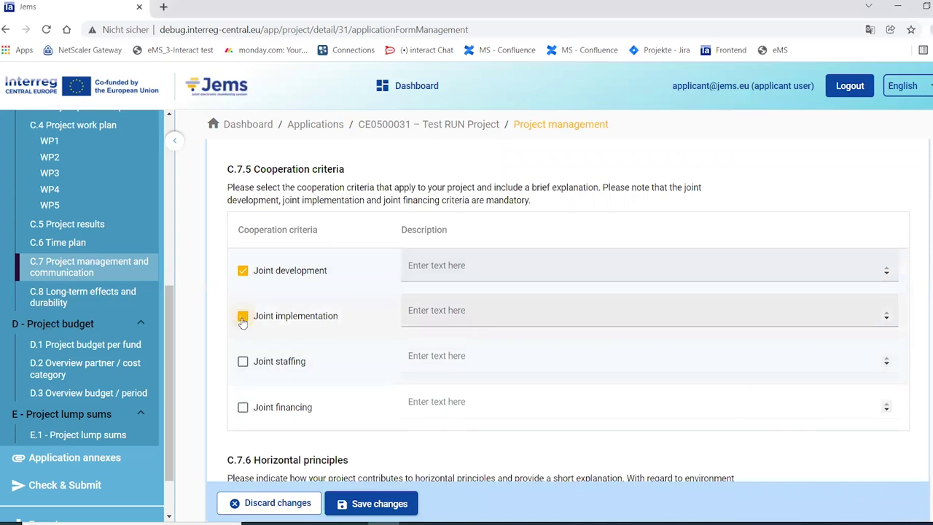
left_click(243, 408)
- Enter placeholder descriptions for Joint development and Joint implementation, and tick Joint staffing
left_click(470, 266)
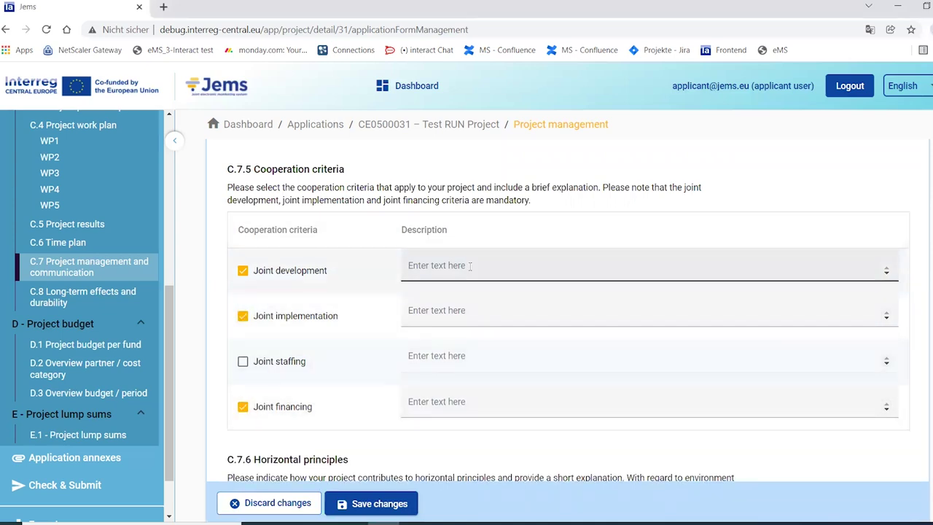
type("ölkök")
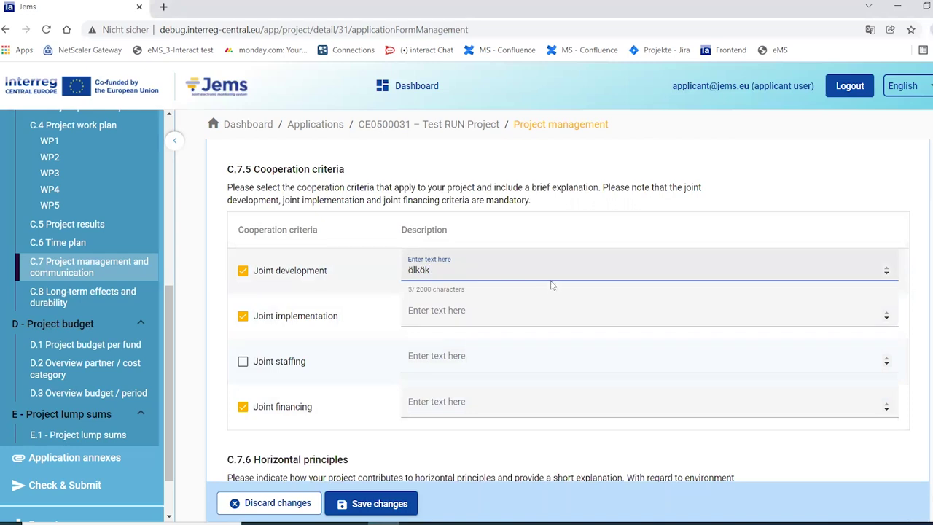
left_click(546, 310)
type("adfaf")
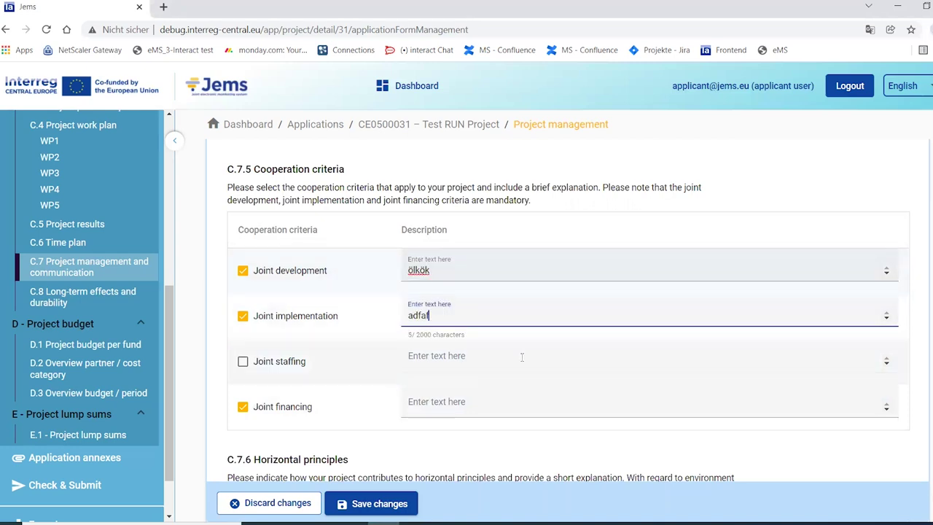
left_click(243, 362)
- Rate sustainable development positive, equal opportunities neutral, and equality between men and women negative
scroll(442, 380, "down", 3)
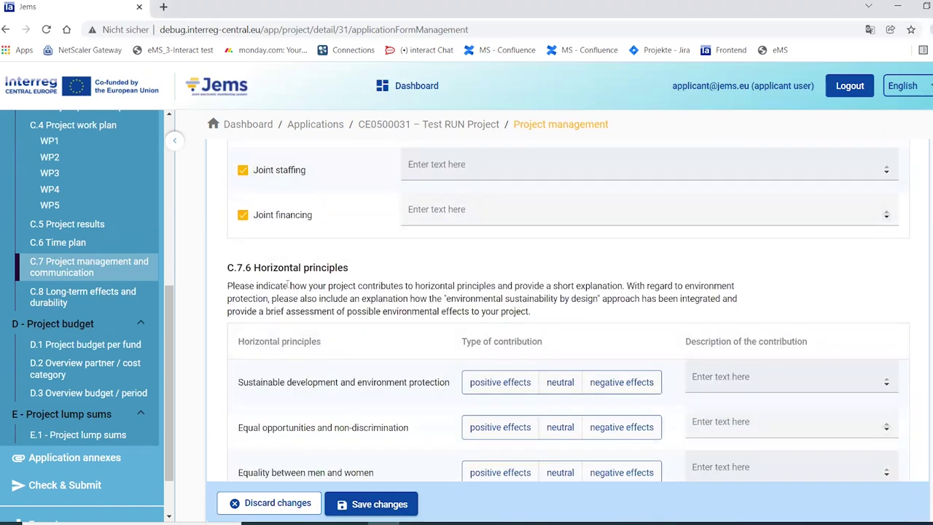
scroll(363, 285, "down", 1)
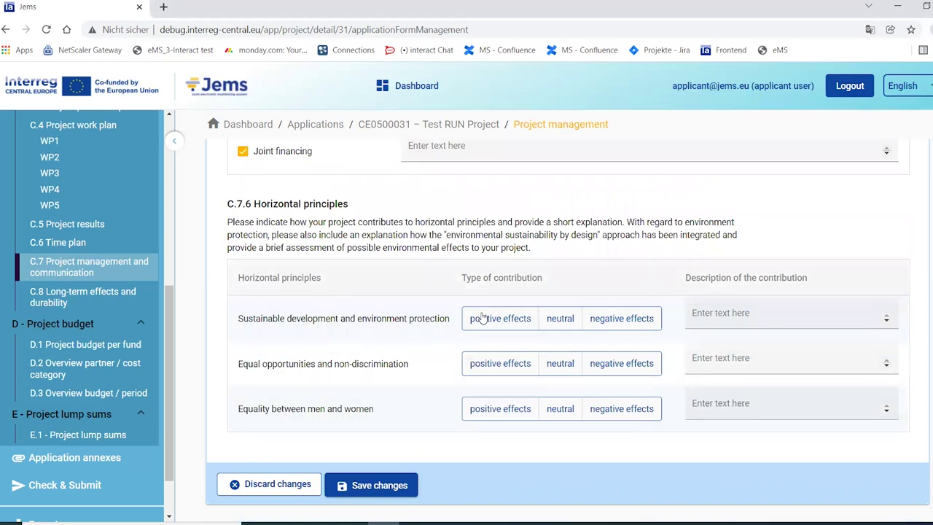
left_click(505, 319)
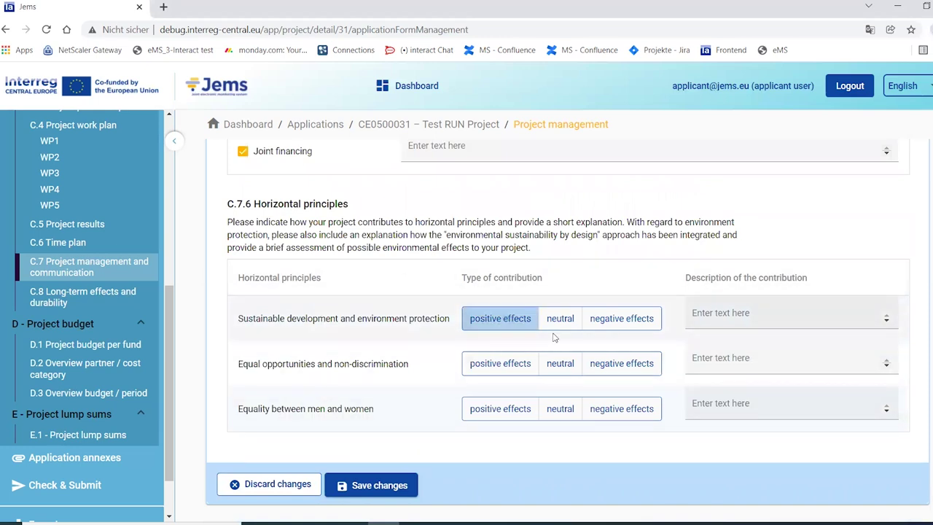
left_click(564, 368)
left_click(612, 409)
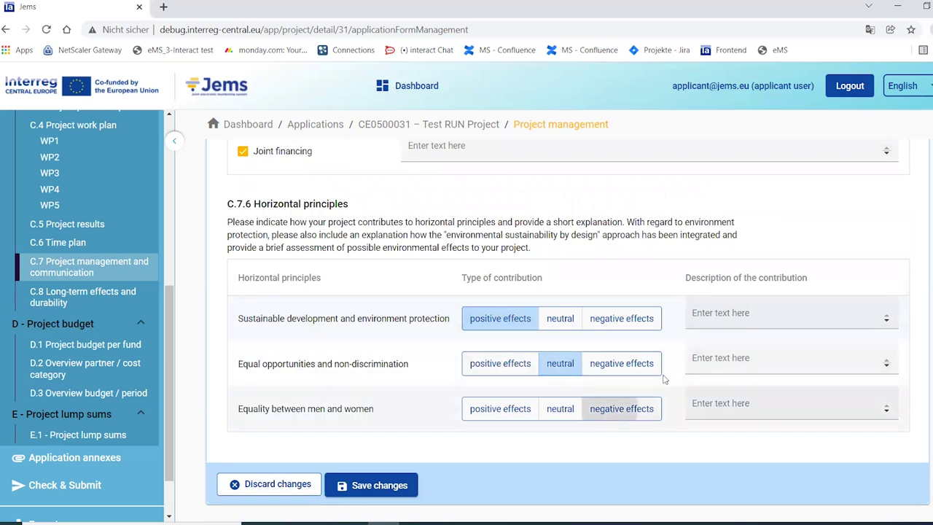
- Add short placeholder descriptions for all three principles, save, and go to C.8
left_click(720, 323)
type("dfasfa")
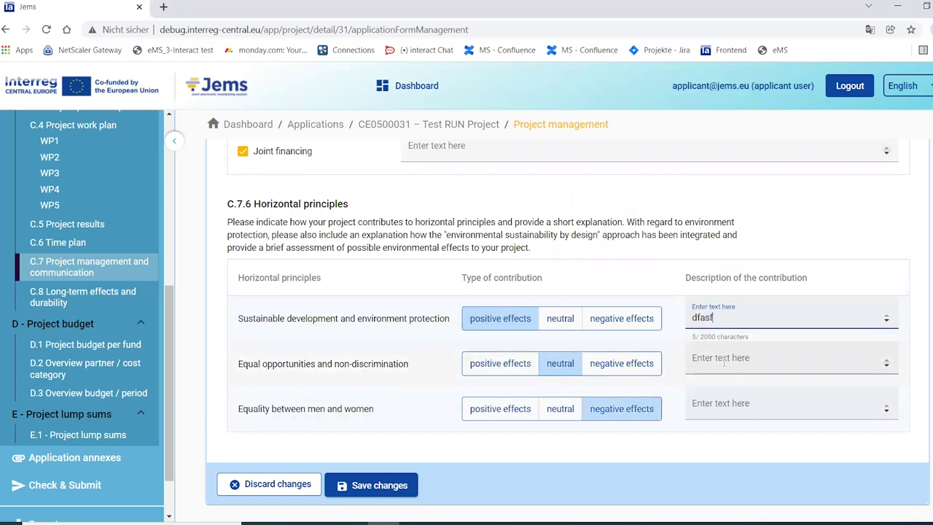
left_click(724, 365)
type("saf")
left_click(721, 407)
type("asf")
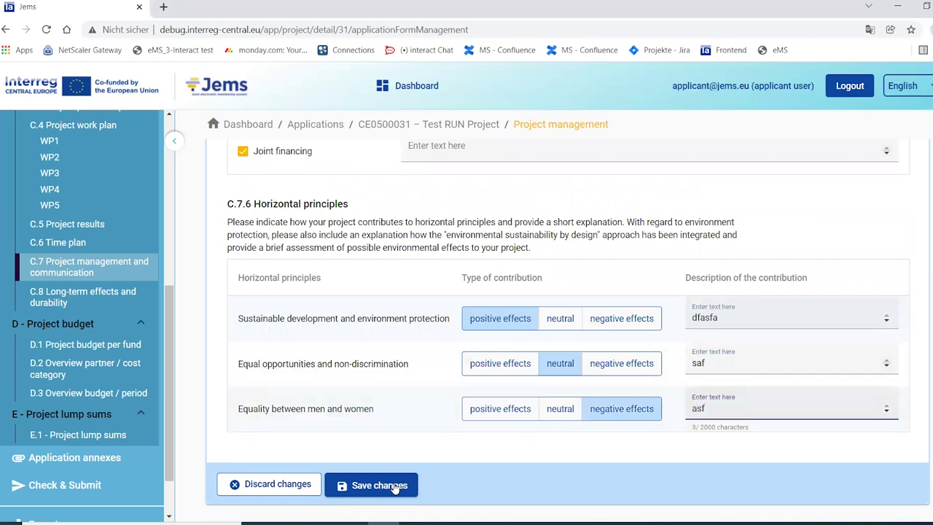
left_click(394, 485)
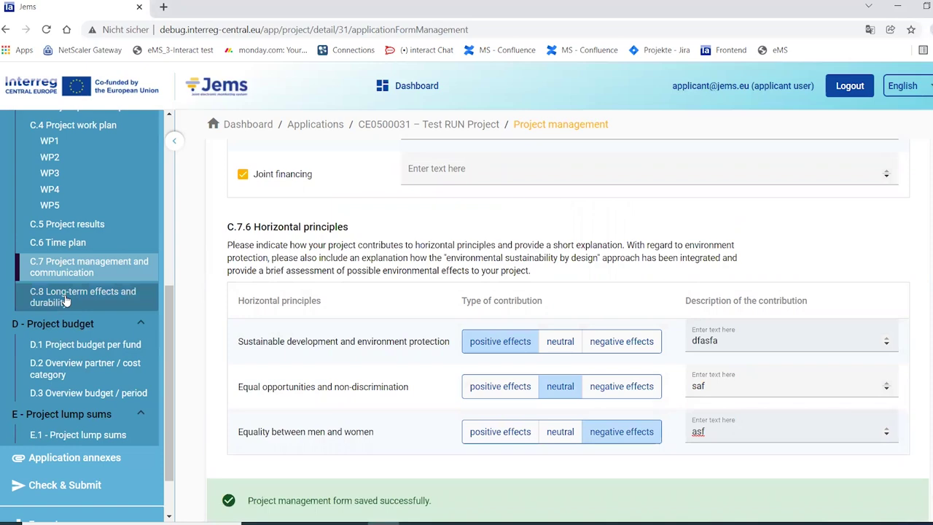
left_click(65, 301)
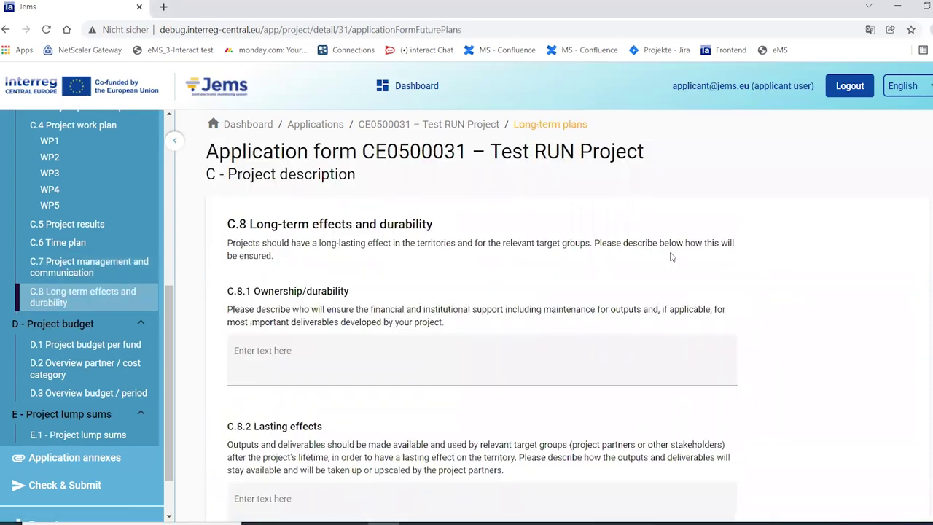
- Type 'sdf' into C.8.2 Lasting effects and 'fdsfsd' into C.8.3 Transferability
scroll(397, 332, "down", 3)
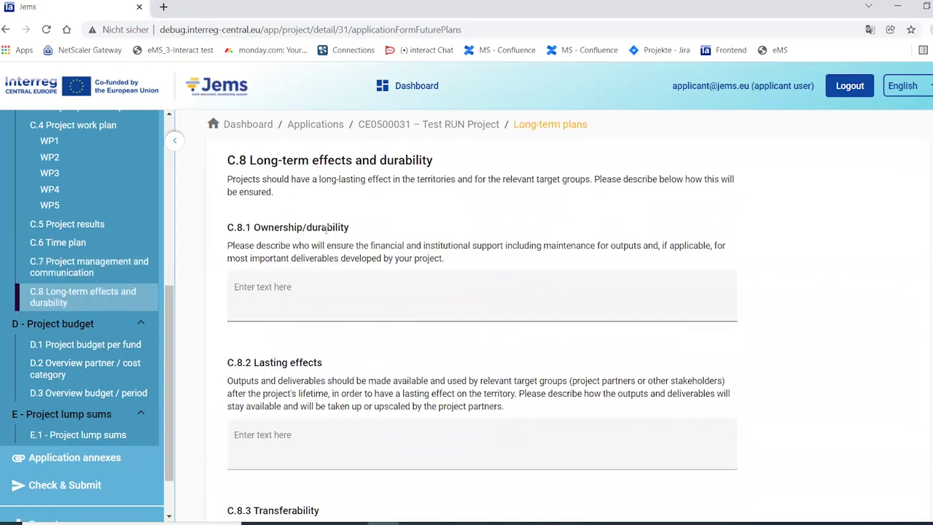
left_click(342, 230)
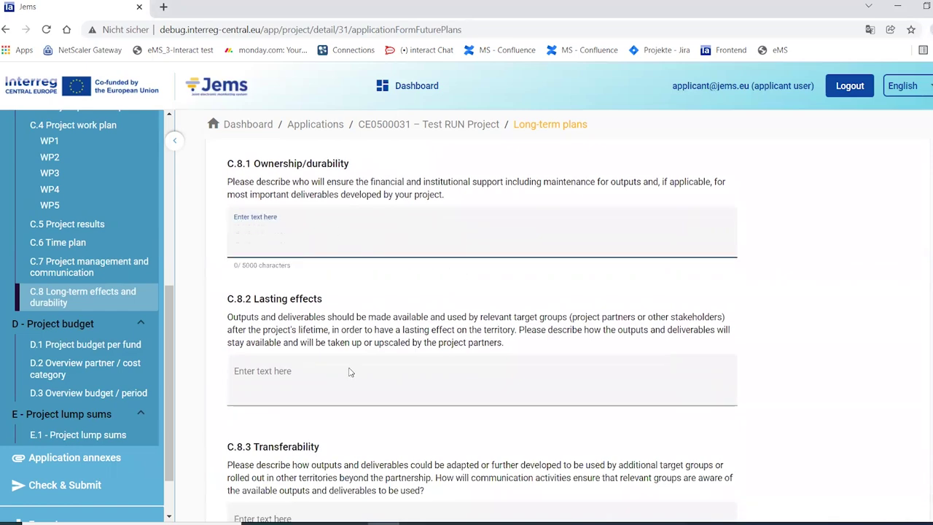
scroll(348, 373, "down", 1)
left_click(335, 323)
type("sdf")
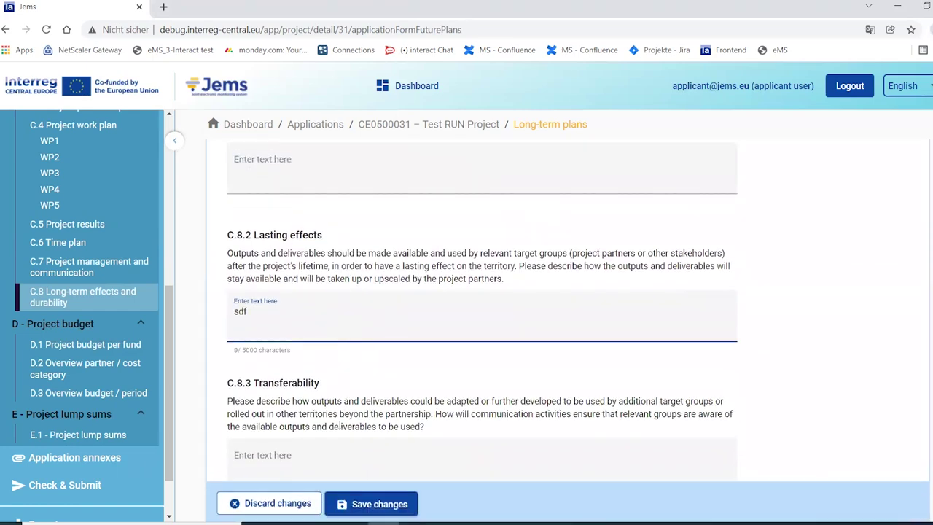
scroll(339, 426, "down", 2)
left_click(369, 377)
type("fdsfsd")
- Save the long-term effects answers and collapse the sidebar on the D.1 budget page
scroll(447, 344, "up", 4)
scroll(441, 345, "down", 3)
left_click(386, 504)
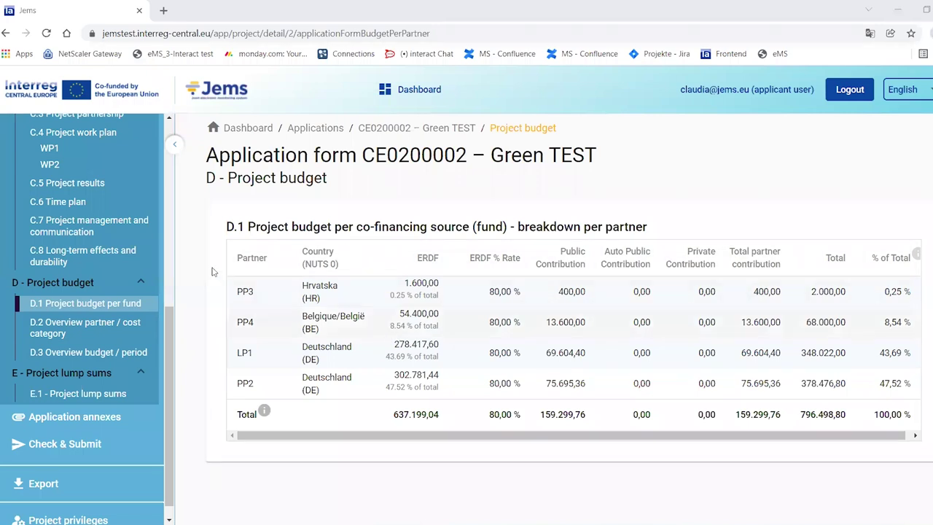
left_click(175, 144)
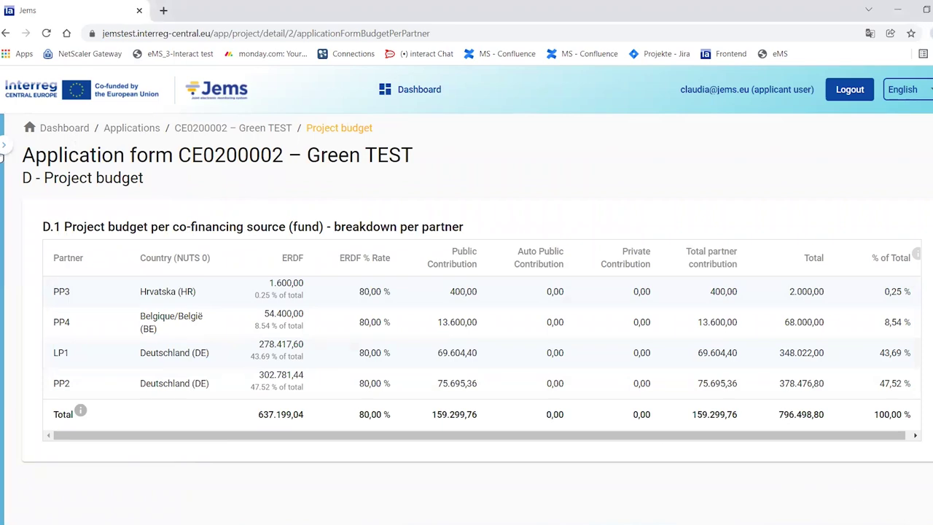
- Restore the sidebar and open D.2 Overview partner / cost category
left_click(4, 145)
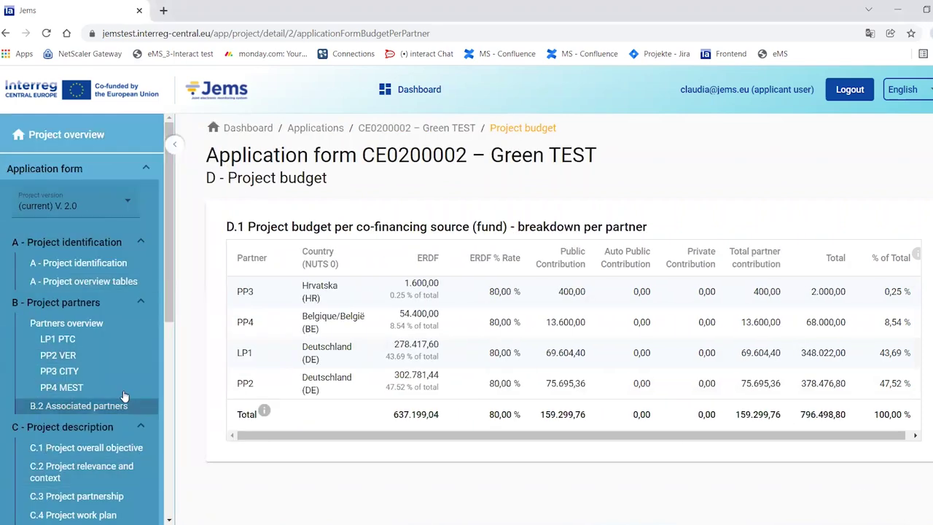
scroll(125, 398, "down", 5)
left_click(80, 331)
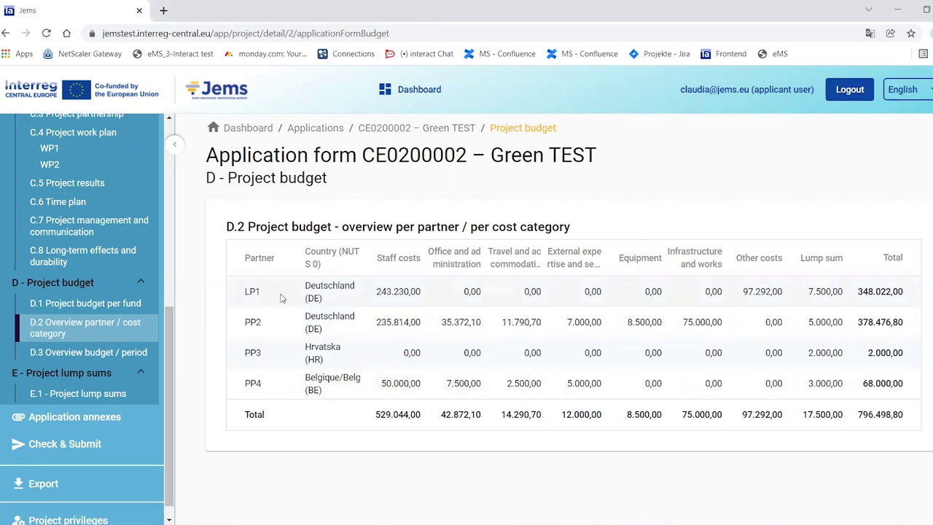
- Review the widened D.2 table, then open D.3 Overview budget / period
left_click(175, 145)
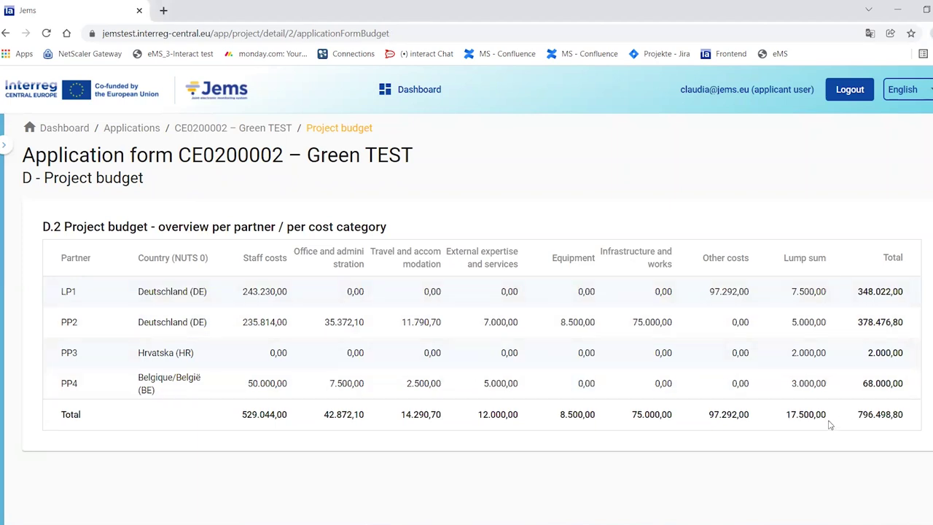
left_click(4, 144)
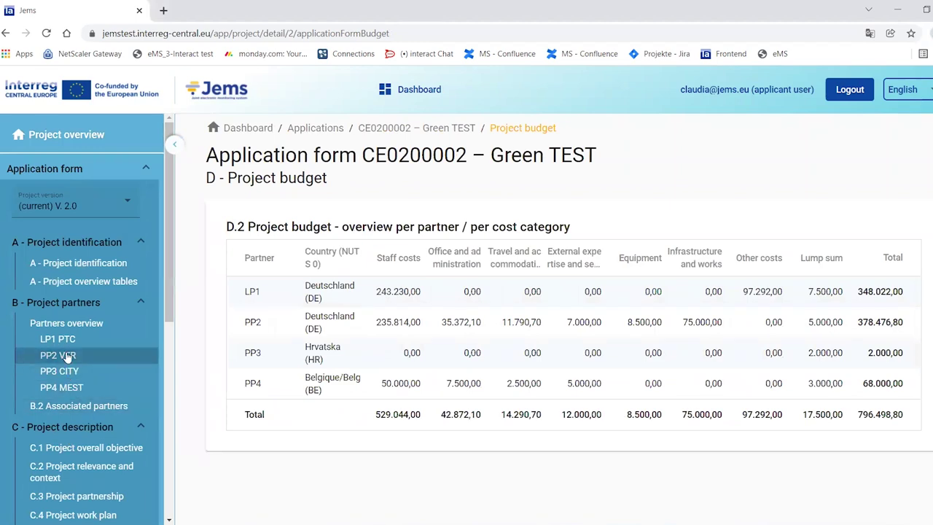
scroll(69, 422, "down", 3)
scroll(62, 425, "down", 2)
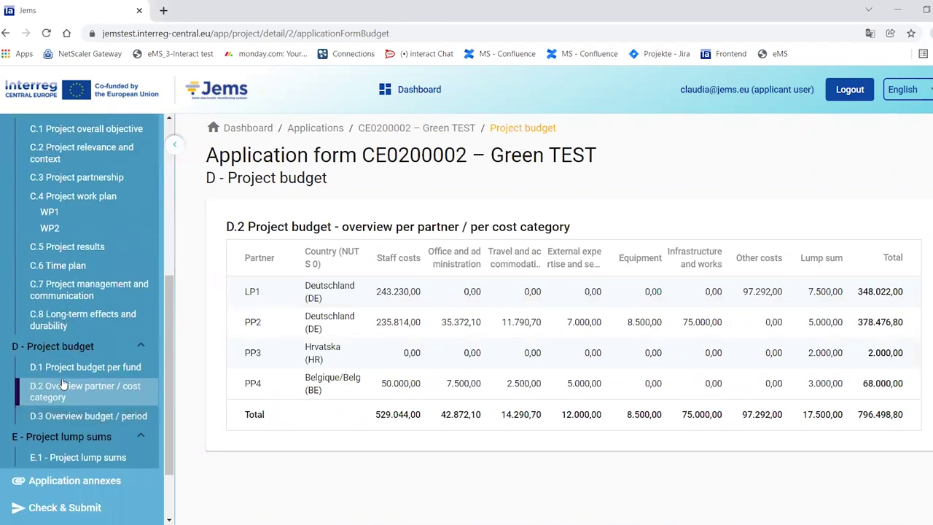
left_click(59, 417)
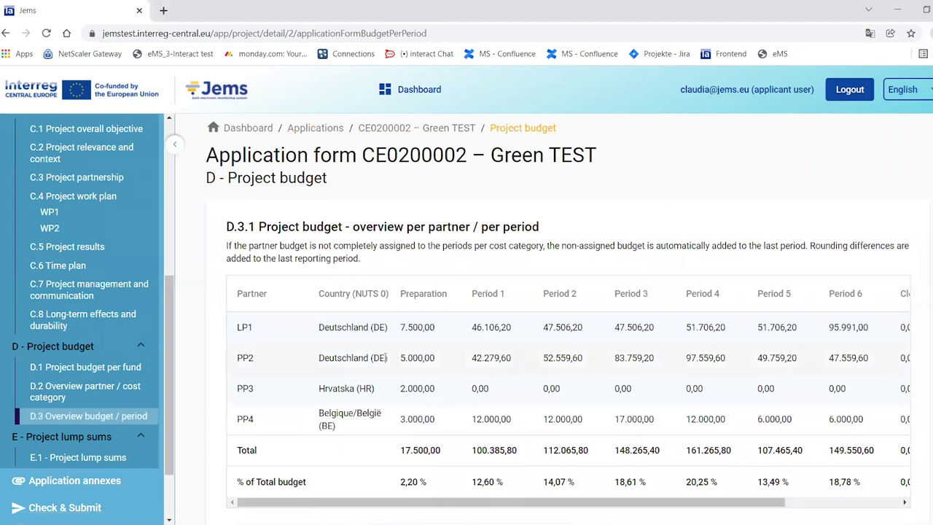
- Collapse the sidebar and scroll the D.3 per-period tables down to Closure and Total
left_click(175, 145)
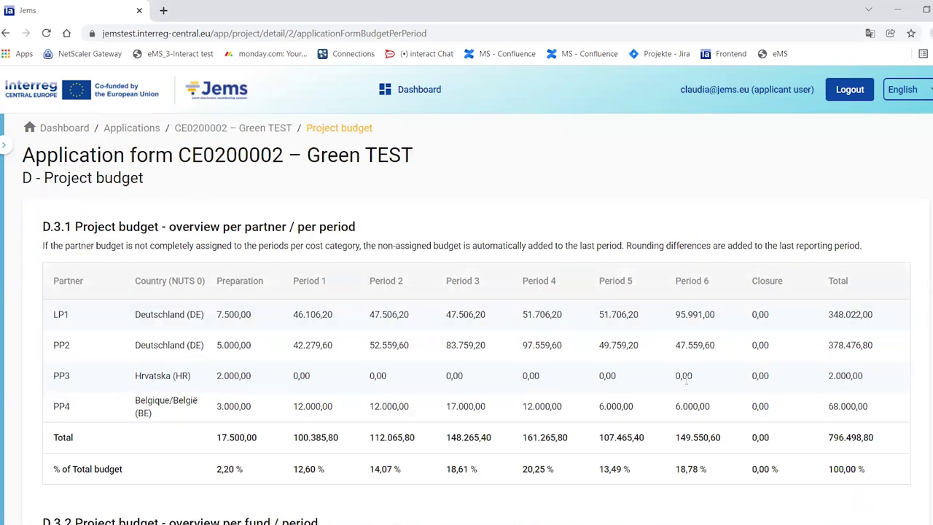
scroll(609, 361, "down", 3)
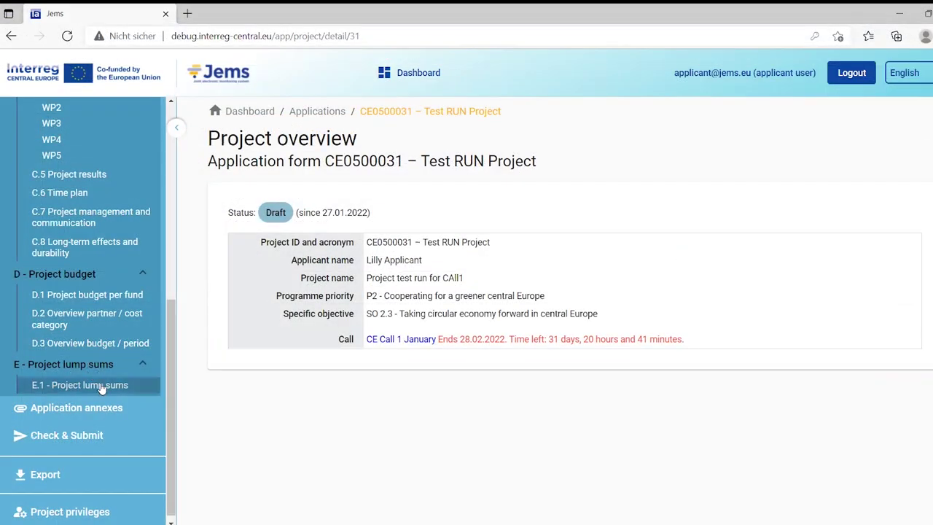
- Add an E.1 lump sum row for Preparation and contracting costs in the Preparation period
left_click(102, 389)
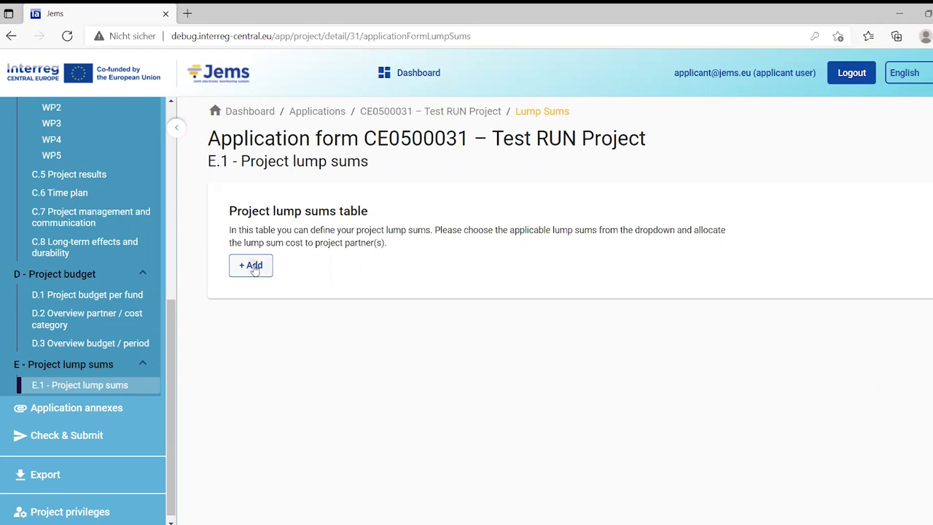
left_click(252, 265)
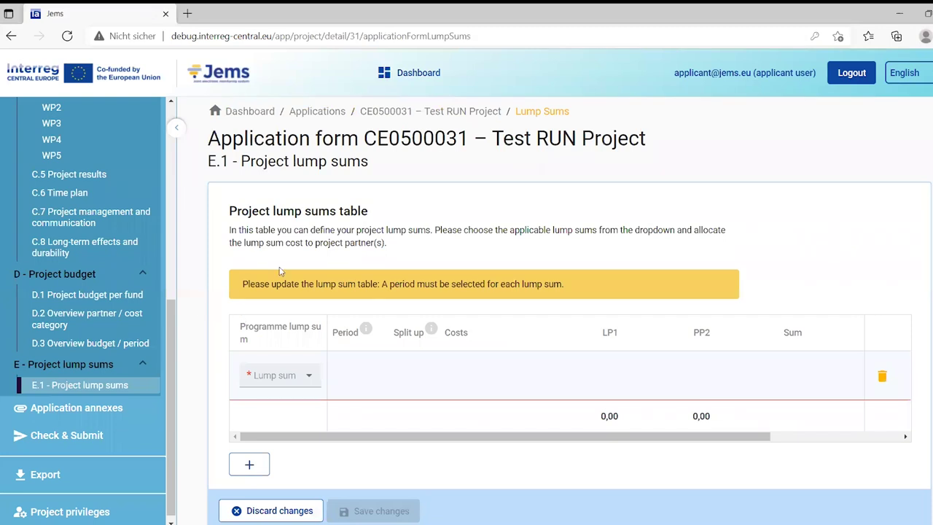
left_click(309, 376)
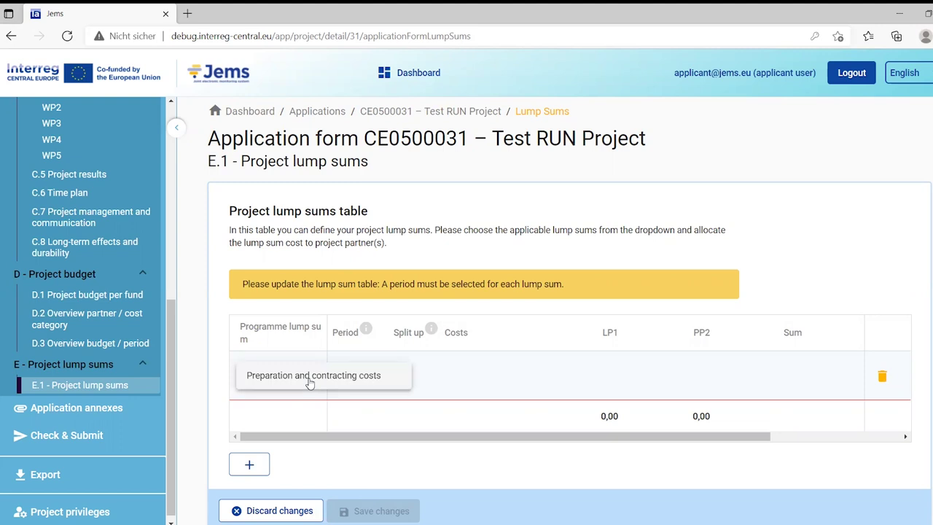
left_click(309, 376)
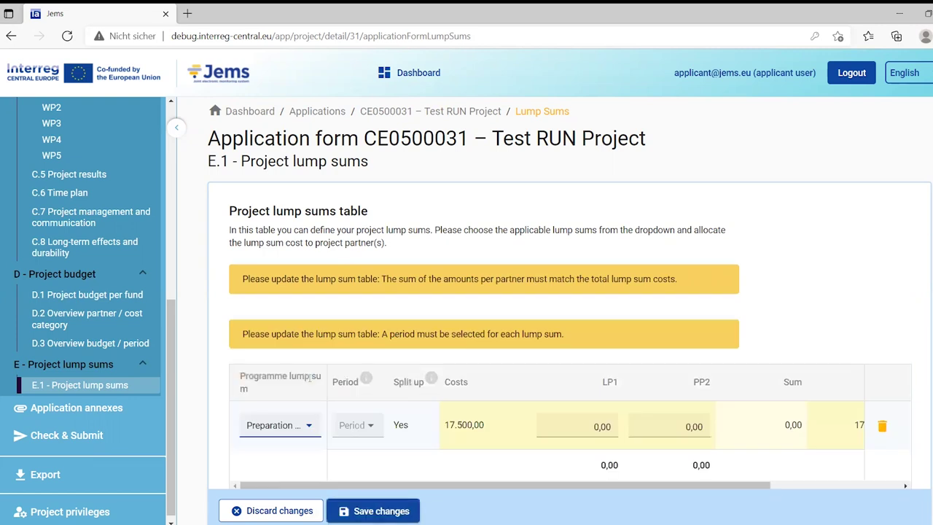
scroll(409, 363, "down", 1)
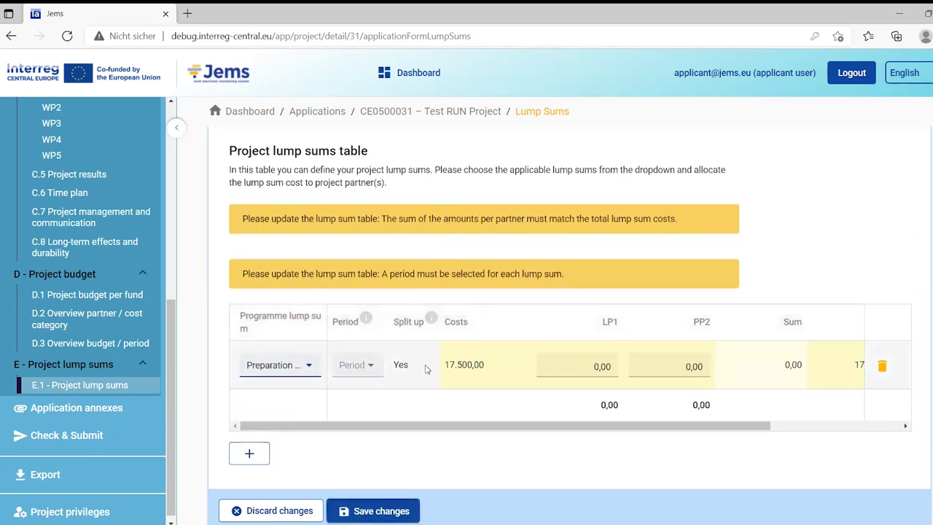
left_click(182, 134)
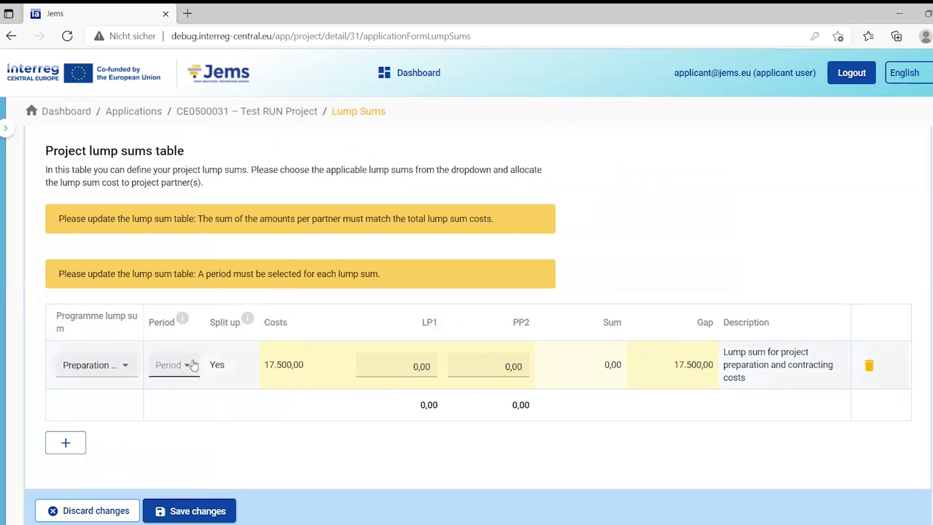
left_click(188, 366)
left_click(186, 366)
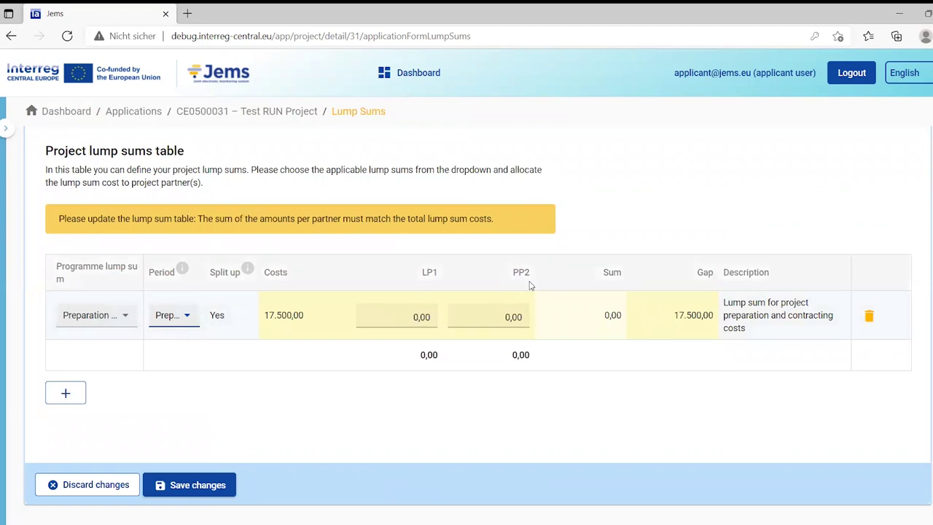
- Split the lump sum as 10.000 to LP1 and 7.500 to PP2, and save
left_click(414, 315)
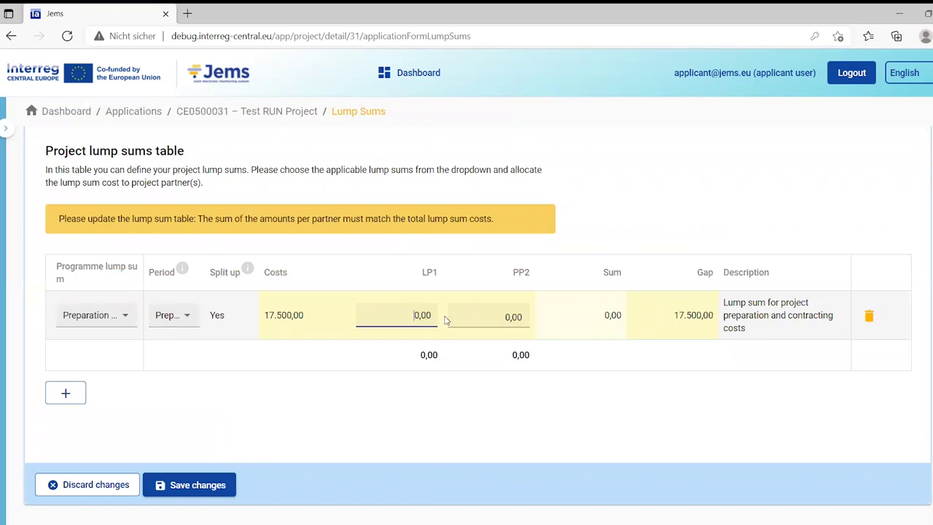
type("10.00")
left_click(498, 318)
type("7.50")
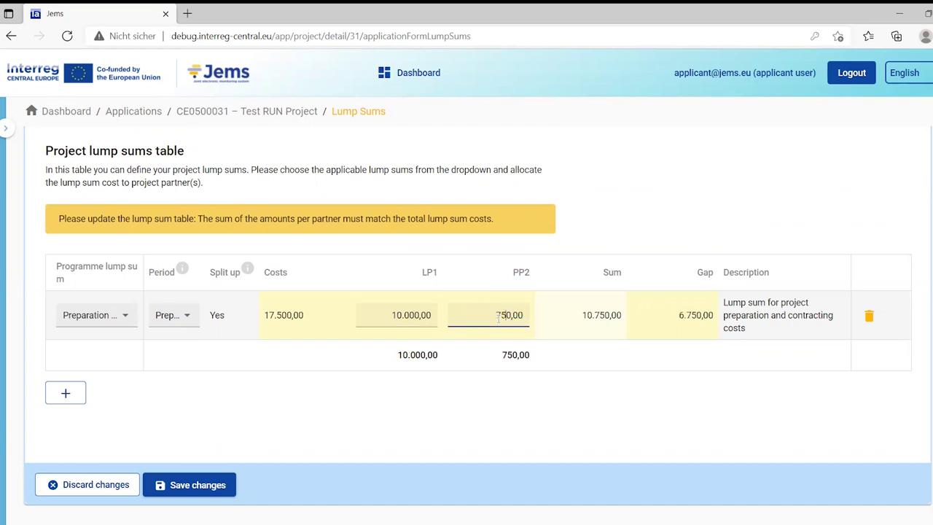
type("0")
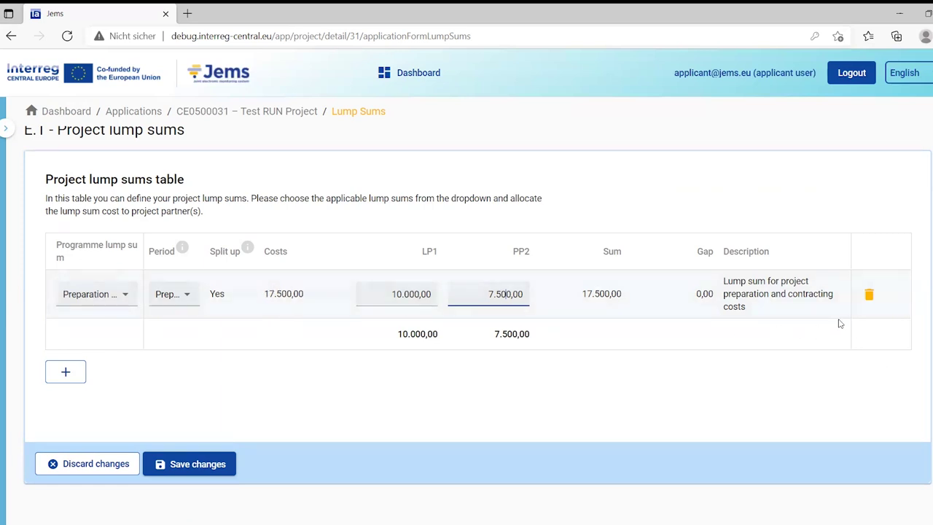
left_click(216, 460)
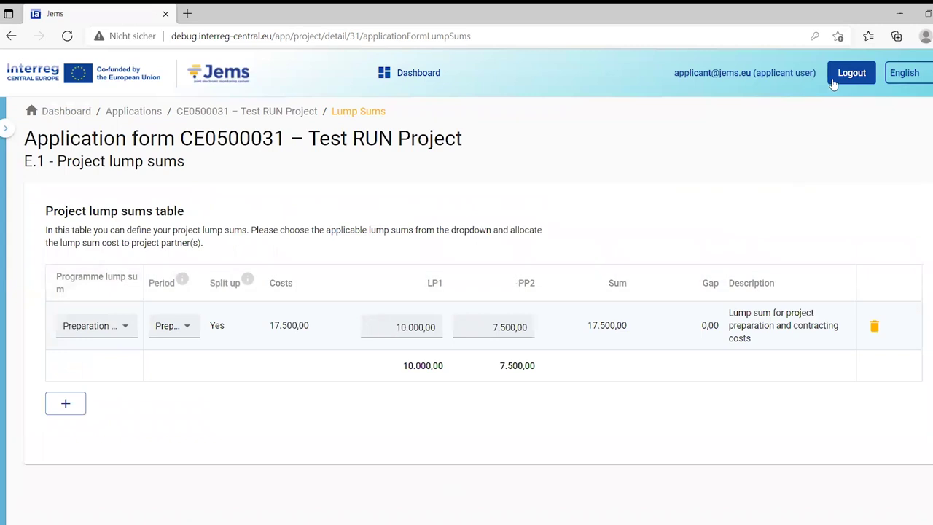
left_click(9, 130)
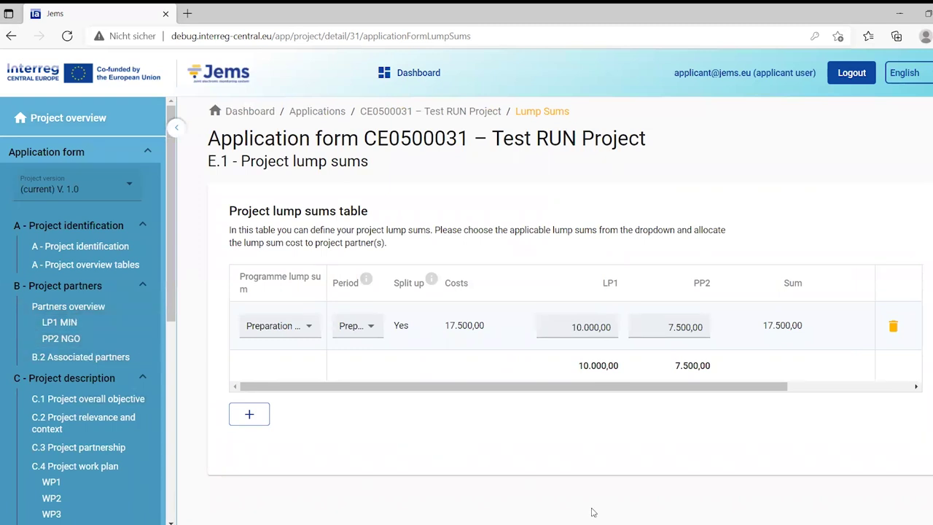
- Open lead partner LP1 MIN's Budget tab and scroll through its budget overview
left_click(60, 322)
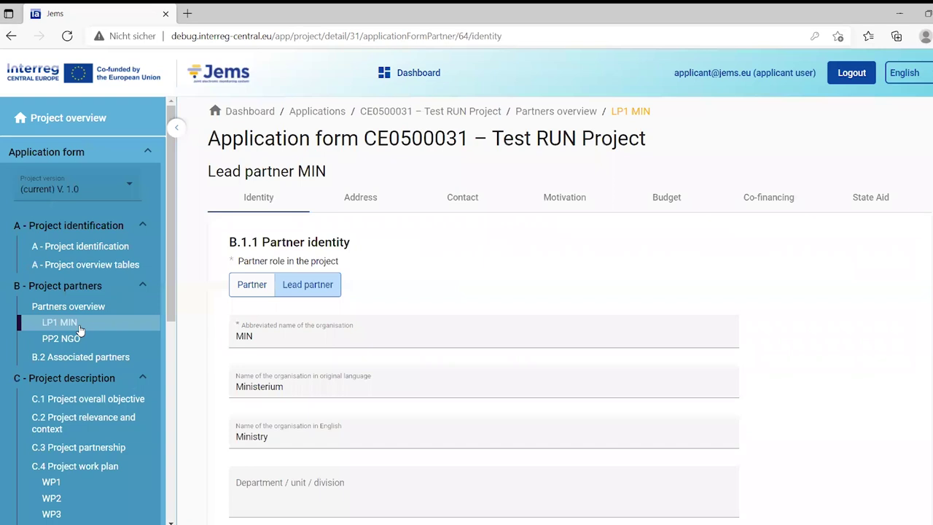
left_click(667, 202)
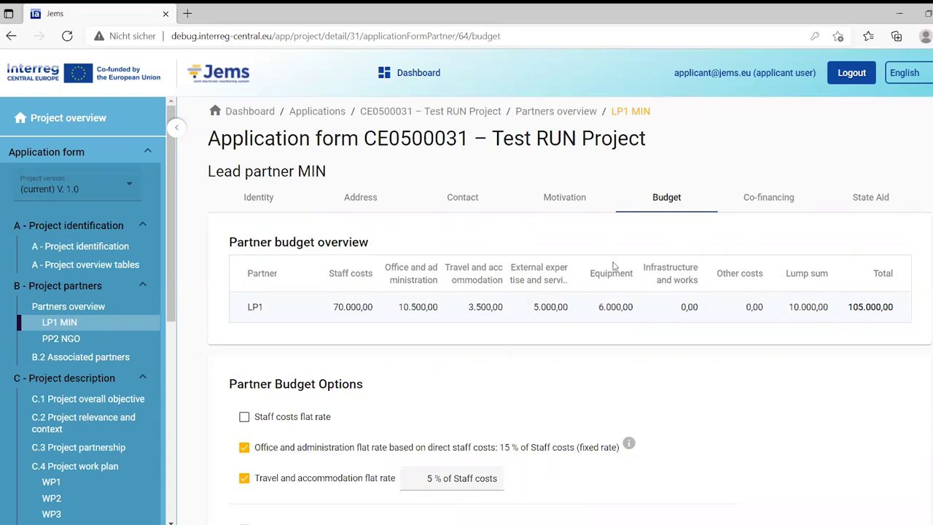
scroll(569, 314, "down", 20)
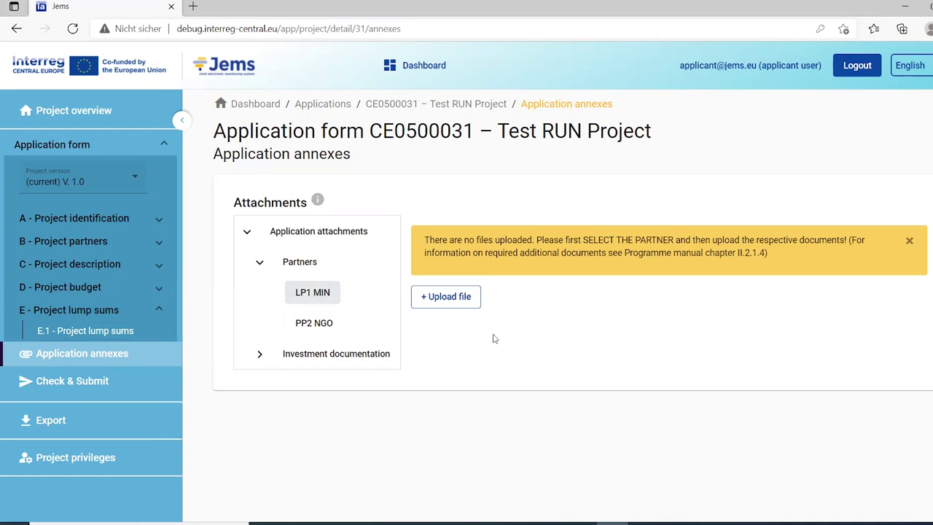
- Upload 'LP1 document.docx' as an annex for partner LP1 MIN
left_click(314, 300)
left_click(450, 302)
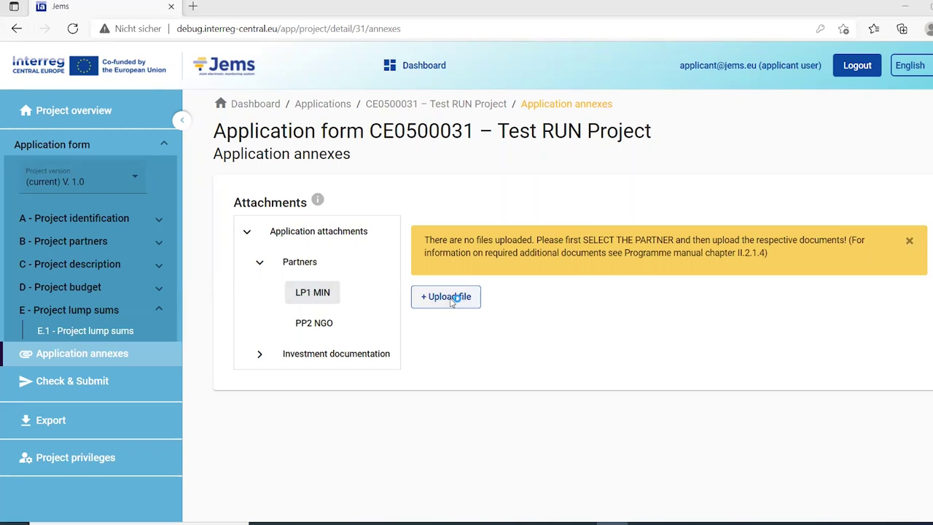
left_click(153, 89)
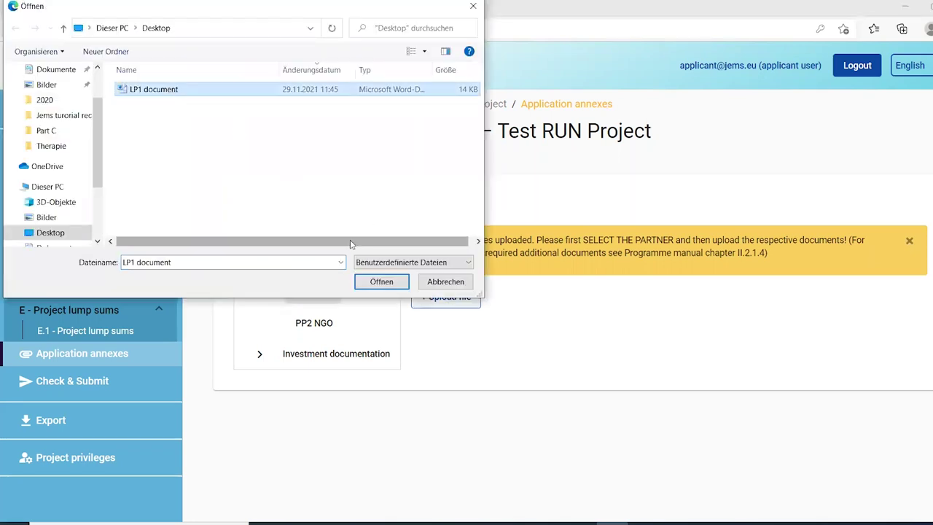
left_click(381, 283)
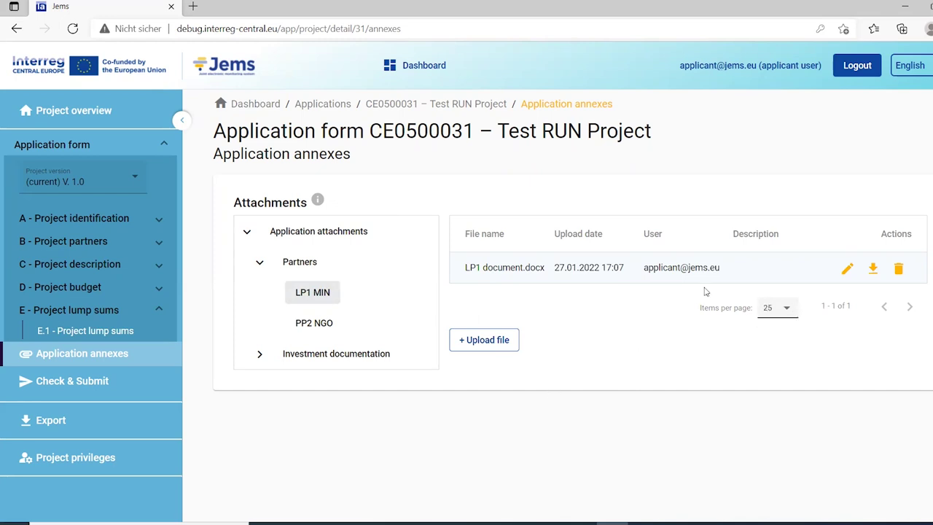
- Give the uploaded file the description 'lkjlkj' and save it
left_click(844, 271)
left_click(758, 292)
type("lkjlkj")
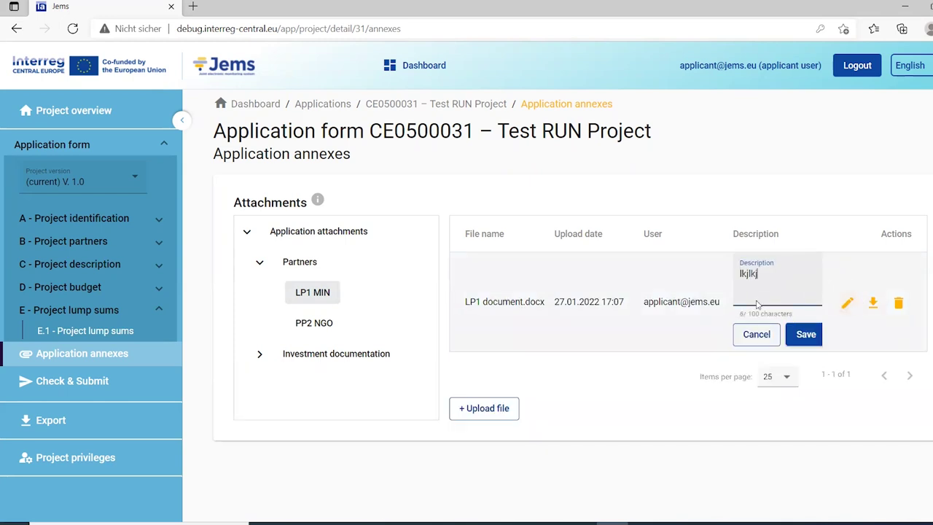
left_click(803, 337)
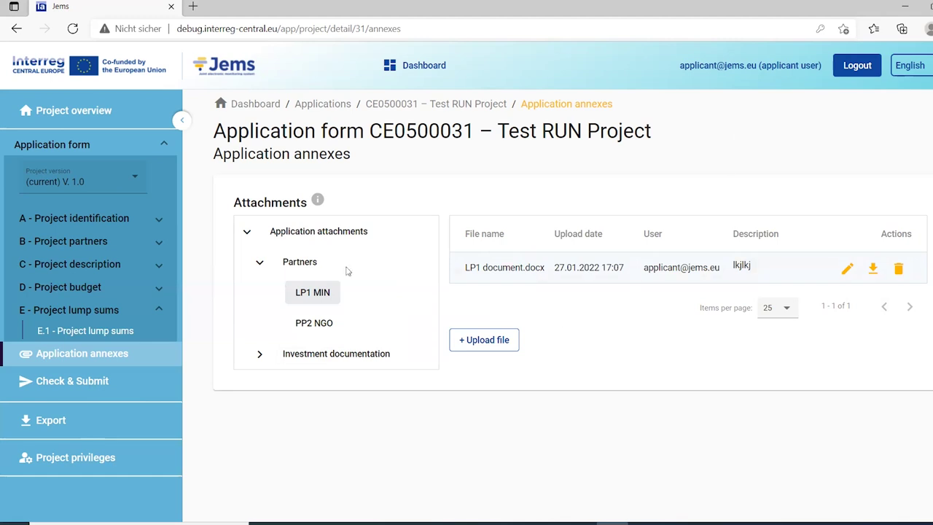
- Retry uploading the same file, dismiss the duplicate-file error, and go to Check & Submit
left_click(486, 338)
left_click(175, 91)
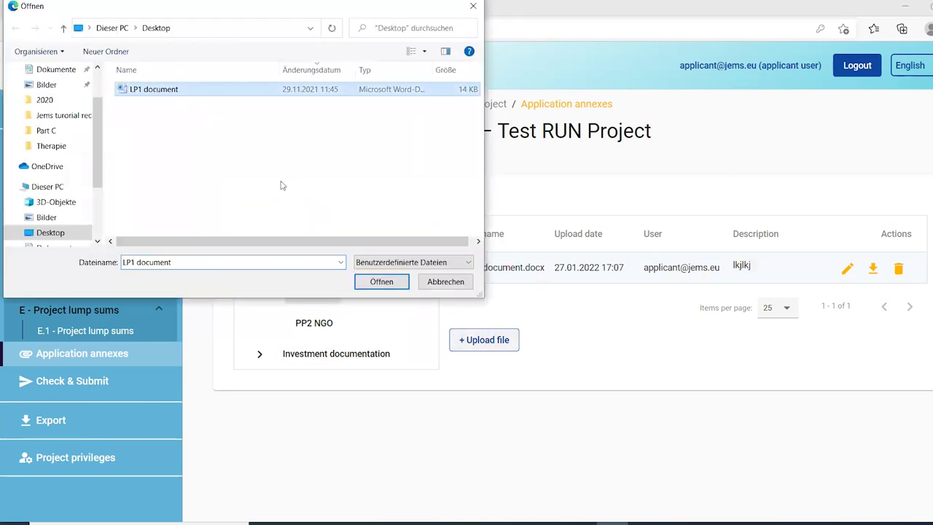
left_click(380, 283)
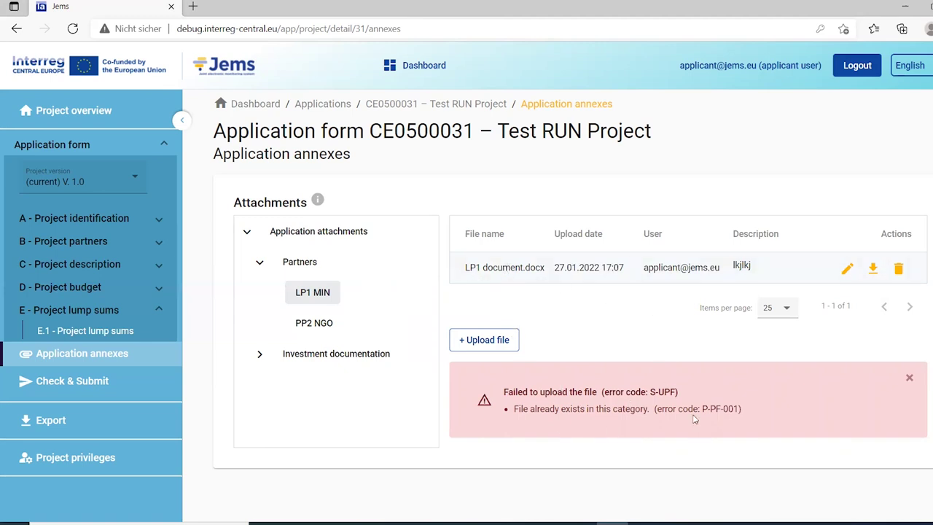
left_click(909, 379)
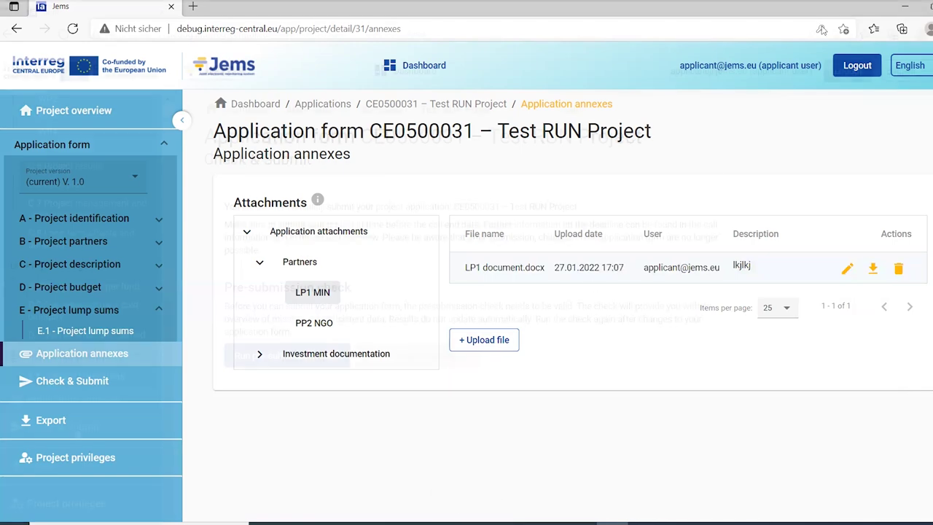
left_click(72, 380)
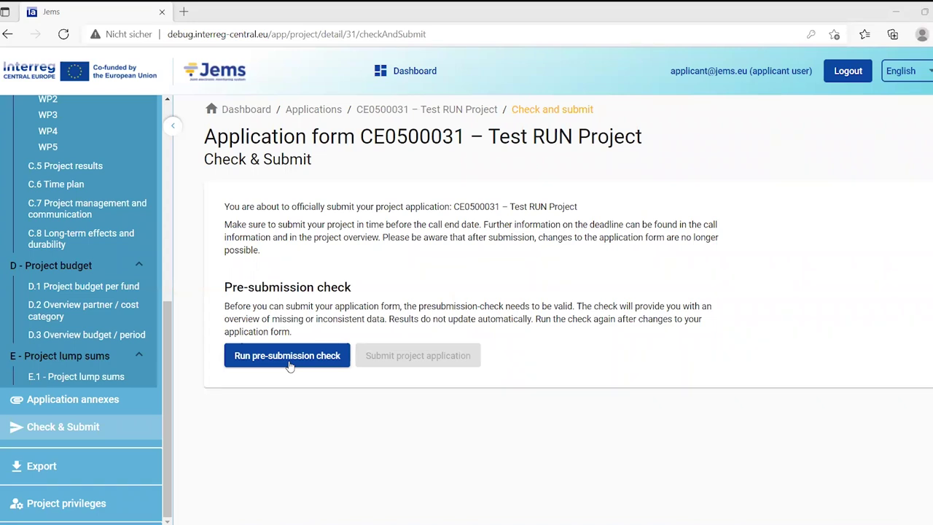
- Run the pre-submission check on Test RUN Project and wait for the issues list
left_click(290, 363)
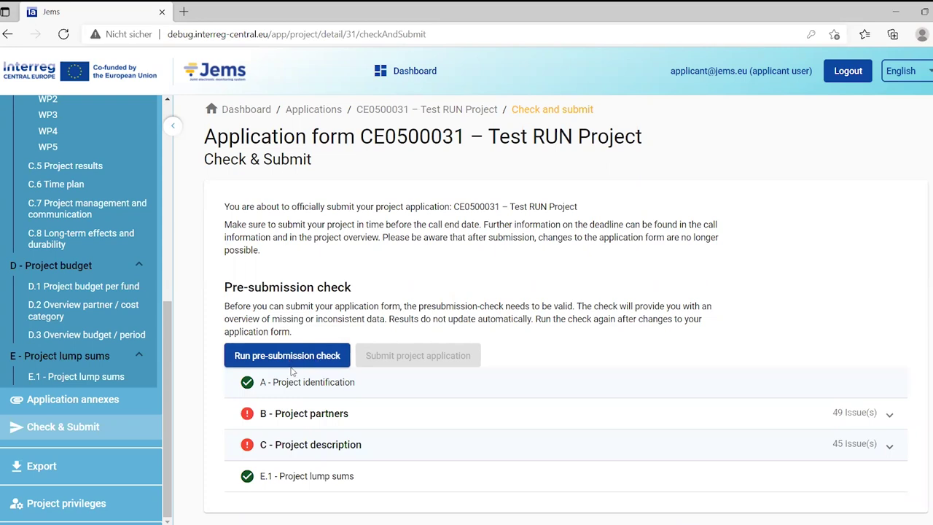
scroll(574, 395, "down", 1)
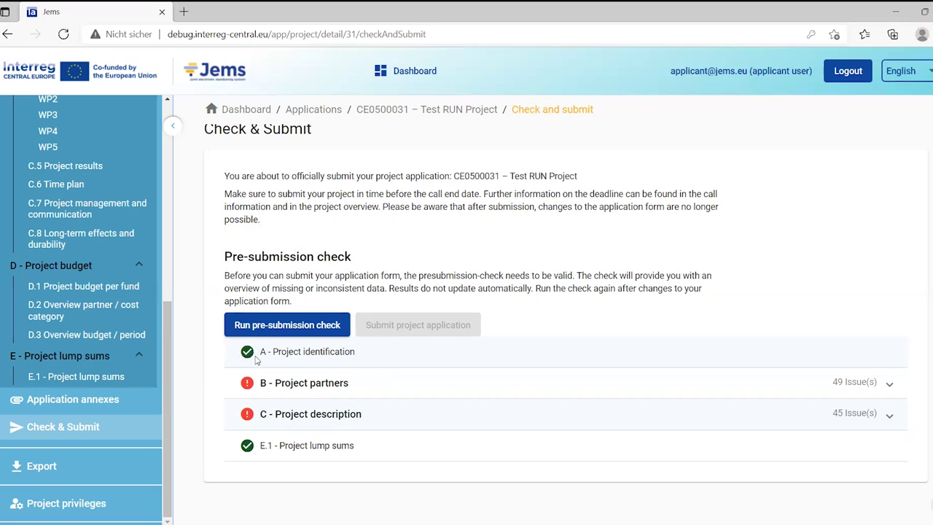
left_click(890, 388)
- Show the issues listed under B - Project partners' Partner Composition
scroll(459, 408, "down", 1)
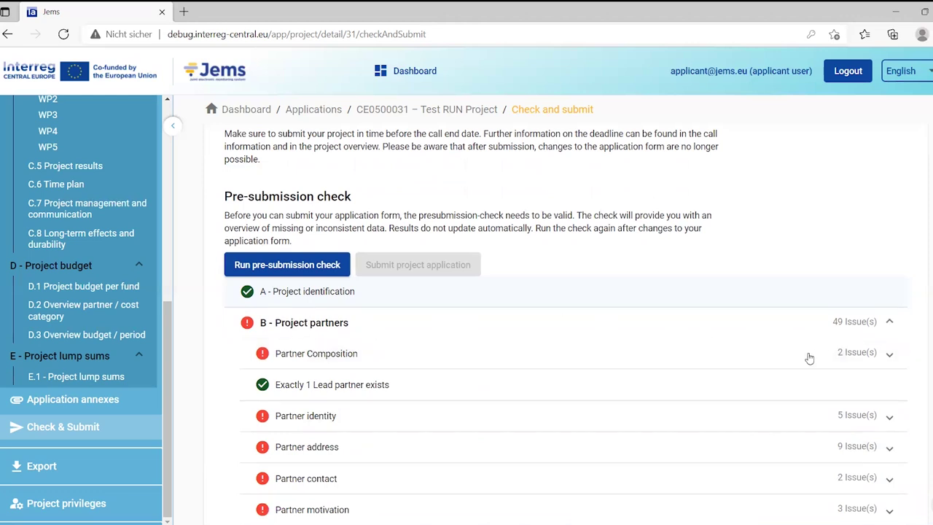
scroll(794, 387, "down", 1)
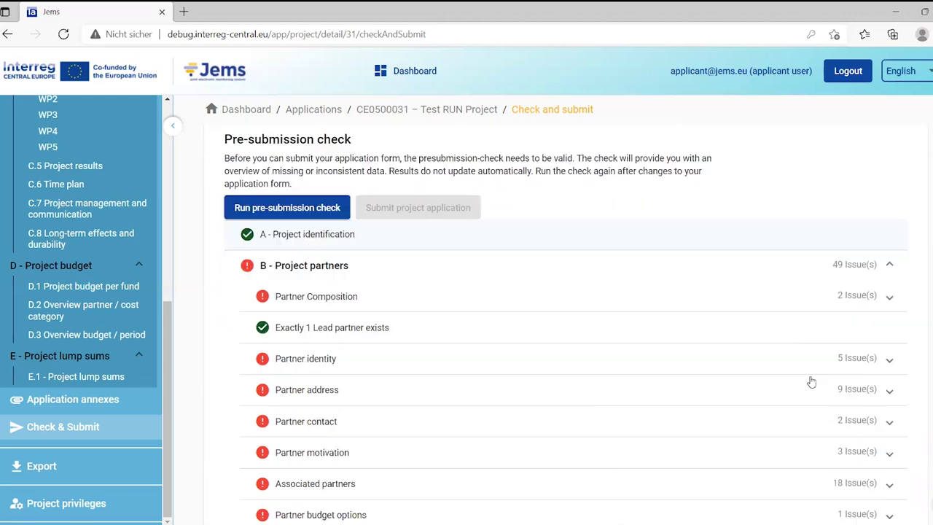
left_click(883, 295)
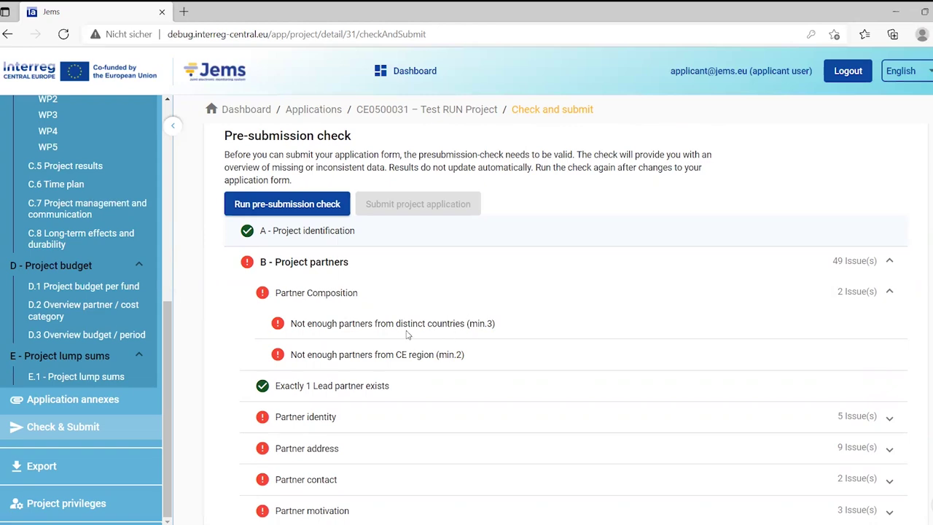
scroll(408, 334, "up", 2)
scroll(73, 218, "up", 4)
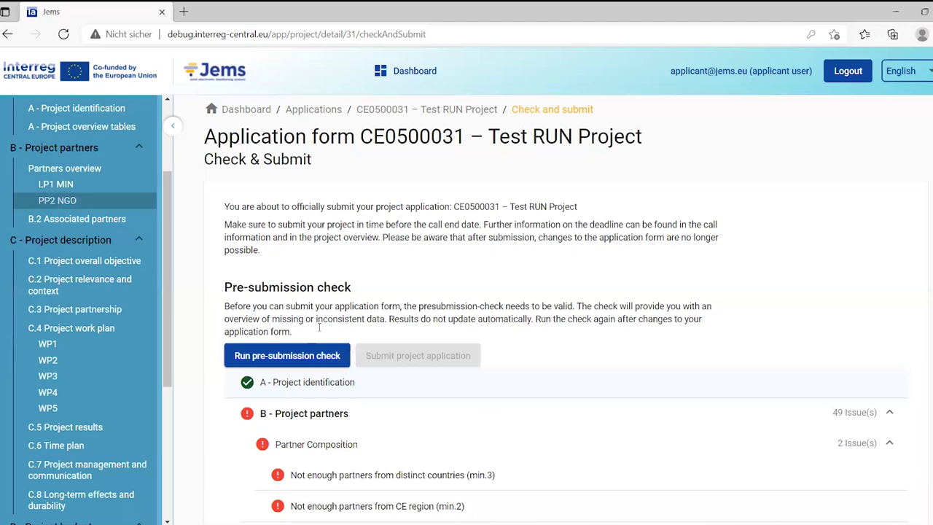
scroll(473, 407, "down", 1)
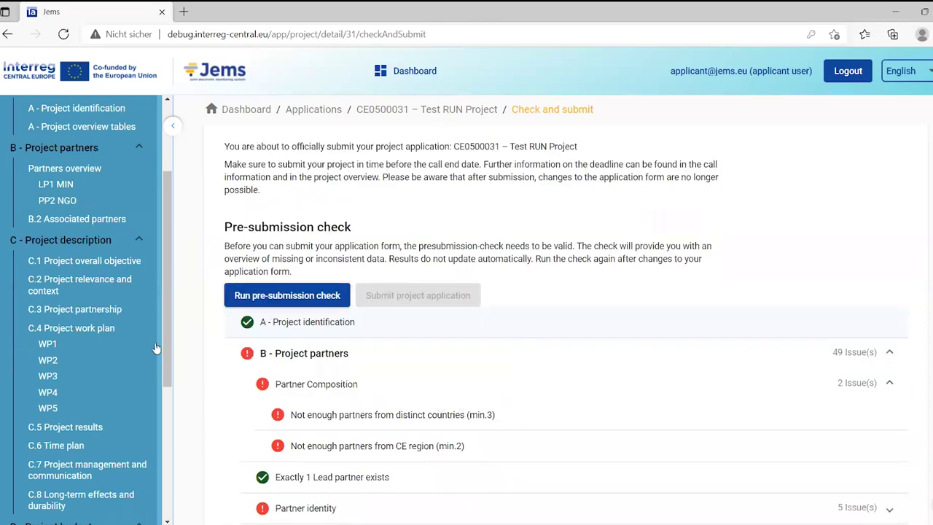
scroll(149, 350, "down", 2)
scroll(437, 423, "down", 1)
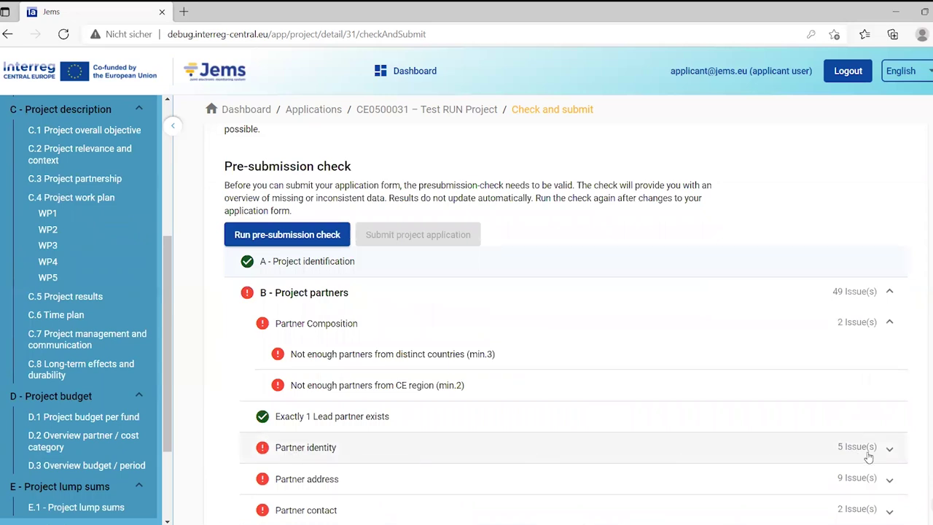
- Expand the Partner identity issues and read through them
left_click(890, 449)
scroll(376, 428, "down", 1)
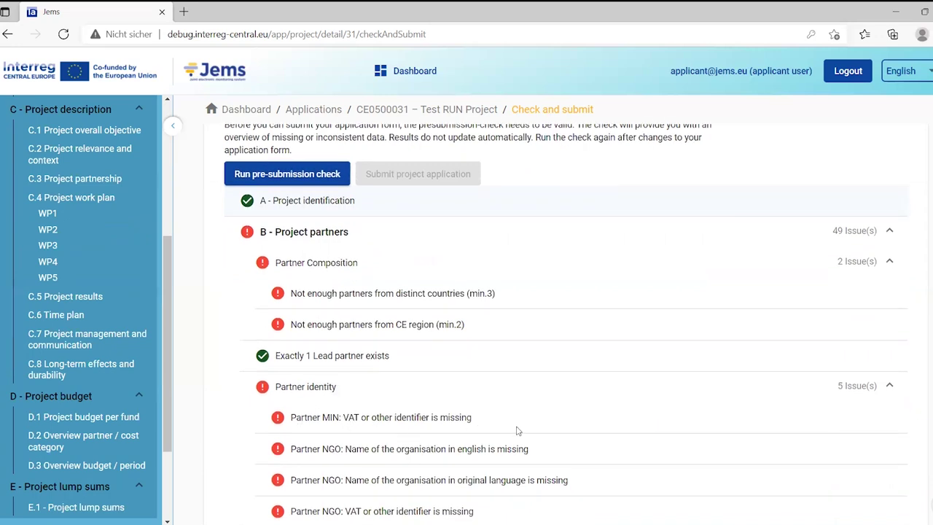
scroll(572, 447, "down", 1)
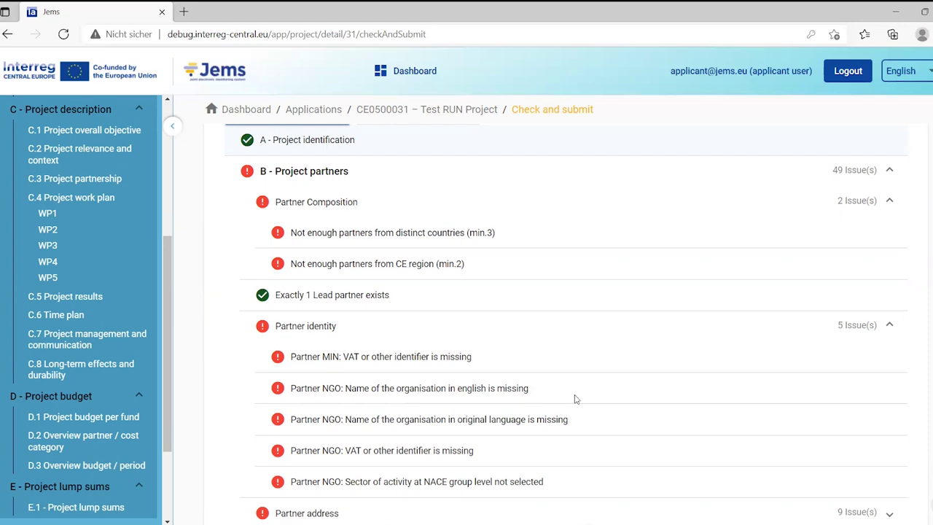
scroll(555, 399, "down", 5)
scroll(550, 418, "down", 1)
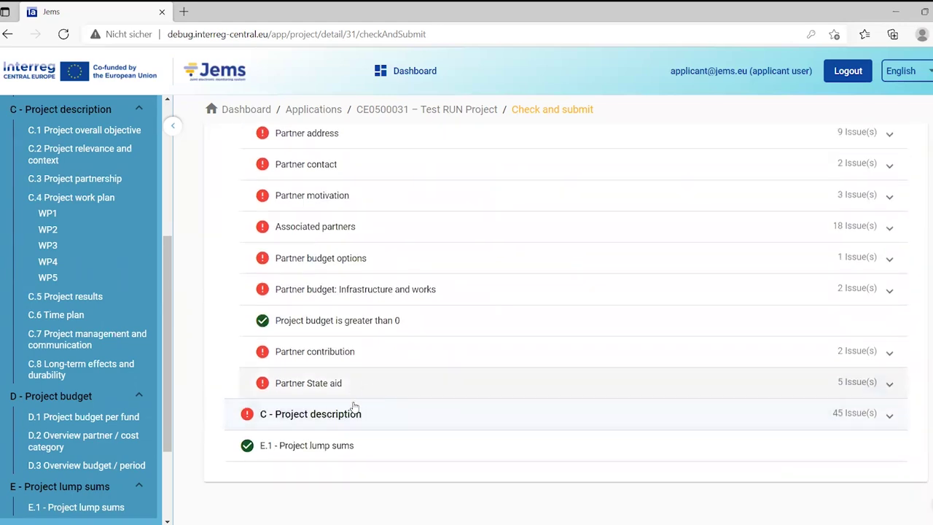
scroll(442, 354, "up", 3)
scroll(452, 354, "up", 2)
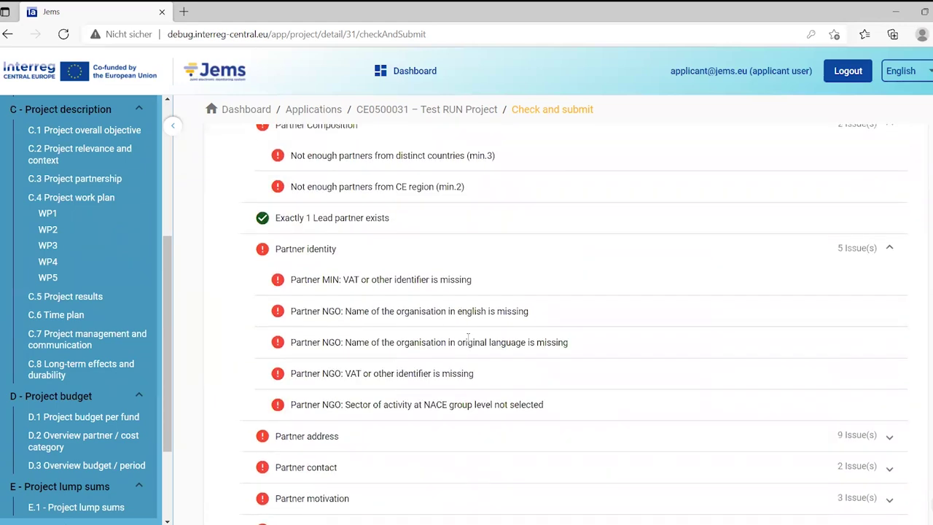
scroll(500, 381, "up", 3)
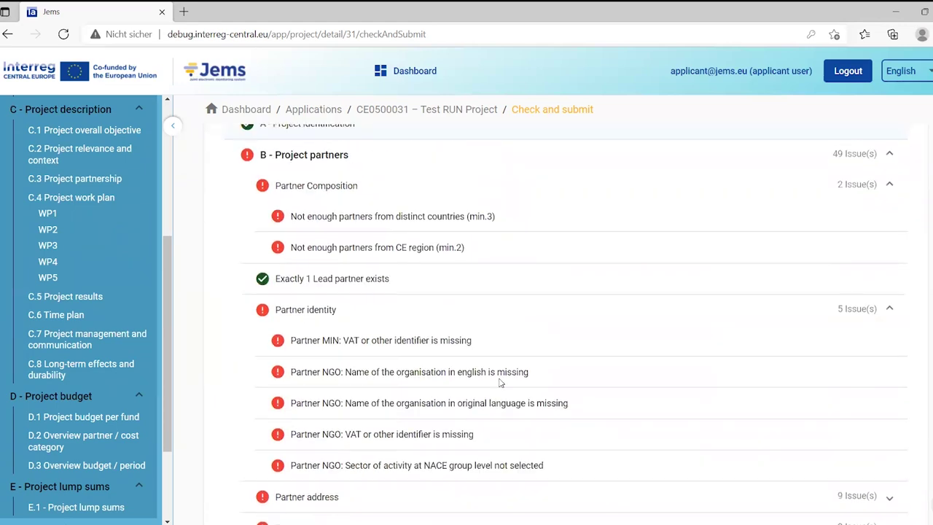
scroll(452, 398, "up", 2)
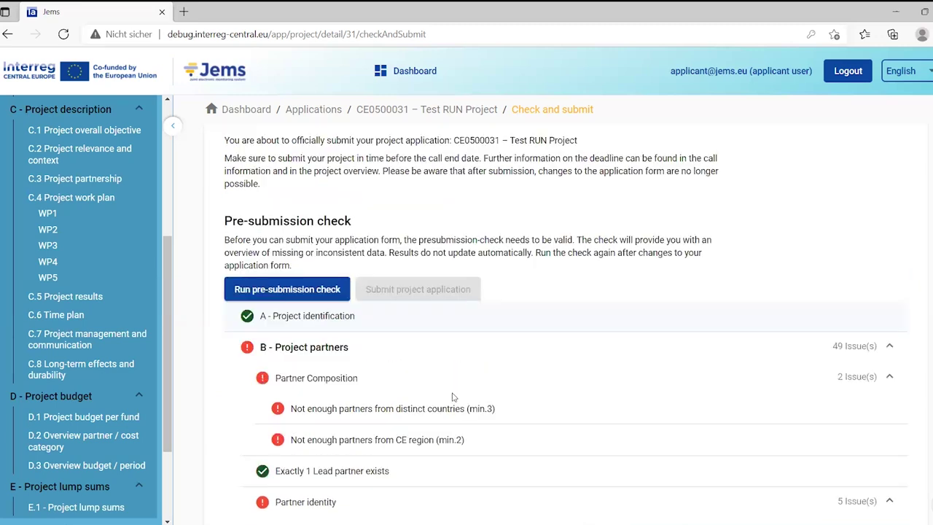
scroll(390, 456, "up", 1)
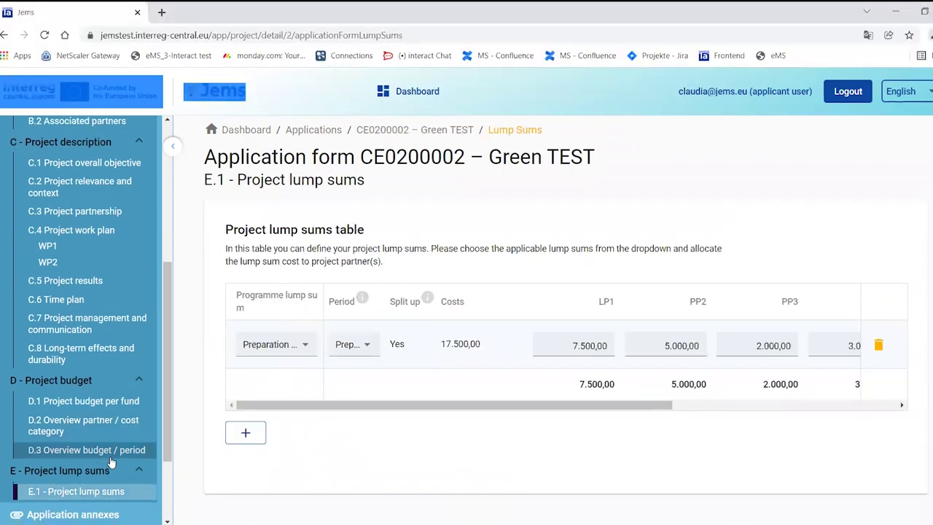
scroll(107, 464, "down", 2)
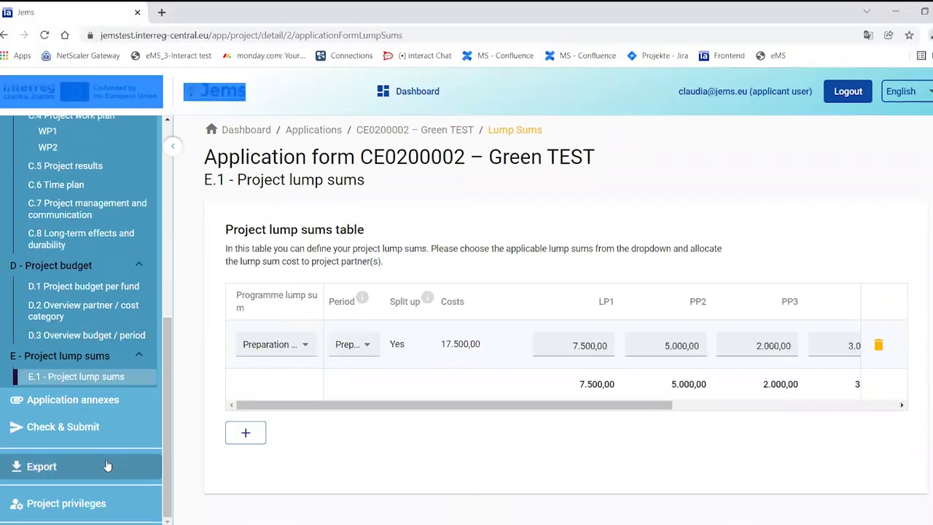
- Run the Green TEST check, confirm 0 issues, and re-submit the application
left_click(73, 431)
left_click(308, 381)
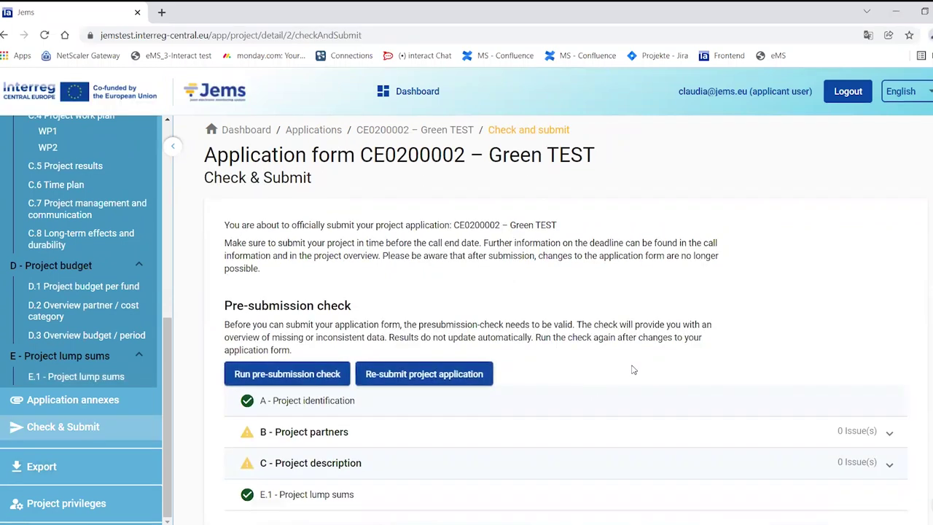
scroll(633, 370, "down", 1)
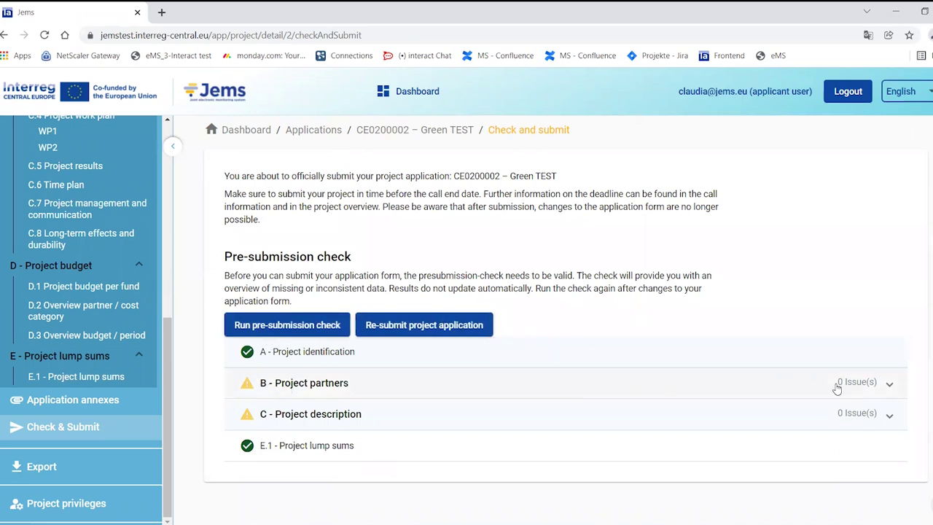
left_click(890, 387)
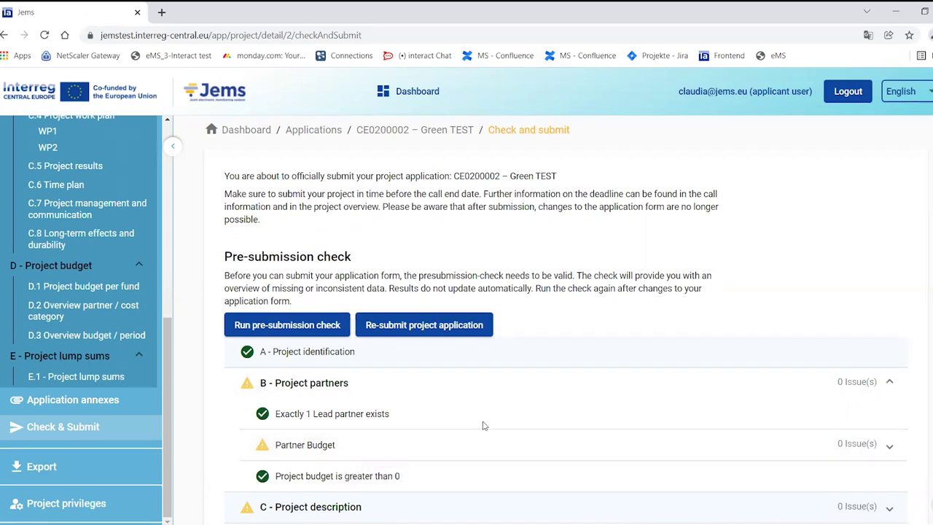
scroll(482, 425, "down", 1)
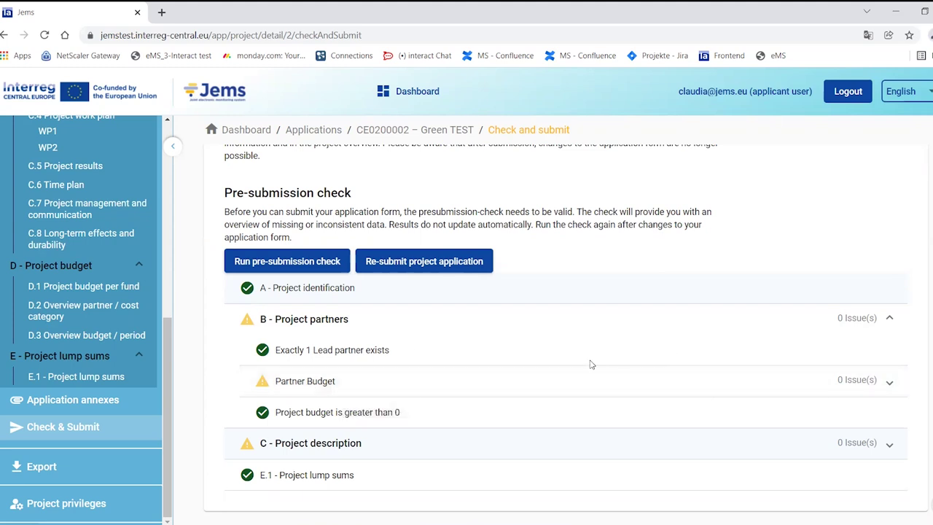
scroll(333, 427, "down", 1)
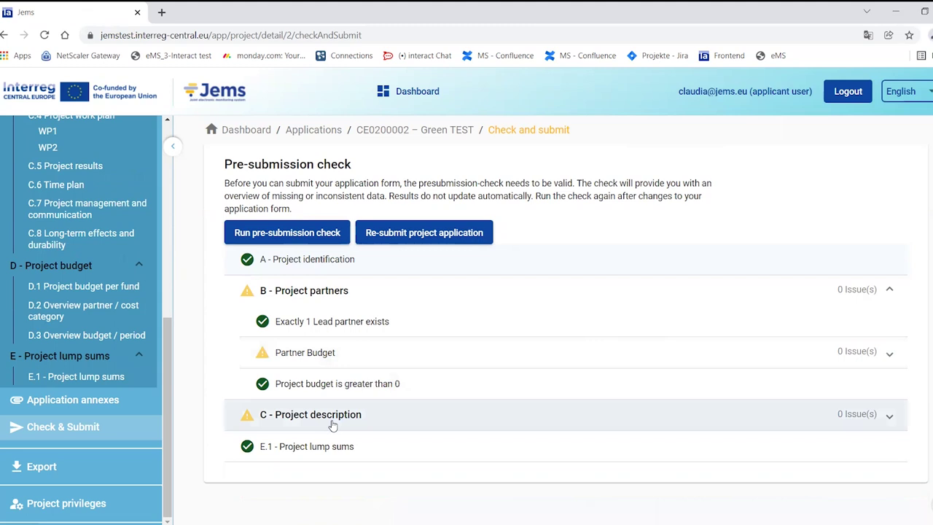
scroll(327, 381, "up", 2)
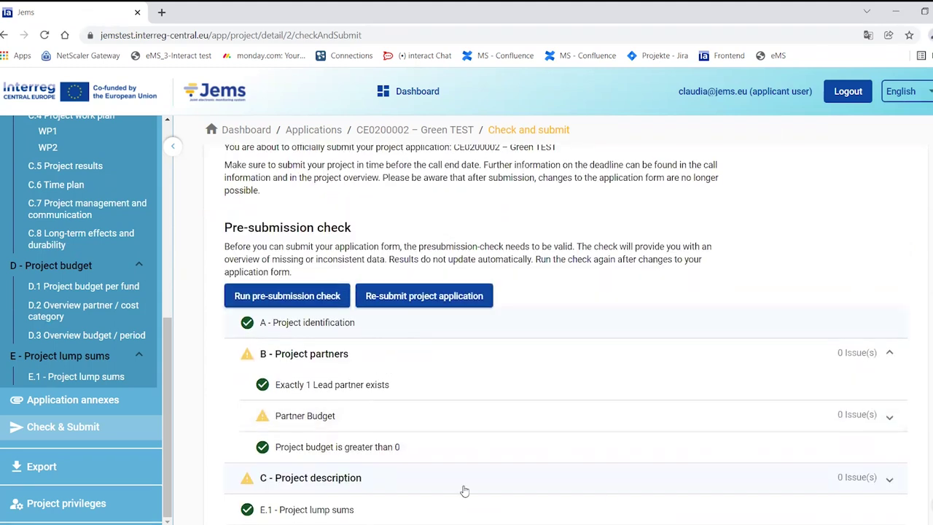
left_click(414, 296)
left_click(430, 346)
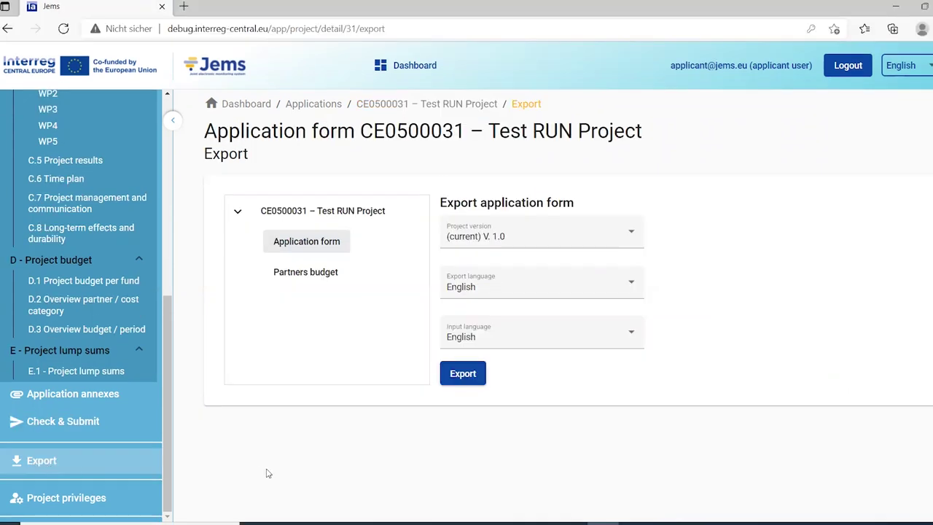
- Compare the Partners budget export options, then return to Application form
scroll(117, 252, "up", 5)
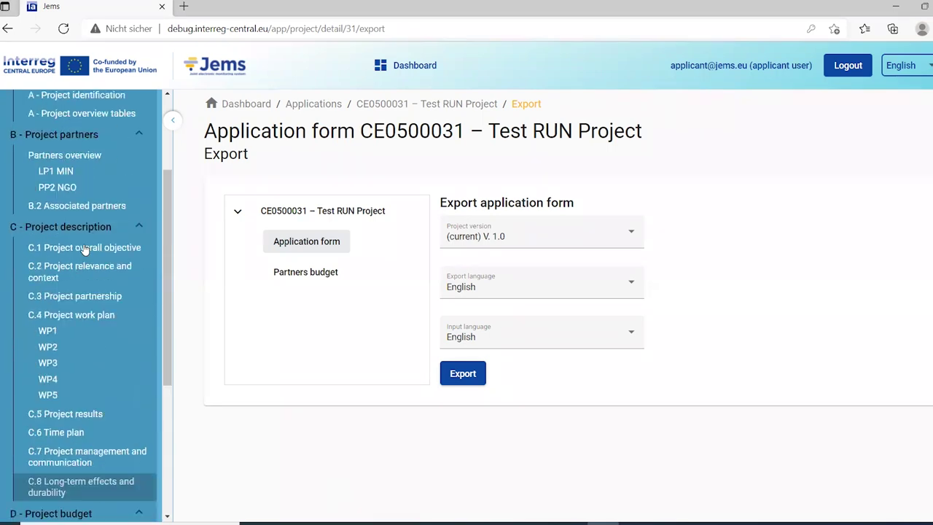
scroll(85, 274, "down", 3)
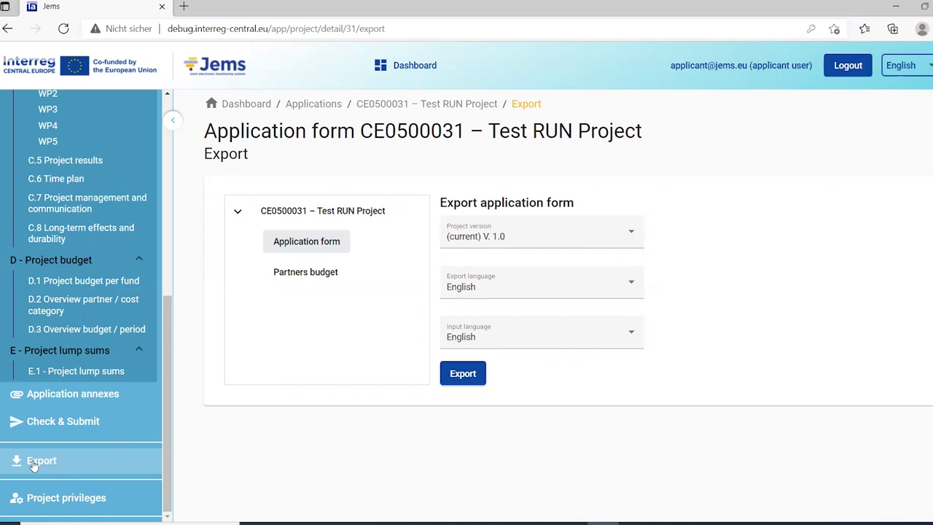
left_click(333, 271)
left_click(321, 246)
left_click(313, 275)
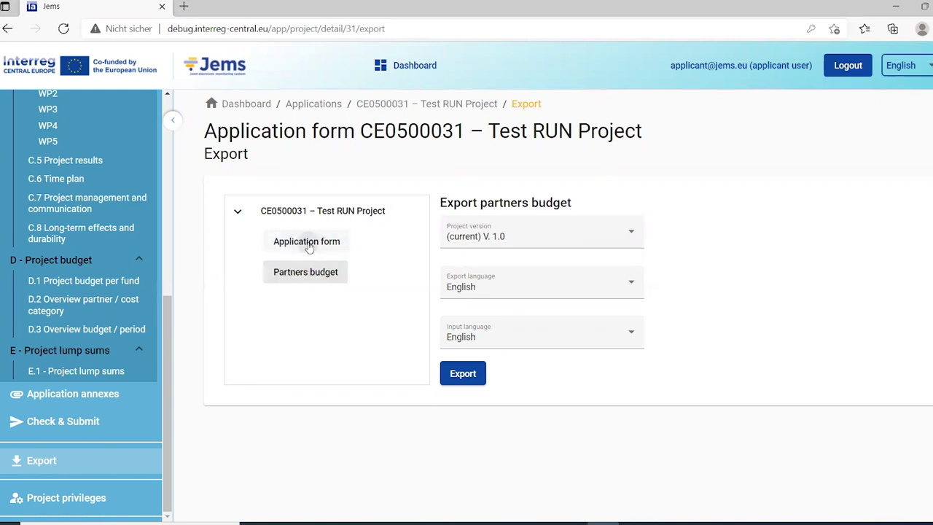
left_click(309, 246)
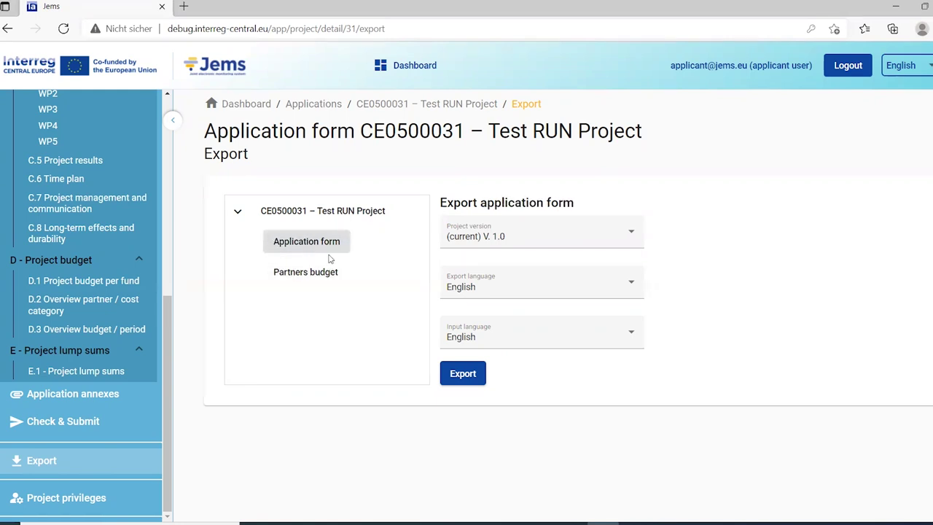
- Export the application form for version V. 1.0 in English and open the downloaded PDF
left_click(628, 236)
left_click(605, 234)
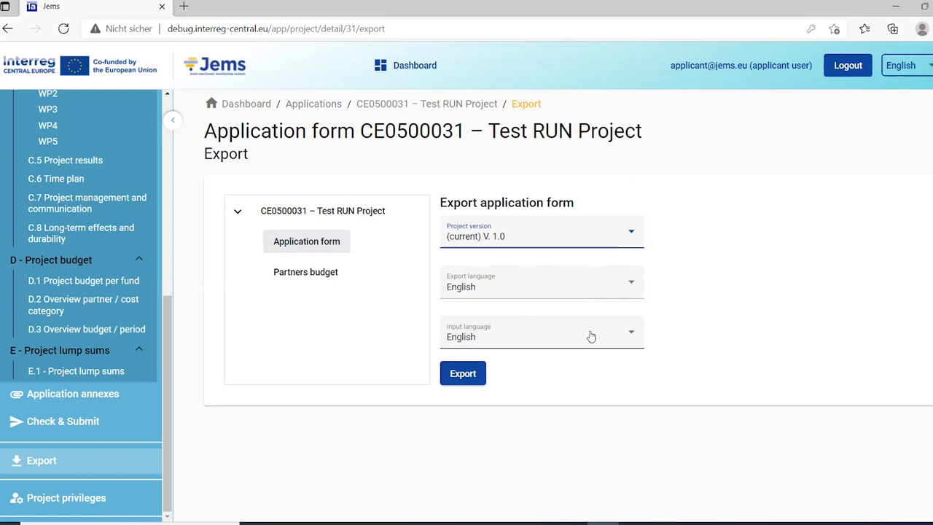
left_click(344, 246)
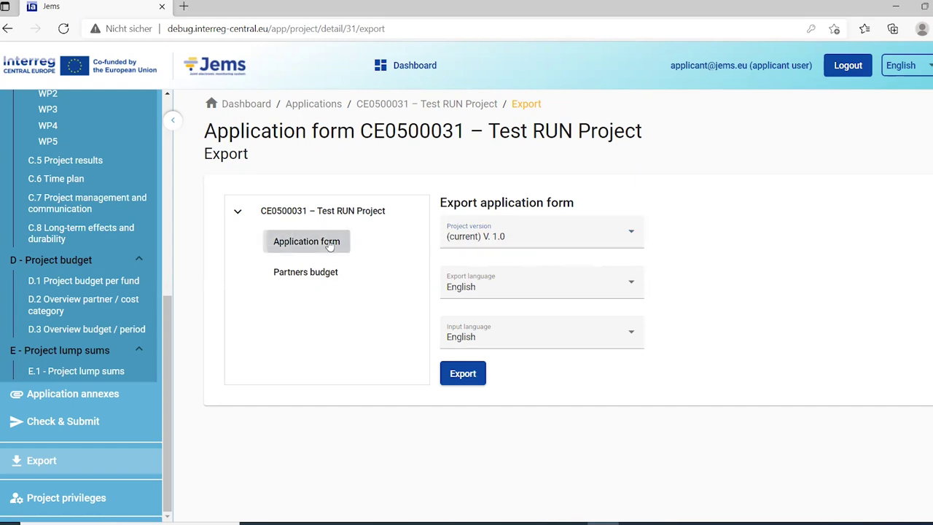
left_click(470, 378)
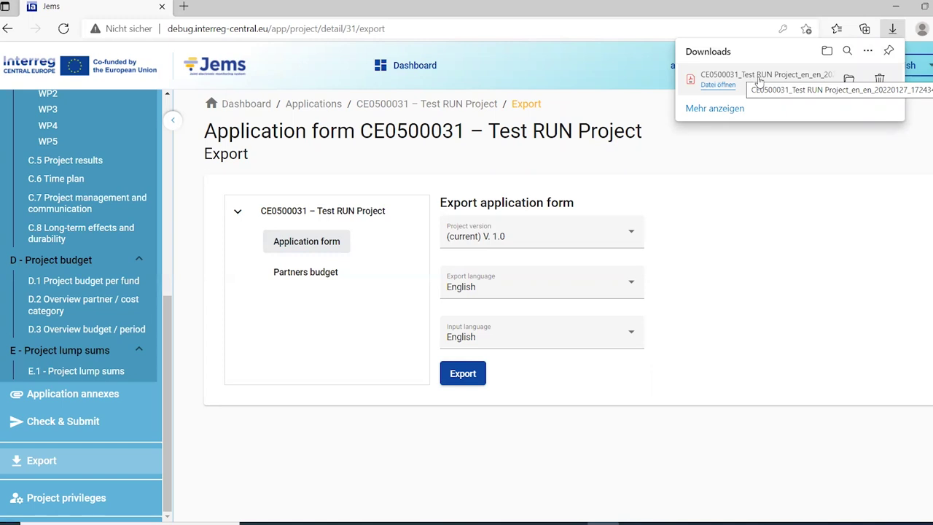
left_click(759, 80)
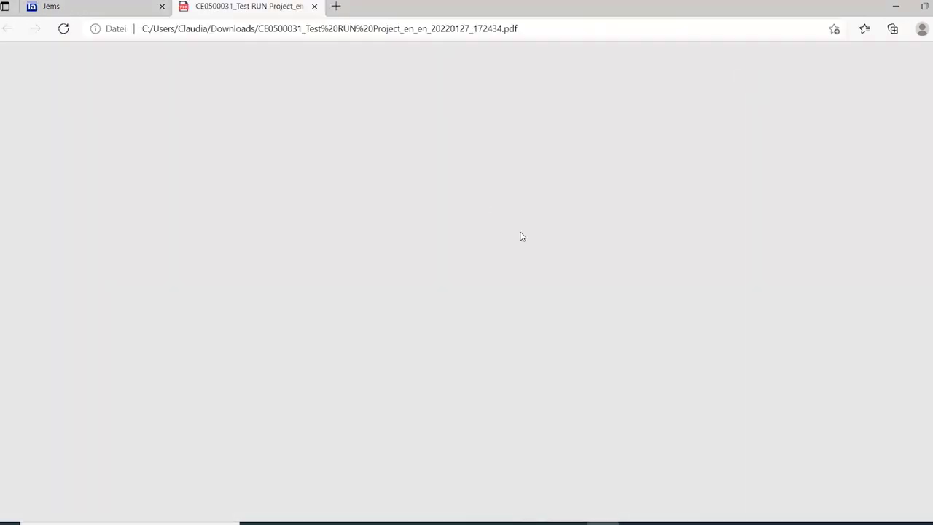
- Scroll the PDF to the B.0 Partner overview, then go back to the Jems tab
scroll(547, 271, "down", 8)
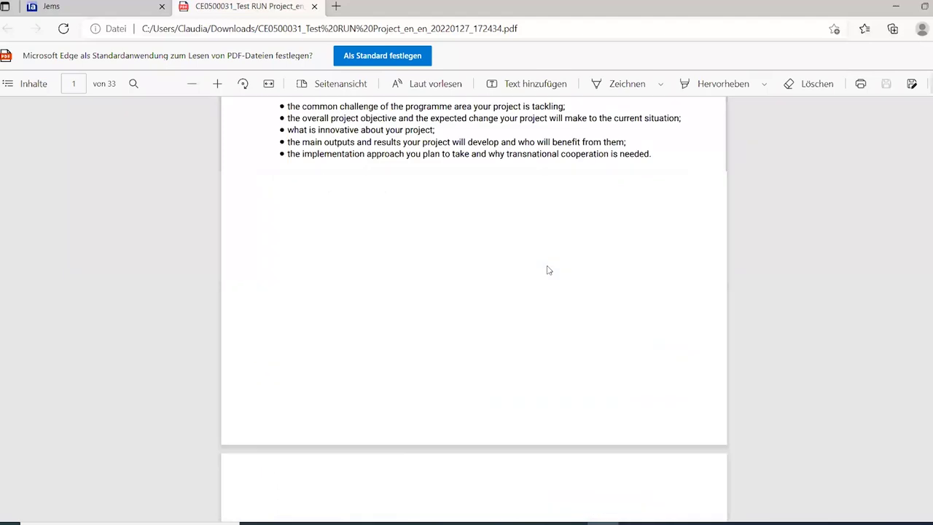
scroll(547, 271, "down", 15)
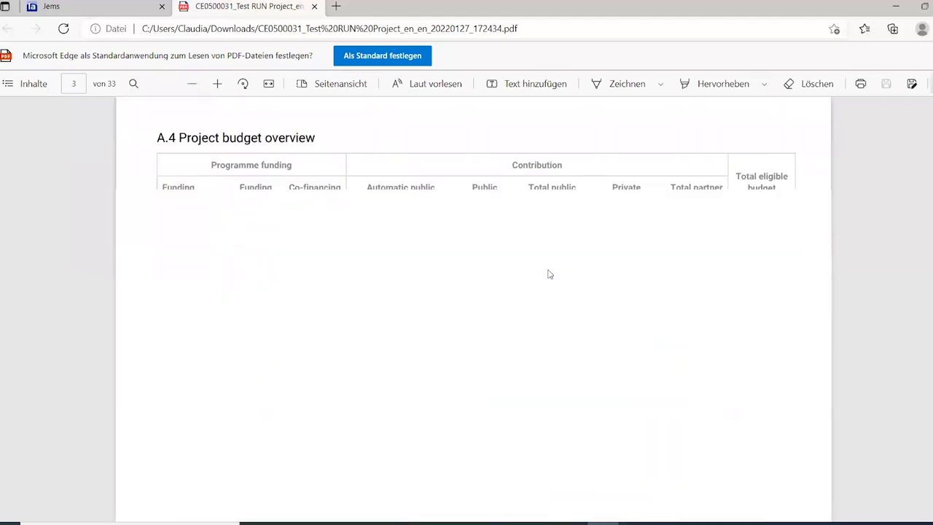
scroll(547, 273, "down", 8)
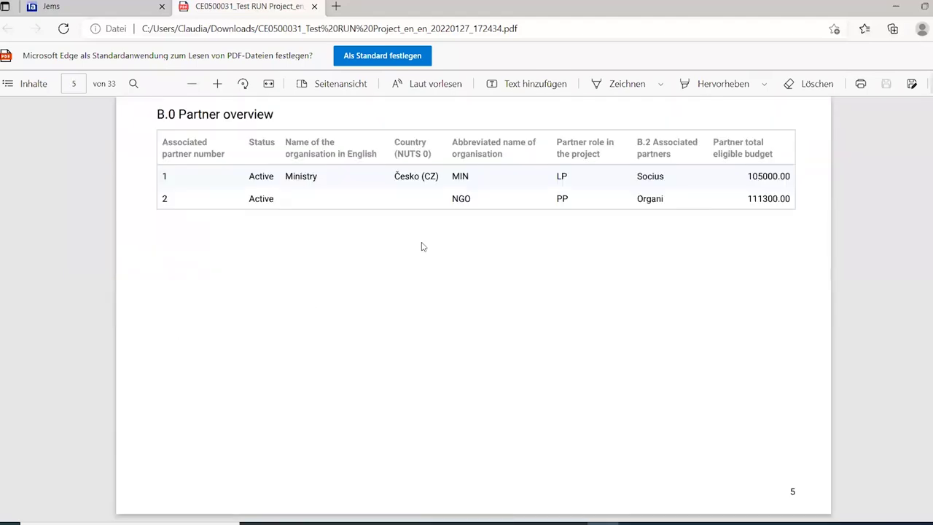
scroll(529, 307, "up", 4)
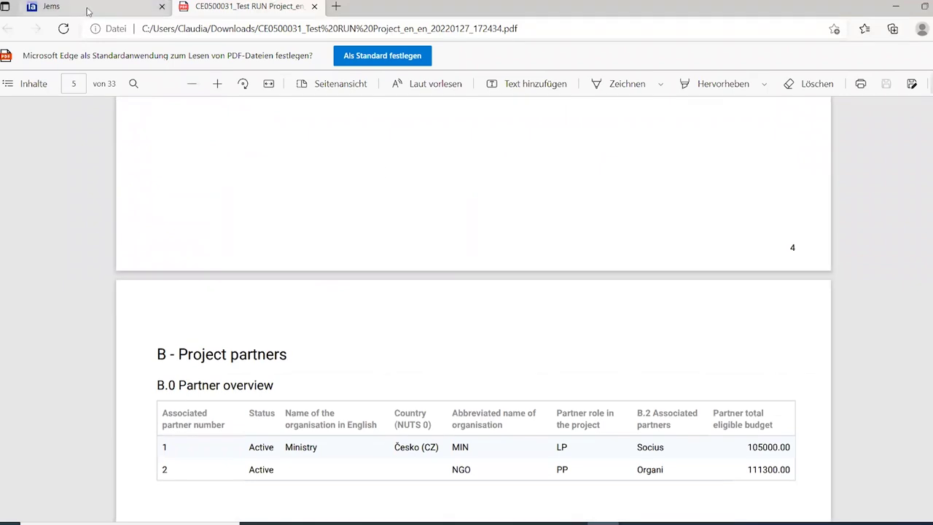
left_click(87, 11)
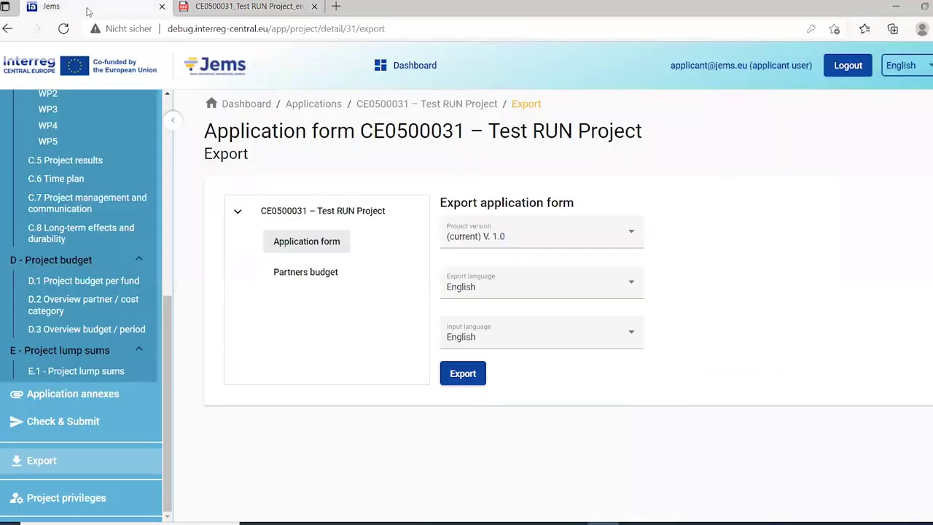
- Select Partners budget and export it as a PDF
left_click(317, 276)
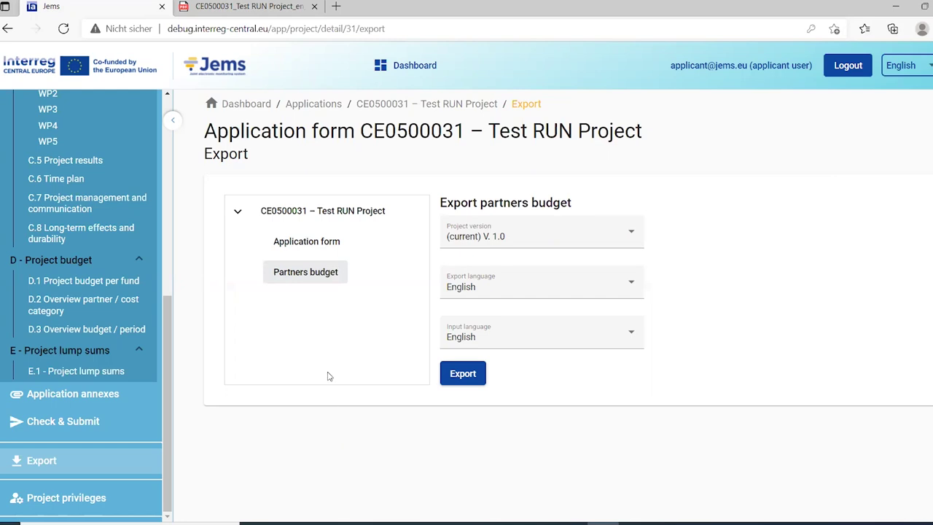
left_click(466, 376)
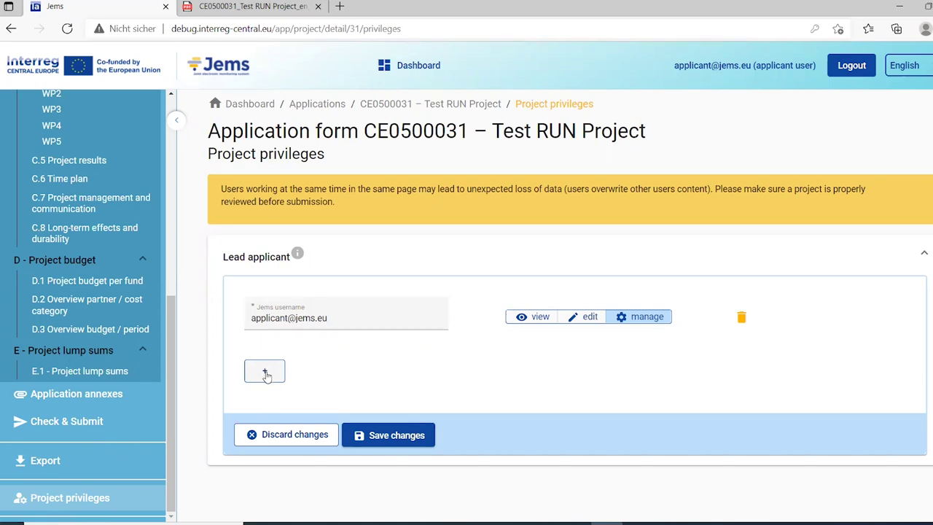
- Add a lead applicant row with the new user's Jems e-mail username and edit rights
left_click(265, 371)
left_click(293, 353)
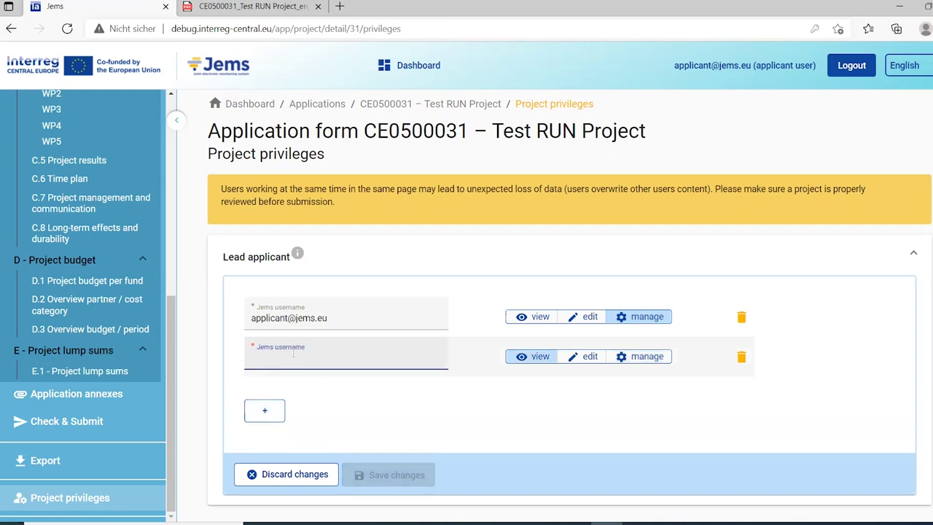
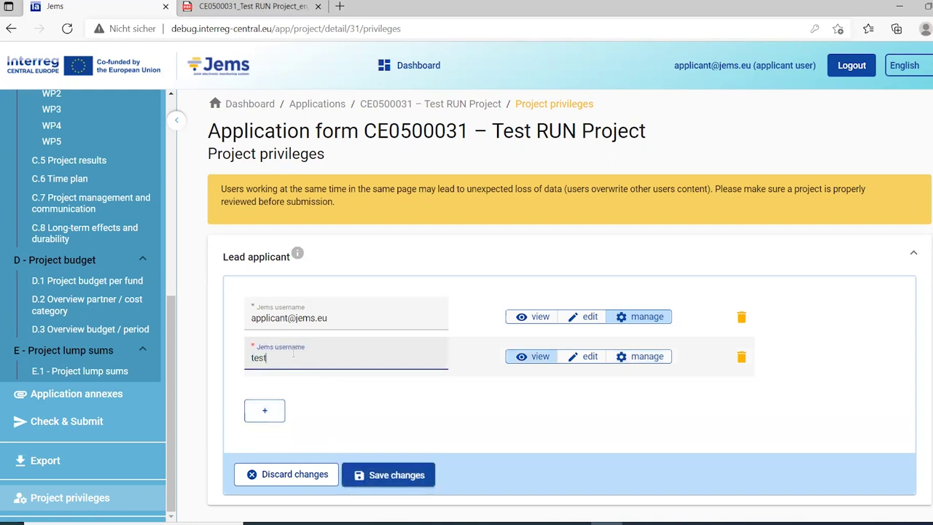
left_click(346, 394)
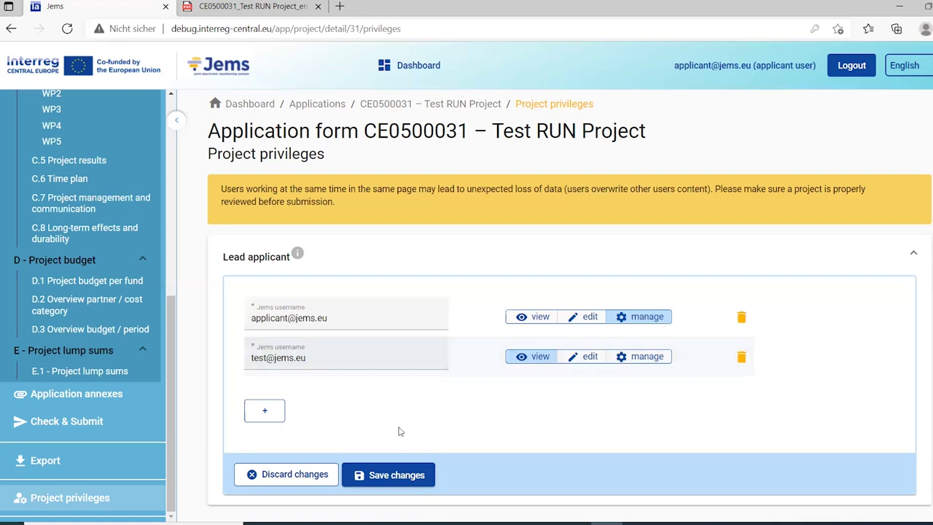
left_click(589, 356)
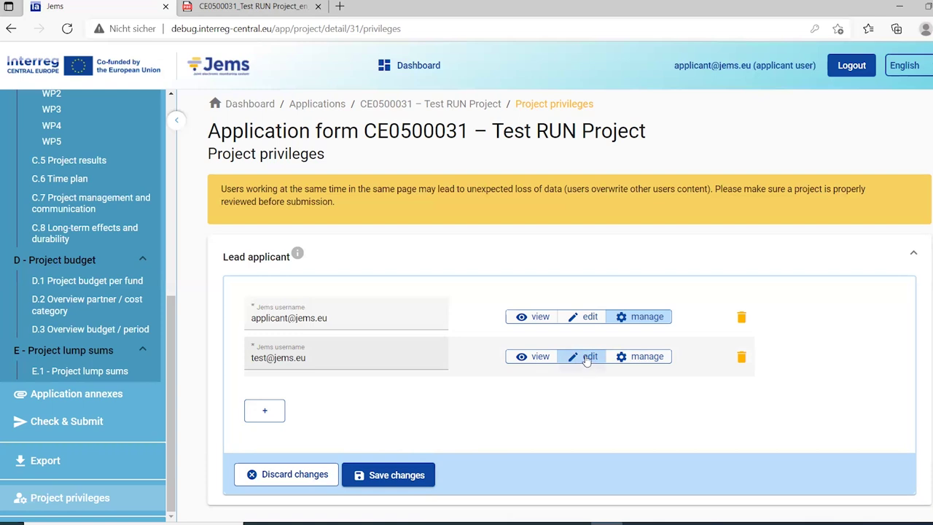
- Save the second user with manage rights, then delete their lead applicant row
left_click(637, 362)
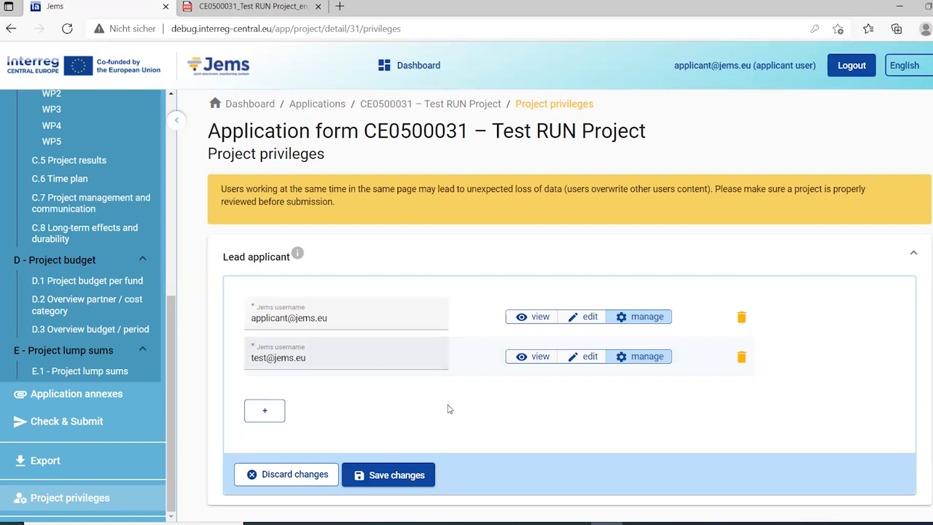
left_click(545, 358)
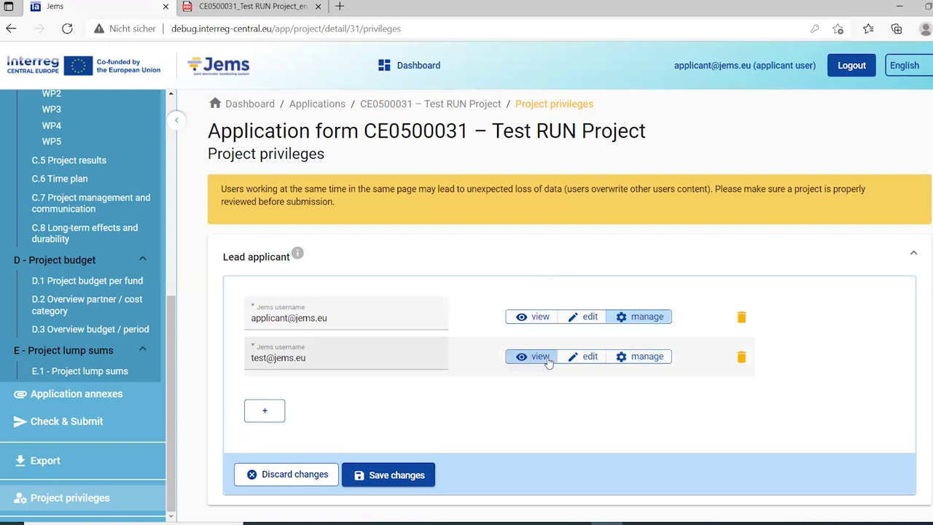
left_click(587, 358)
left_click(631, 359)
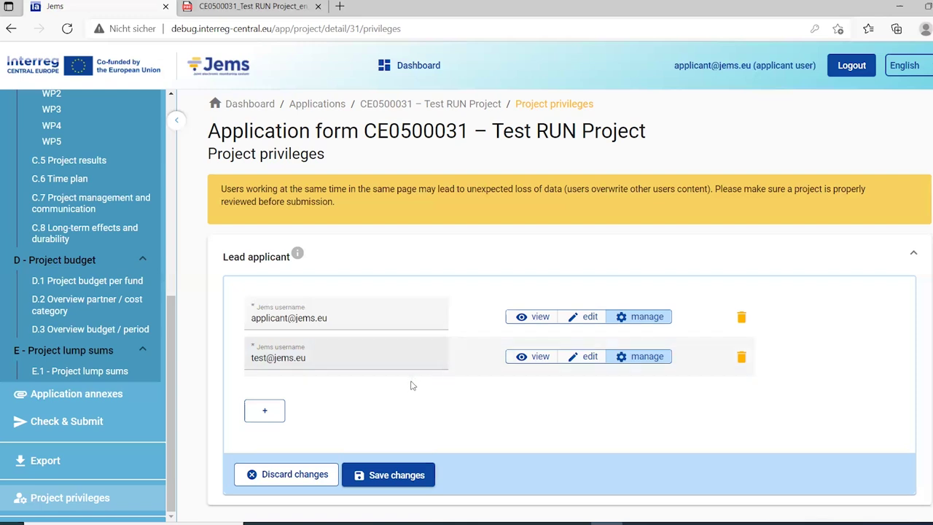
scroll(409, 383, "down", 1)
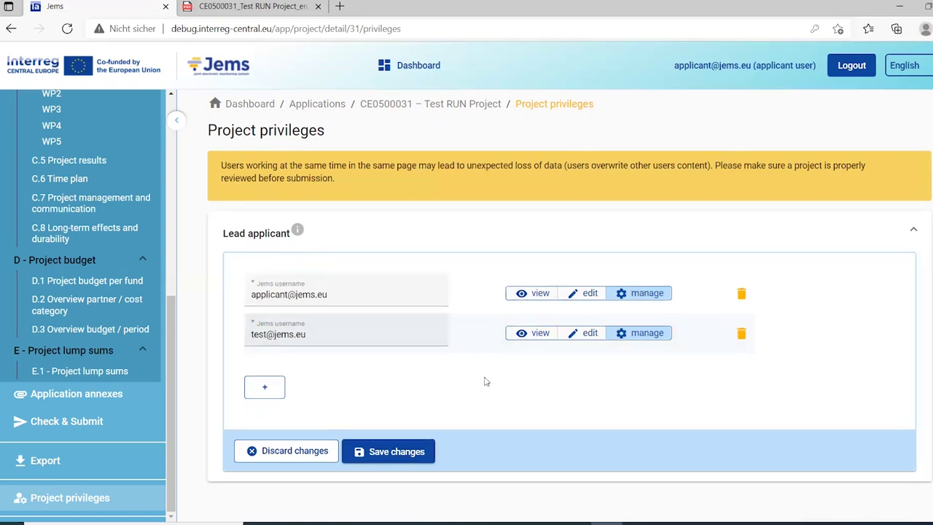
left_click(419, 453)
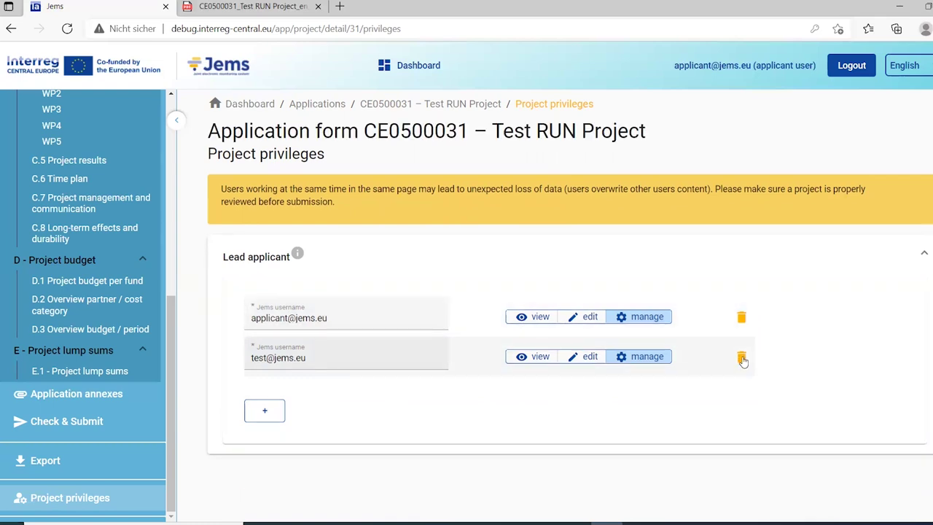
left_click(741, 358)
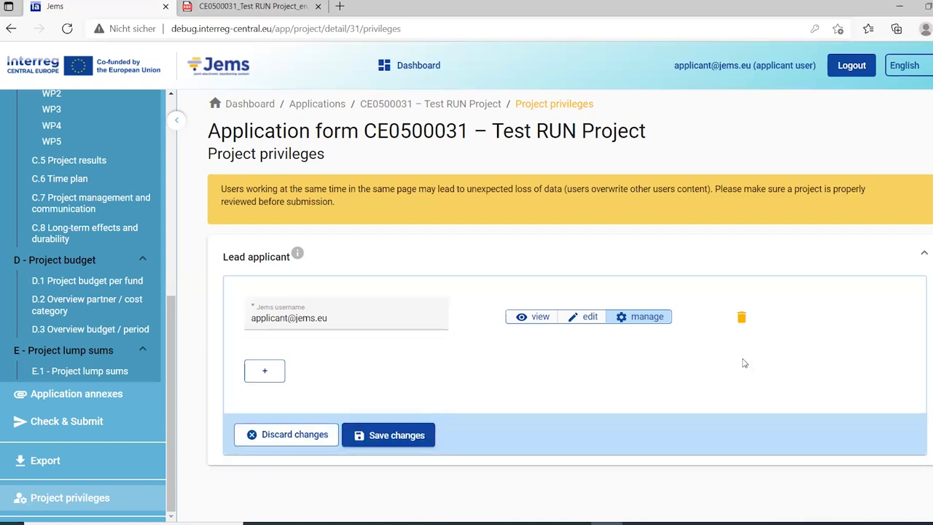